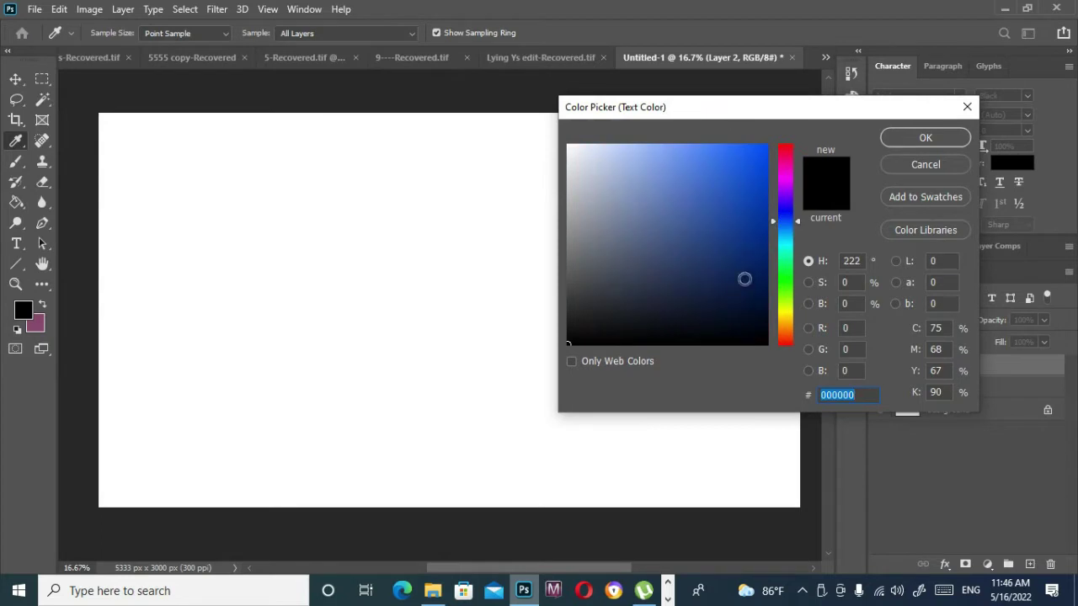
Step: Set the text and foreground colour to dark navy blue 0a2154
{"action": "left_click", "coordinate": [744, 279]}
{"action": "left_click", "coordinate": [895, 137]}
{"action": "key", "text": "b"}
{"action": "left_click_drag", "start_coordinate": [455, 116], "coordinate": [458, 542]}
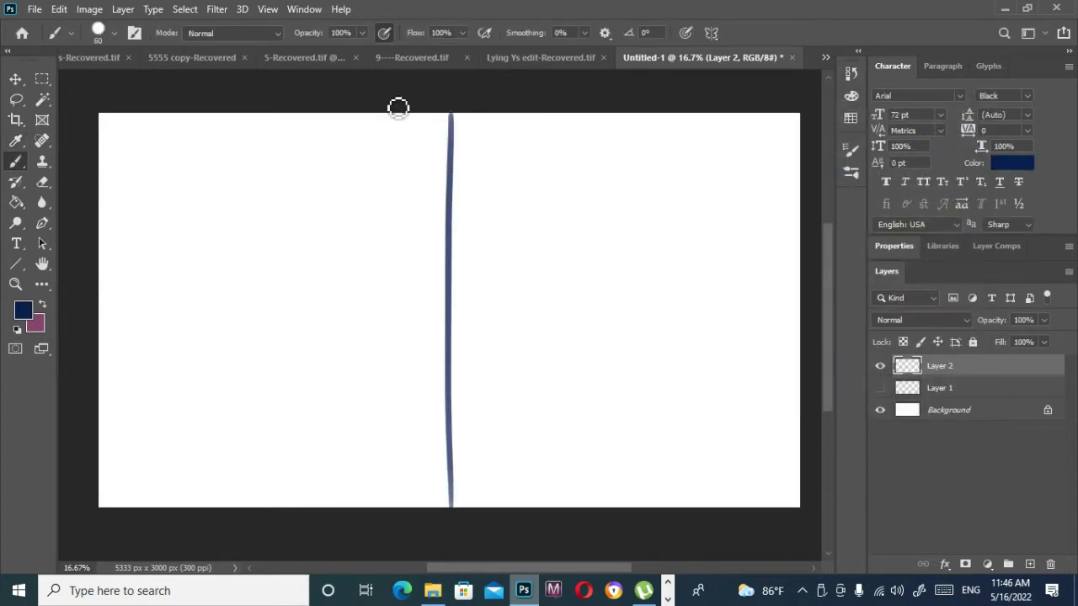
{"action": "key", "text": "ctrl+z"}
{"action": "left_click_drag", "start_coordinate": [461, 116], "coordinate": [469, 537]}
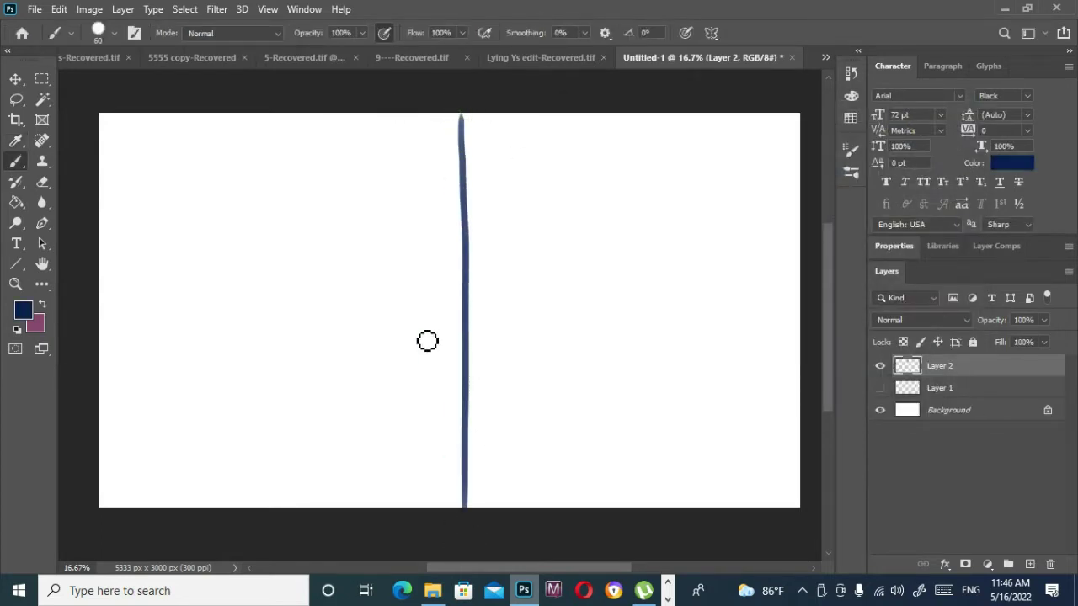
{"action": "left_click_drag", "start_coordinate": [99, 309], "coordinate": [820, 326]}
{"action": "key", "text": "ctrl+z"}
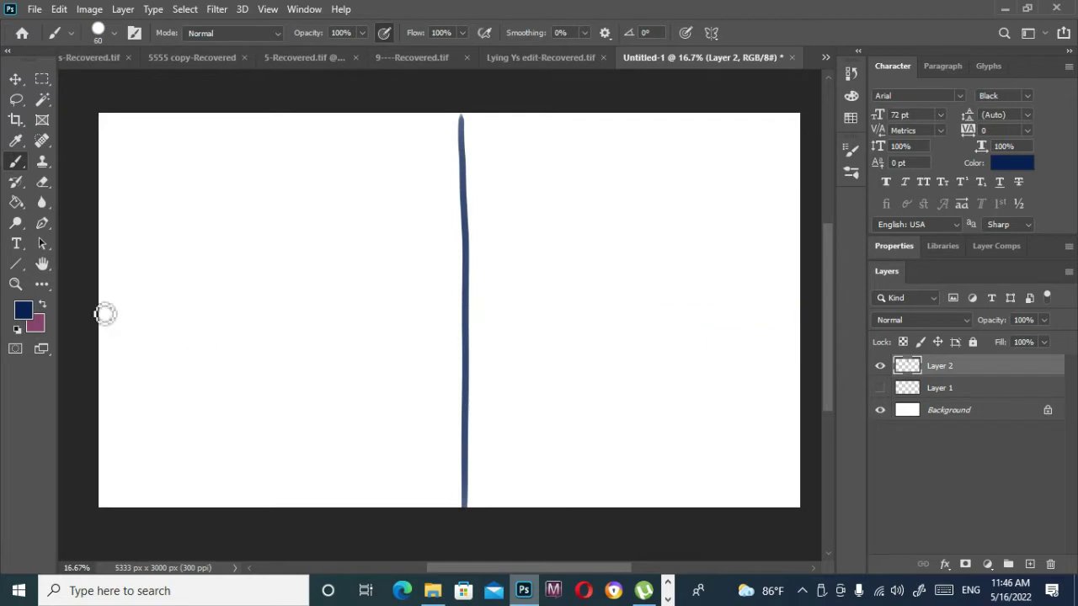
{"action": "left_click_drag", "start_coordinate": [104, 313], "coordinate": [810, 312]}
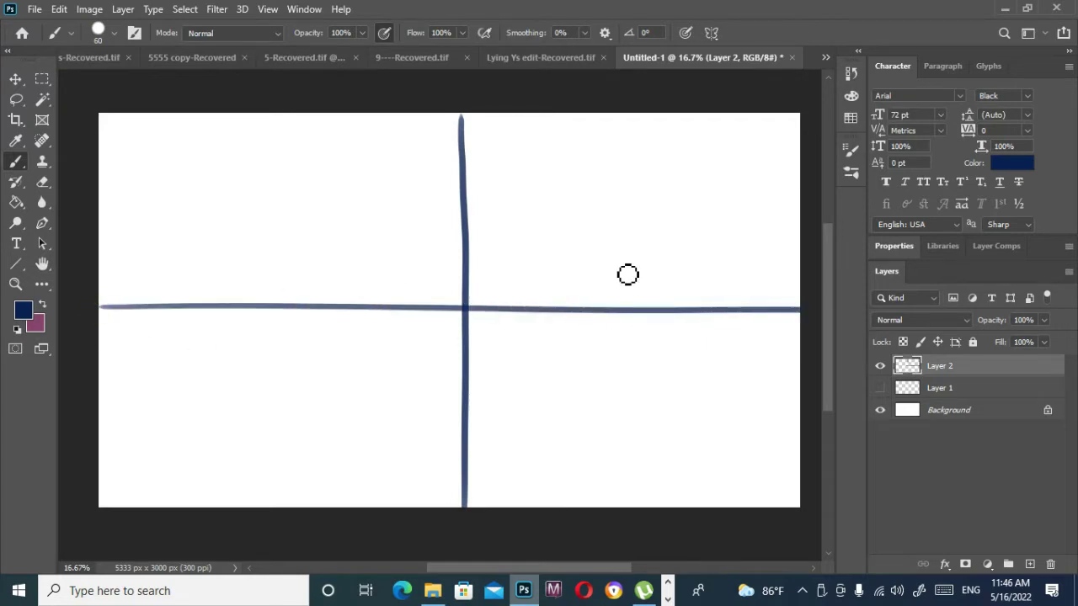
{"action": "key", "text": "ctrl+z"}
{"action": "key", "text": "ctrl+z"}
Step: On a new layer, draw a straight 27 px vertical line down the middle of the canvas with the Line tool
{"action": "left_click", "coordinate": [26, 264]}
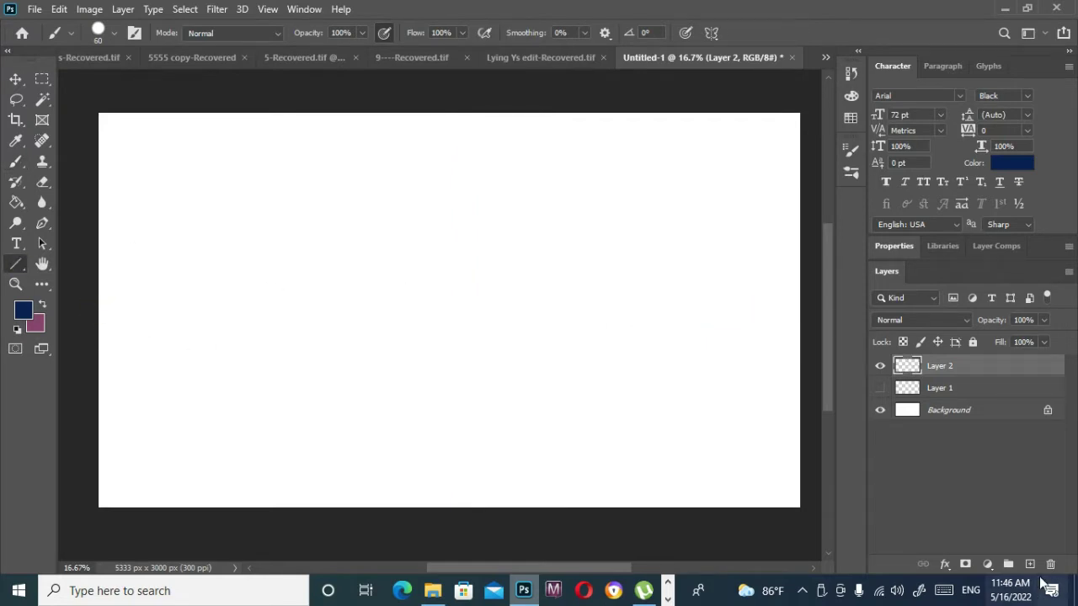
{"action": "key", "text": "ctrl+shift+alt+n"}
{"action": "left_click_drag", "start_coordinate": [441, 100], "coordinate": [445, 512]}
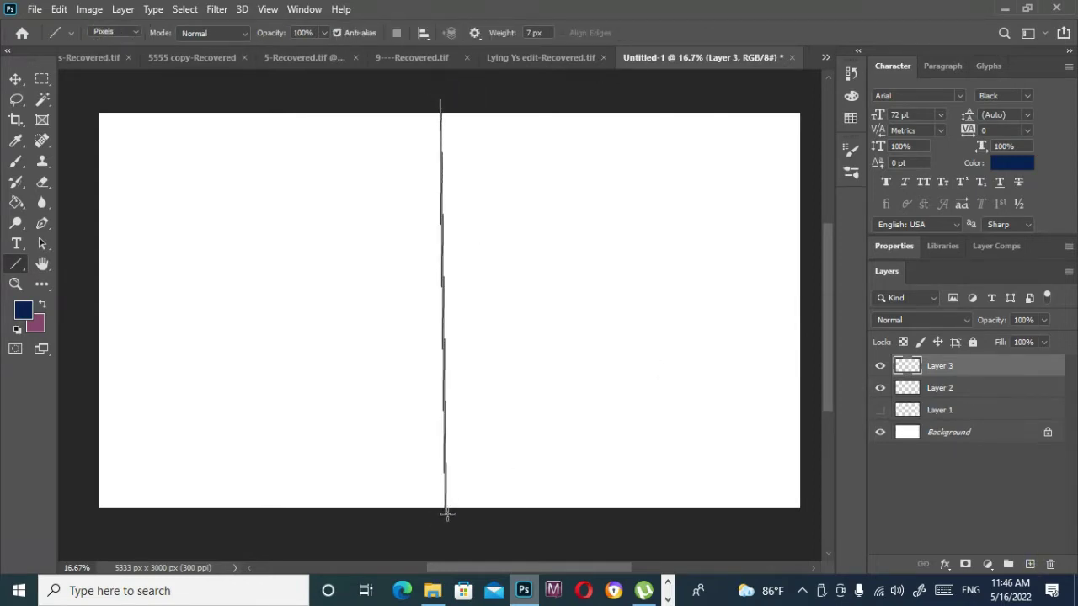
{"action": "key", "text": "ctrl+z"}
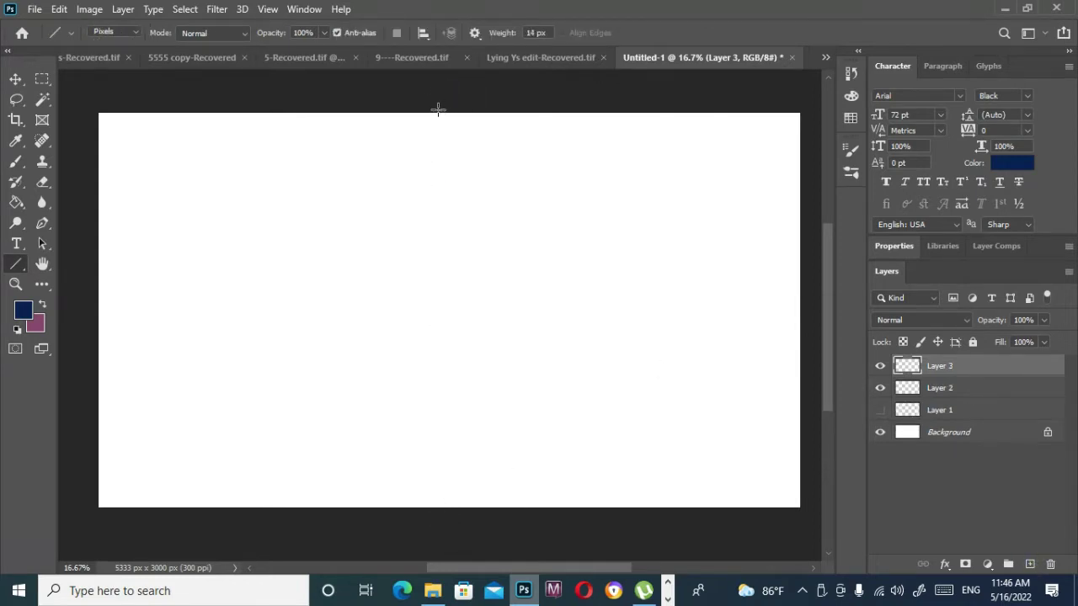
{"action": "left_click_drag", "start_coordinate": [438, 109], "coordinate": [434, 524]}
{"action": "key", "text": "ctrl+z"}
{"action": "left_click_drag", "start_coordinate": [440, 109], "coordinate": [512, 505]}
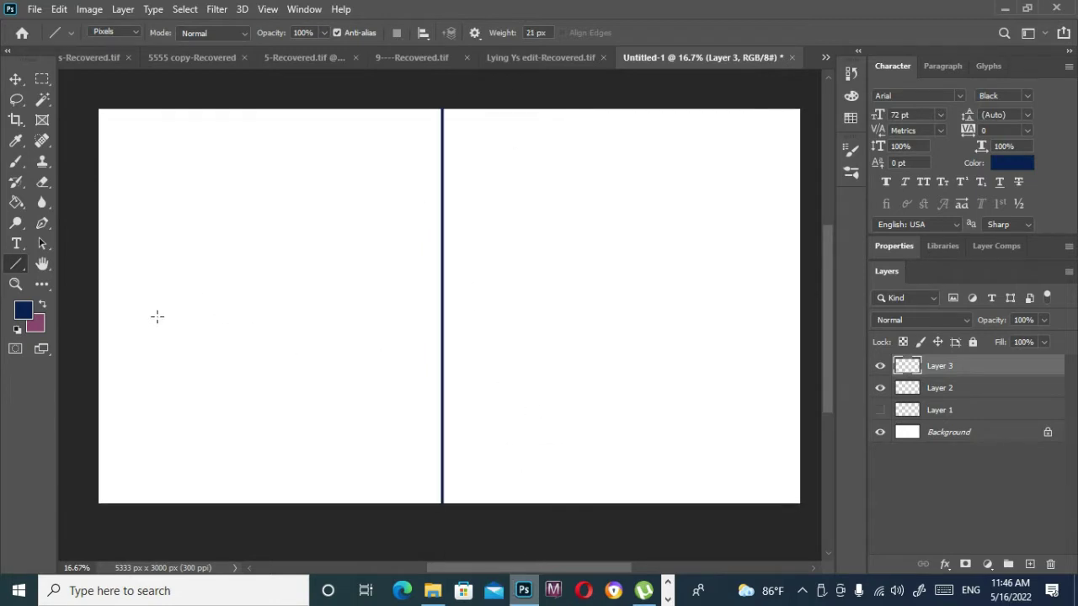
{"action": "key", "text": "ctrl+z"}
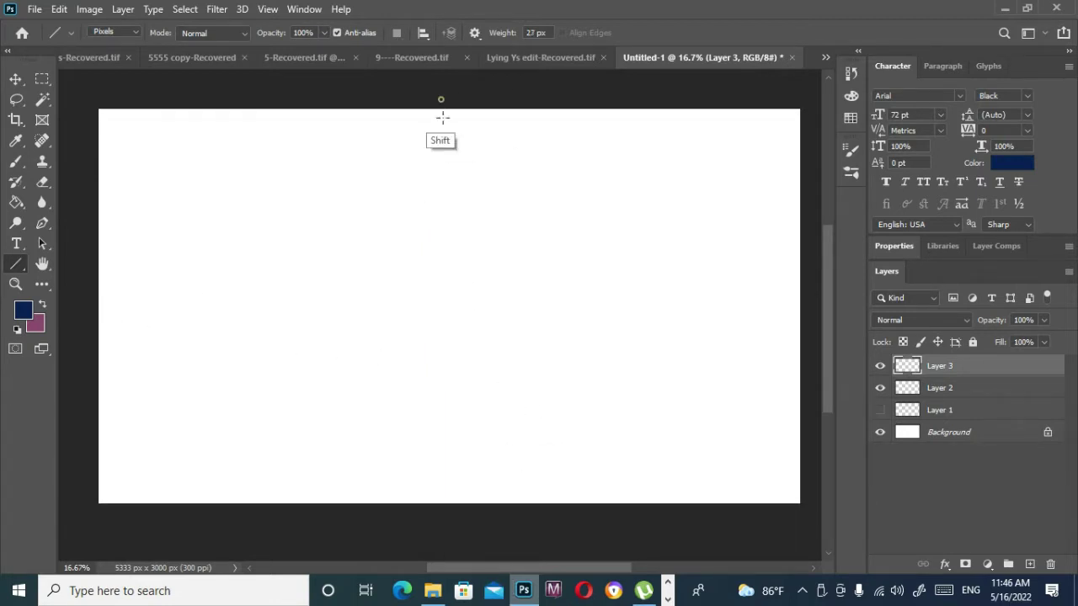
{"action": "mouse_move", "coordinate": [442, 118]}
{"action": "left_mouse_down"}
{"action": "mouse_move", "coordinate": [525, 484]}
{"action": "mouse_move", "coordinate": [514, 505]}
{"action": "left_mouse_up"}
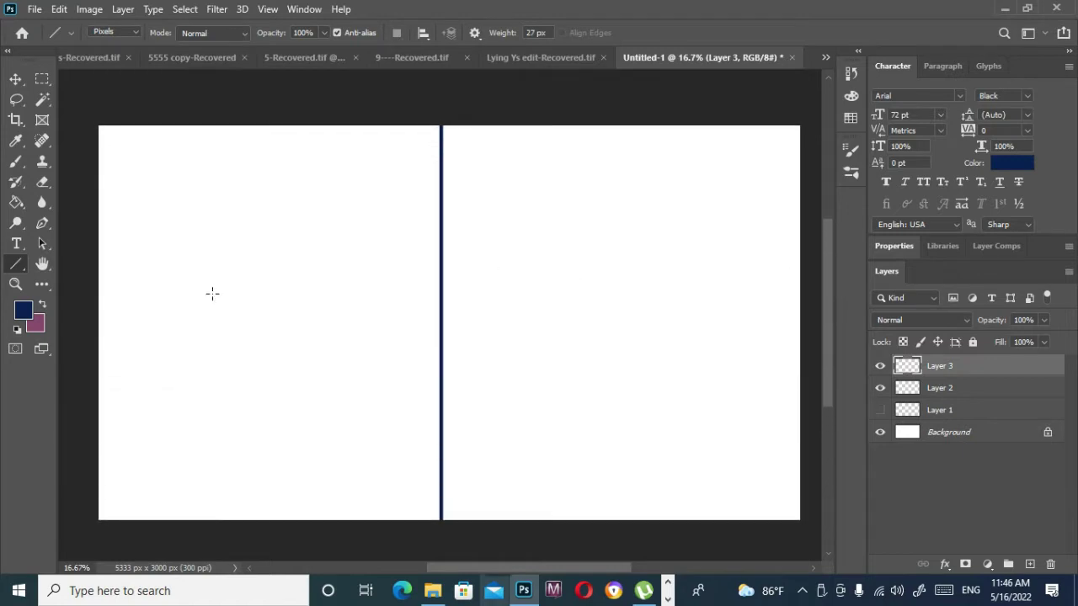
Step: On another new layer, draw a full-width horizontal line across the middle of the canvas and stretch its height to 455.56% as a thick bar
{"action": "left_click", "coordinate": [1029, 564]}
{"action": "mouse_move", "coordinate": [98, 332]}
{"action": "left_mouse_down"}
{"action": "mouse_move", "coordinate": [541, 320]}
{"action": "mouse_move", "coordinate": [800, 333]}
{"action": "left_mouse_up"}
{"action": "left_click", "coordinate": [16, 79]}
{"action": "left_click_drag", "start_coordinate": [469, 335], "coordinate": [448, 325]}
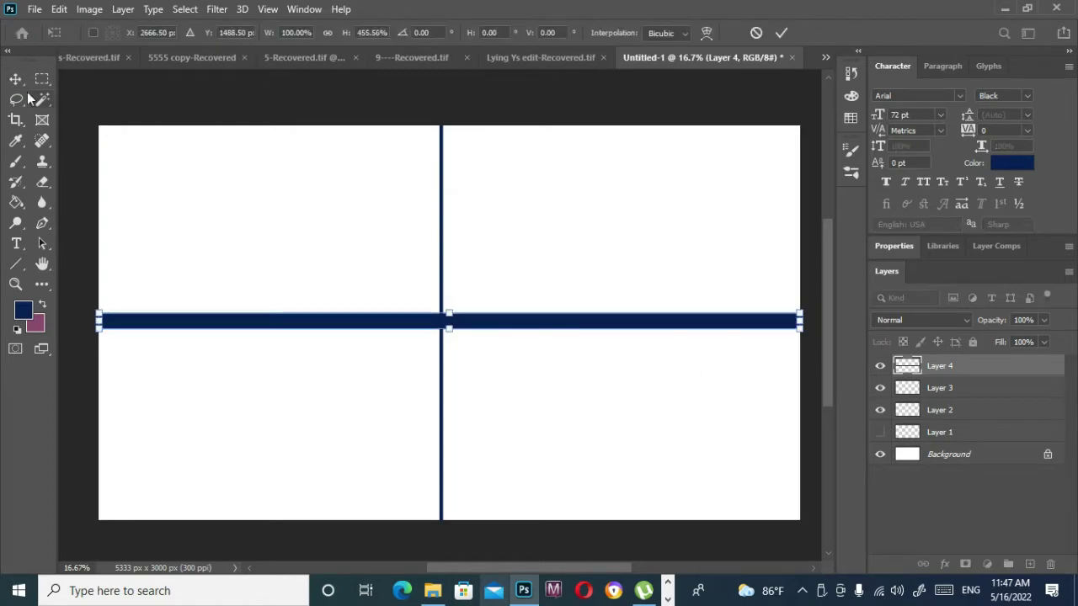
{"action": "key", "text": "Return"}
Step: Widen the vertical line with Free Transform until it is as thick as the horizontal bar
{"action": "left_click", "coordinate": [444, 260]}
{"action": "key", "text": "ctrl+t"}
{"action": "left_click_drag", "start_coordinate": [442, 324], "coordinate": [449, 324]}
{"action": "key", "text": "Return"}
{"action": "left_click", "coordinate": [548, 390]}
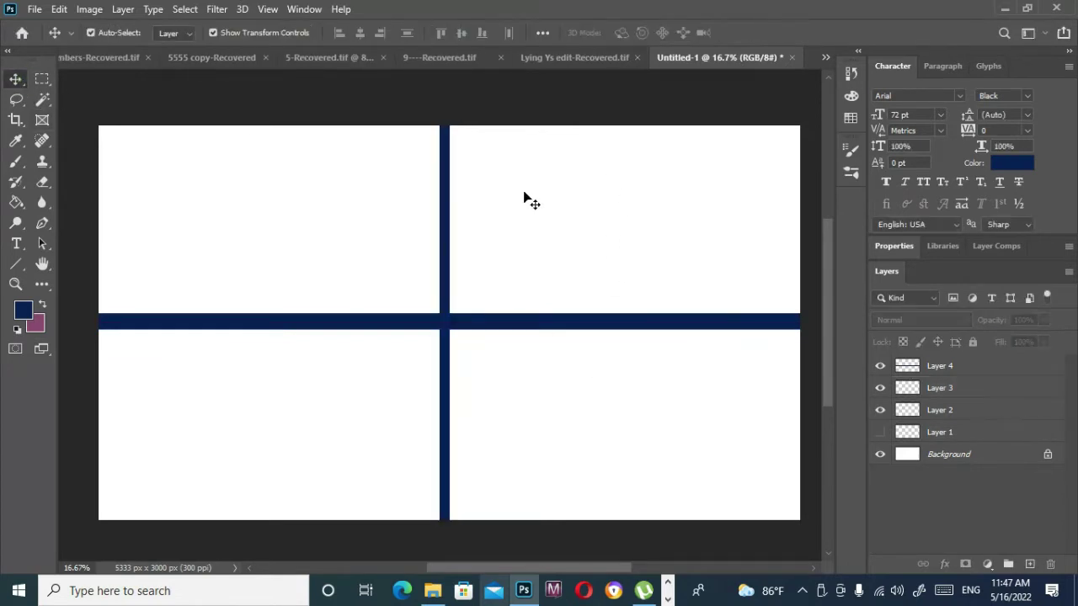
{"action": "left_click", "coordinate": [446, 245]}
{"action": "key", "text": "ctrl+t"}
{"action": "left_click_drag", "start_coordinate": [452, 323], "coordinate": [455, 323]}
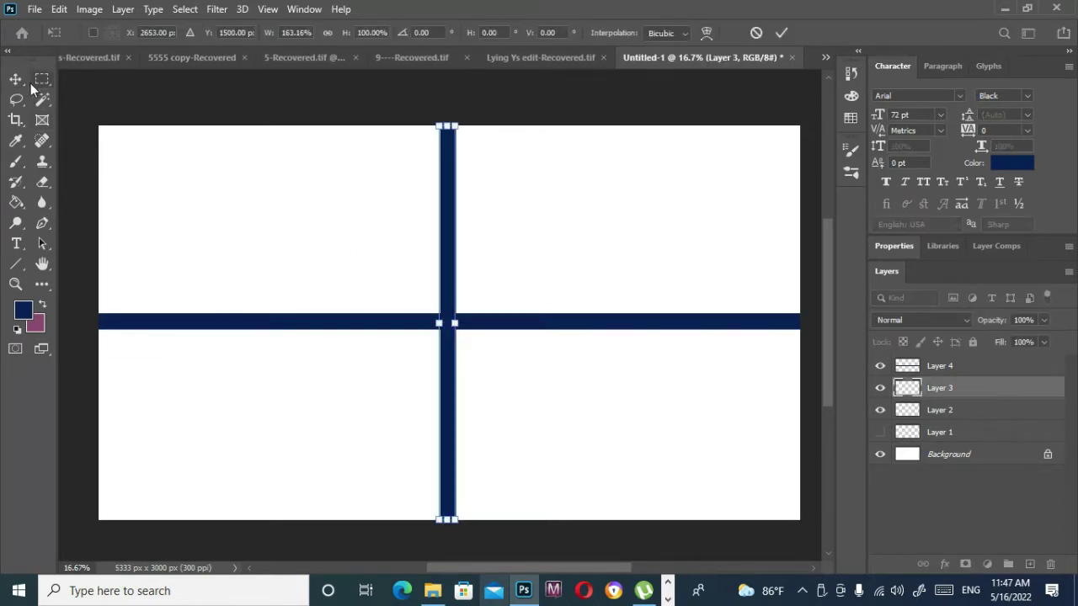
{"action": "key", "text": "Return"}
{"action": "left_click", "coordinate": [587, 383]}
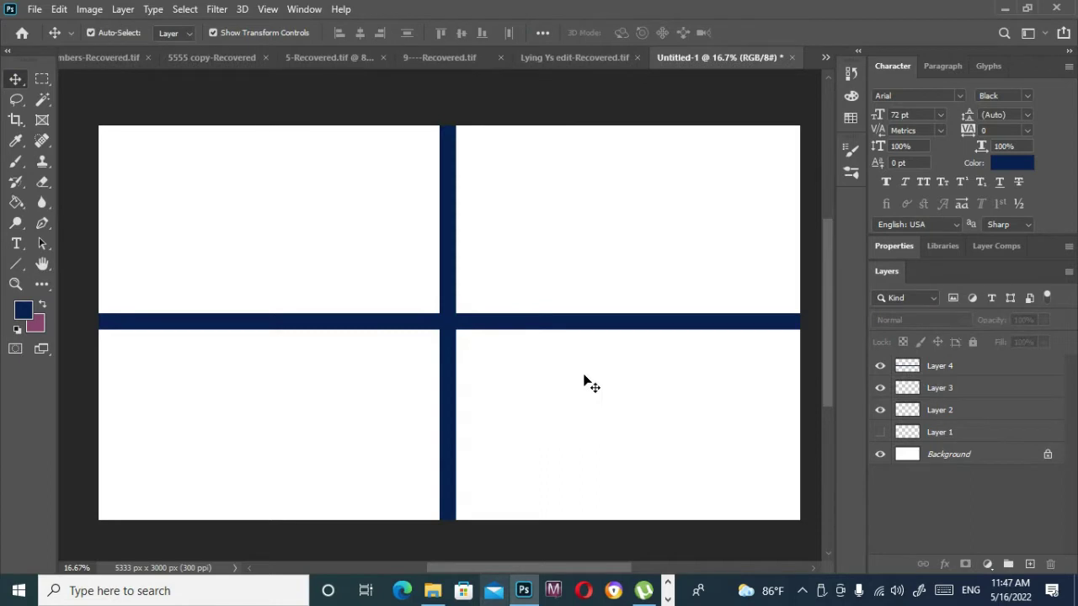
Step: Create a layer group and move Layer 3 and Layer 4 into it
{"action": "left_click", "coordinate": [939, 367]}
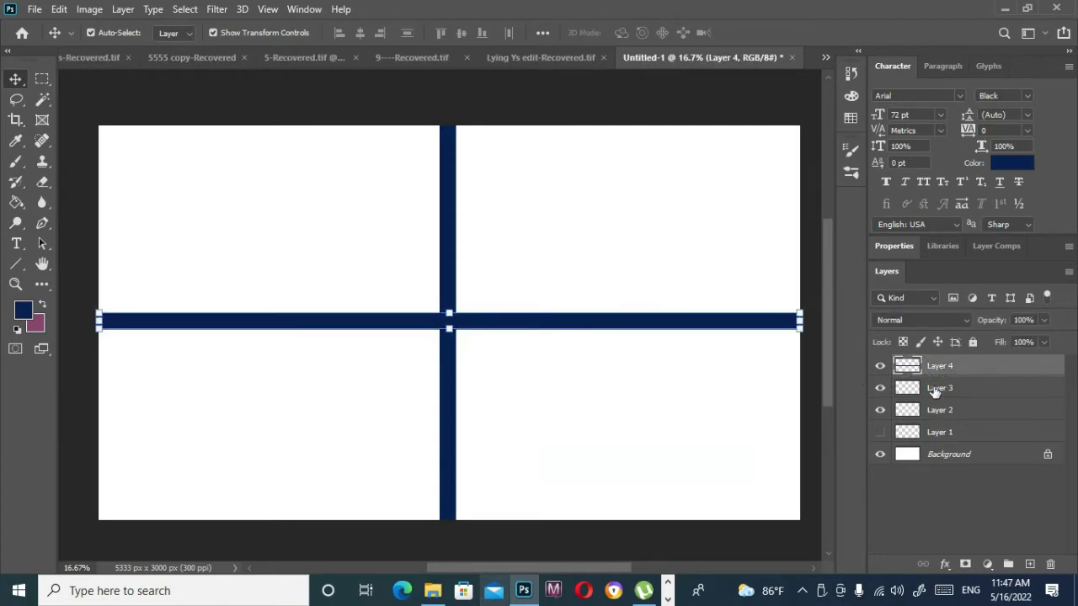
{"action": "left_click", "coordinate": [880, 388]}
{"action": "left_click", "coordinate": [880, 388]}
{"action": "left_click", "coordinate": [1008, 564]}
{"action": "left_click", "coordinate": [933, 385]}
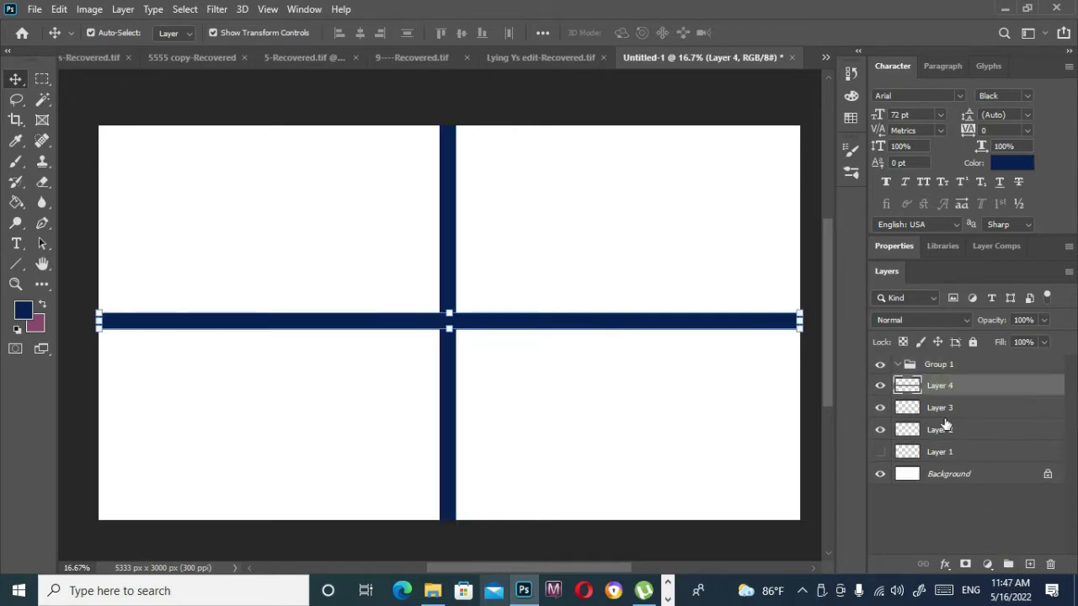
{"action": "left_click", "coordinate": [937, 407], "text": "shift"}
{"action": "left_click_drag", "start_coordinate": [937, 408], "coordinate": [939, 364]}
{"action": "left_click", "coordinate": [896, 364]}
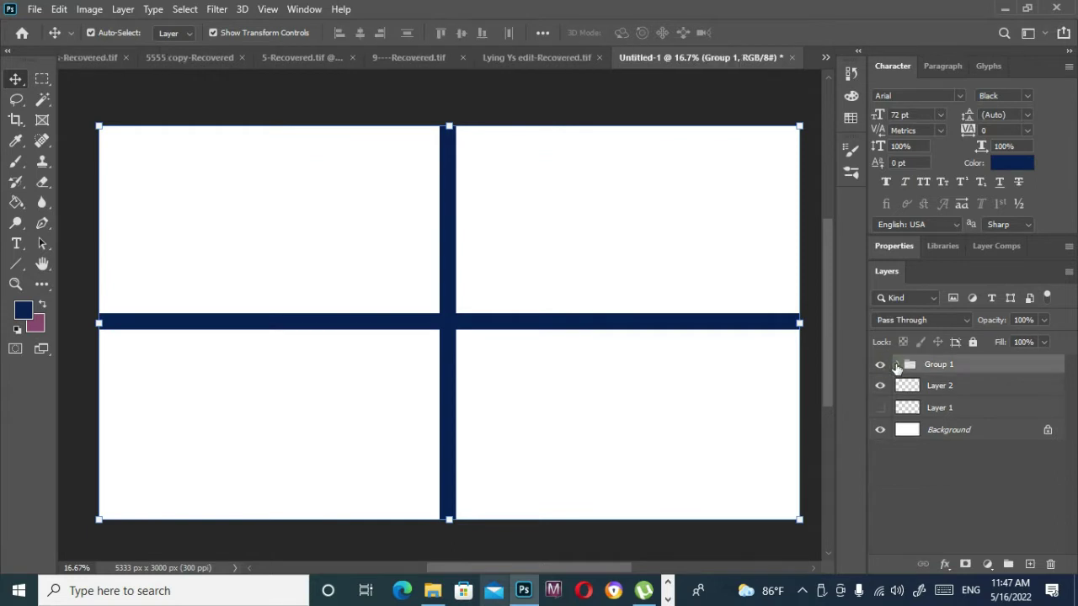
Step: Add a new layer above Layer 2 and set the colour to black for the Brush tool
{"action": "left_click", "coordinate": [940, 385]}
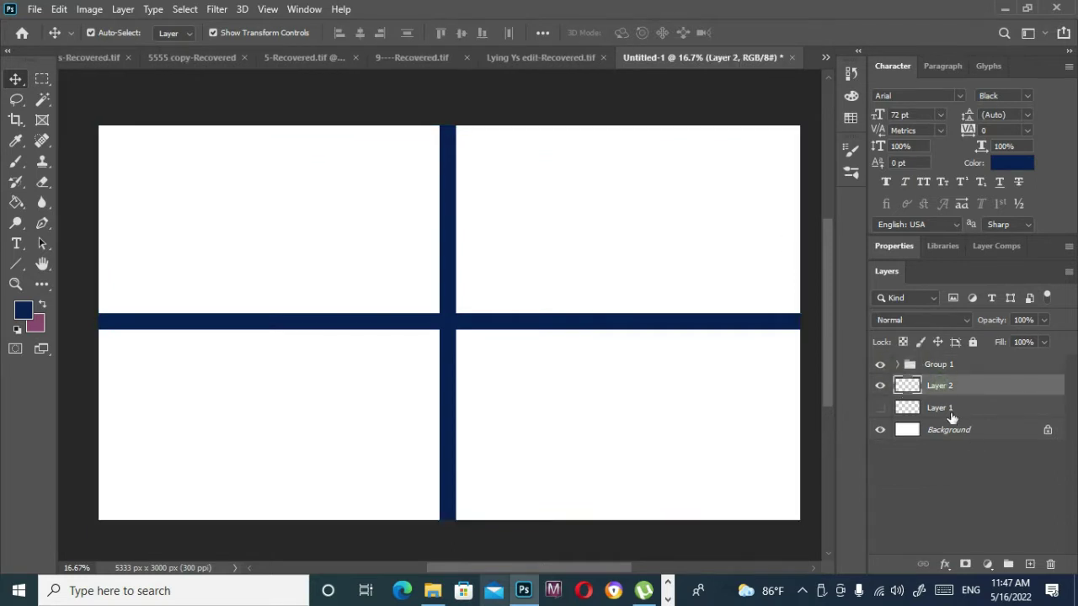
{"action": "left_click", "coordinate": [1029, 565]}
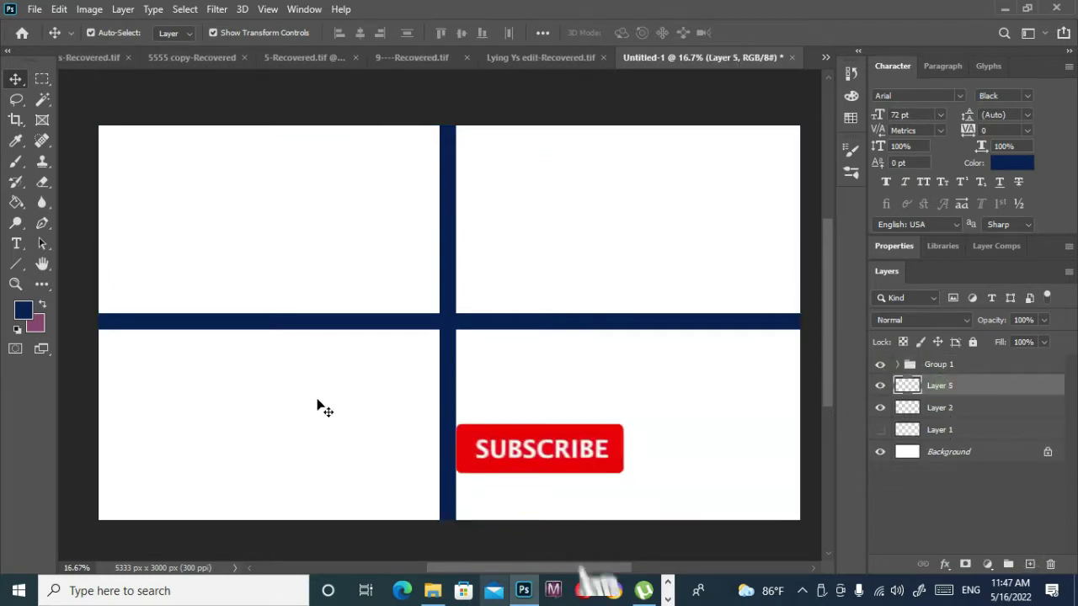
{"action": "left_click", "coordinate": [1011, 164]}
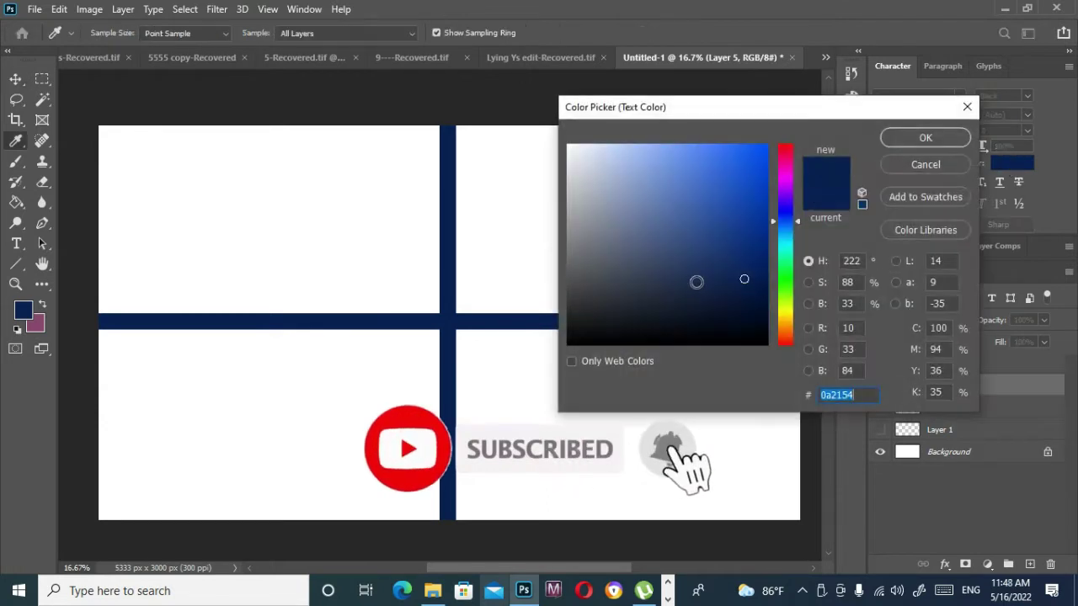
{"action": "left_click_drag", "start_coordinate": [695, 281], "coordinate": [563, 348]}
{"action": "left_click", "coordinate": [921, 137]}
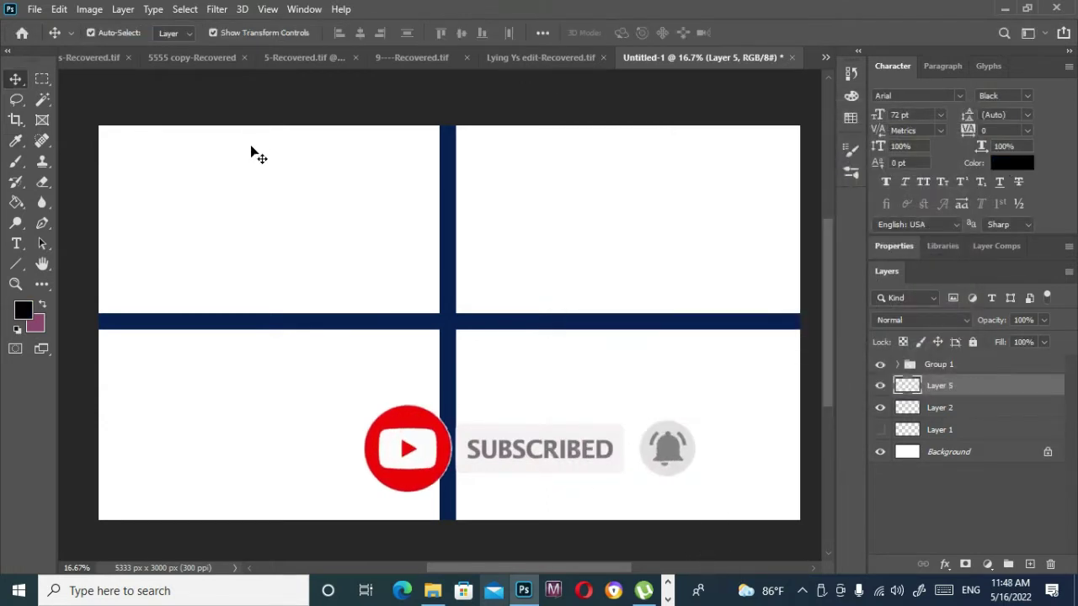
{"action": "left_click", "coordinate": [15, 161]}
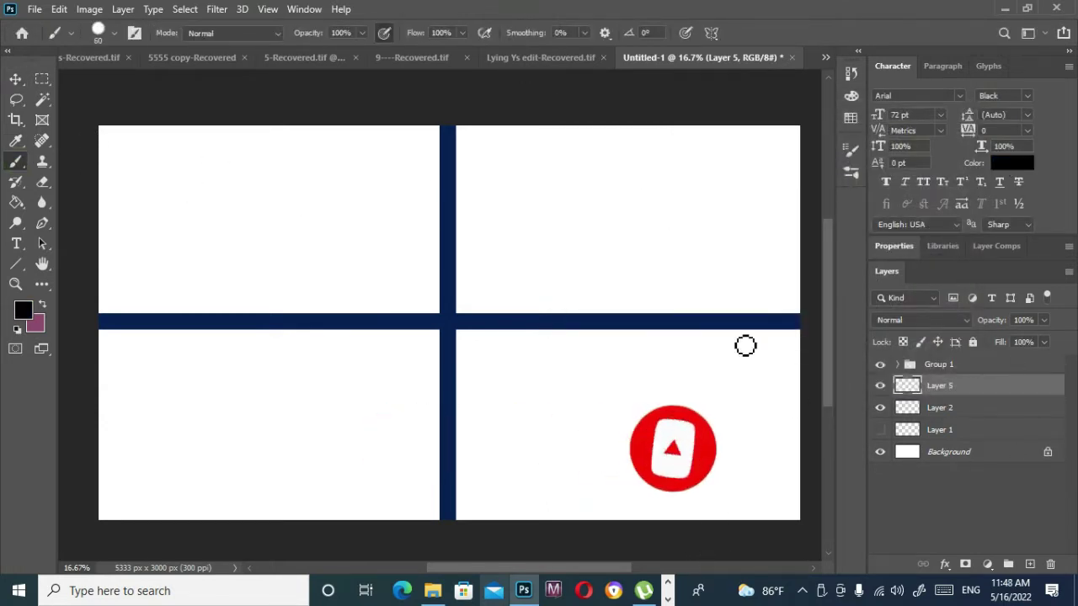
{"action": "left_click", "coordinate": [42, 79]}
{"action": "left_click", "coordinate": [42, 99]}
{"action": "left_click", "coordinate": [328, 273]}
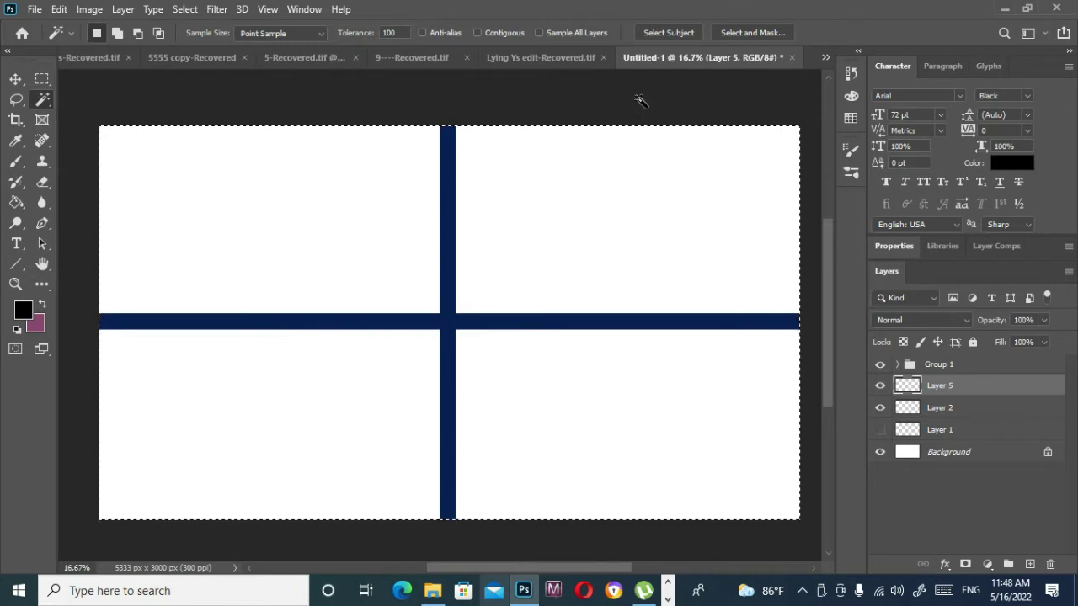
{"action": "left_click", "coordinate": [42, 78]}
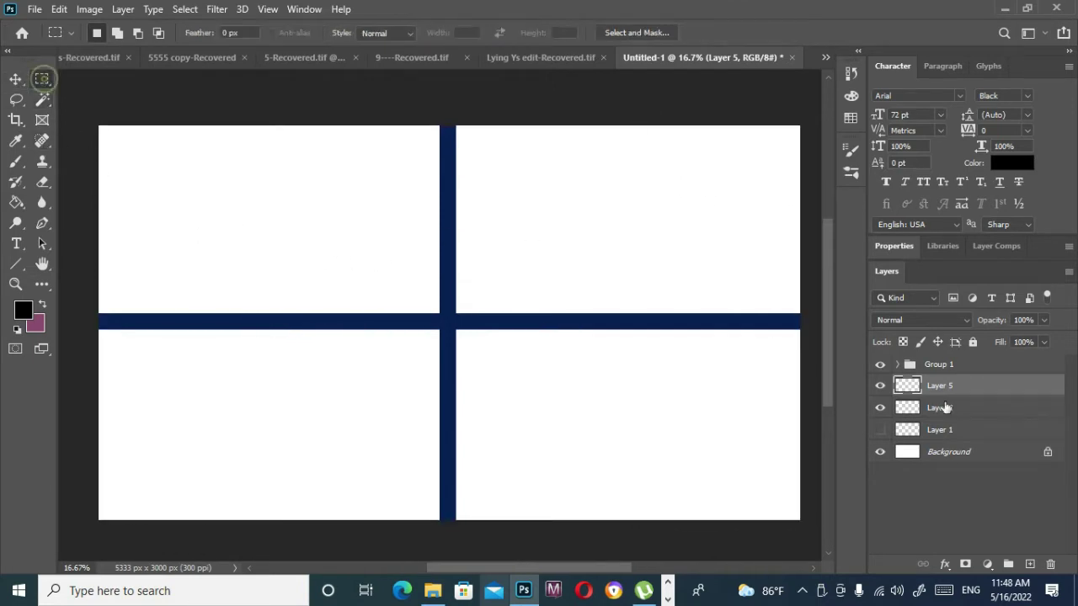
Step: Merge Group 1, Layer 5 and Layer 2 into a single layer and toggle its visibility to check it
{"action": "left_click", "coordinate": [930, 366]}
{"action": "left_click", "coordinate": [881, 386]}
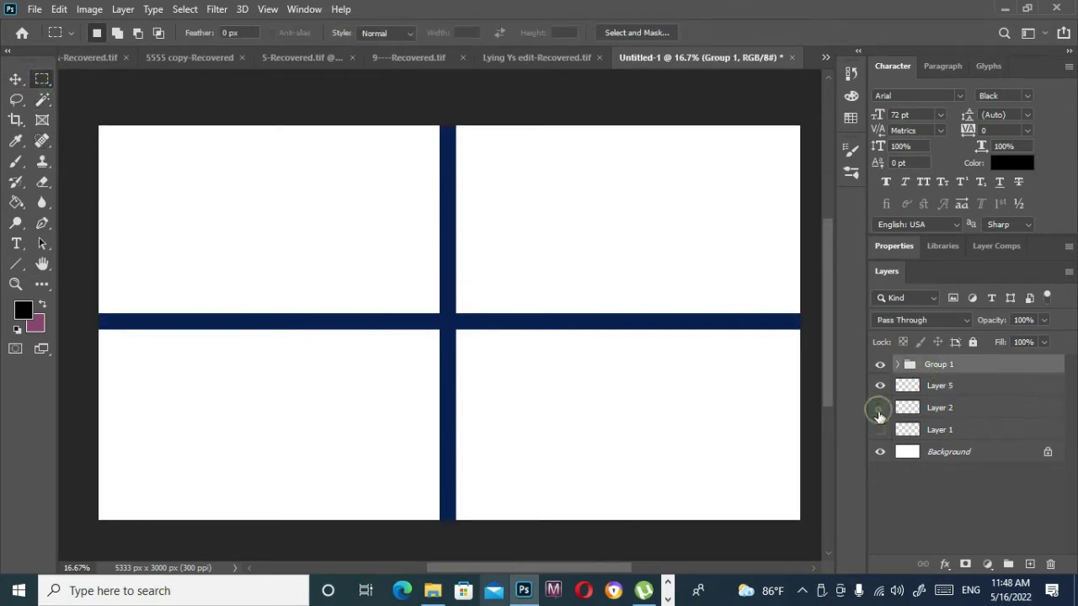
{"action": "left_click", "coordinate": [960, 409], "text": "shift"}
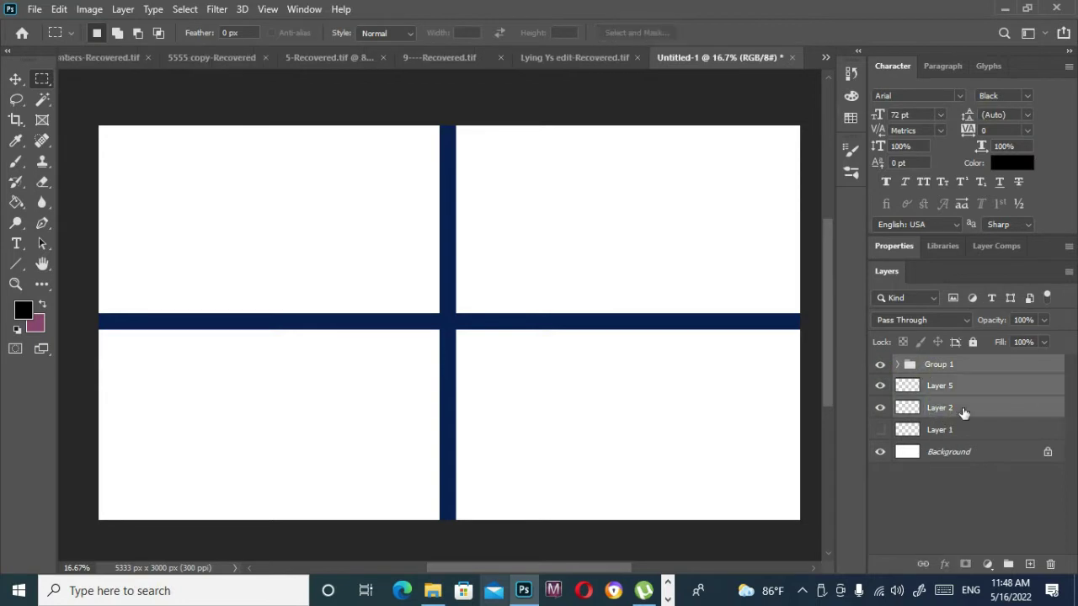
{"action": "right_click", "coordinate": [964, 413]}
{"action": "left_click", "coordinate": [786, 463]}
{"action": "left_click", "coordinate": [880, 367]}
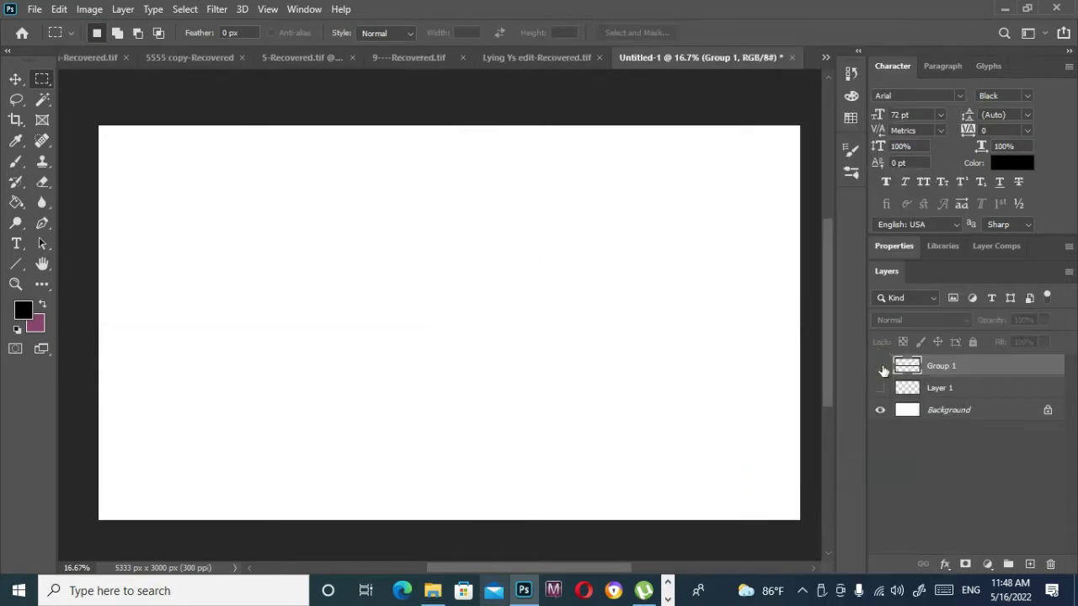
{"action": "left_click", "coordinate": [883, 369]}
Step: Select the four white panels around the bars with the Magic Wand, check the selection with the bars hidden, and deselect
{"action": "key", "text": "w"}
{"action": "left_click", "coordinate": [485, 281]}
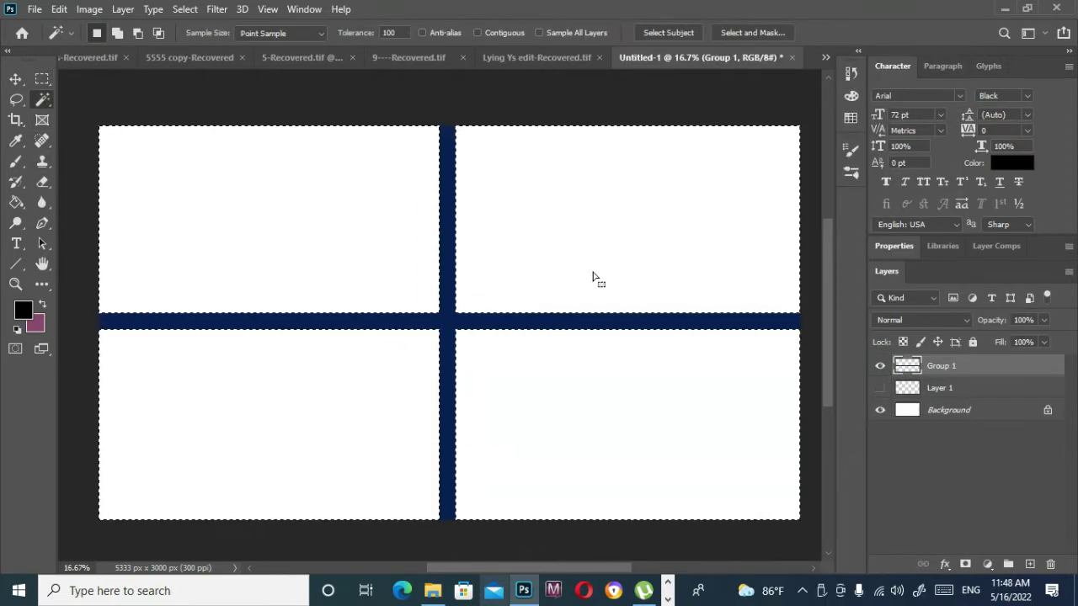
{"action": "left_click", "coordinate": [880, 365]}
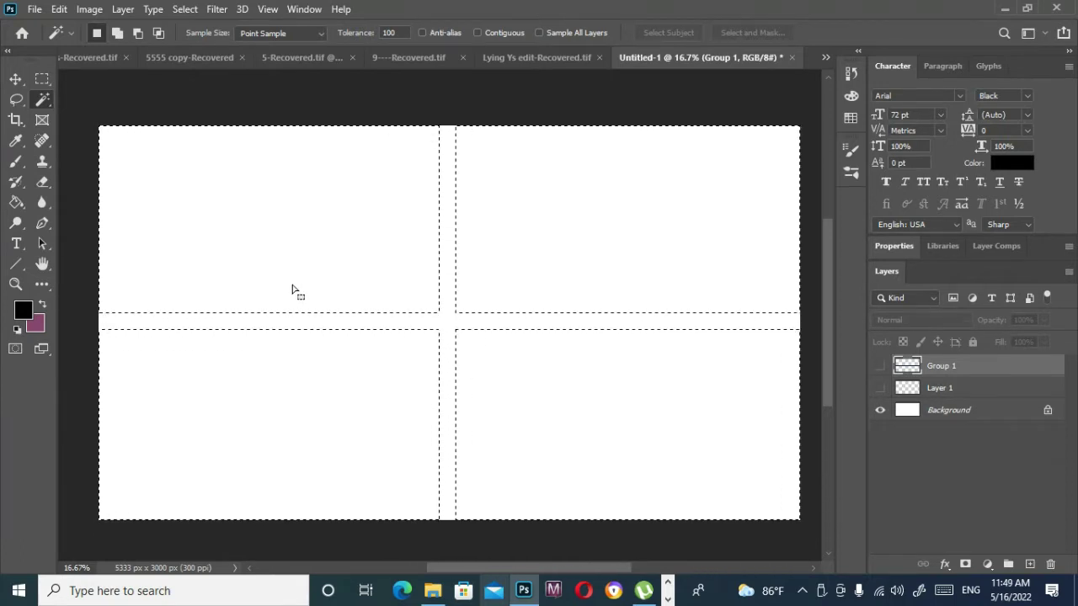
{"action": "left_click", "coordinate": [880, 365]}
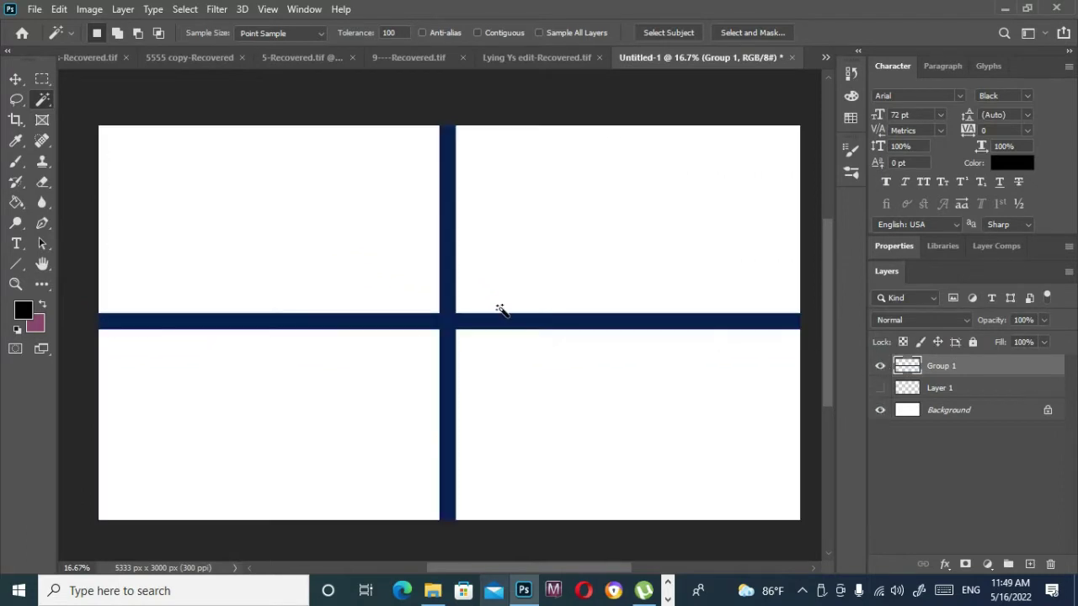
Step: On a new layer, brush a black horizontal line across the middle of the upper-left panel at brush size 50
{"action": "left_click", "coordinate": [15, 164]}
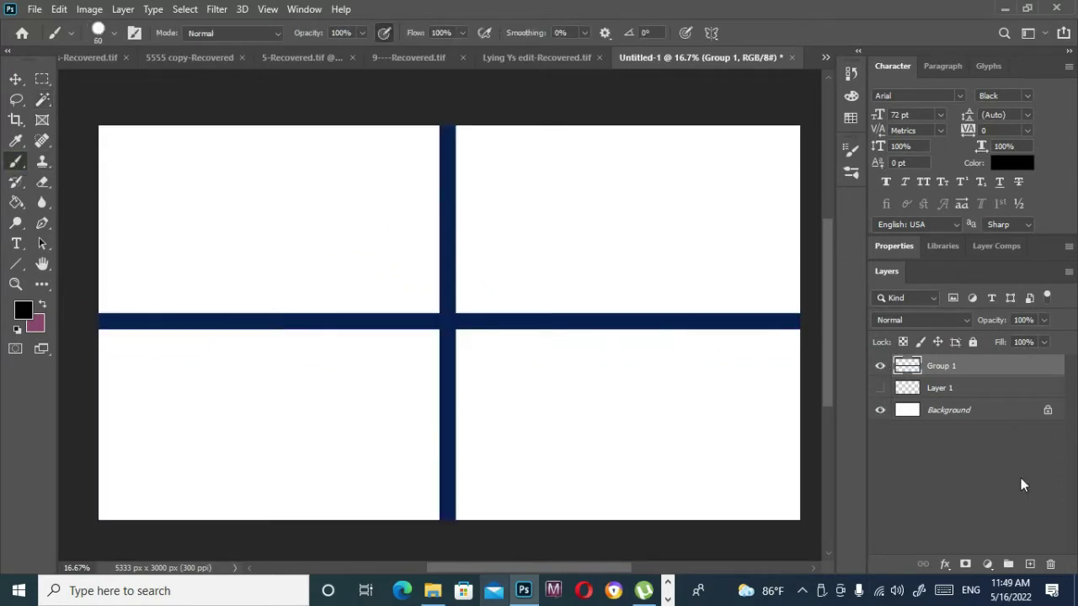
{"action": "left_click", "coordinate": [1030, 564]}
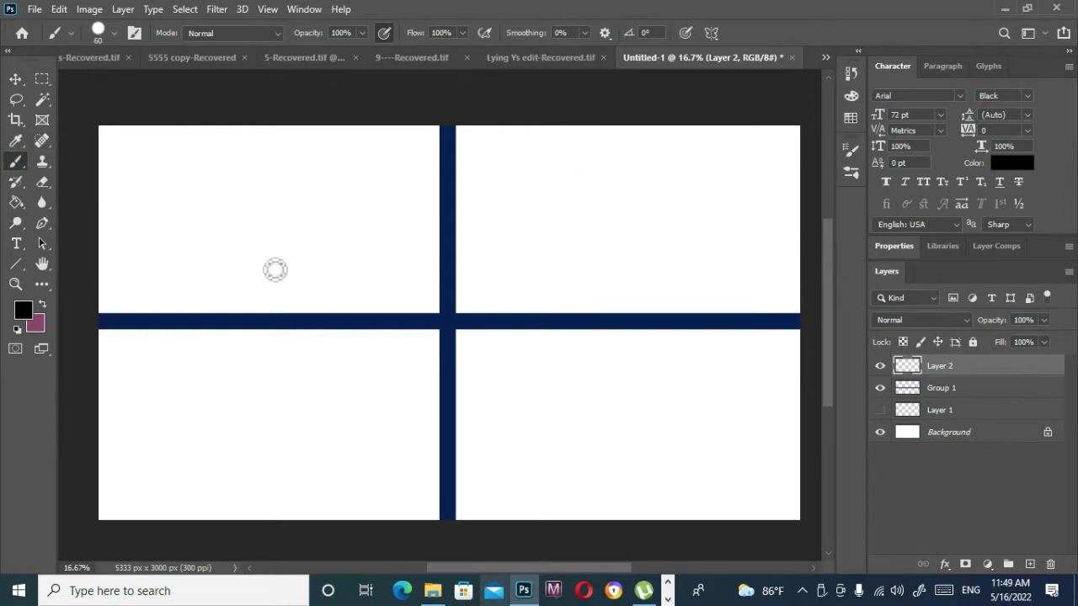
{"action": "left_click_drag", "start_coordinate": [117, 144], "coordinate": [444, 143]}
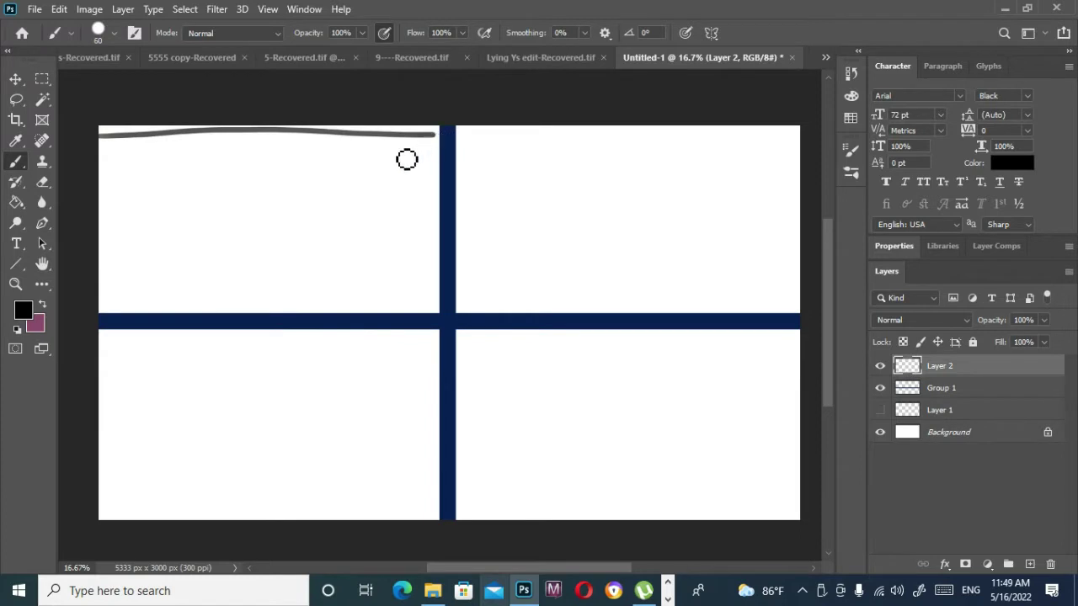
{"action": "key", "text": "ctrl+z"}
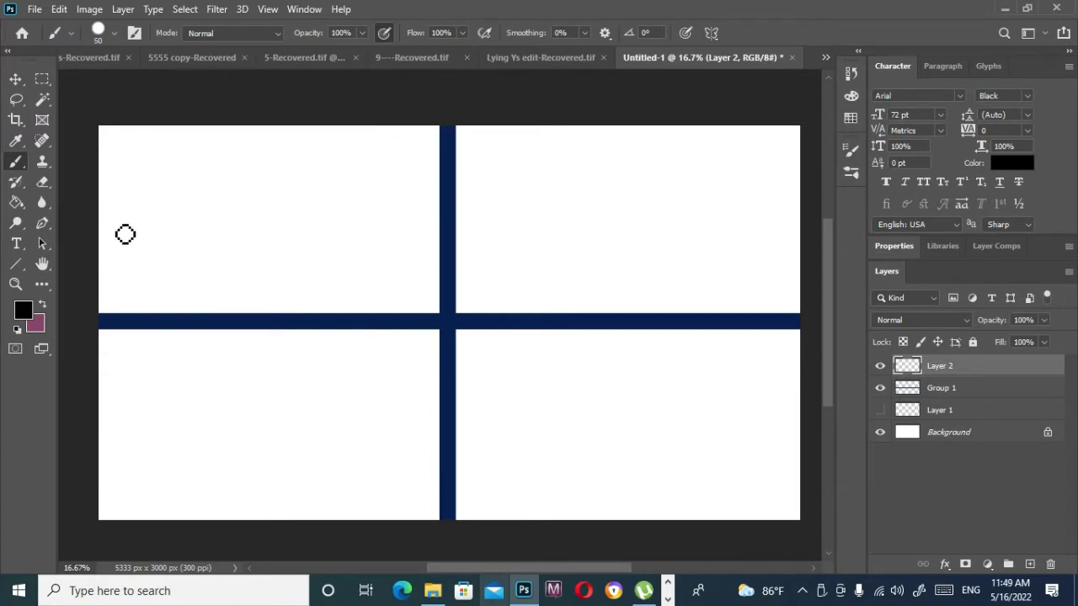
{"action": "left_click_drag", "start_coordinate": [99, 221], "coordinate": [440, 219]}
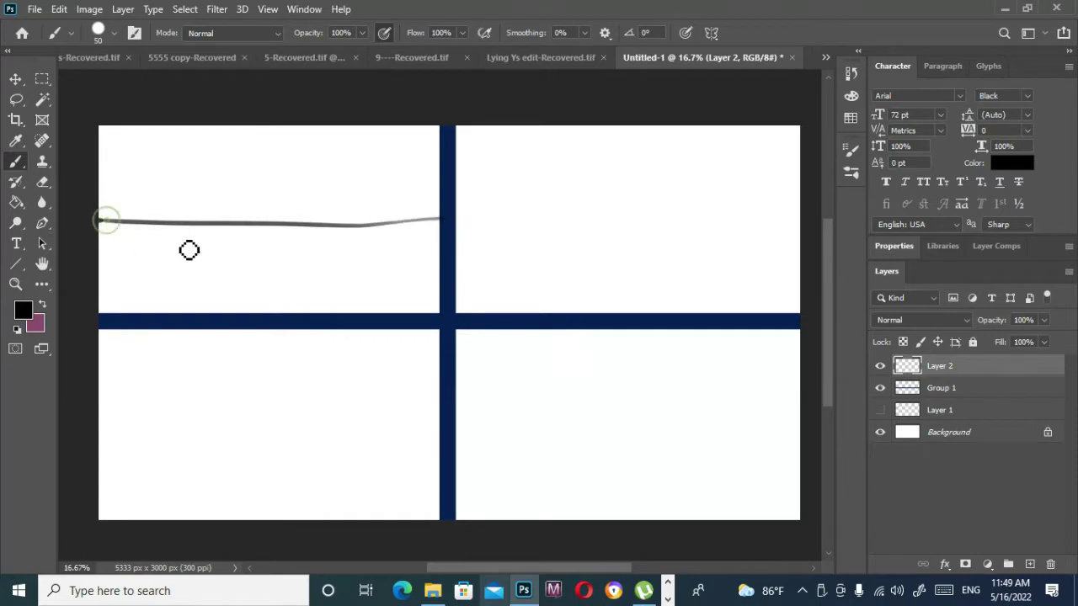
Step: Brush five more black horizontal lines across the upper-left panel, above and below the existing middle line
{"action": "left_click_drag", "start_coordinate": [100, 170], "coordinate": [450, 172]}
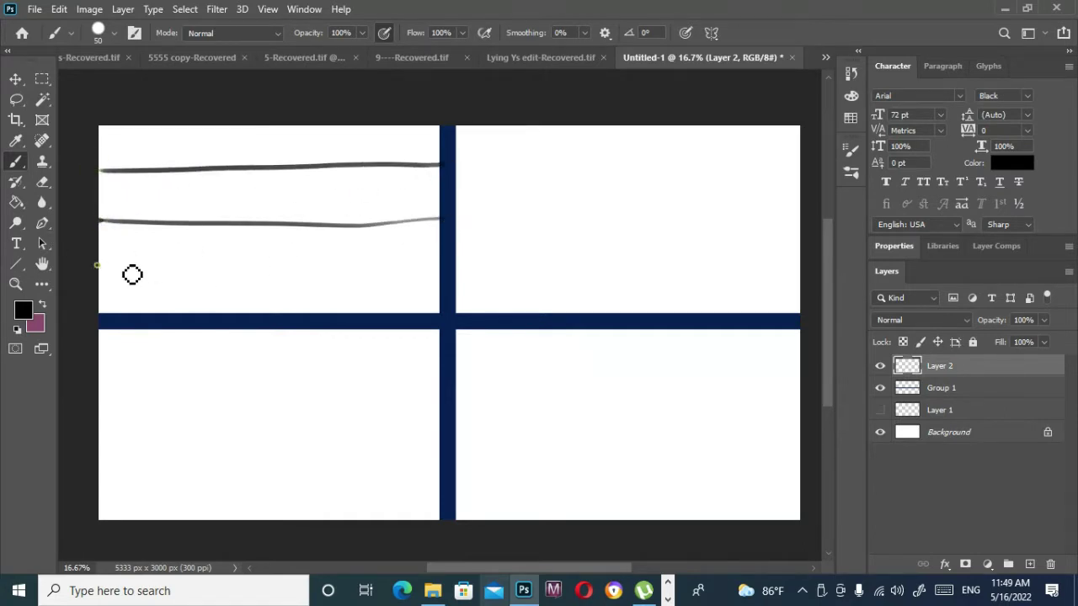
{"action": "left_click_drag", "start_coordinate": [100, 266], "coordinate": [440, 269]}
{"action": "left_click_drag", "start_coordinate": [98, 190], "coordinate": [439, 193]}
{"action": "mouse_move", "coordinate": [100, 147]}
{"action": "left_mouse_down"}
{"action": "mouse_move", "coordinate": [343, 155]}
{"action": "mouse_move", "coordinate": [440, 145]}
{"action": "left_mouse_up"}
{"action": "left_click_drag", "start_coordinate": [99, 289], "coordinate": [446, 289]}
Step: Move Layer 2 directly above the Background and brush more horizontal lines into the gaps of the upper-left panel
{"action": "left_click_drag", "start_coordinate": [938, 371], "coordinate": [939, 420]}
{"action": "left_click_drag", "start_coordinate": [99, 244], "coordinate": [362, 260]}
{"action": "key", "text": "ctrl+z"}
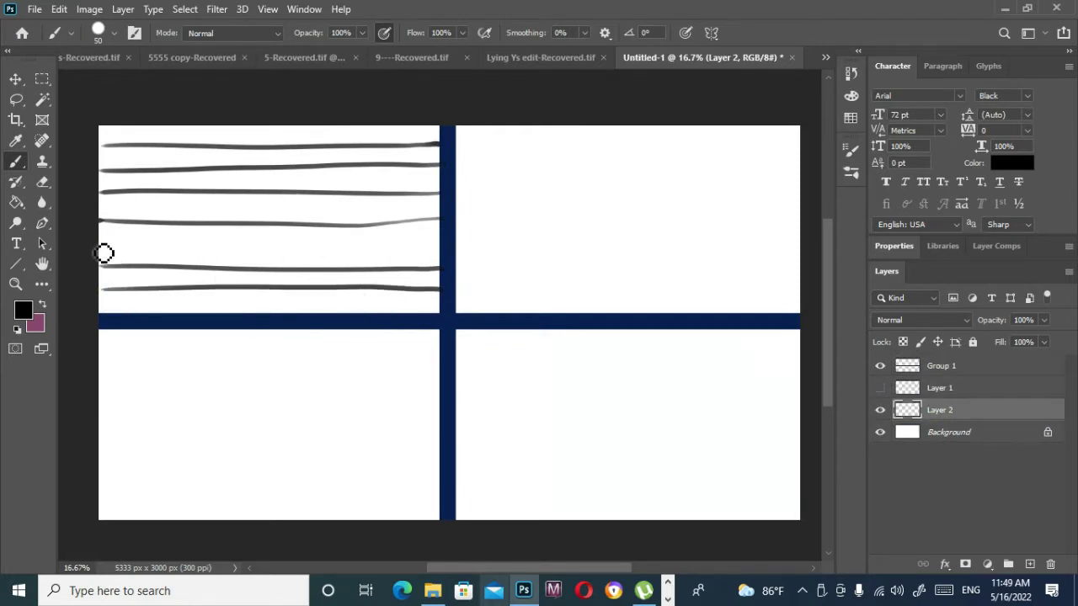
{"action": "left_click_drag", "start_coordinate": [104, 251], "coordinate": [446, 257]}
{"action": "left_click_drag", "start_coordinate": [114, 214], "coordinate": [439, 217]}
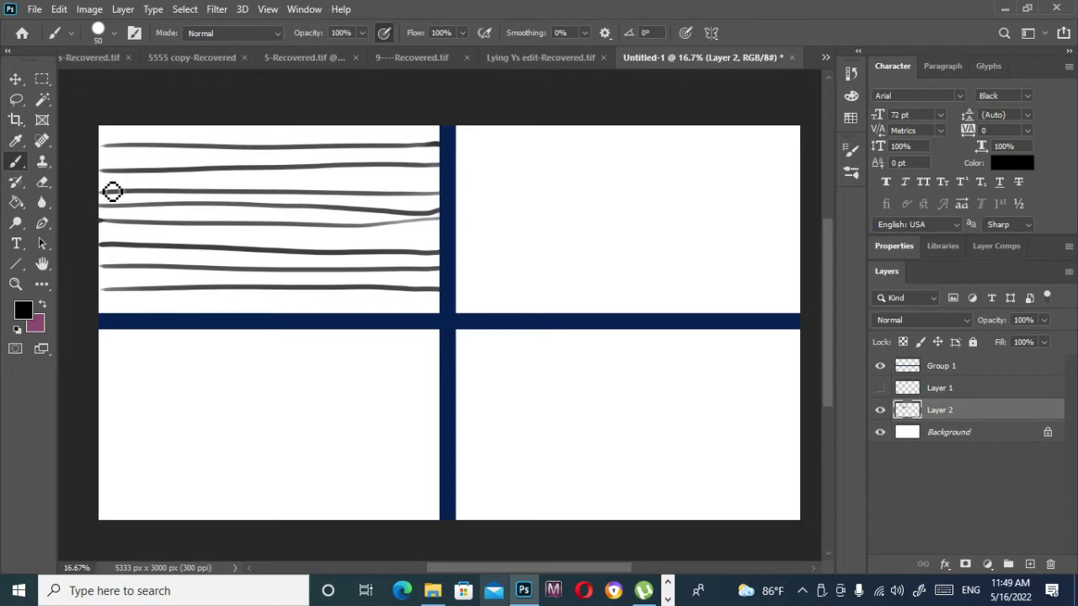
{"action": "left_click_drag", "start_coordinate": [111, 192], "coordinate": [445, 192]}
Step: Complete the upper-left panel's hatching with horizontal lines in the remaining gaps and along its upper and lower edges, redoing stray strokes
{"action": "left_click_drag", "start_coordinate": [100, 163], "coordinate": [439, 166]}
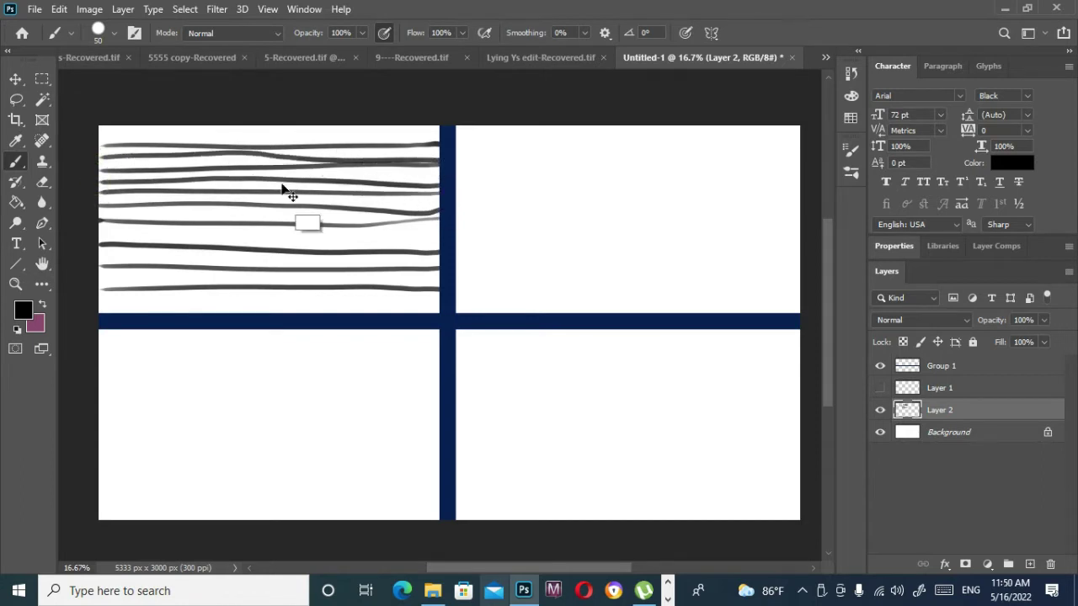
{"action": "key", "text": "ctrl+z"}
{"action": "left_click_drag", "start_coordinate": [101, 158], "coordinate": [443, 167]}
{"action": "mouse_move", "coordinate": [101, 246]}
{"action": "left_mouse_down"}
{"action": "mouse_move", "coordinate": [443, 250]}
{"action": "mouse_move", "coordinate": [177, 257]}
{"action": "mouse_move", "coordinate": [323, 260]}
{"action": "left_mouse_up"}
{"action": "key", "text": "ctrl+z"}
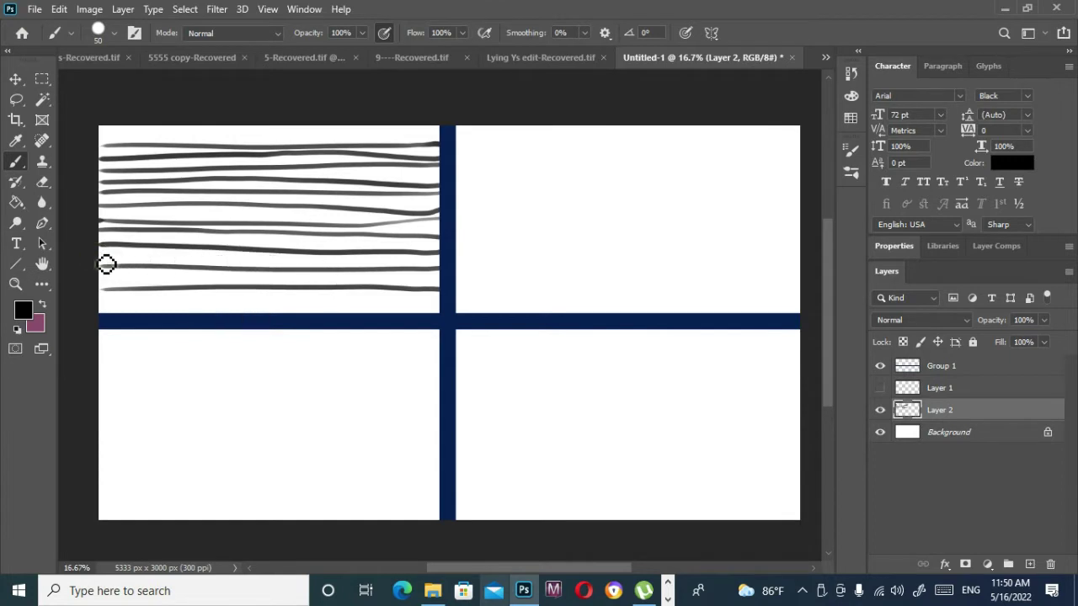
{"action": "mouse_move", "coordinate": [104, 263]}
{"action": "left_mouse_down"}
{"action": "mouse_move", "coordinate": [440, 262]}
{"action": "mouse_move", "coordinate": [169, 287]}
{"action": "mouse_move", "coordinate": [439, 281]}
{"action": "left_mouse_up"}
{"action": "left_click_drag", "start_coordinate": [101, 300], "coordinate": [444, 301]}
{"action": "left_click_drag", "start_coordinate": [102, 137], "coordinate": [447, 142]}
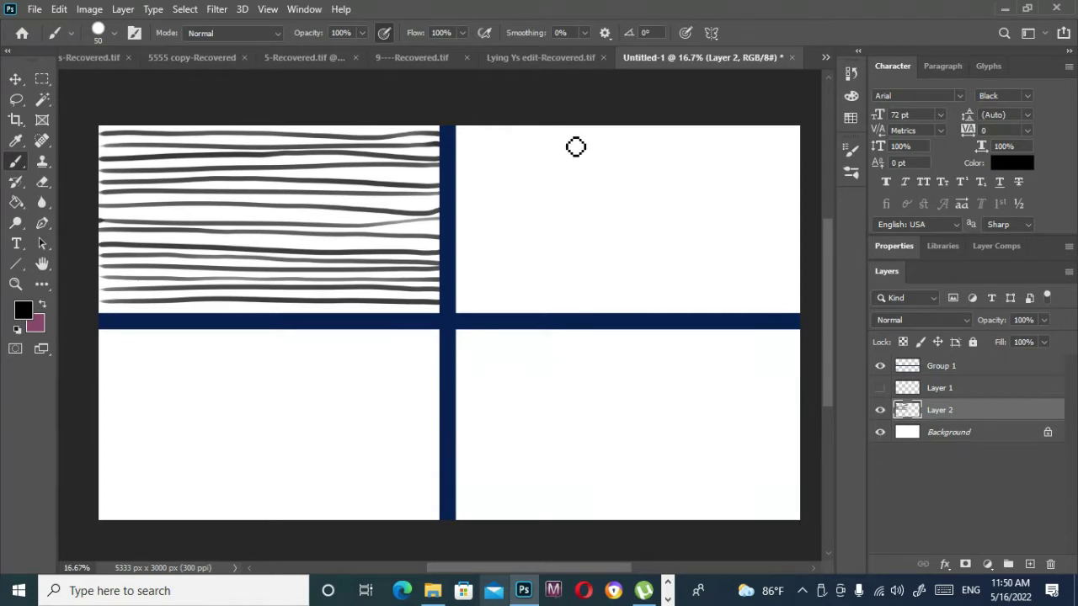
Step: Brush nine roughly evenly spaced vertical black lines across the full width of the upper-right panel
{"action": "mouse_move", "coordinate": [469, 135]}
{"action": "left_mouse_down"}
{"action": "mouse_move", "coordinate": [474, 267]}
{"action": "mouse_move", "coordinate": [463, 311]}
{"action": "left_mouse_up"}
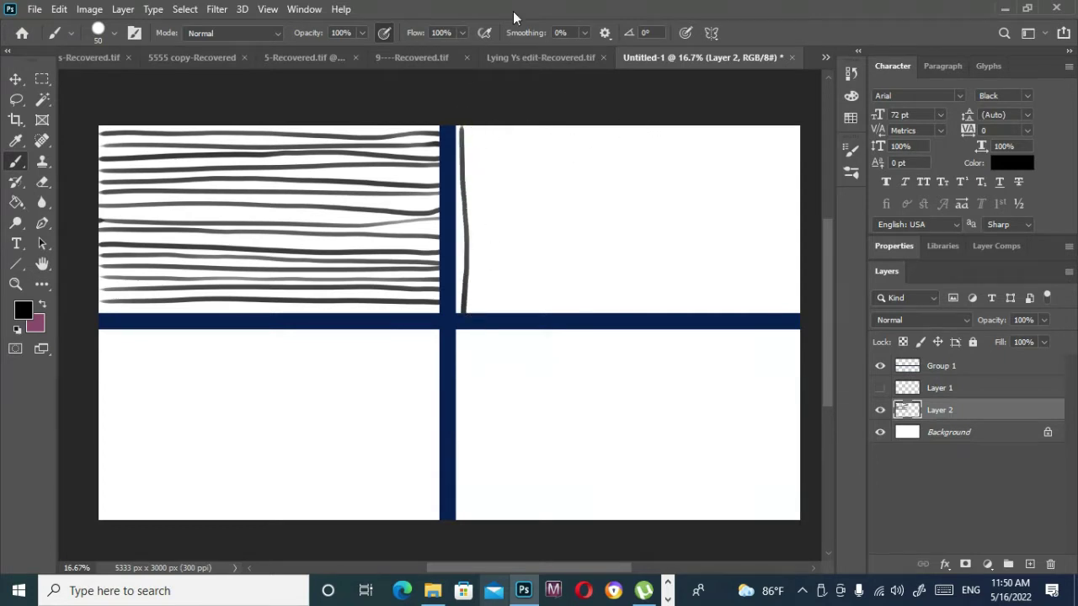
{"action": "left_click_drag", "start_coordinate": [788, 139], "coordinate": [785, 310]}
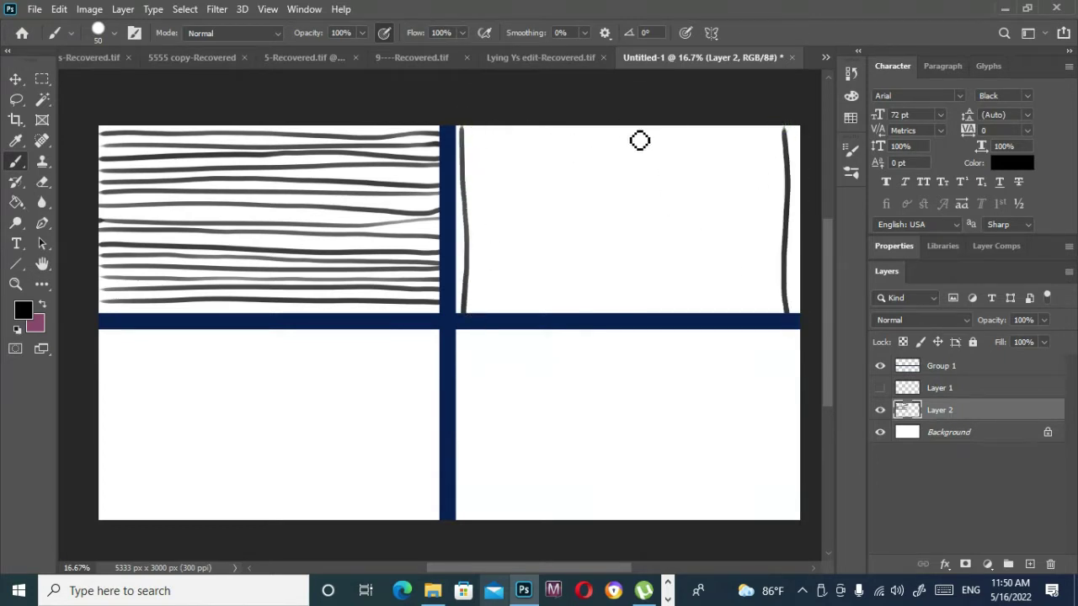
{"action": "left_click_drag", "start_coordinate": [621, 128], "coordinate": [623, 283]}
{"action": "left_click_drag", "start_coordinate": [545, 139], "coordinate": [544, 317]}
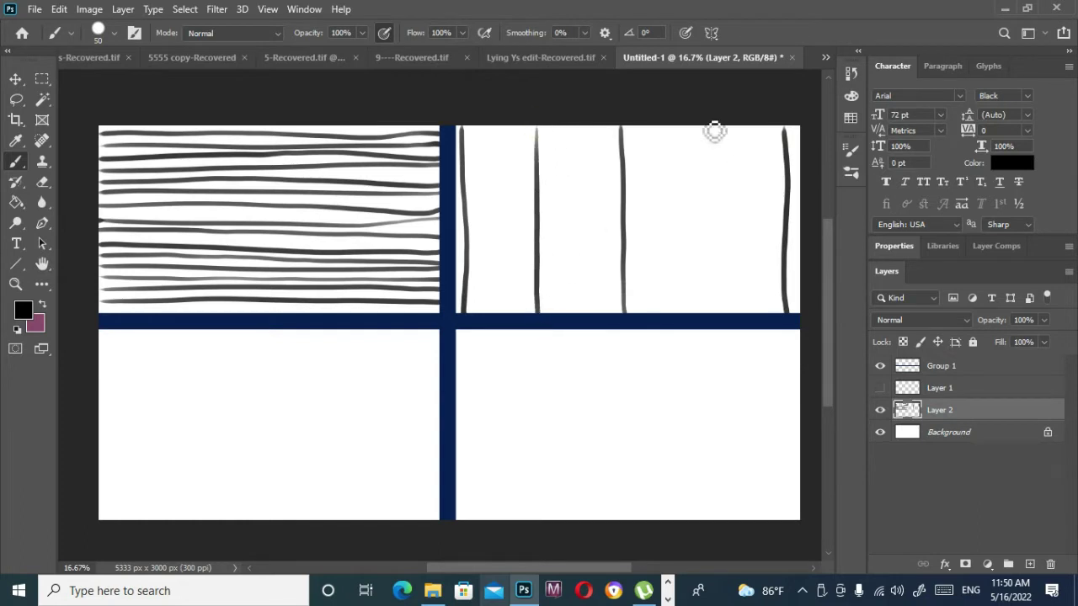
{"action": "left_click_drag", "start_coordinate": [709, 128], "coordinate": [718, 329]}
{"action": "left_click_drag", "start_coordinate": [496, 131], "coordinate": [496, 312]}
{"action": "left_click_drag", "start_coordinate": [573, 128], "coordinate": [581, 314]}
{"action": "left_click_drag", "start_coordinate": [661, 131], "coordinate": [674, 317]}
{"action": "left_click_drag", "start_coordinate": [749, 130], "coordinate": [755, 323]}
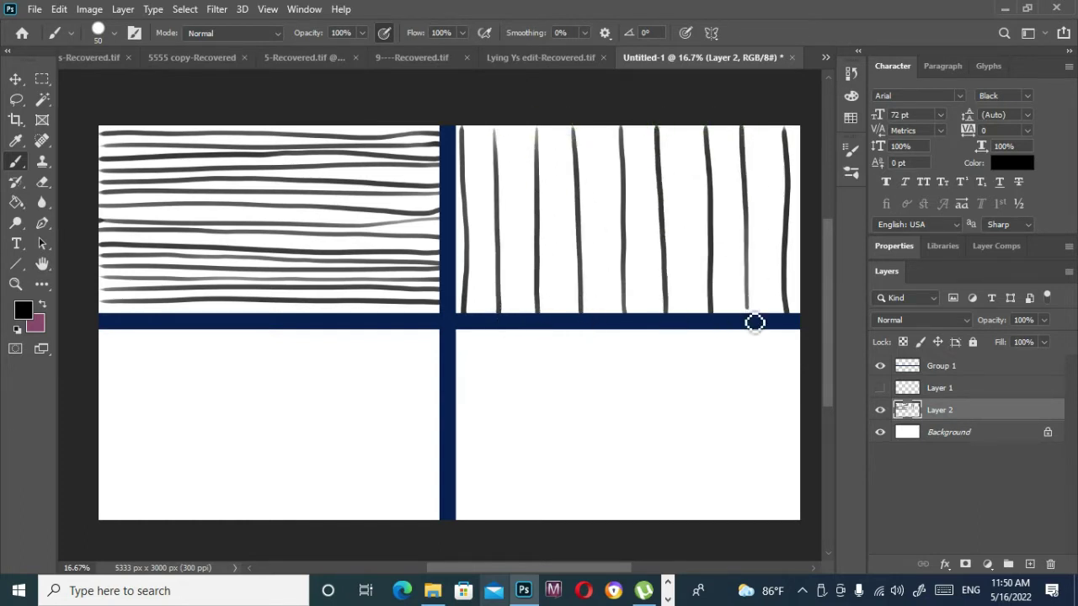
Step: Brush one vertical line into each gap between the nine lines of the upper-right panel
{"action": "left_click_drag", "start_coordinate": [524, 135], "coordinate": [524, 313]}
{"action": "left_click_drag", "start_coordinate": [488, 130], "coordinate": [488, 315]}
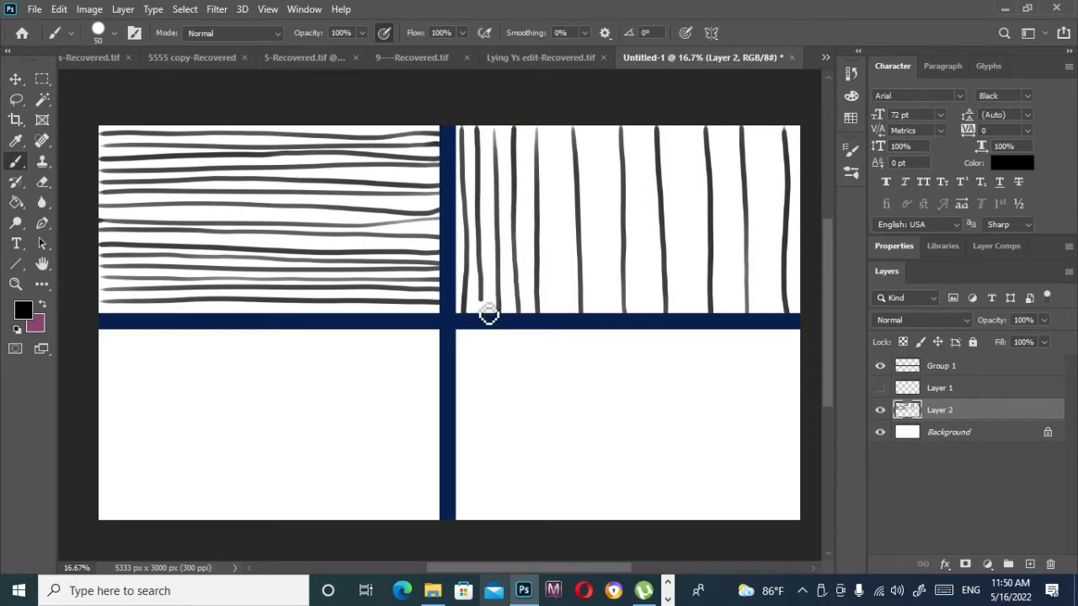
{"action": "left_click_drag", "start_coordinate": [560, 135], "coordinate": [563, 317]}
{"action": "left_click_drag", "start_coordinate": [605, 135], "coordinate": [609, 322]}
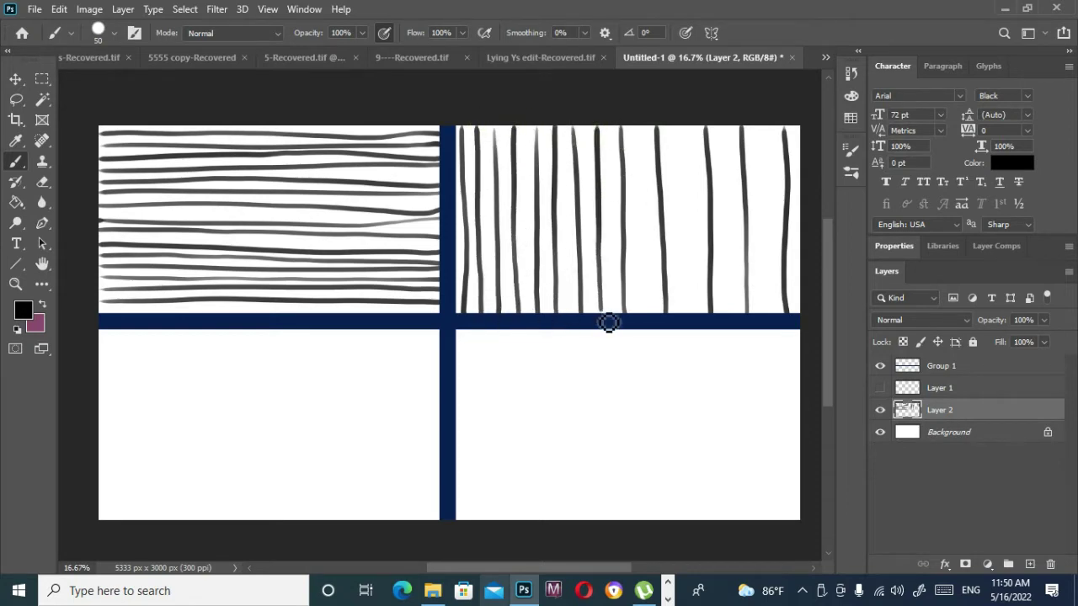
{"action": "left_click_drag", "start_coordinate": [644, 132], "coordinate": [648, 320]}
{"action": "mouse_move", "coordinate": [680, 126]}
{"action": "left_mouse_down"}
{"action": "mouse_move", "coordinate": [690, 183]}
{"action": "mouse_move", "coordinate": [685, 324]}
{"action": "left_mouse_up"}
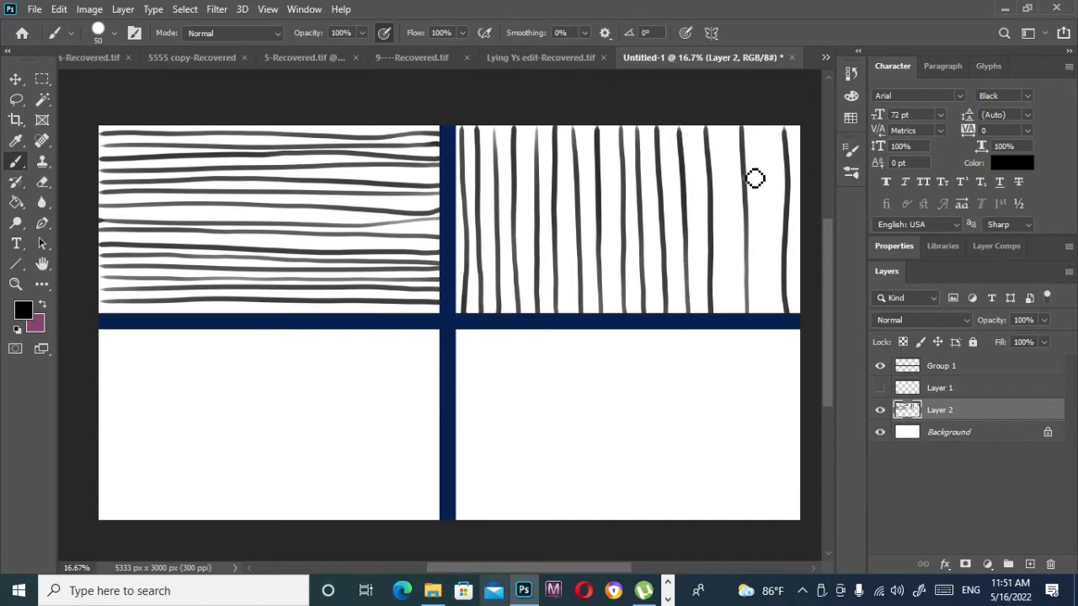
{"action": "left_click_drag", "start_coordinate": [724, 126], "coordinate": [736, 324]}
{"action": "left_click_drag", "start_coordinate": [758, 124], "coordinate": [773, 312]}
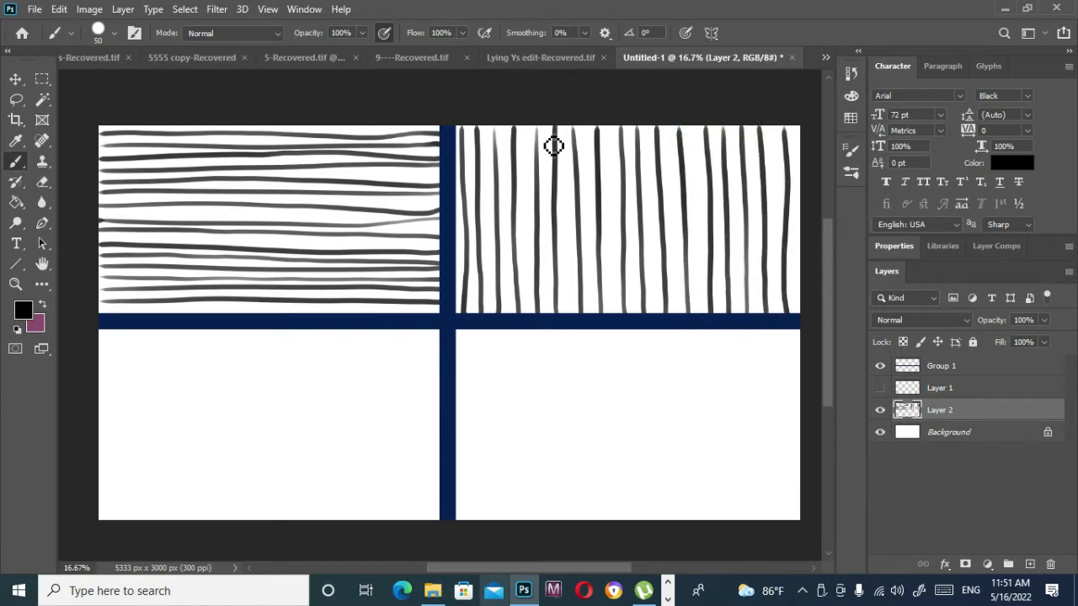
Step: Densify the left and middle parts of the upper-right panel with extra vertical lines between the existing ones
{"action": "mouse_move", "coordinate": [544, 133]}
{"action": "left_mouse_down"}
{"action": "mouse_move", "coordinate": [530, 188]}
{"action": "mouse_move", "coordinate": [532, 328]}
{"action": "left_mouse_up"}
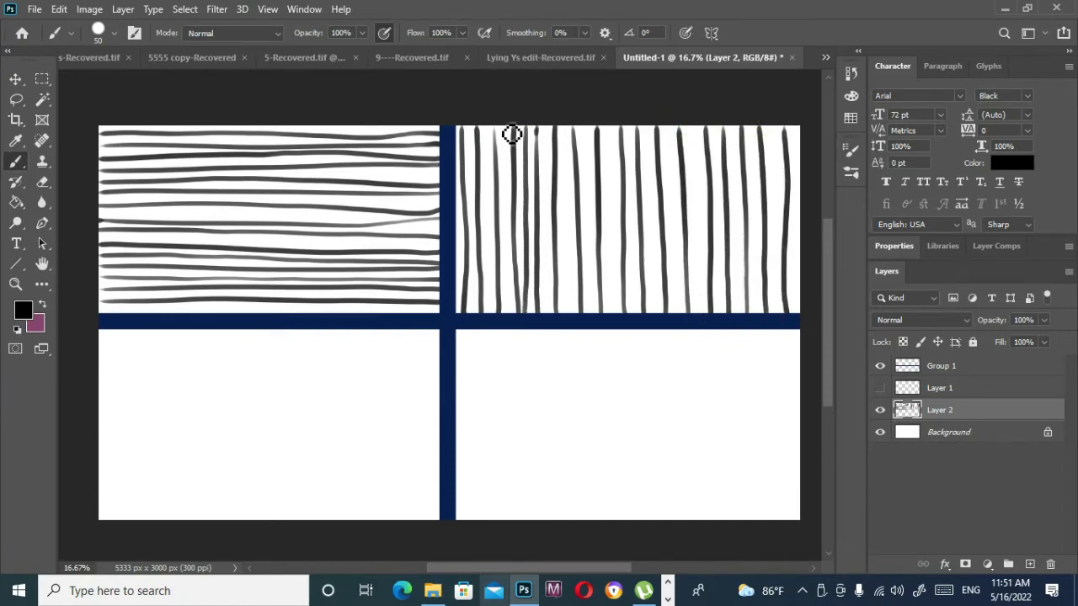
{"action": "left_click_drag", "start_coordinate": [512, 134], "coordinate": [515, 306]}
{"action": "mouse_move", "coordinate": [496, 137]}
{"action": "left_mouse_down"}
{"action": "mouse_move", "coordinate": [496, 324]}
{"action": "mouse_move", "coordinate": [475, 222]}
{"action": "mouse_move", "coordinate": [480, 316]}
{"action": "left_mouse_up"}
{"action": "mouse_move", "coordinate": [546, 128]}
{"action": "left_mouse_down"}
{"action": "mouse_move", "coordinate": [556, 315]}
{"action": "mouse_move", "coordinate": [573, 143]}
{"action": "mouse_move", "coordinate": [576, 323]}
{"action": "left_mouse_up"}
{"action": "mouse_move", "coordinate": [597, 138]}
{"action": "left_mouse_down"}
{"action": "mouse_move", "coordinate": [600, 324]}
{"action": "mouse_move", "coordinate": [620, 243]}
{"action": "mouse_move", "coordinate": [621, 320]}
{"action": "left_mouse_up"}
{"action": "mouse_move", "coordinate": [636, 120]}
{"action": "left_mouse_down"}
{"action": "mouse_move", "coordinate": [639, 316]}
{"action": "mouse_move", "coordinate": [657, 183]}
{"action": "mouse_move", "coordinate": [662, 321]}
{"action": "left_mouse_up"}
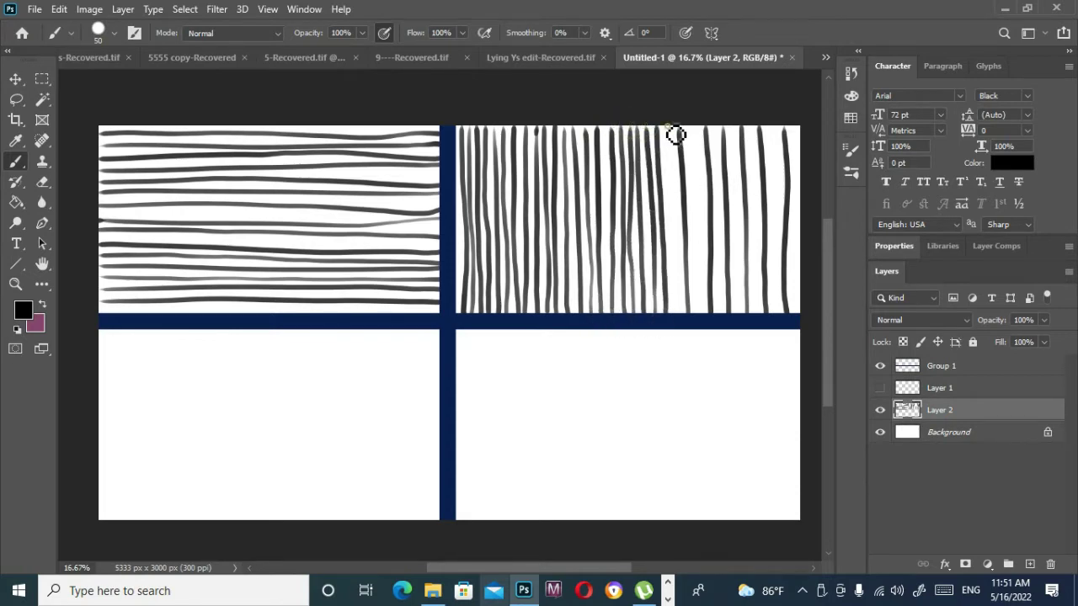
Step: Fill the right part of the upper-right panel with extra vertical lines up to the canvas edge, redoing misplaced strokes
{"action": "left_click_drag", "start_coordinate": [675, 135], "coordinate": [685, 329]}
{"action": "left_click_drag", "start_coordinate": [702, 139], "coordinate": [710, 320]}
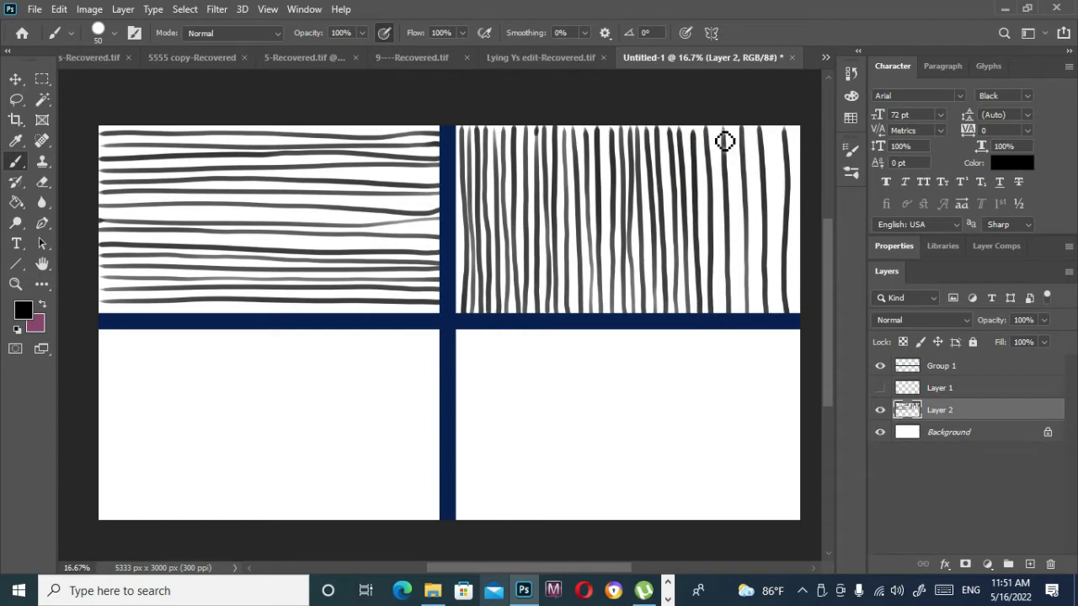
{"action": "mouse_move", "coordinate": [724, 140]}
{"action": "left_mouse_down"}
{"action": "mouse_move", "coordinate": [729, 327]}
{"action": "mouse_move", "coordinate": [741, 197]}
{"action": "mouse_move", "coordinate": [746, 328]}
{"action": "left_mouse_up"}
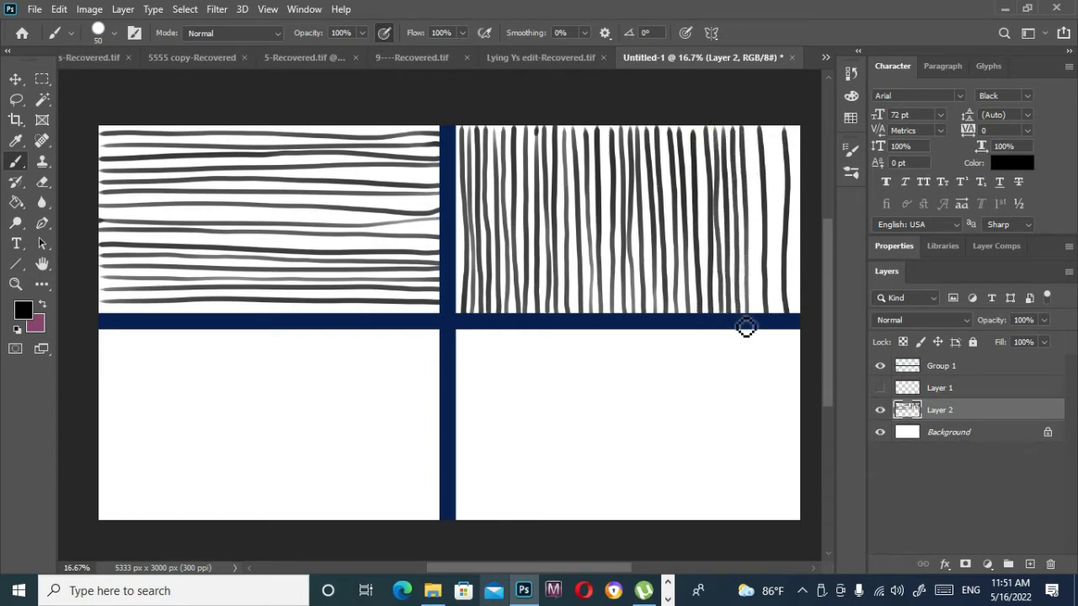
{"action": "left_click_drag", "start_coordinate": [757, 133], "coordinate": [760, 313]}
{"action": "key", "text": "ctrl+z"}
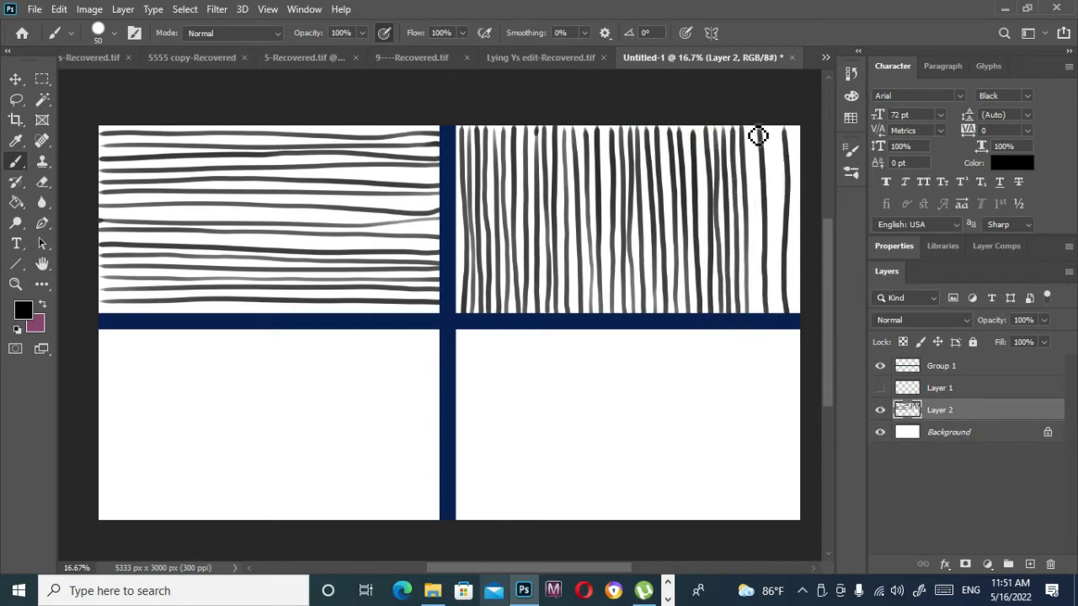
{"action": "mouse_move", "coordinate": [757, 135]}
{"action": "left_mouse_down"}
{"action": "mouse_move", "coordinate": [763, 328]}
{"action": "mouse_move", "coordinate": [784, 252]}
{"action": "mouse_move", "coordinate": [787, 329]}
{"action": "left_mouse_up"}
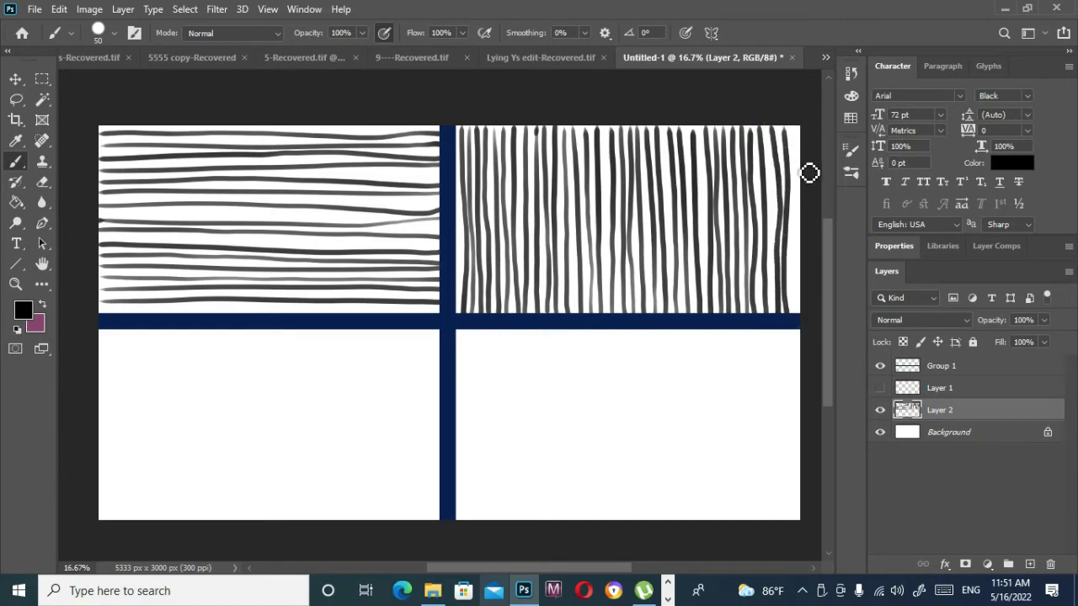
{"action": "key", "text": "ctrl+z"}
{"action": "mouse_move", "coordinate": [783, 139]}
{"action": "left_mouse_down"}
{"action": "mouse_move", "coordinate": [784, 330]}
{"action": "mouse_move", "coordinate": [805, 267]}
{"action": "mouse_move", "coordinate": [806, 304]}
{"action": "left_mouse_up"}
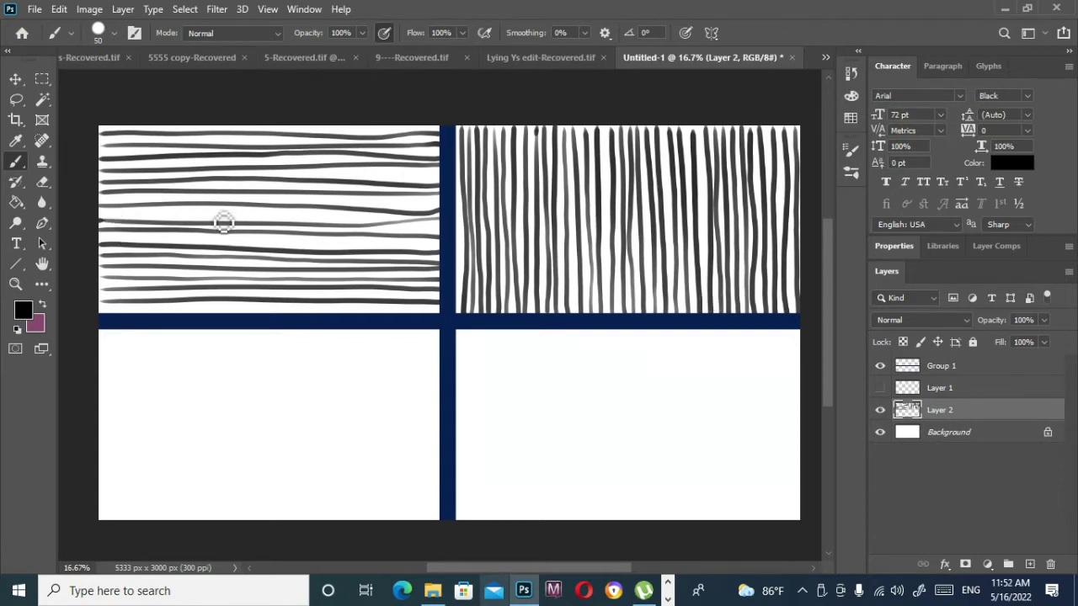
Step: Brush widely spaced diagonal lines slanting down to the right over the left and middle of the lower-left panel
{"action": "left_click_drag", "start_coordinate": [234, 380], "coordinate": [185, 299]}
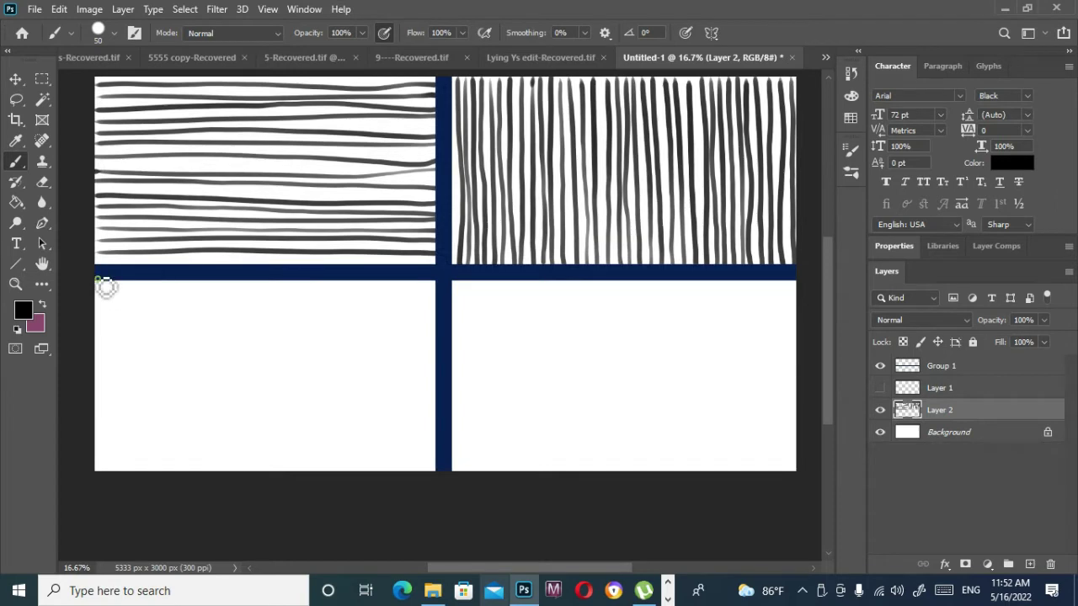
{"action": "left_click_drag", "start_coordinate": [105, 287], "coordinate": [245, 452]}
{"action": "left_click_drag", "start_coordinate": [253, 282], "coordinate": [406, 468]}
{"action": "left_click_drag", "start_coordinate": [90, 418], "coordinate": [167, 510]}
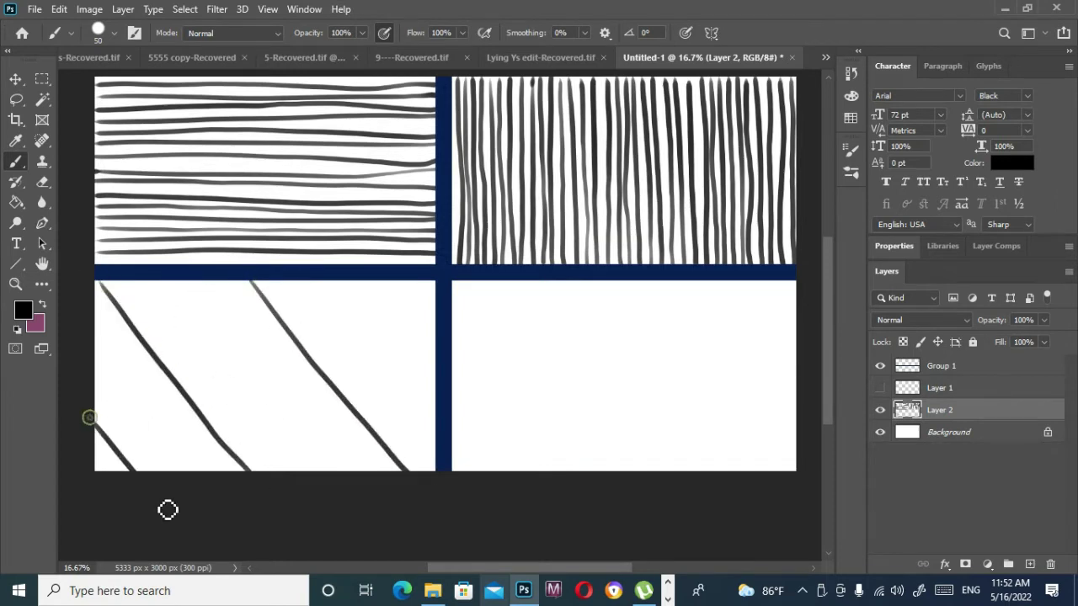
{"action": "left_click_drag", "start_coordinate": [168, 278], "coordinate": [330, 468]}
{"action": "left_click_drag", "start_coordinate": [95, 353], "coordinate": [192, 470]}
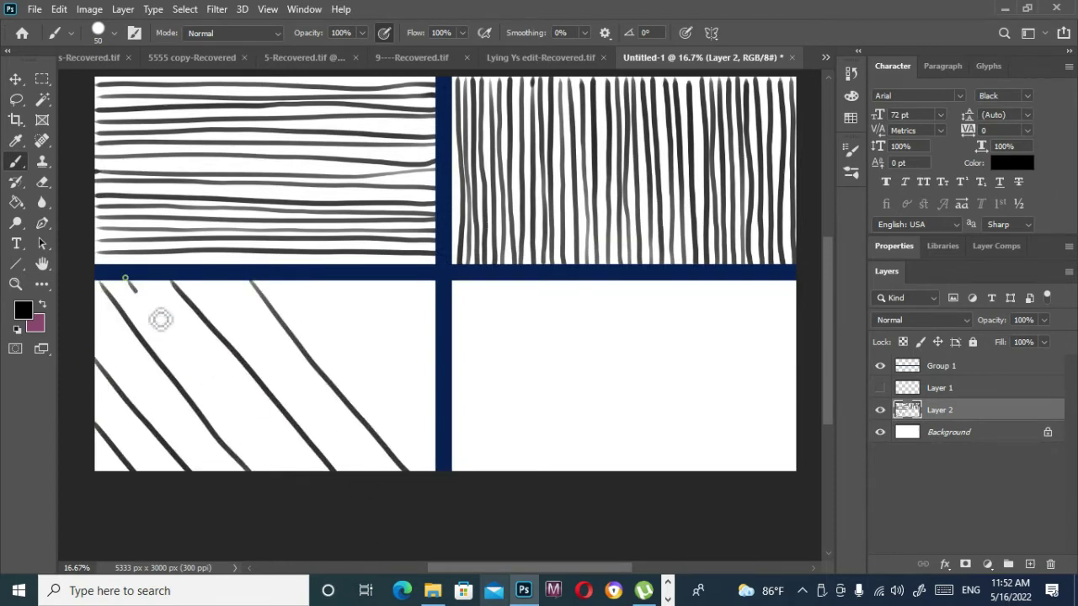
{"action": "left_click_drag", "start_coordinate": [131, 287], "coordinate": [286, 470]}
{"action": "left_click_drag", "start_coordinate": [213, 283], "coordinate": [356, 464]}
Step: Extend the down-right diagonal lines to the upper-right corner of the lower-left panel, redoing the first stroke
{"action": "left_click_drag", "start_coordinate": [292, 282], "coordinate": [437, 462]}
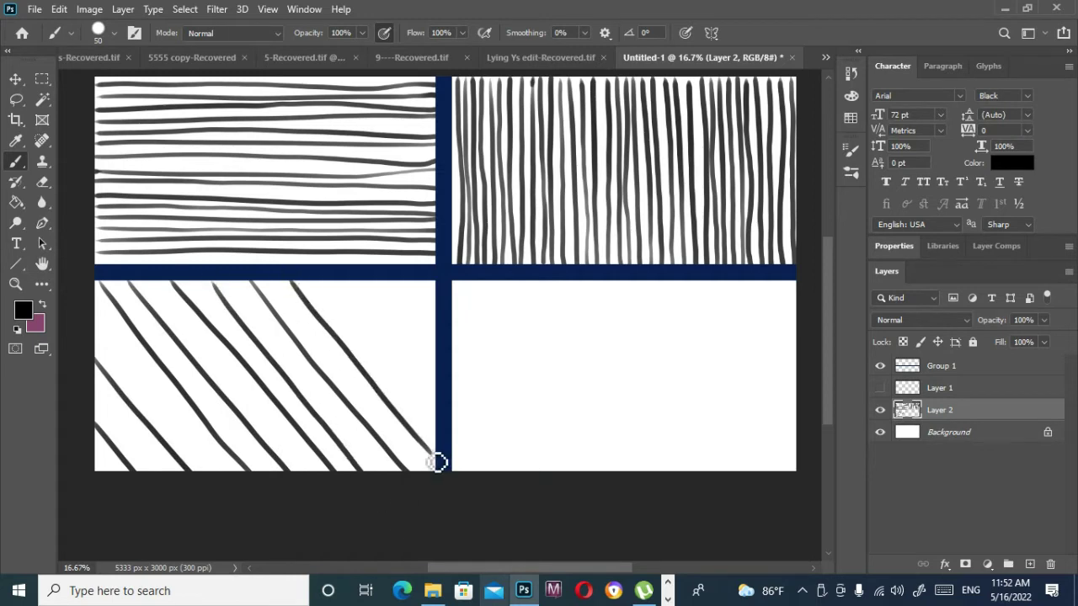
{"action": "key", "text": "ctrl+z"}
{"action": "left_click_drag", "start_coordinate": [341, 282], "coordinate": [431, 390]}
{"action": "left_click_drag", "start_coordinate": [289, 282], "coordinate": [435, 469]}
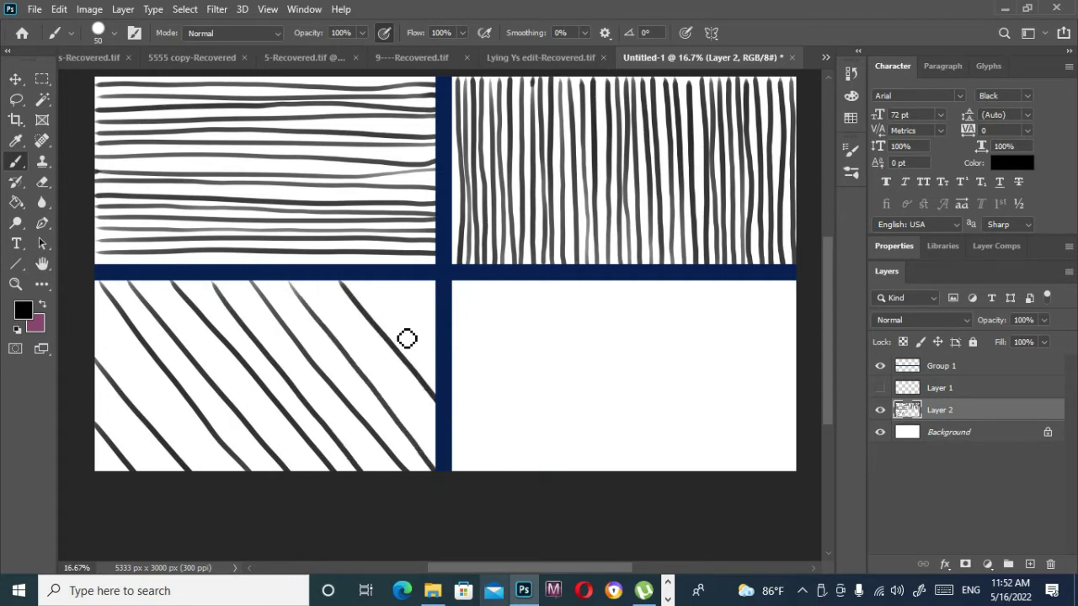
{"action": "left_click_drag", "start_coordinate": [387, 282], "coordinate": [446, 359]}
Step: Add parallel diagonal lines from the left edge into the lower-left corner of the lower-left panel
{"action": "left_click_drag", "start_coordinate": [117, 342], "coordinate": [194, 322]}
{"action": "left_click_drag", "start_coordinate": [166, 287], "coordinate": [274, 448]}
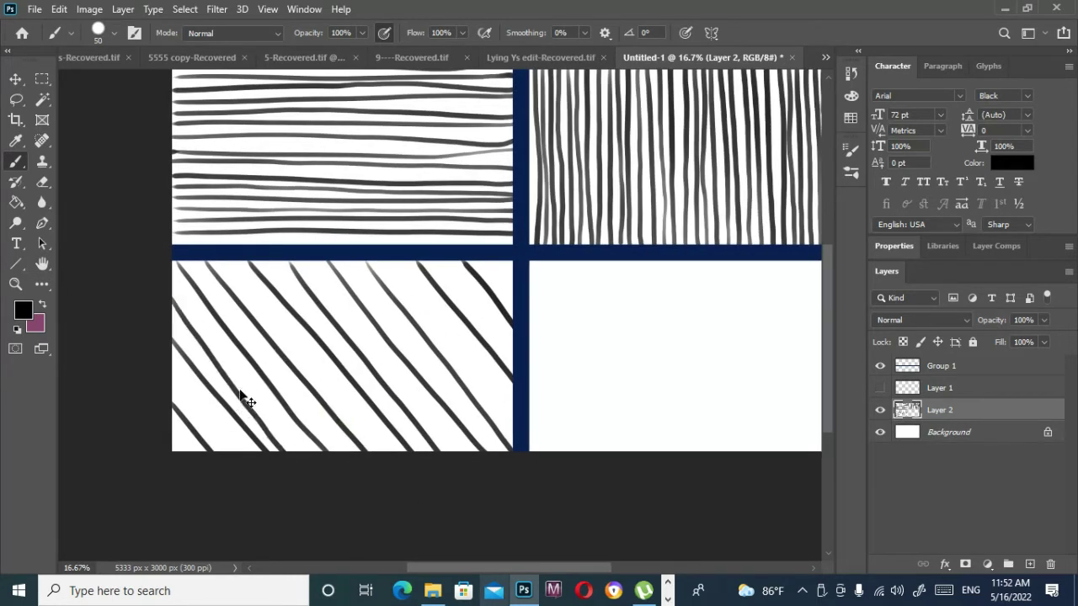
{"action": "key", "text": "ctrl+z"}
{"action": "left_click_drag", "start_coordinate": [178, 303], "coordinate": [329, 494]}
{"action": "left_click_drag", "start_coordinate": [181, 376], "coordinate": [242, 451]}
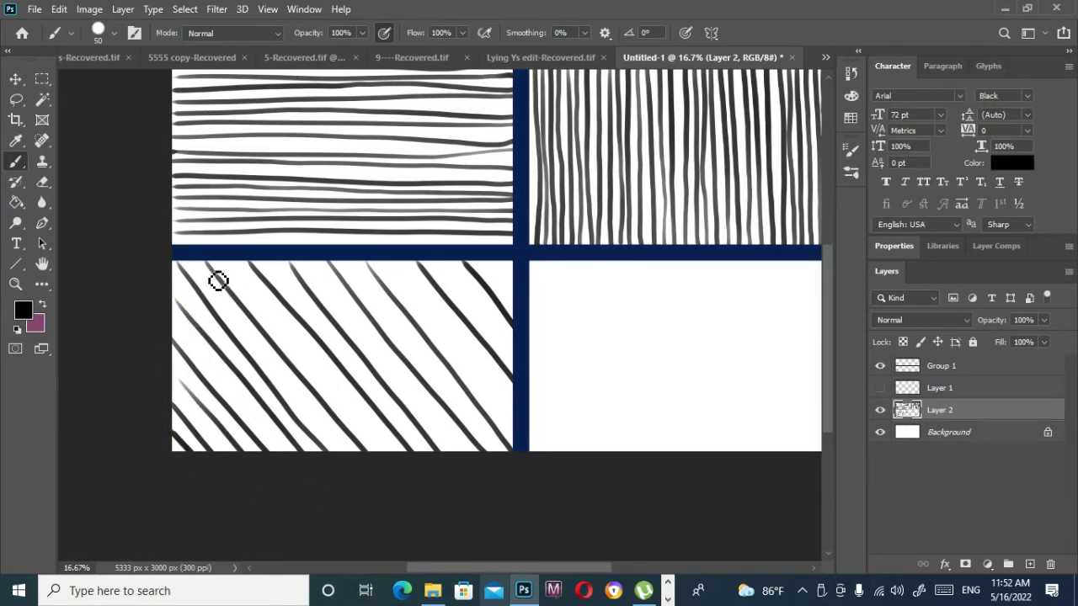
Step: Fill the gaps in the middle and right of the lower-left panel with further down-right diagonal lines, up to its upper-right corner
{"action": "left_click_drag", "start_coordinate": [222, 264], "coordinate": [393, 442]}
{"action": "left_click_drag", "start_coordinate": [315, 272], "coordinate": [460, 453]}
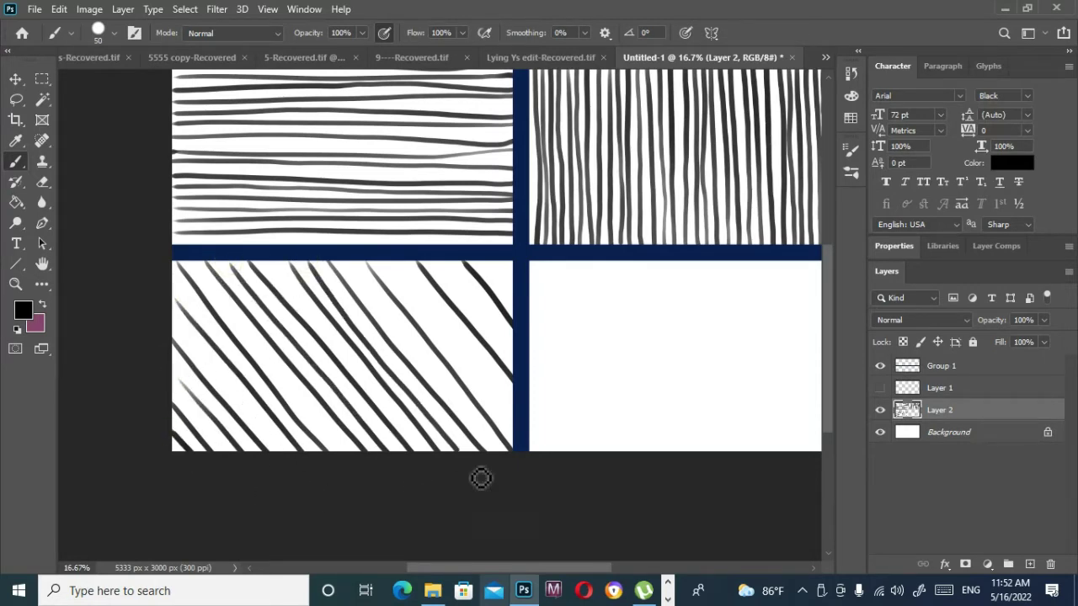
{"action": "left_click_drag", "start_coordinate": [275, 271], "coordinate": [426, 453]}
{"action": "left_click_drag", "start_coordinate": [352, 265], "coordinate": [517, 480]}
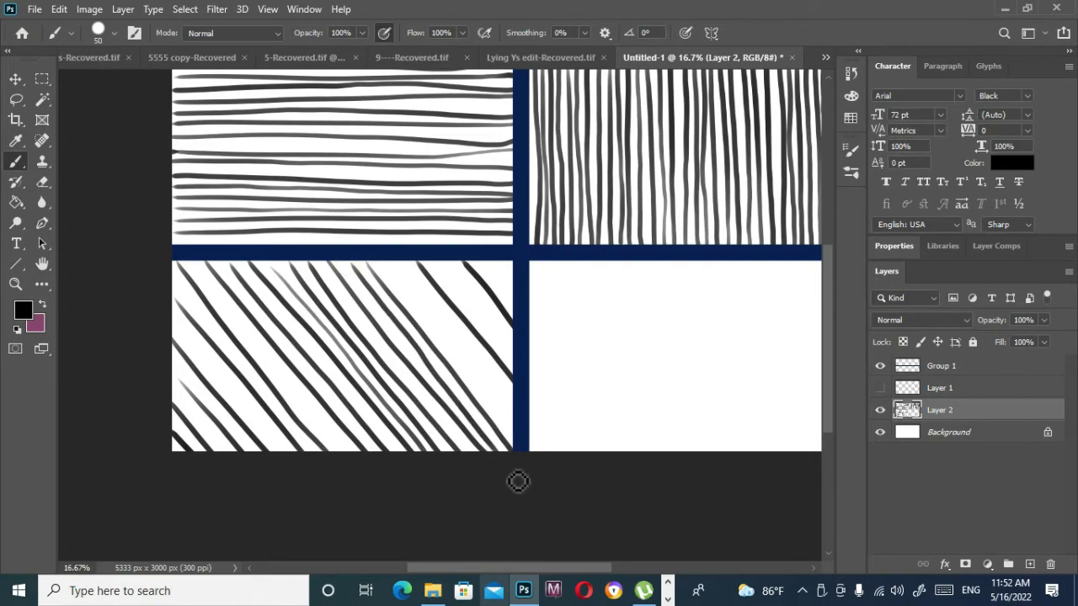
{"action": "left_click_drag", "start_coordinate": [461, 358], "coordinate": [412, 382]}
{"action": "left_click_drag", "start_coordinate": [341, 289], "coordinate": [464, 447]}
{"action": "left_click_drag", "start_coordinate": [393, 288], "coordinate": [470, 389]}
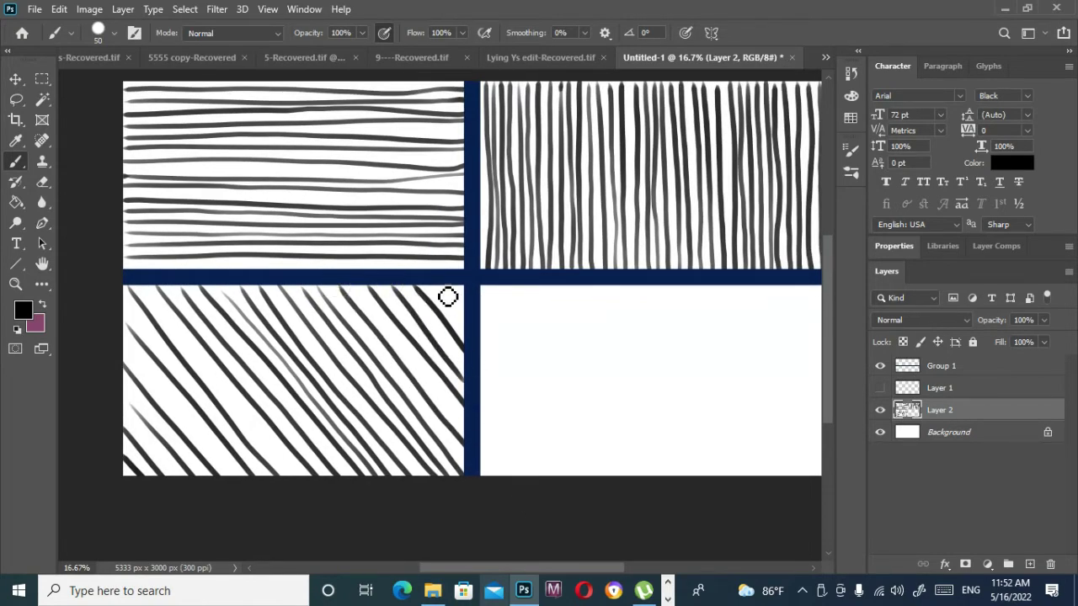
{"action": "left_click_drag", "start_coordinate": [439, 288], "coordinate": [462, 313]}
Step: Fill the remaining gaps on the left side of the lower-left panel with parallel diagonal lines
{"action": "left_click_drag", "start_coordinate": [477, 413], "coordinate": [554, 381]}
{"action": "left_click_drag", "start_coordinate": [218, 319], "coordinate": [319, 448]}
{"action": "left_click_drag", "start_coordinate": [217, 379], "coordinate": [275, 448]}
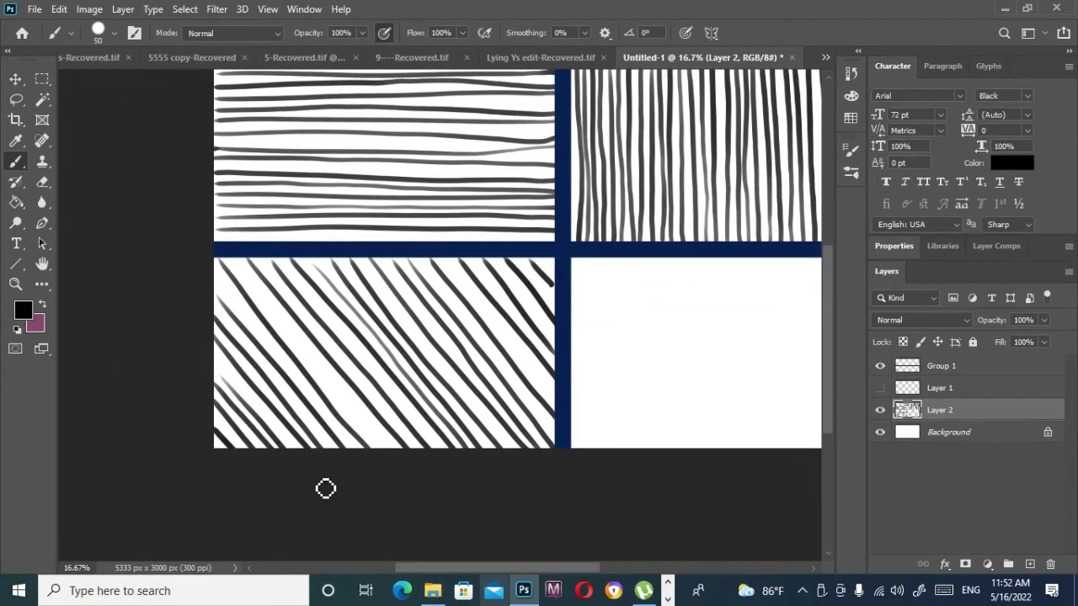
{"action": "left_click_drag", "start_coordinate": [235, 262], "coordinate": [387, 448]}
Step: Brush the first widely spaced up-right diagonal lines in the lower-right panel, redoing the stroke near its lower-right corner
{"action": "scroll", "coordinate": [503, 399], "scroll_direction": "right", "scroll_amount": 4}
{"action": "scroll", "coordinate": [446, 272], "scroll_direction": "down", "scroll_amount": 1}
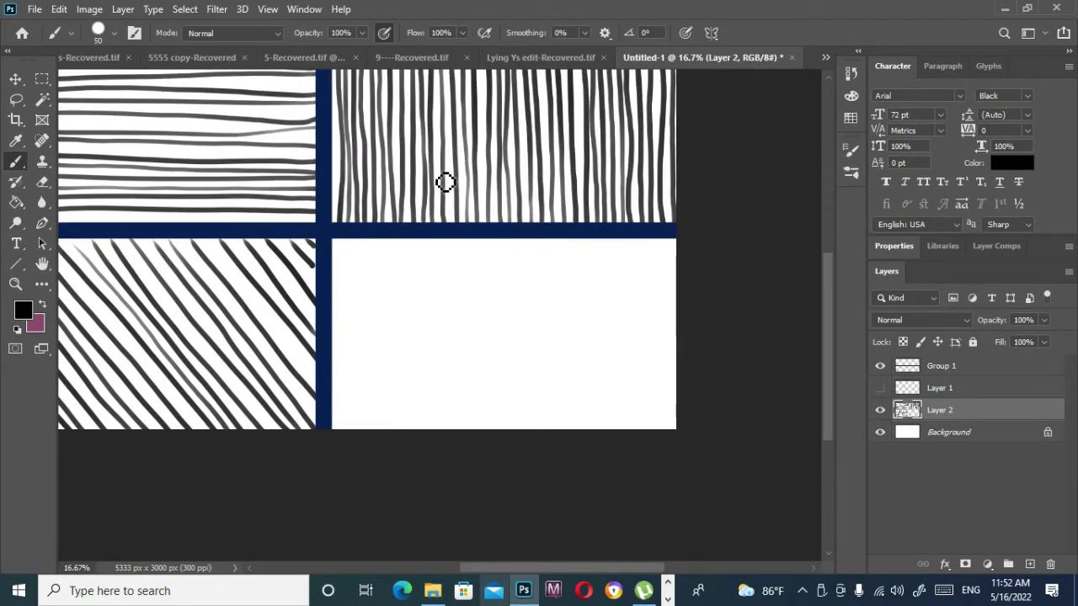
{"action": "left_click_drag", "start_coordinate": [465, 305], "coordinate": [509, 306]}
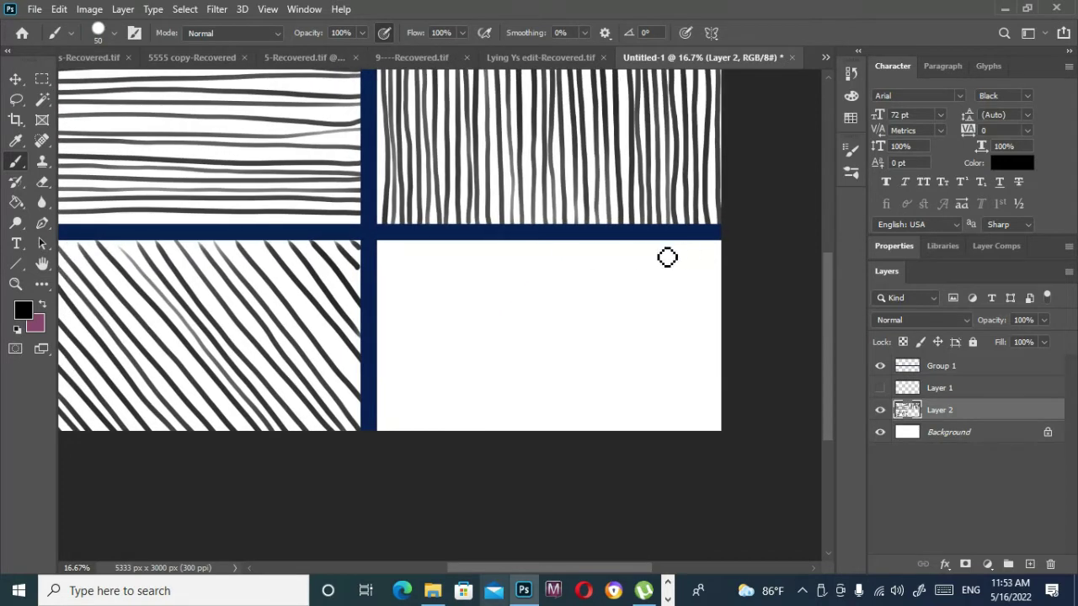
{"action": "mouse_move", "coordinate": [656, 244]}
{"action": "left_mouse_down"}
{"action": "mouse_move", "coordinate": [497, 368]}
{"action": "mouse_move", "coordinate": [390, 431]}
{"action": "left_mouse_up"}
{"action": "mouse_move", "coordinate": [488, 242]}
{"action": "left_mouse_down"}
{"action": "mouse_move", "coordinate": [409, 300]}
{"action": "mouse_move", "coordinate": [372, 313]}
{"action": "left_mouse_up"}
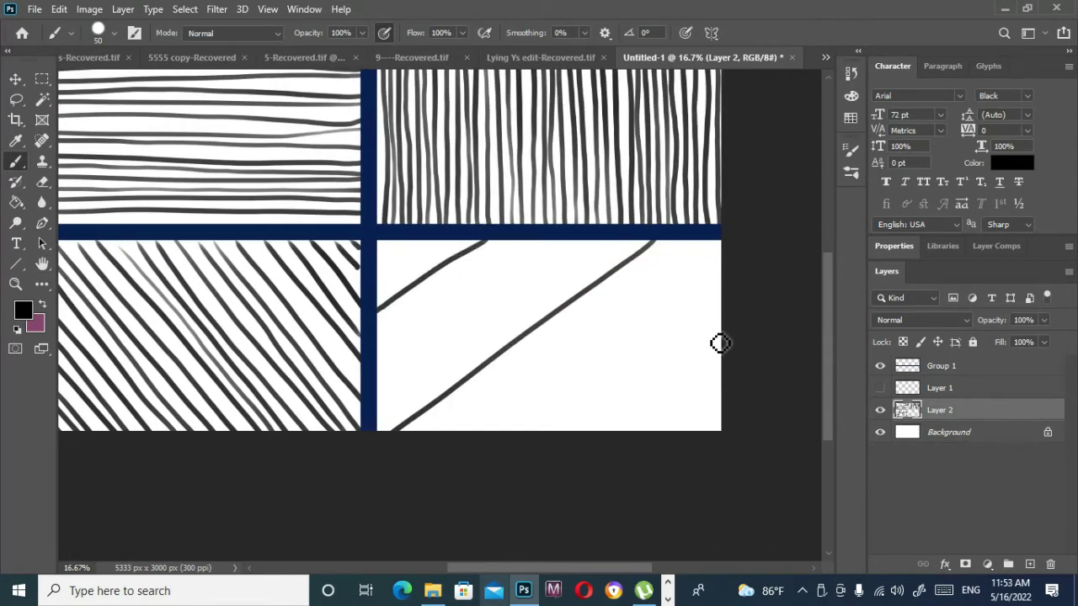
{"action": "left_click_drag", "start_coordinate": [731, 352], "coordinate": [590, 466]}
{"action": "key", "text": "ctrl+z"}
{"action": "left_click_drag", "start_coordinate": [739, 337], "coordinate": [564, 459]}
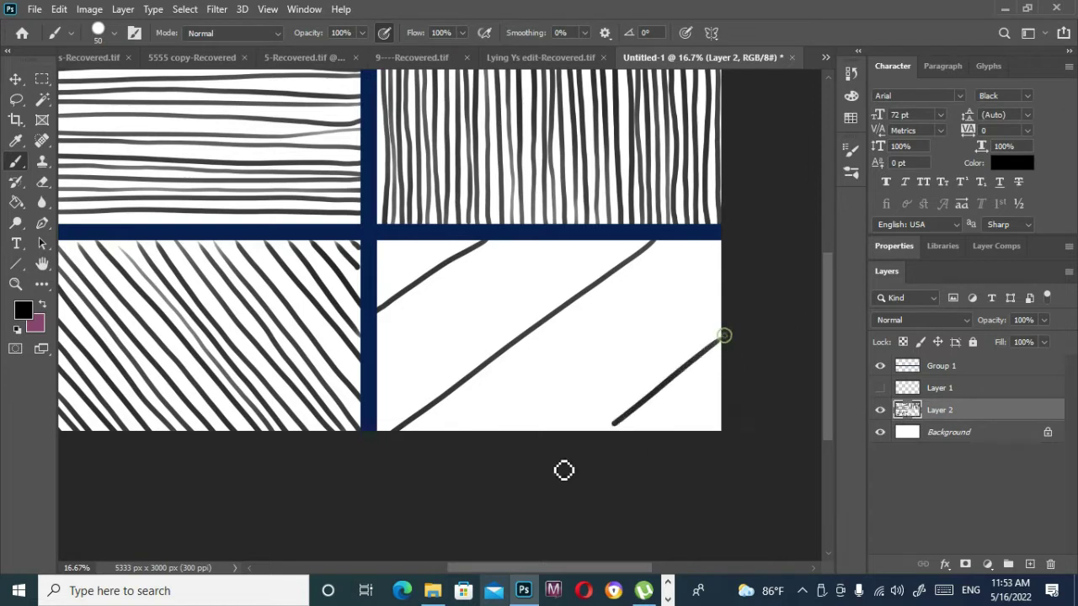
Step: Add parallel diagonal lines between the first ones in the lower-right panel, redoing the long stroke from its right edge
{"action": "left_click_drag", "start_coordinate": [587, 247], "coordinate": [395, 380]}
{"action": "left_click_drag", "start_coordinate": [726, 258], "coordinate": [426, 467]}
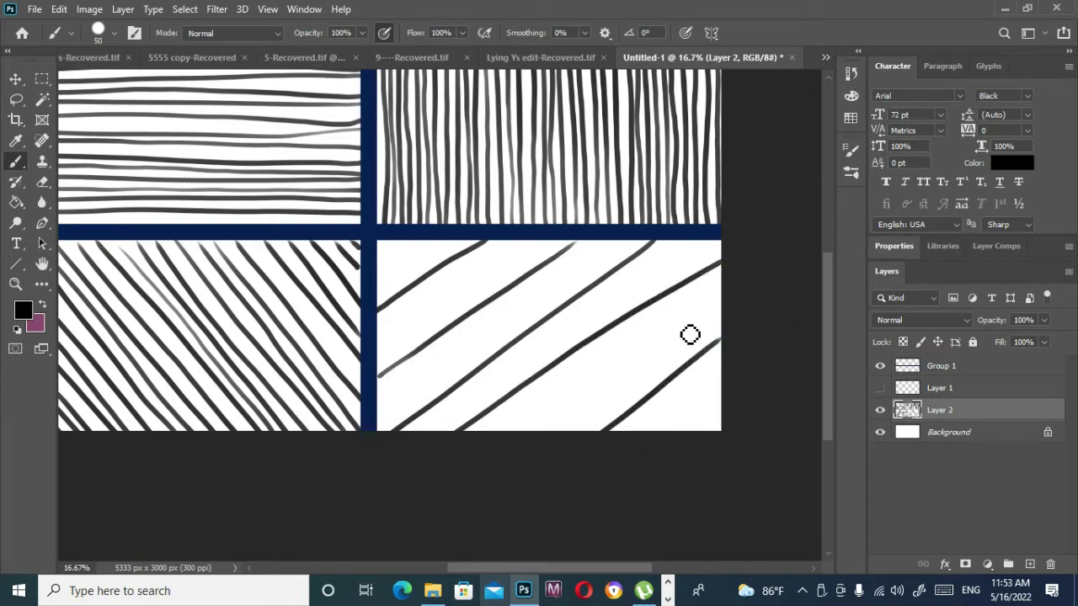
{"action": "key", "text": "ctrl+z"}
{"action": "left_click_drag", "start_coordinate": [727, 266], "coordinate": [420, 494]}
{"action": "left_click_drag", "start_coordinate": [629, 244], "coordinate": [373, 429]}
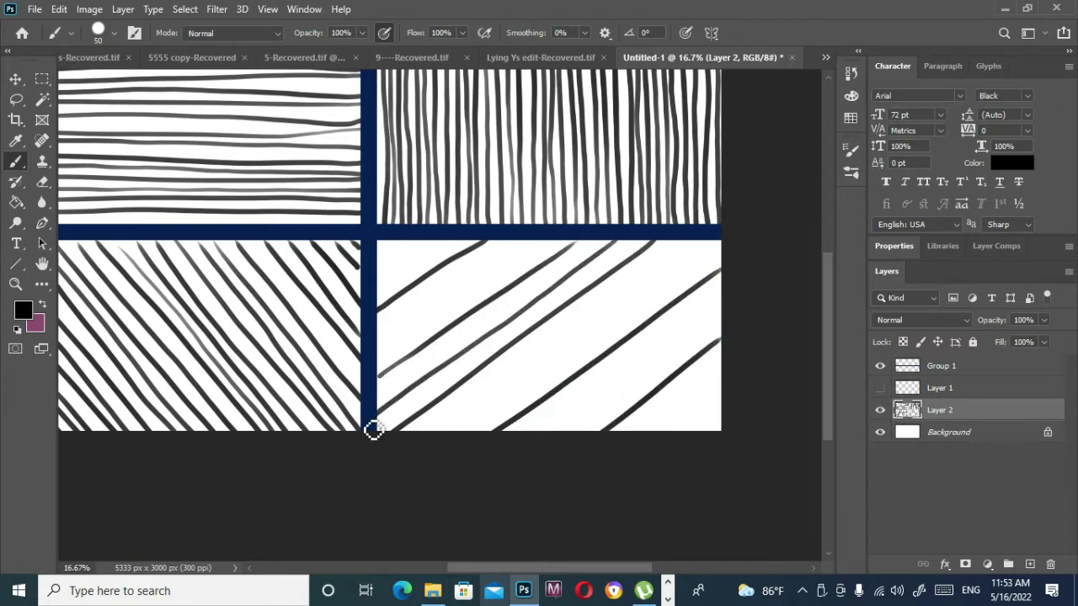
Step: Extend the up-right diagonals into the upper-left corner and across the right side of the lower-right panel
{"action": "left_click_drag", "start_coordinate": [532, 240], "coordinate": [377, 348]}
{"action": "left_click_drag", "start_coordinate": [428, 240], "coordinate": [377, 277]}
{"action": "left_click_drag", "start_coordinate": [394, 239], "coordinate": [379, 249]}
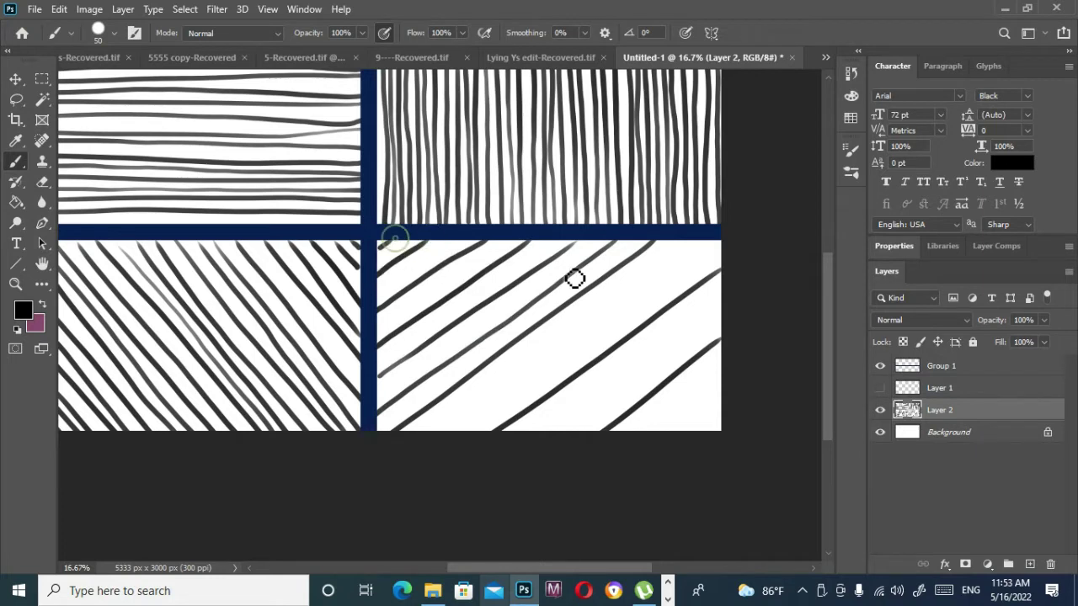
{"action": "mouse_move", "coordinate": [709, 239]}
{"action": "left_mouse_down"}
{"action": "mouse_move", "coordinate": [637, 307]}
{"action": "mouse_move", "coordinate": [434, 433]}
{"action": "left_mouse_up"}
{"action": "left_click_drag", "start_coordinate": [721, 301], "coordinate": [542, 433]}
{"action": "left_click_drag", "start_coordinate": [723, 392], "coordinate": [663, 432]}
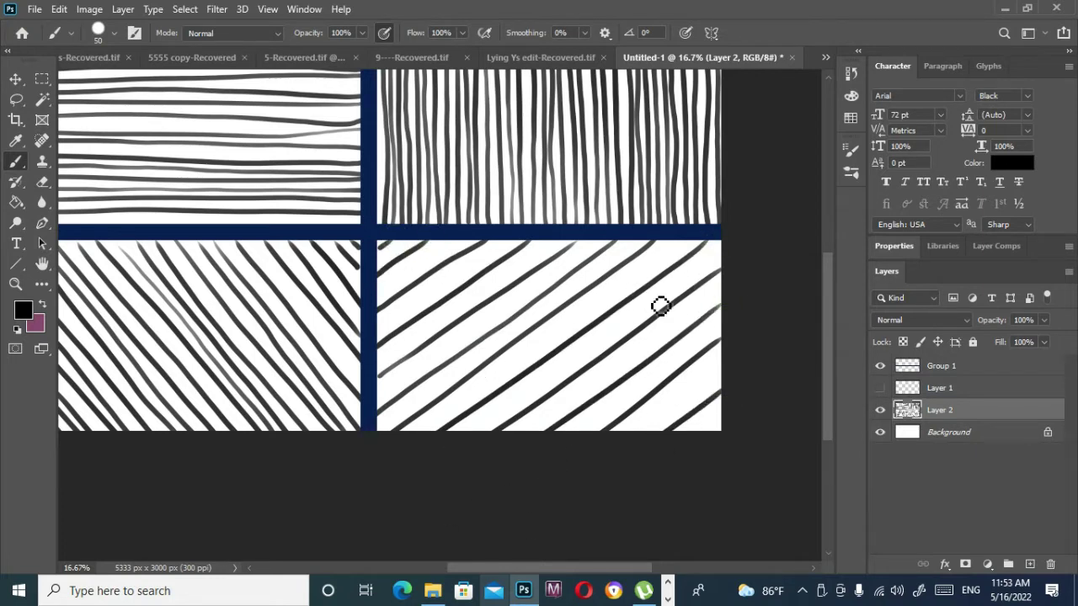
Step: Fill the gaps in the middle and left half of the lower-right panel with further parallel up-right diagonals
{"action": "left_click_drag", "start_coordinate": [682, 239], "coordinate": [410, 431]}
{"action": "mouse_move", "coordinate": [606, 249]}
{"action": "left_mouse_down"}
{"action": "mouse_move", "coordinate": [376, 431]}
{"action": "mouse_move", "coordinate": [515, 296]}
{"action": "mouse_move", "coordinate": [389, 389]}
{"action": "left_mouse_up"}
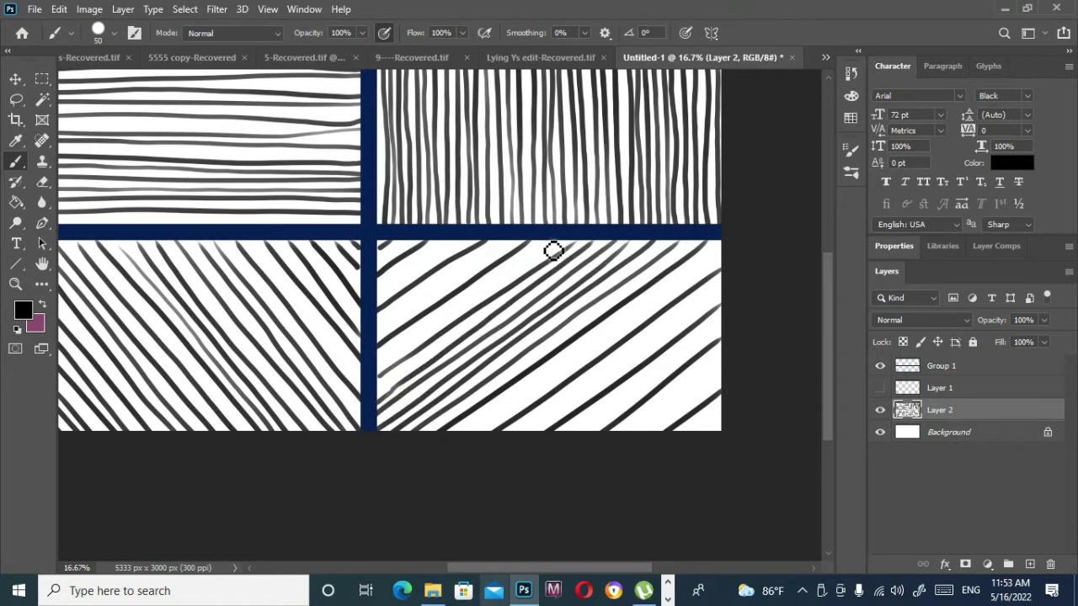
{"action": "left_click_drag", "start_coordinate": [553, 244], "coordinate": [378, 374]}
{"action": "left_click_drag", "start_coordinate": [487, 253], "coordinate": [378, 340]}
{"action": "left_click_drag", "start_coordinate": [442, 257], "coordinate": [378, 298]}
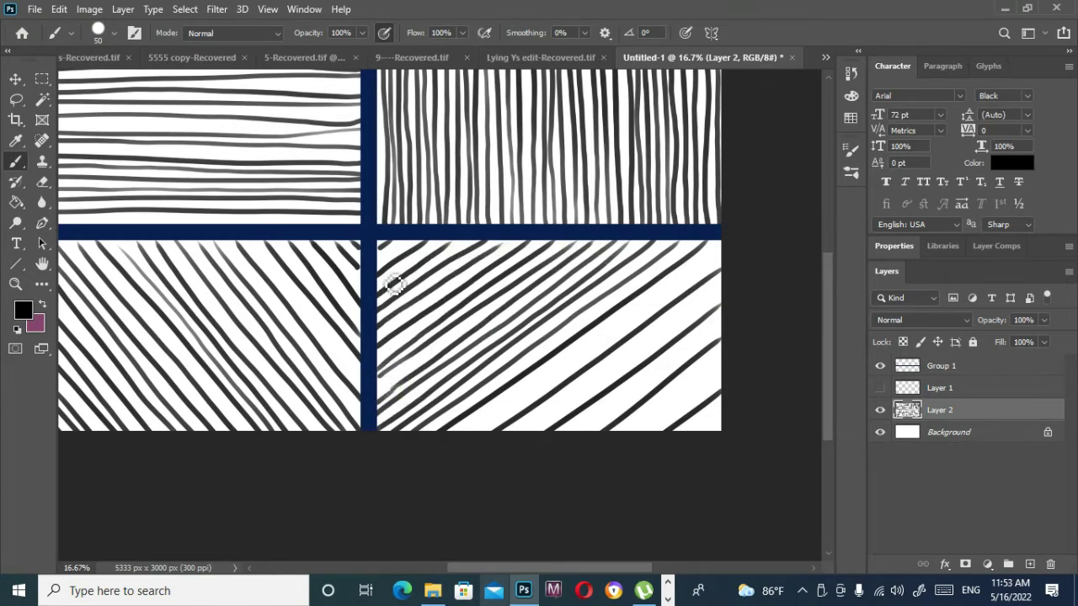
{"action": "left_click_drag", "start_coordinate": [426, 240], "coordinate": [377, 268]}
Step: Fill the remaining gaps on the right side of the lower-right panel with parallel diagonals, down to its lower-right corner
{"action": "mouse_move", "coordinate": [726, 245]}
{"action": "left_mouse_down"}
{"action": "mouse_move", "coordinate": [679, 300]}
{"action": "mouse_move", "coordinate": [465, 431]}
{"action": "left_mouse_up"}
{"action": "left_click_drag", "start_coordinate": [730, 287], "coordinate": [515, 442]}
{"action": "left_click_drag", "start_coordinate": [727, 331], "coordinate": [520, 491]}
{"action": "left_click_drag", "start_coordinate": [732, 368], "coordinate": [587, 487]}
{"action": "left_click_drag", "start_coordinate": [731, 406], "coordinate": [604, 518]}
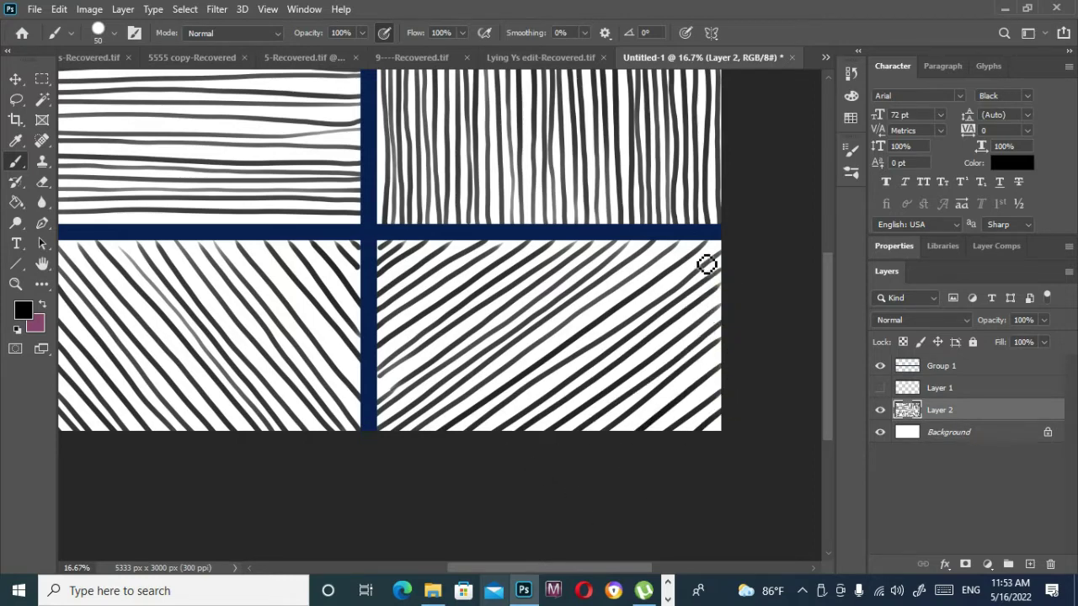
Step: Put the hatching layer, Layer 2, into a new group, hide that group and add a new empty layer above it
{"action": "left_click_drag", "start_coordinate": [470, 297], "coordinate": [531, 356]}
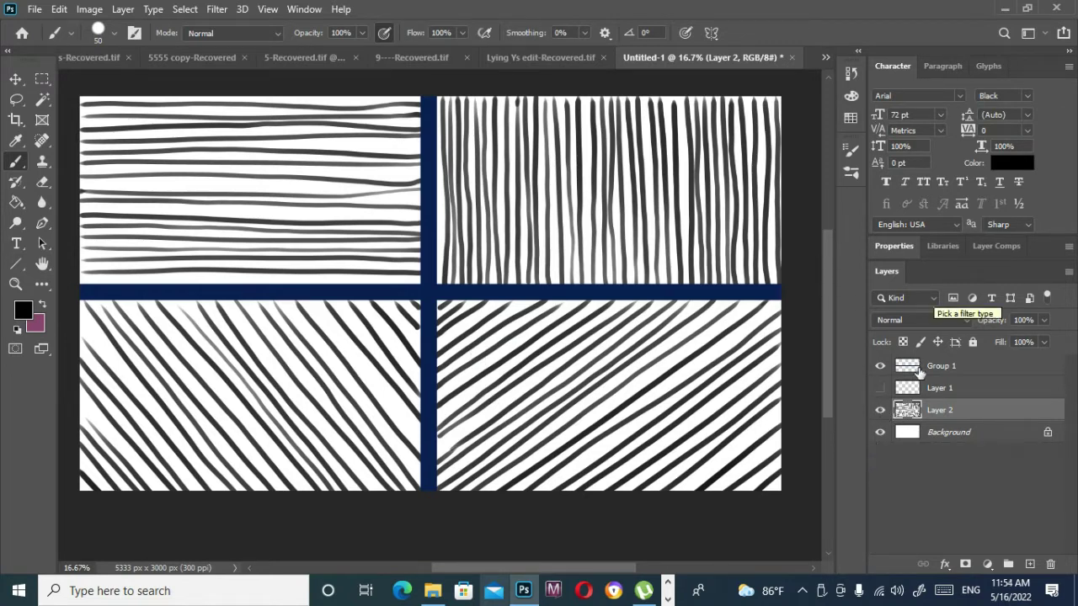
{"action": "left_click", "coordinate": [1008, 564]}
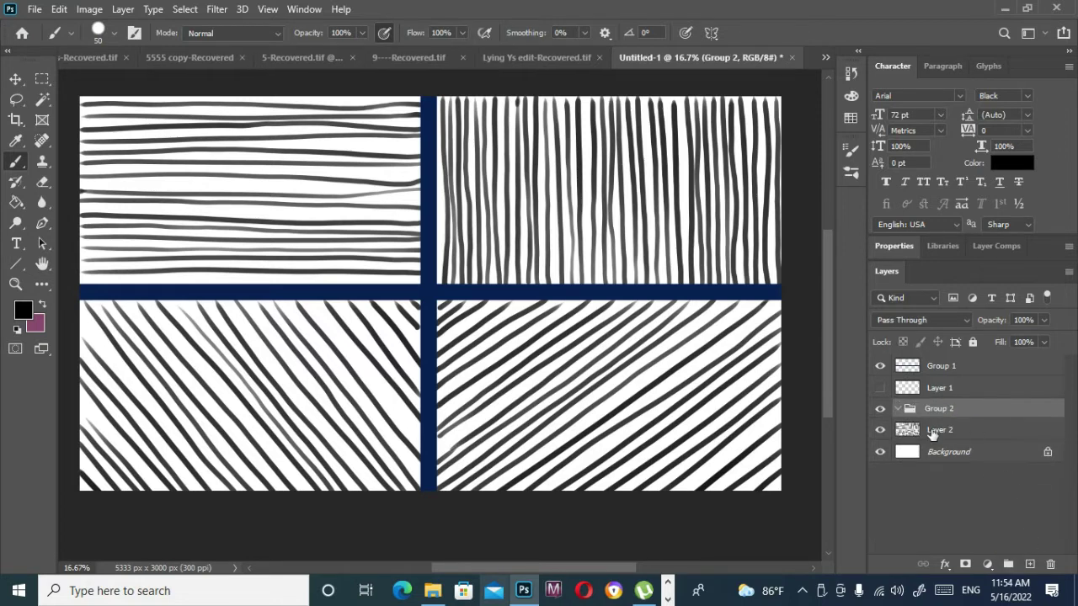
{"action": "left_click", "coordinate": [897, 408]}
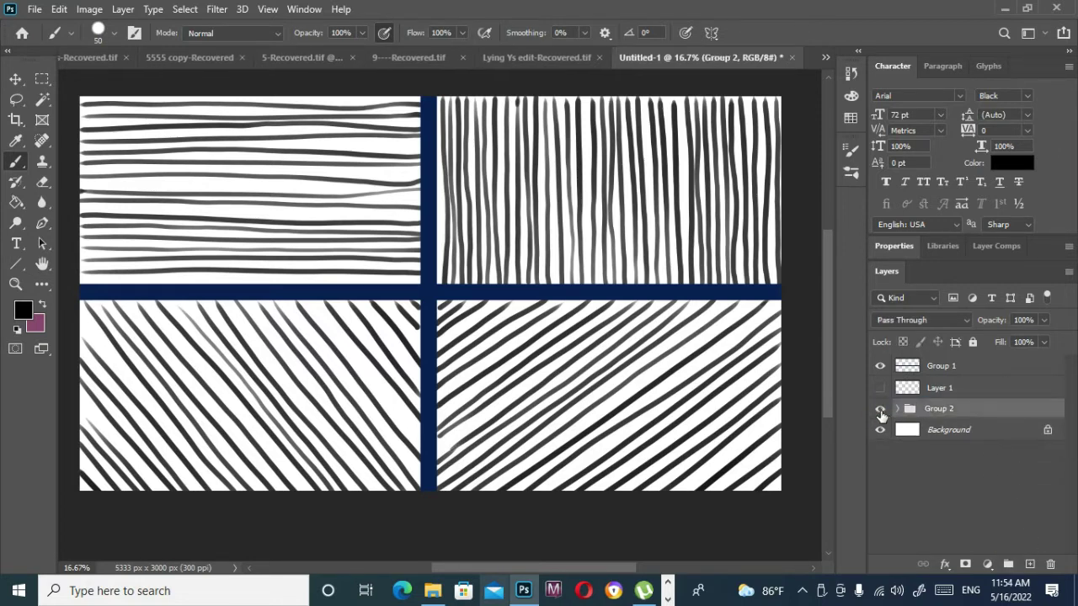
{"action": "left_click", "coordinate": [880, 409]}
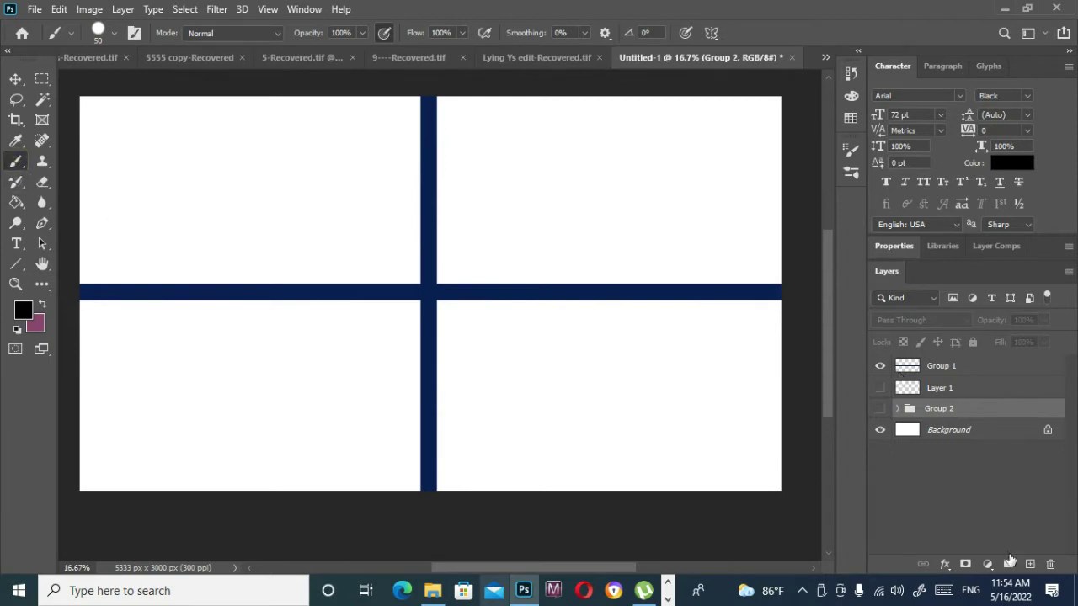
{"action": "left_click", "coordinate": [1029, 563]}
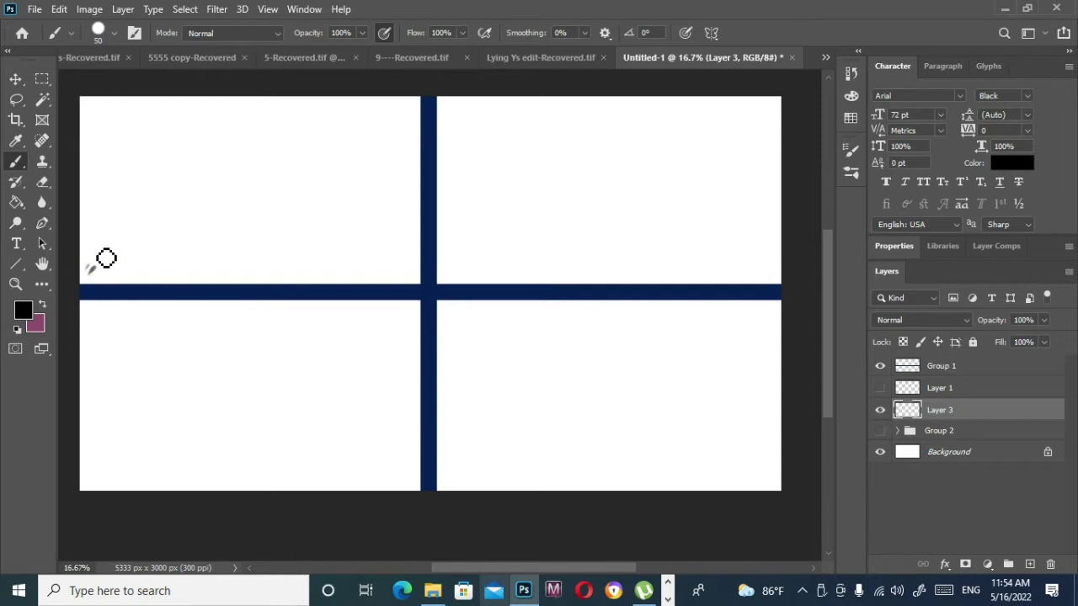
Step: Brush arcs of short black dashes radiating from the lower-left corner across most of the upper-left panel
{"action": "mouse_move", "coordinate": [141, 263]}
{"action": "left_mouse_down"}
{"action": "mouse_move", "coordinate": [108, 288]}
{"action": "mouse_move", "coordinate": [107, 205]}
{"action": "mouse_move", "coordinate": [91, 223]}
{"action": "mouse_move", "coordinate": [110, 205]}
{"action": "mouse_move", "coordinate": [129, 214]}
{"action": "mouse_move", "coordinate": [152, 267]}
{"action": "mouse_move", "coordinate": [169, 276]}
{"action": "mouse_move", "coordinate": [195, 261]}
{"action": "left_mouse_up"}
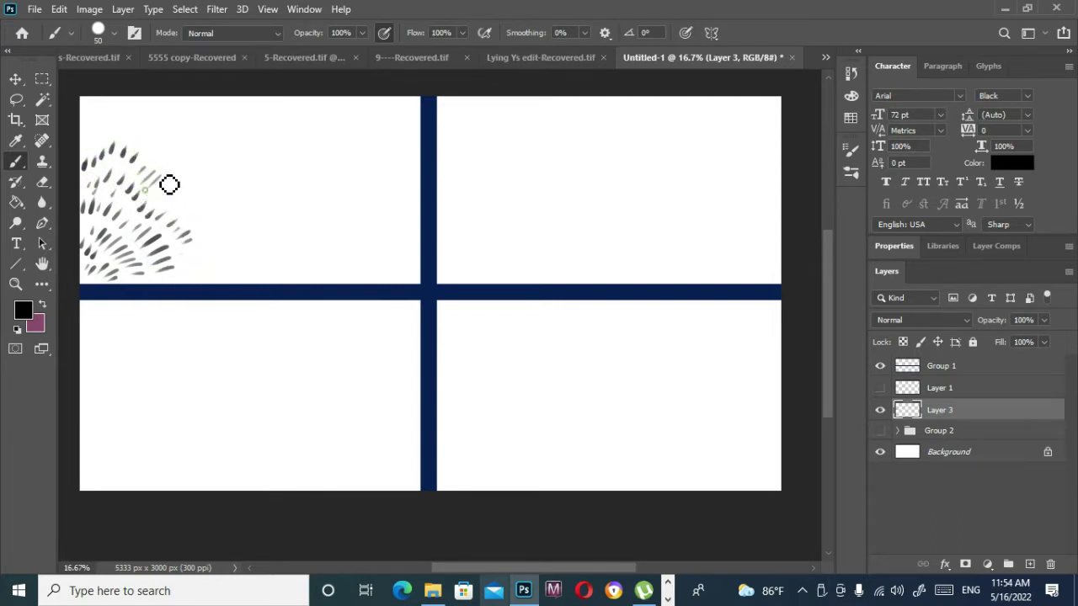
{"action": "mouse_move", "coordinate": [170, 185]}
{"action": "left_mouse_down"}
{"action": "mouse_move", "coordinate": [174, 221]}
{"action": "mouse_move", "coordinate": [194, 221]}
{"action": "left_mouse_up"}
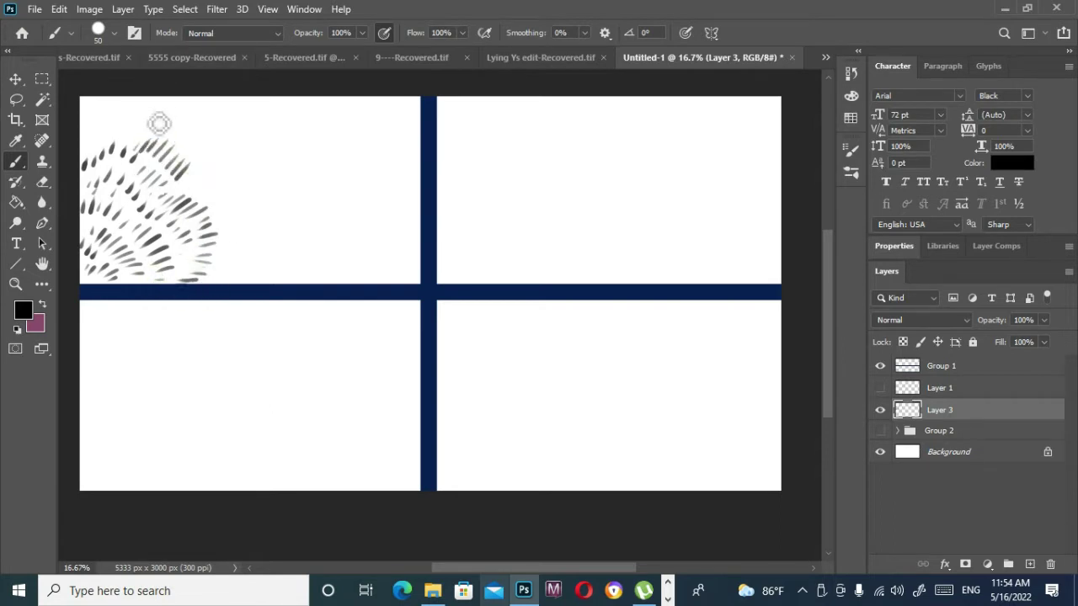
{"action": "mouse_move", "coordinate": [140, 128]}
{"action": "left_mouse_down"}
{"action": "mouse_move", "coordinate": [108, 126]}
{"action": "mouse_move", "coordinate": [88, 148]}
{"action": "left_mouse_up"}
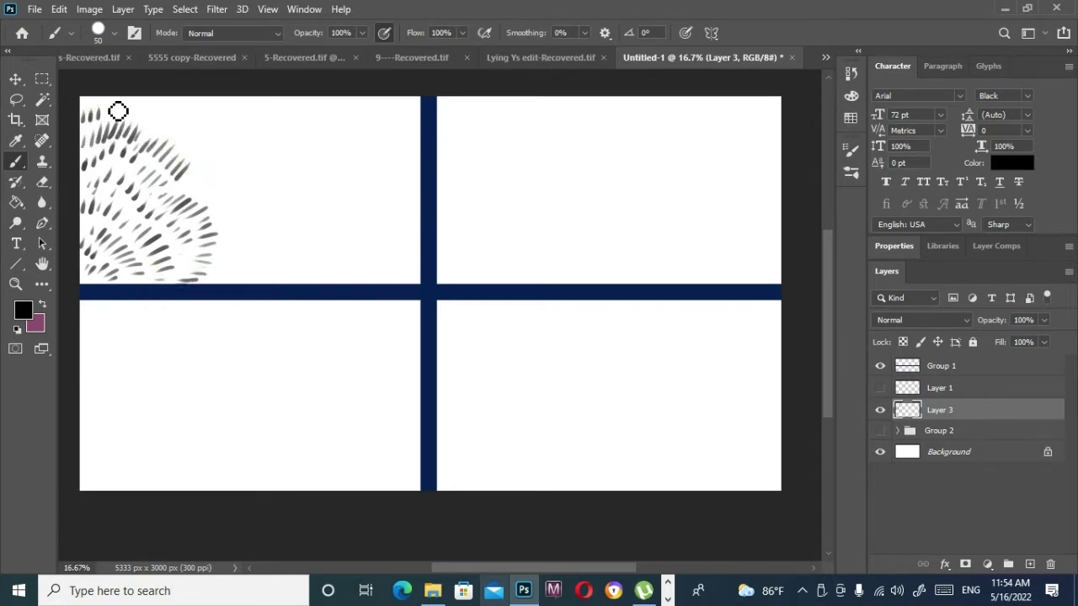
{"action": "mouse_move", "coordinate": [147, 116]}
{"action": "left_mouse_down"}
{"action": "mouse_move", "coordinate": [195, 125]}
{"action": "mouse_move", "coordinate": [215, 166]}
{"action": "mouse_move", "coordinate": [217, 155]}
{"action": "mouse_move", "coordinate": [196, 198]}
{"action": "mouse_move", "coordinate": [221, 198]}
{"action": "mouse_move", "coordinate": [233, 186]}
{"action": "mouse_move", "coordinate": [238, 203]}
{"action": "mouse_move", "coordinate": [260, 175]}
{"action": "mouse_move", "coordinate": [254, 137]}
{"action": "mouse_move", "coordinate": [220, 112]}
{"action": "mouse_move", "coordinate": [176, 105]}
{"action": "mouse_move", "coordinate": [263, 117]}
{"action": "mouse_move", "coordinate": [270, 135]}
{"action": "mouse_move", "coordinate": [295, 134]}
{"action": "mouse_move", "coordinate": [281, 204]}
{"action": "mouse_move", "coordinate": [304, 211]}
{"action": "mouse_move", "coordinate": [243, 214]}
{"action": "mouse_move", "coordinate": [231, 233]}
{"action": "mouse_move", "coordinate": [257, 238]}
{"action": "mouse_move", "coordinate": [251, 259]}
{"action": "mouse_move", "coordinate": [190, 276]}
{"action": "mouse_move", "coordinate": [188, 260]}
{"action": "mouse_move", "coordinate": [139, 212]}
{"action": "left_mouse_up"}
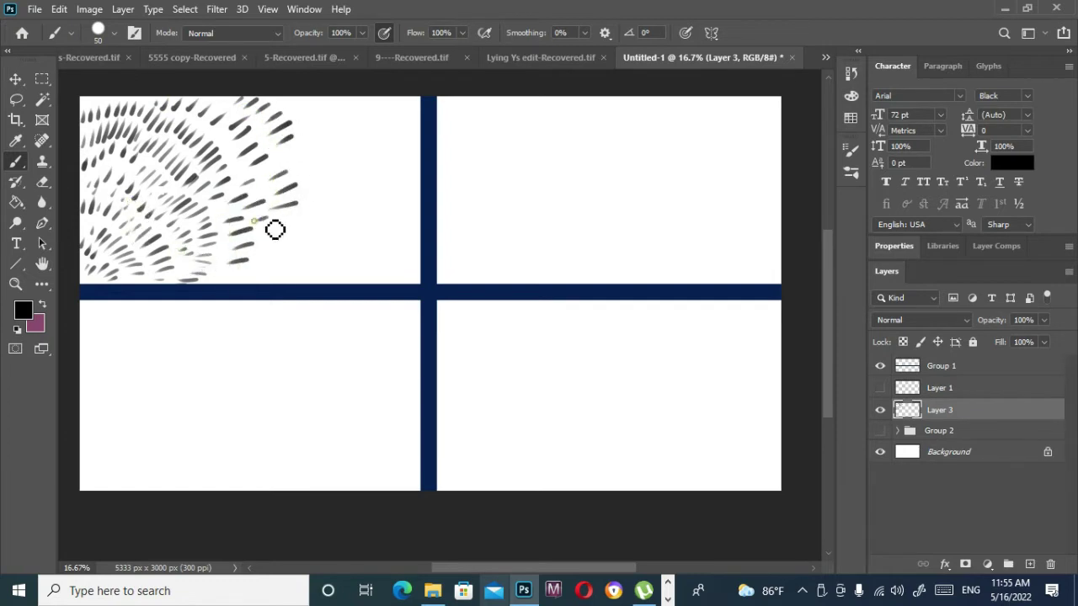
{"action": "mouse_move", "coordinate": [272, 267]}
{"action": "left_mouse_down"}
{"action": "mouse_move", "coordinate": [245, 290]}
{"action": "mouse_move", "coordinate": [302, 162]}
{"action": "mouse_move", "coordinate": [335, 223]}
{"action": "mouse_move", "coordinate": [303, 252]}
{"action": "mouse_move", "coordinate": [330, 248]}
{"action": "left_mouse_up"}
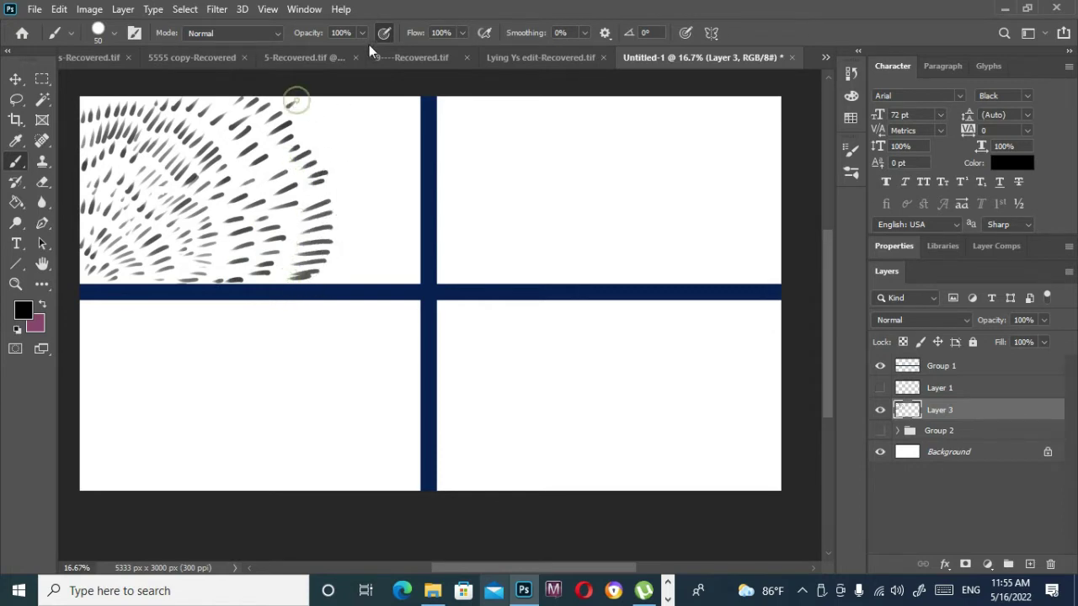
Step: Continue the dash arcs to the upper-left panel's right edge, drawing one solid black arc with pen-pressure opacity turned off
{"action": "left_click", "coordinate": [296, 111]}
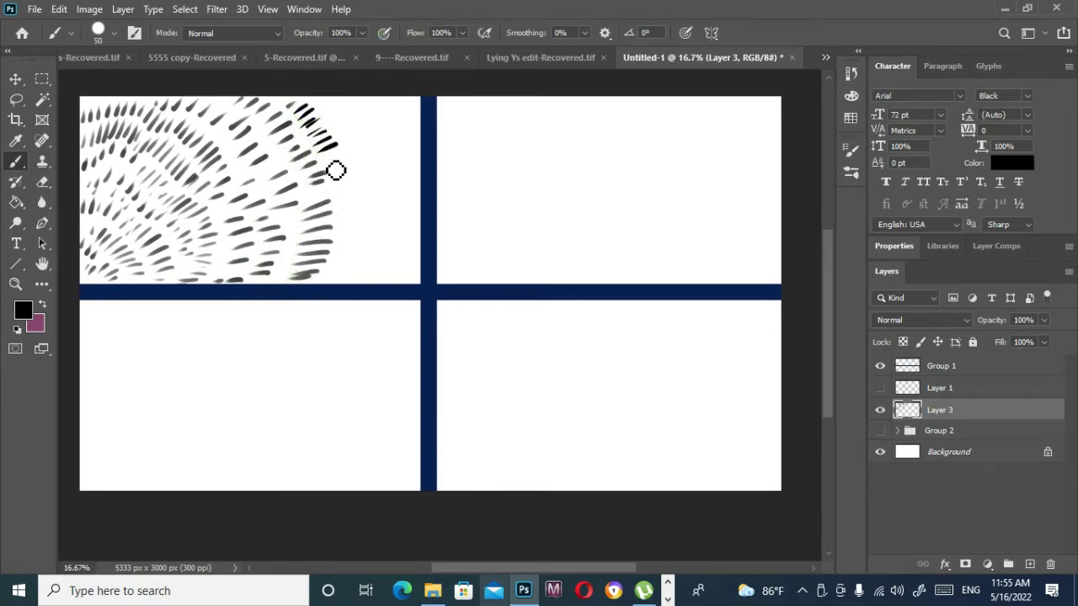
{"action": "mouse_move", "coordinate": [359, 183]}
{"action": "left_mouse_down"}
{"action": "mouse_move", "coordinate": [343, 209]}
{"action": "mouse_move", "coordinate": [373, 234]}
{"action": "mouse_move", "coordinate": [333, 284]}
{"action": "left_mouse_up"}
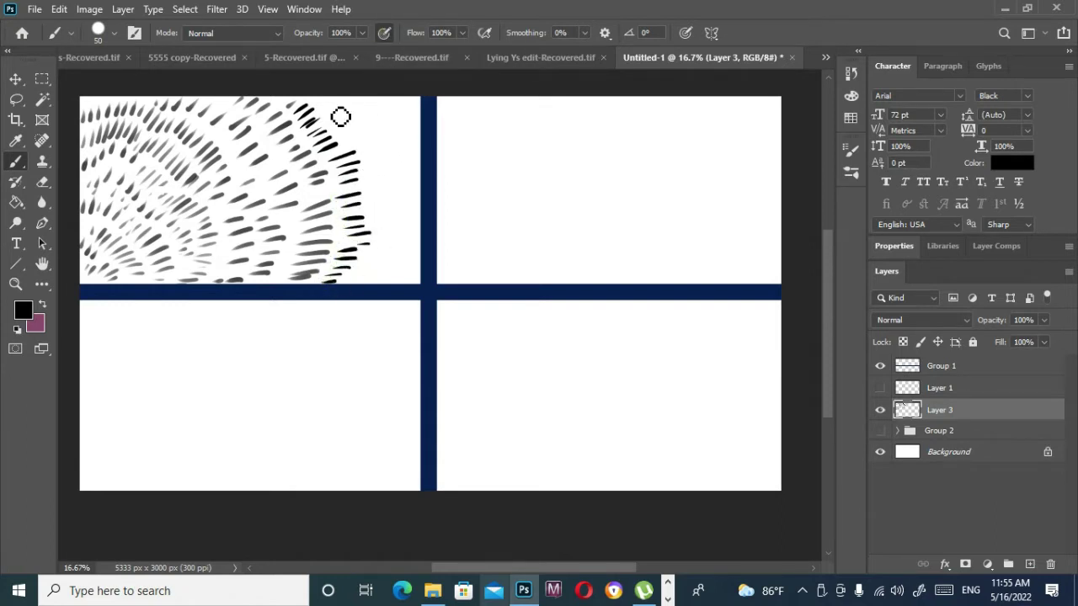
{"action": "mouse_move", "coordinate": [351, 112]}
{"action": "left_mouse_down"}
{"action": "mouse_move", "coordinate": [334, 132]}
{"action": "mouse_move", "coordinate": [354, 132]}
{"action": "mouse_move", "coordinate": [346, 147]}
{"action": "mouse_move", "coordinate": [375, 144]}
{"action": "left_mouse_up"}
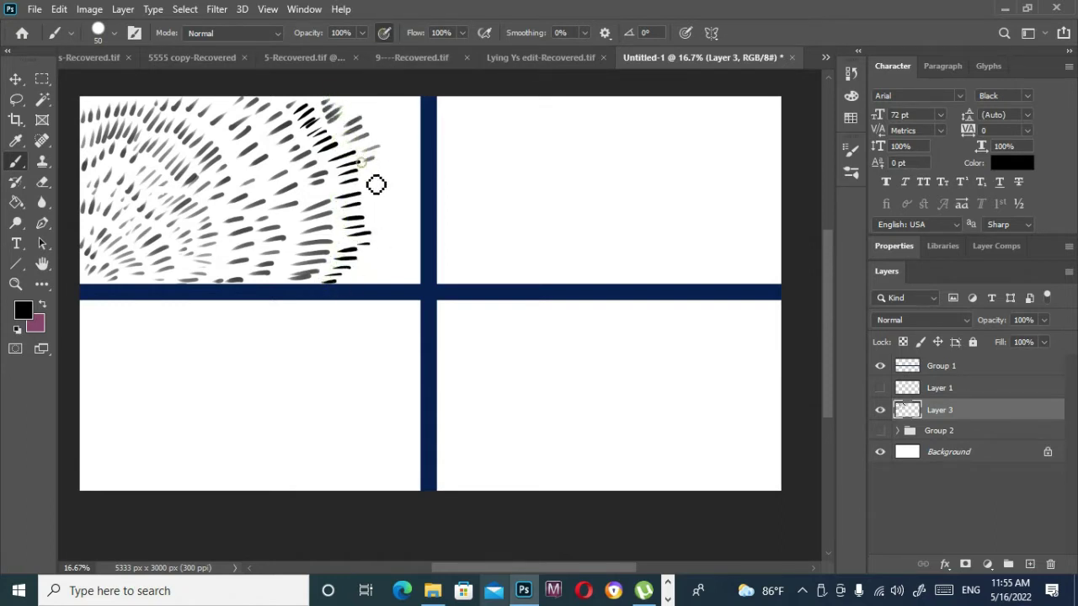
{"action": "mouse_move", "coordinate": [375, 184]}
{"action": "left_mouse_down"}
{"action": "mouse_move", "coordinate": [397, 220]}
{"action": "mouse_move", "coordinate": [385, 239]}
{"action": "mouse_move", "coordinate": [389, 125]}
{"action": "mouse_move", "coordinate": [417, 146]}
{"action": "mouse_move", "coordinate": [407, 226]}
{"action": "mouse_move", "coordinate": [378, 253]}
{"action": "mouse_move", "coordinate": [412, 263]}
{"action": "mouse_move", "coordinate": [365, 281]}
{"action": "mouse_move", "coordinate": [406, 292]}
{"action": "left_mouse_up"}
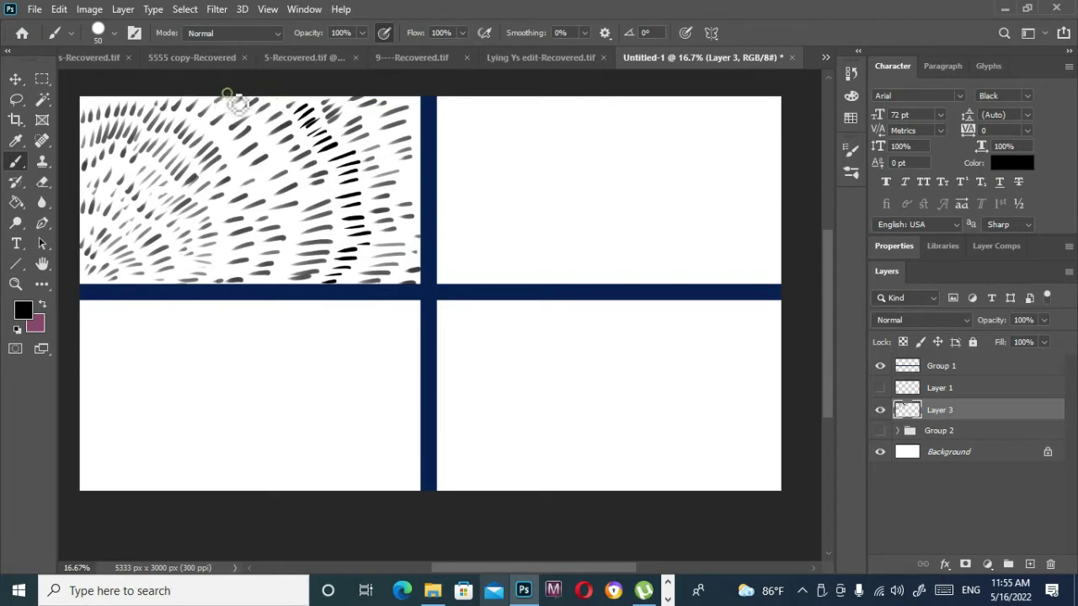
Step: Brush arcs of short, dense dashes radiating from the lower-right corner of the upper-right panel
{"action": "left_click_drag", "start_coordinate": [622, 278], "coordinate": [551, 221]}
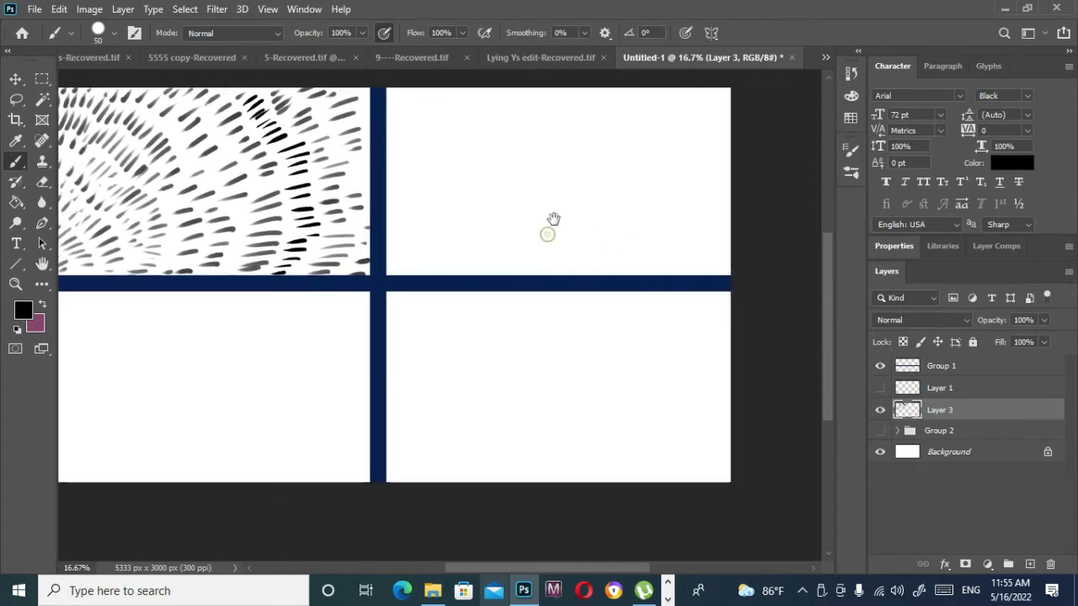
{"action": "mouse_move", "coordinate": [699, 261]}
{"action": "left_mouse_down"}
{"action": "mouse_move", "coordinate": [665, 261]}
{"action": "mouse_move", "coordinate": [695, 256]}
{"action": "mouse_move", "coordinate": [718, 233]}
{"action": "mouse_move", "coordinate": [668, 275]}
{"action": "mouse_move", "coordinate": [624, 279]}
{"action": "left_mouse_up"}
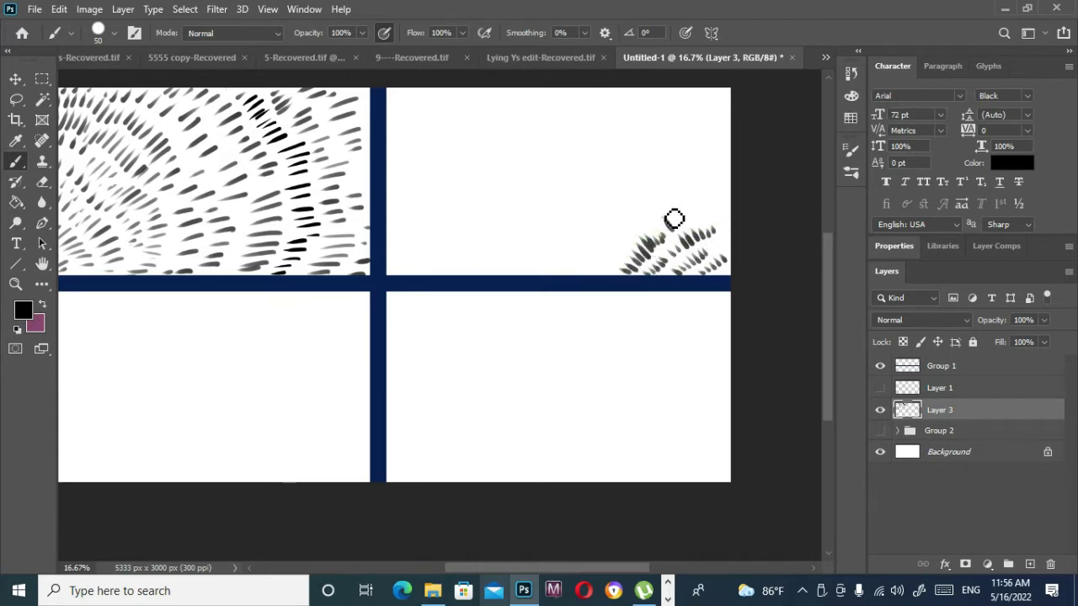
{"action": "left_click_drag", "start_coordinate": [674, 219], "coordinate": [715, 206]}
{"action": "mouse_move", "coordinate": [638, 244]}
{"action": "left_mouse_down"}
{"action": "mouse_move", "coordinate": [679, 201]}
{"action": "mouse_move", "coordinate": [727, 177]}
{"action": "left_mouse_up"}
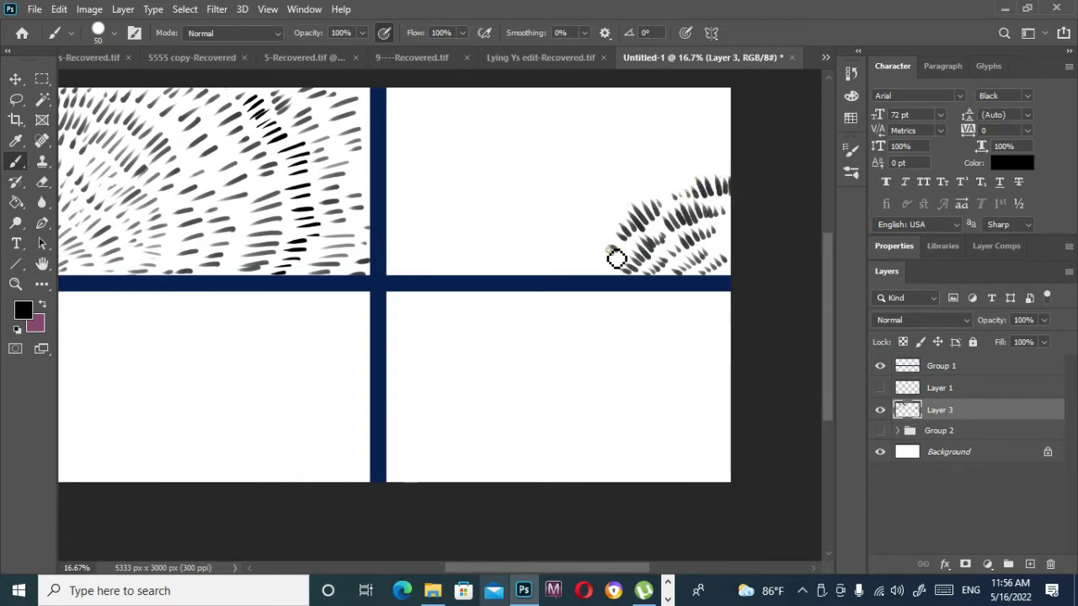
{"action": "mouse_move", "coordinate": [606, 219]}
{"action": "left_mouse_down"}
{"action": "mouse_move", "coordinate": [665, 194]}
{"action": "mouse_move", "coordinate": [654, 188]}
{"action": "mouse_move", "coordinate": [736, 163]}
{"action": "left_mouse_up"}
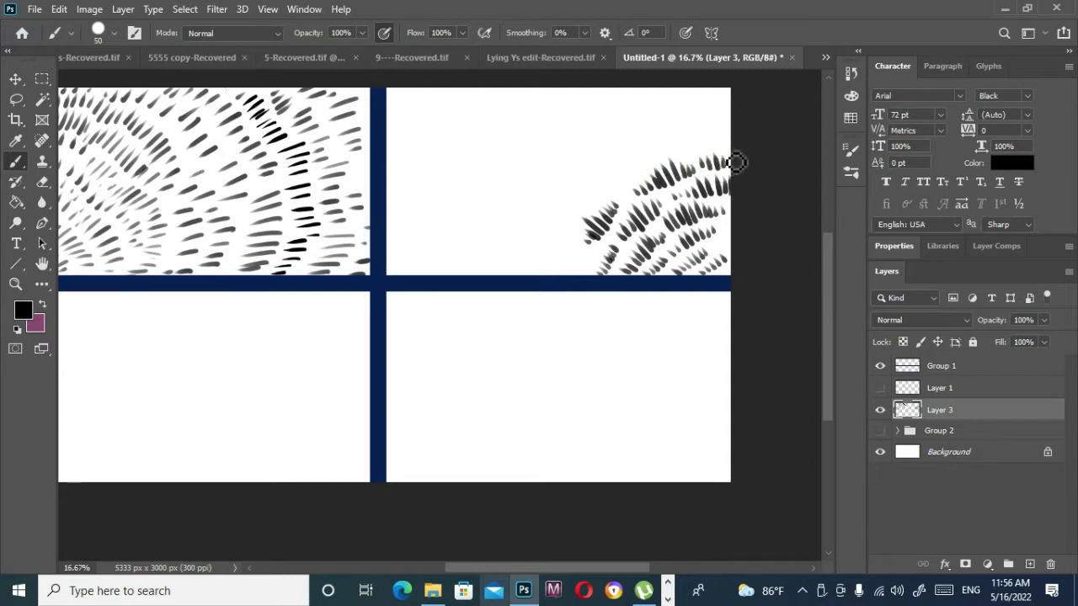
{"action": "mouse_move", "coordinate": [587, 262]}
{"action": "left_mouse_down"}
{"action": "mouse_move", "coordinate": [585, 290]}
{"action": "mouse_move", "coordinate": [559, 264]}
{"action": "mouse_move", "coordinate": [579, 249]}
{"action": "mouse_move", "coordinate": [568, 228]}
{"action": "mouse_move", "coordinate": [684, 161]}
{"action": "mouse_move", "coordinate": [663, 155]}
{"action": "mouse_move", "coordinate": [714, 137]}
{"action": "left_mouse_up"}
{"action": "mouse_move", "coordinate": [556, 276]}
{"action": "left_mouse_down"}
{"action": "mouse_move", "coordinate": [541, 233]}
{"action": "mouse_move", "coordinate": [556, 210]}
{"action": "mouse_move", "coordinate": [578, 188]}
{"action": "mouse_move", "coordinate": [602, 220]}
{"action": "left_mouse_up"}
Step: Select the whole canvas and save the document on the computer as Untitled-1.tif
{"action": "key", "text": "ctrl+a"}
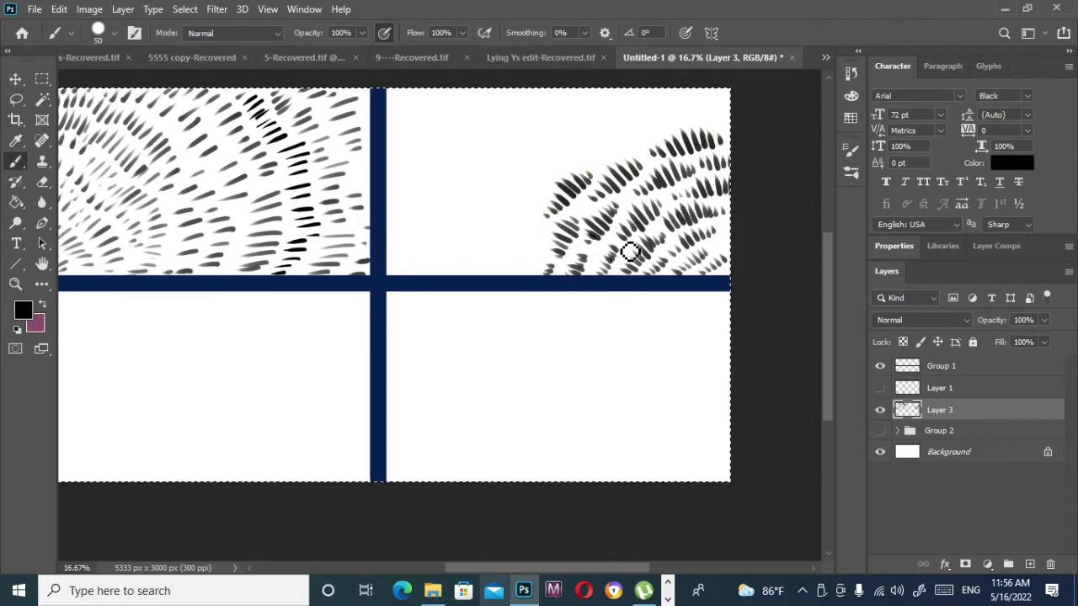
{"action": "left_click", "coordinate": [34, 10]}
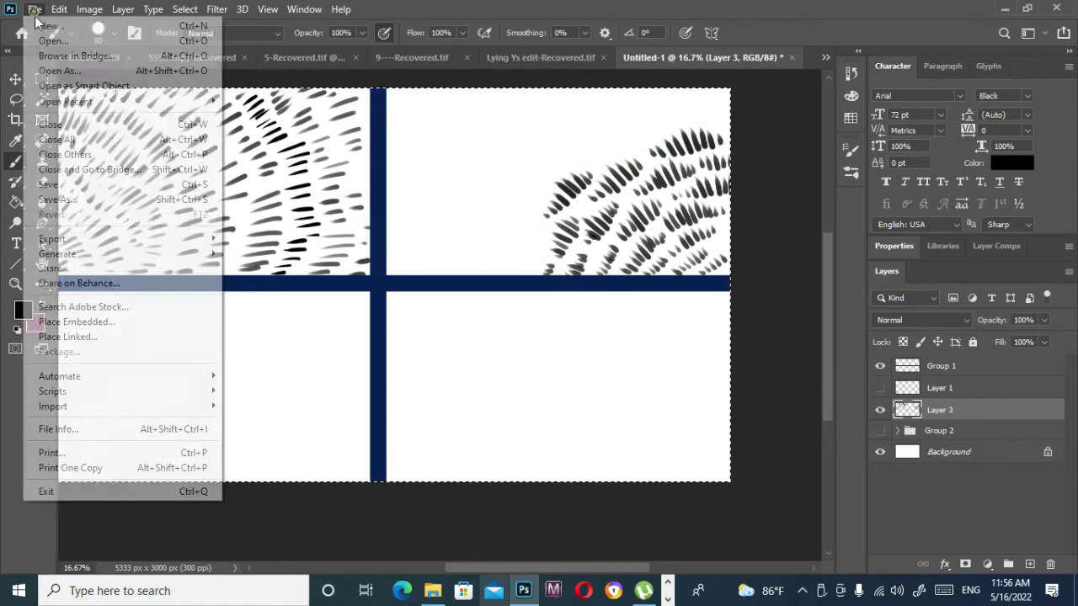
{"action": "left_click", "coordinate": [48, 186]}
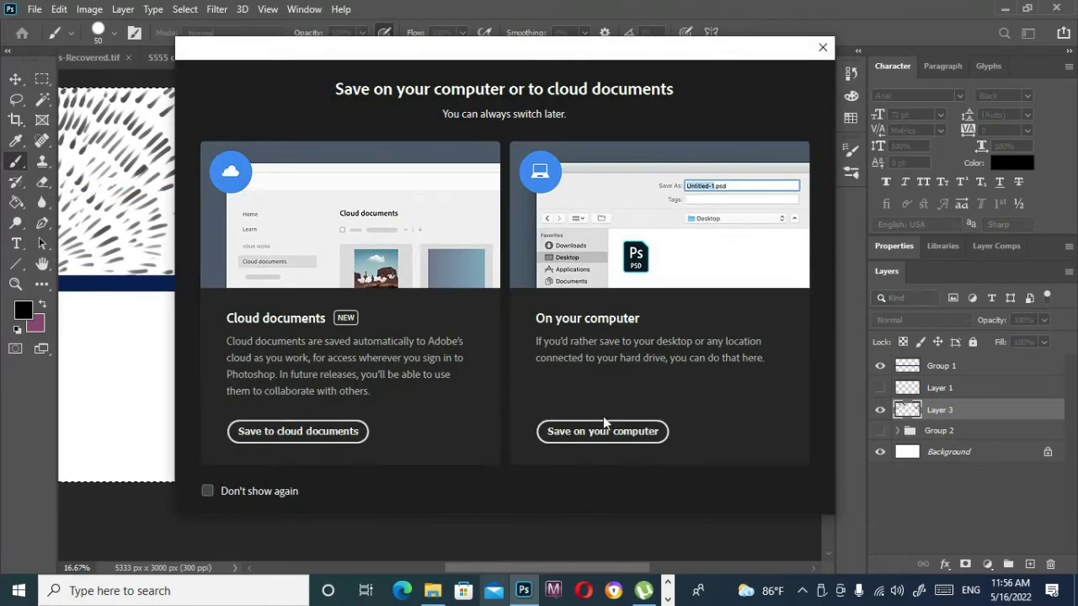
{"action": "left_click", "coordinate": [594, 436]}
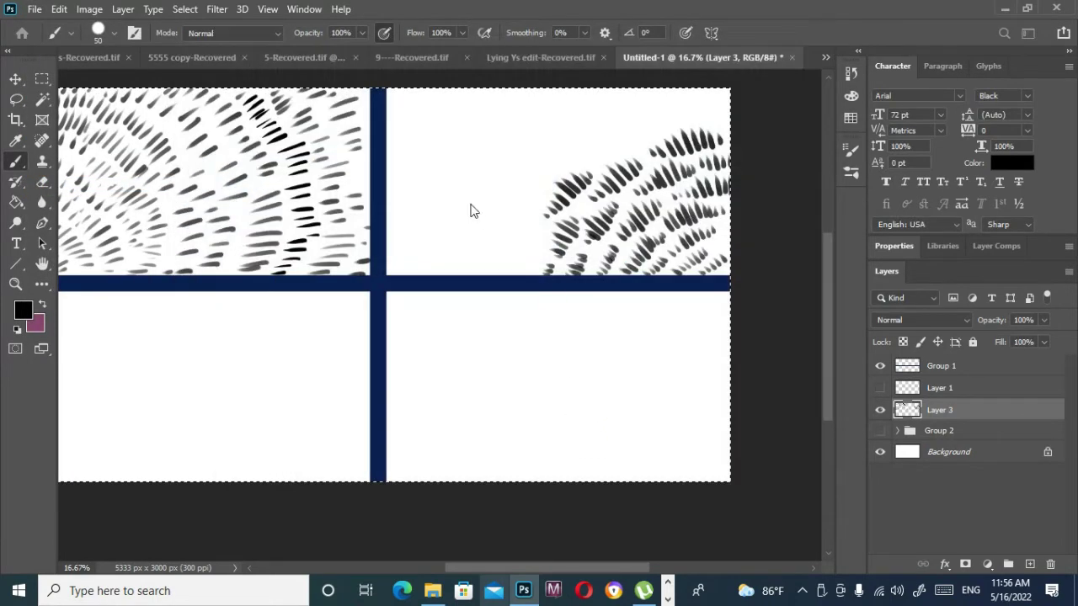
Step: Continue the radiating dash arcs across the upper-right panel to its upper-left corner, using a brush size of 40
{"action": "mouse_move", "coordinate": [553, 241]}
{"action": "left_mouse_down"}
{"action": "mouse_move", "coordinate": [534, 250]}
{"action": "mouse_move", "coordinate": [536, 280]}
{"action": "left_mouse_up"}
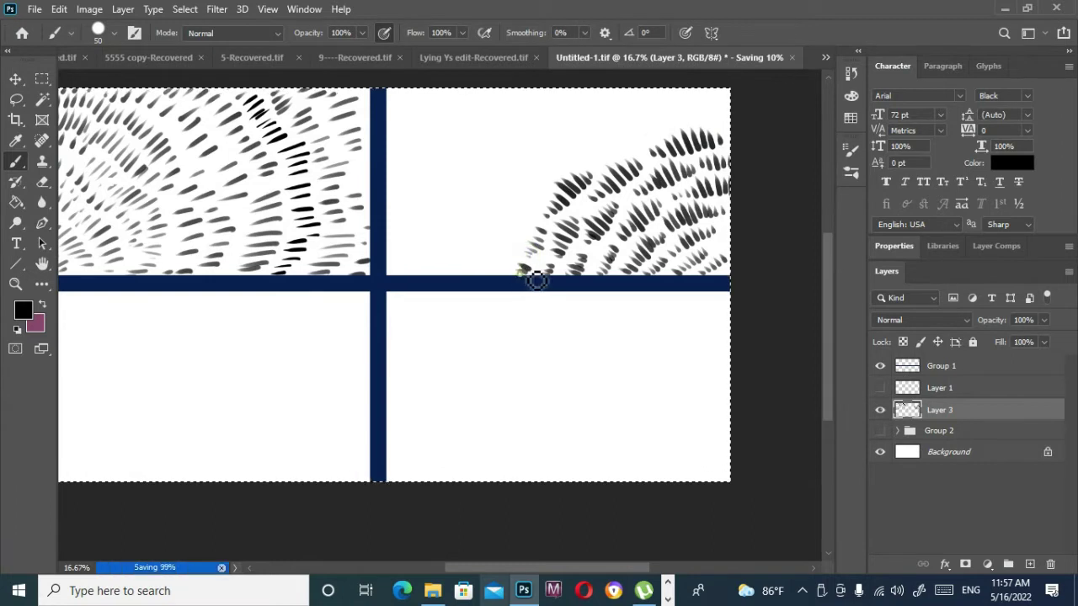
{"action": "mouse_move", "coordinate": [594, 158]}
{"action": "left_mouse_down"}
{"action": "mouse_move", "coordinate": [615, 152]}
{"action": "mouse_move", "coordinate": [611, 166]}
{"action": "mouse_move", "coordinate": [618, 137]}
{"action": "mouse_move", "coordinate": [653, 143]}
{"action": "left_mouse_up"}
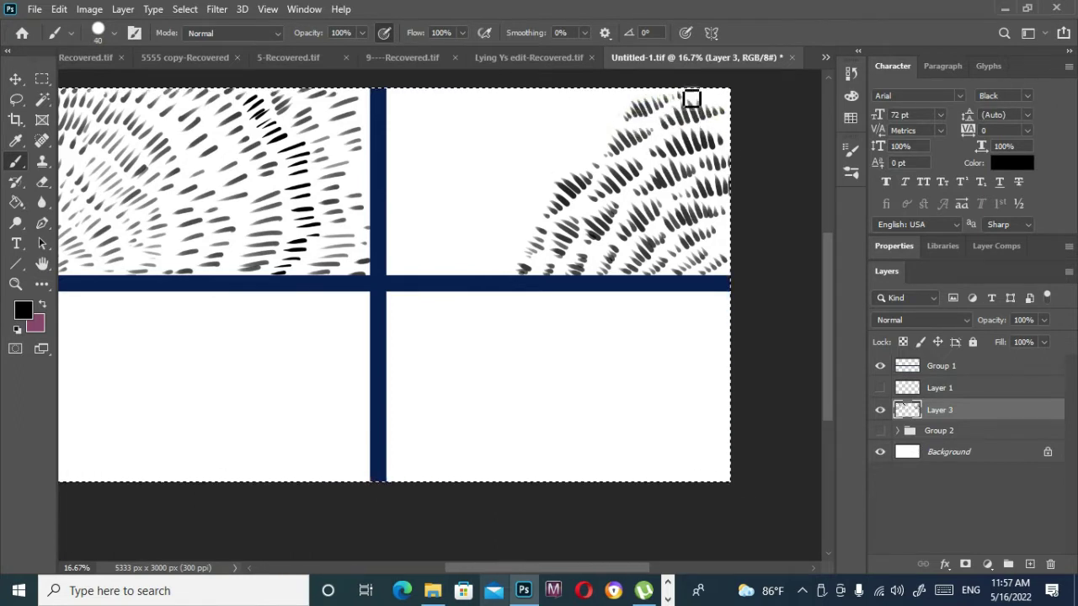
{"action": "mouse_move", "coordinate": [579, 147]}
{"action": "left_mouse_down"}
{"action": "mouse_move", "coordinate": [527, 210]}
{"action": "mouse_move", "coordinate": [500, 267]}
{"action": "mouse_move", "coordinate": [486, 248]}
{"action": "mouse_move", "coordinate": [522, 183]}
{"action": "mouse_move", "coordinate": [538, 164]}
{"action": "mouse_move", "coordinate": [599, 141]}
{"action": "mouse_move", "coordinate": [584, 125]}
{"action": "left_mouse_up"}
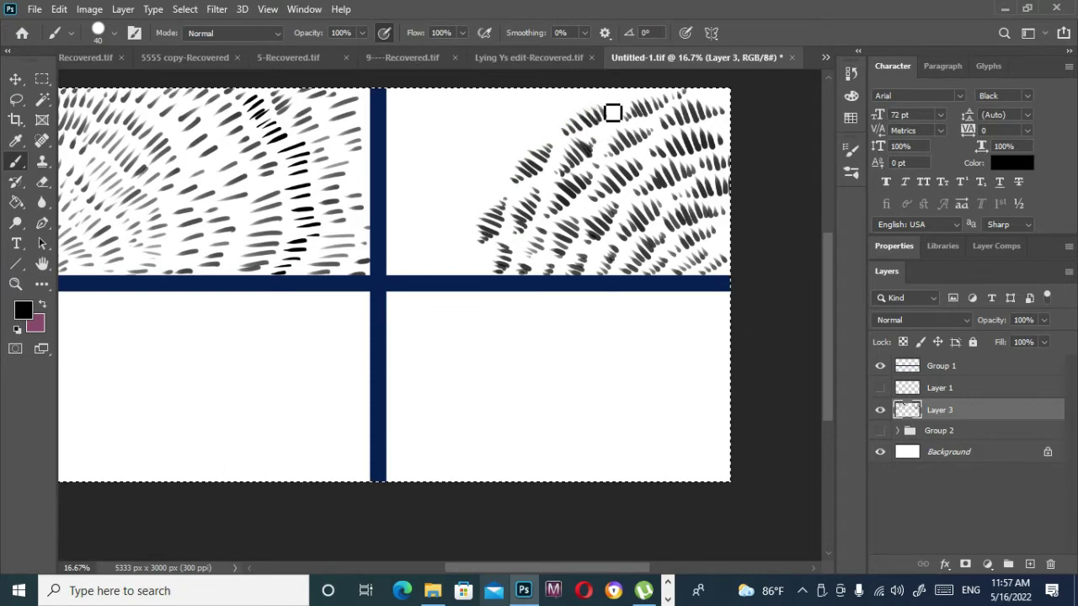
{"action": "mouse_move", "coordinate": [476, 270]}
{"action": "left_mouse_down"}
{"action": "mouse_move", "coordinate": [462, 272]}
{"action": "mouse_move", "coordinate": [446, 247]}
{"action": "mouse_move", "coordinate": [482, 217]}
{"action": "mouse_move", "coordinate": [477, 190]}
{"action": "mouse_move", "coordinate": [522, 152]}
{"action": "left_mouse_up"}
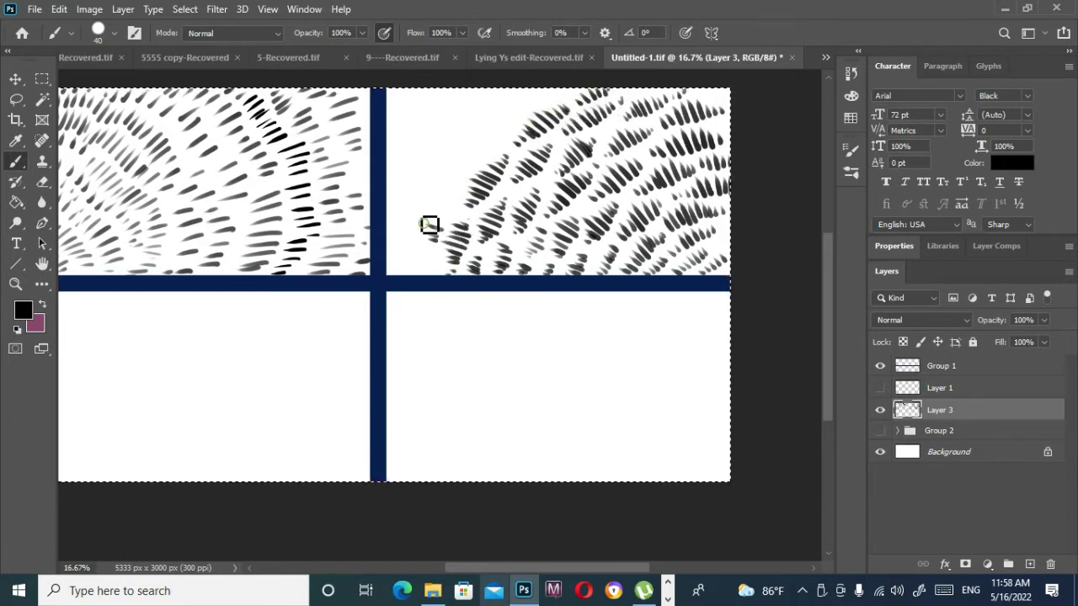
{"action": "mouse_move", "coordinate": [429, 225]}
{"action": "left_mouse_down"}
{"action": "mouse_move", "coordinate": [456, 226]}
{"action": "mouse_move", "coordinate": [456, 195]}
{"action": "mouse_move", "coordinate": [494, 165]}
{"action": "mouse_move", "coordinate": [504, 129]}
{"action": "left_mouse_up"}
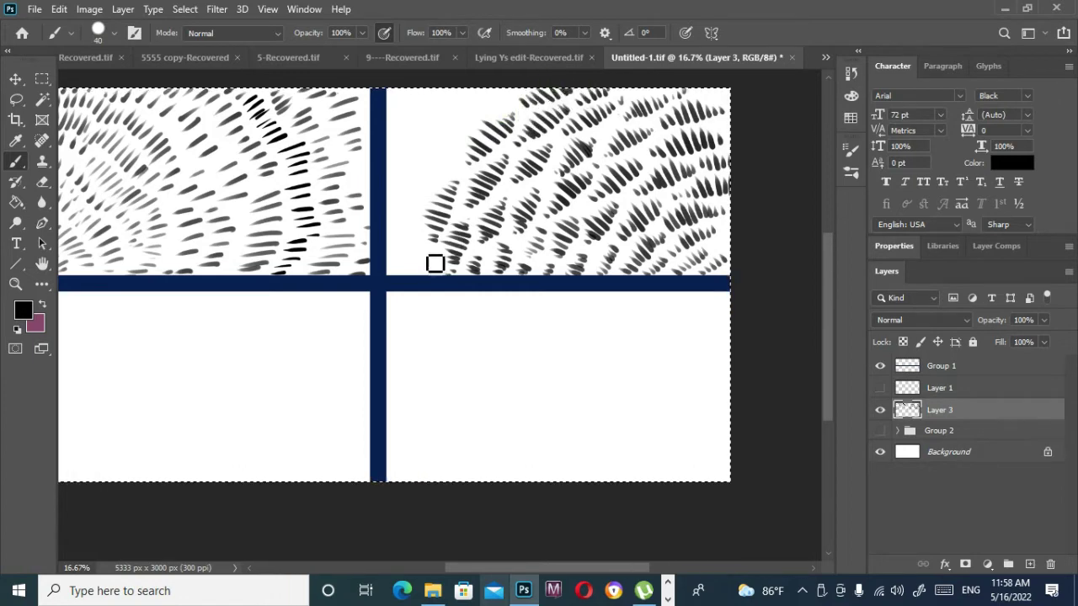
{"action": "mouse_move", "coordinate": [436, 263]}
{"action": "left_mouse_down"}
{"action": "mouse_move", "coordinate": [435, 277]}
{"action": "mouse_move", "coordinate": [401, 269]}
{"action": "mouse_move", "coordinate": [428, 258]}
{"action": "mouse_move", "coordinate": [414, 230]}
{"action": "mouse_move", "coordinate": [419, 204]}
{"action": "mouse_move", "coordinate": [430, 180]}
{"action": "mouse_move", "coordinate": [459, 163]}
{"action": "mouse_move", "coordinate": [462, 129]}
{"action": "left_mouse_up"}
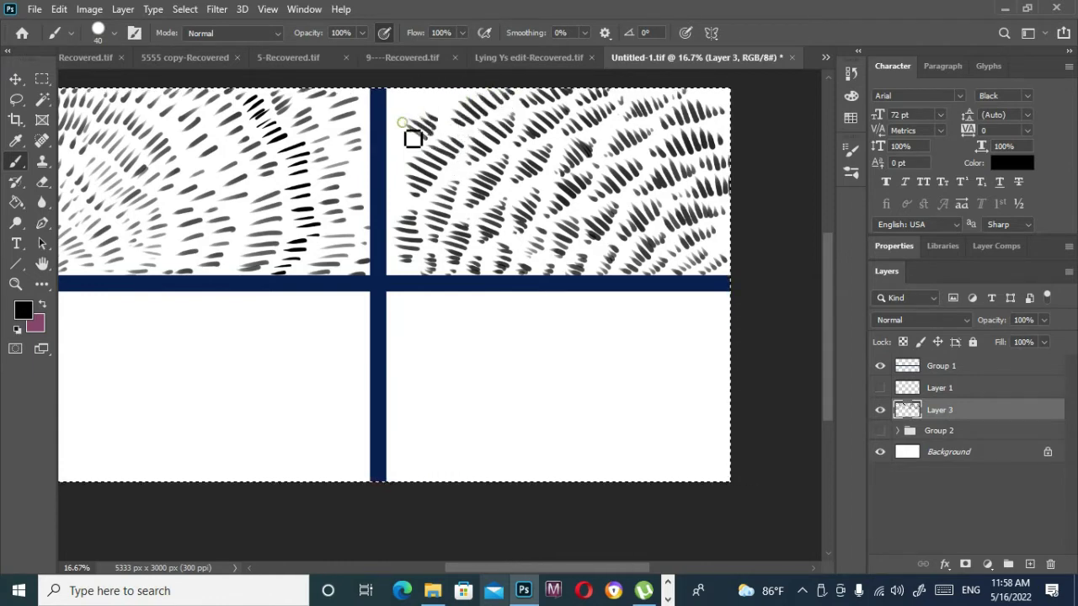
{"action": "left_click_drag", "start_coordinate": [410, 158], "coordinate": [396, 223]}
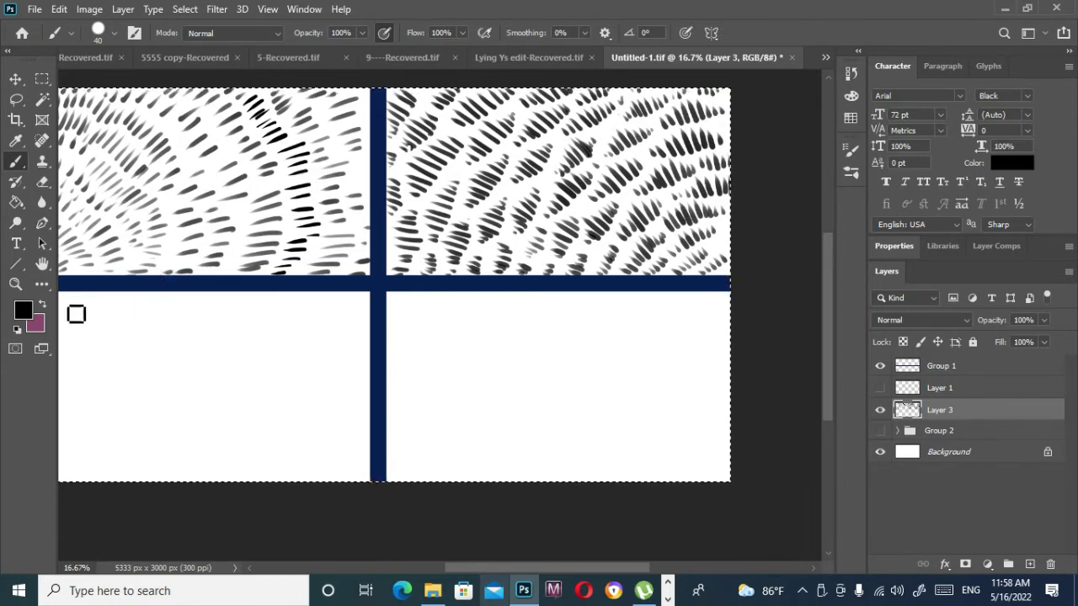
Step: Deselect the canvas and brush the first slanting rows of vertical strokes in the lower-left panel's upper-left corner
{"action": "left_click_drag", "start_coordinate": [64, 297], "coordinate": [64, 326]}
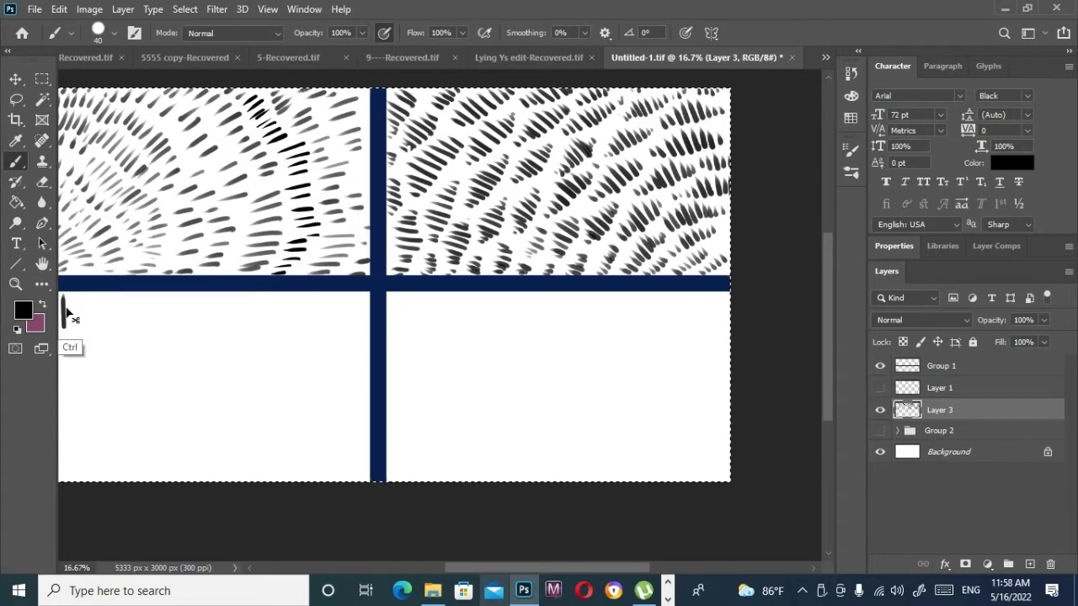
{"action": "key", "text": "ctrl+d"}
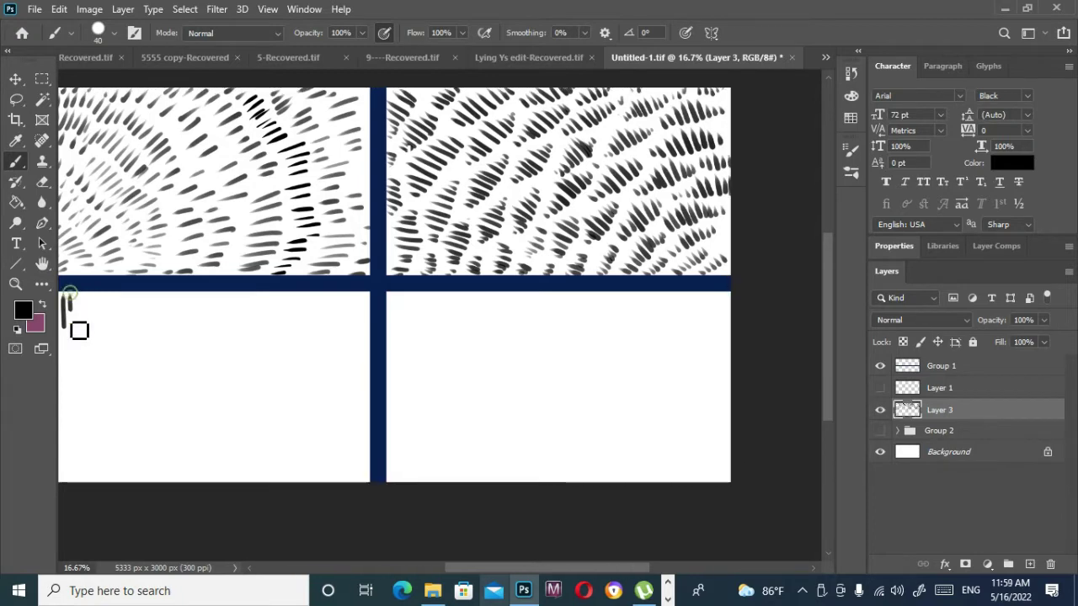
{"action": "left_click_drag", "start_coordinate": [70, 295], "coordinate": [70, 322]}
{"action": "left_click_drag", "start_coordinate": [75, 295], "coordinate": [80, 305]}
{"action": "left_click_drag", "start_coordinate": [83, 293], "coordinate": [83, 299]}
{"action": "mouse_move", "coordinate": [62, 342]}
{"action": "left_mouse_down"}
{"action": "mouse_move", "coordinate": [66, 406]}
{"action": "mouse_move", "coordinate": [75, 343]}
{"action": "left_mouse_up"}
{"action": "left_click_drag", "start_coordinate": [82, 369], "coordinate": [87, 328]}
{"action": "left_click_drag", "start_coordinate": [95, 341], "coordinate": [98, 308]}
{"action": "left_click_drag", "start_coordinate": [104, 314], "coordinate": [109, 291]}
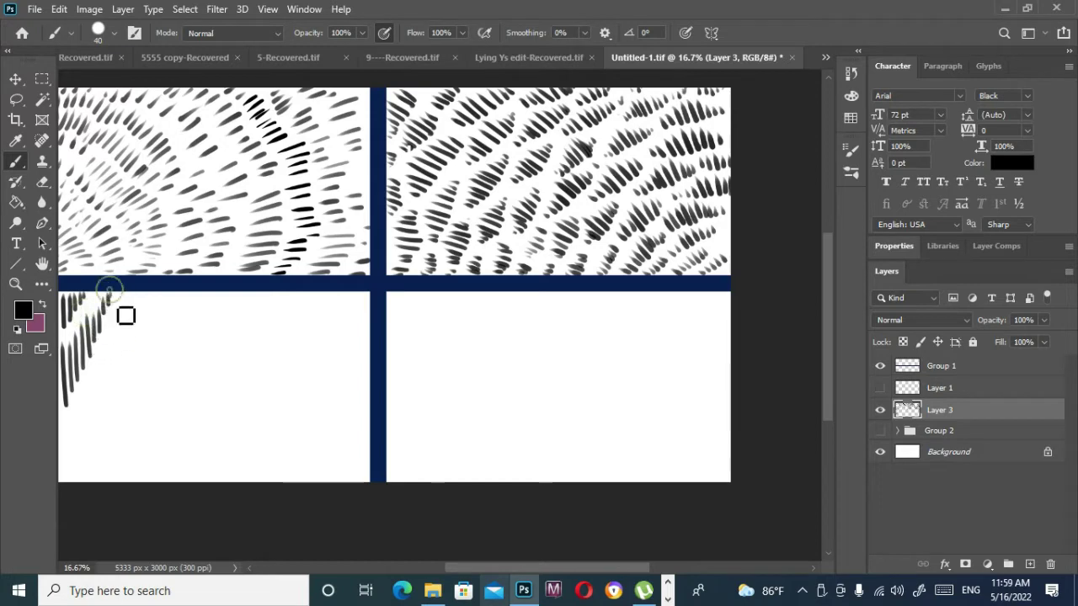
Step: Continue the rows of long vertical strokes across the lower-left panel to its right and bottom edges
{"action": "mouse_move", "coordinate": [69, 431]}
{"action": "left_mouse_down"}
{"action": "mouse_move", "coordinate": [152, 298]}
{"action": "mouse_move", "coordinate": [172, 325]}
{"action": "mouse_move", "coordinate": [149, 378]}
{"action": "mouse_move", "coordinate": [135, 353]}
{"action": "mouse_move", "coordinate": [96, 486]}
{"action": "mouse_move", "coordinate": [75, 480]}
{"action": "mouse_move", "coordinate": [118, 469]}
{"action": "mouse_move", "coordinate": [139, 407]}
{"action": "mouse_move", "coordinate": [152, 459]}
{"action": "mouse_move", "coordinate": [163, 380]}
{"action": "mouse_move", "coordinate": [169, 429]}
{"action": "mouse_move", "coordinate": [193, 322]}
{"action": "mouse_move", "coordinate": [180, 332]}
{"action": "mouse_move", "coordinate": [197, 301]}
{"action": "mouse_move", "coordinate": [200, 321]}
{"action": "mouse_move", "coordinate": [198, 293]}
{"action": "mouse_move", "coordinate": [231, 344]}
{"action": "mouse_move", "coordinate": [219, 378]}
{"action": "mouse_move", "coordinate": [207, 348]}
{"action": "mouse_move", "coordinate": [192, 428]}
{"action": "mouse_move", "coordinate": [174, 424]}
{"action": "mouse_move", "coordinate": [160, 486]}
{"action": "mouse_move", "coordinate": [205, 405]}
{"action": "left_mouse_up"}
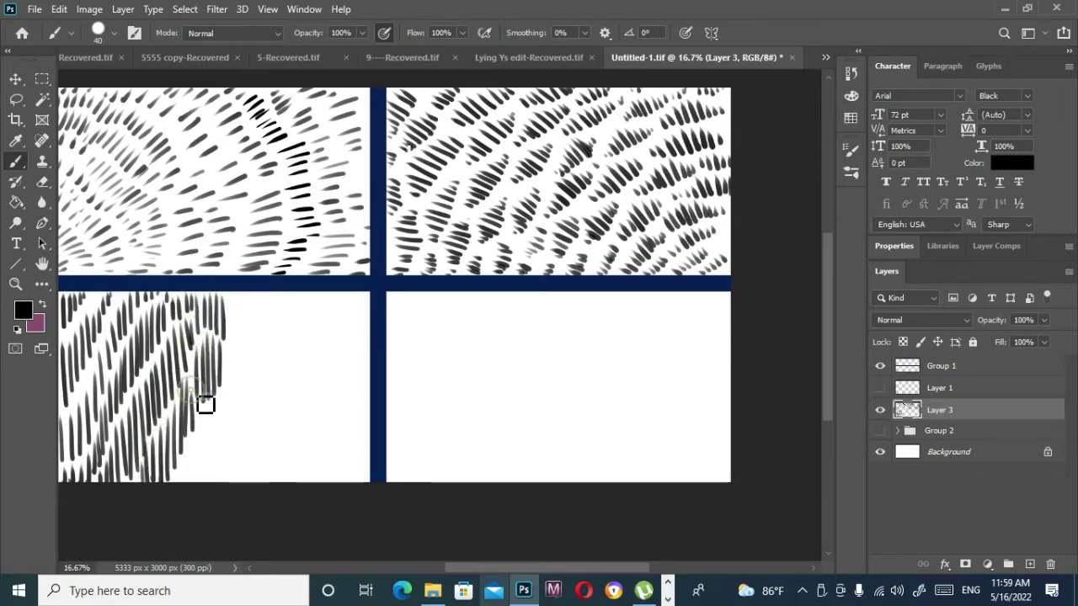
{"action": "mouse_move", "coordinate": [250, 279]}
{"action": "left_mouse_down"}
{"action": "mouse_move", "coordinate": [235, 332]}
{"action": "mouse_move", "coordinate": [255, 308]}
{"action": "mouse_move", "coordinate": [255, 392]}
{"action": "mouse_move", "coordinate": [241, 348]}
{"action": "mouse_move", "coordinate": [214, 479]}
{"action": "mouse_move", "coordinate": [194, 448]}
{"action": "mouse_move", "coordinate": [247, 398]}
{"action": "left_mouse_up"}
{"action": "mouse_move", "coordinate": [263, 352]}
{"action": "left_mouse_down"}
{"action": "mouse_move", "coordinate": [278, 303]}
{"action": "mouse_move", "coordinate": [289, 366]}
{"action": "mouse_move", "coordinate": [263, 309]}
{"action": "mouse_move", "coordinate": [310, 295]}
{"action": "mouse_move", "coordinate": [292, 303]}
{"action": "mouse_move", "coordinate": [295, 368]}
{"action": "mouse_move", "coordinate": [309, 301]}
{"action": "mouse_move", "coordinate": [316, 313]}
{"action": "mouse_move", "coordinate": [332, 300]}
{"action": "mouse_move", "coordinate": [328, 325]}
{"action": "mouse_move", "coordinate": [339, 301]}
{"action": "mouse_move", "coordinate": [339, 322]}
{"action": "mouse_move", "coordinate": [322, 325]}
{"action": "mouse_move", "coordinate": [316, 391]}
{"action": "mouse_move", "coordinate": [297, 371]}
{"action": "mouse_move", "coordinate": [289, 433]}
{"action": "mouse_move", "coordinate": [270, 414]}
{"action": "mouse_move", "coordinate": [264, 465]}
{"action": "mouse_move", "coordinate": [244, 449]}
{"action": "mouse_move", "coordinate": [239, 495]}
{"action": "mouse_move", "coordinate": [224, 471]}
{"action": "mouse_move", "coordinate": [218, 478]}
{"action": "mouse_move", "coordinate": [269, 445]}
{"action": "mouse_move", "coordinate": [263, 477]}
{"action": "mouse_move", "coordinate": [274, 490]}
{"action": "mouse_move", "coordinate": [283, 455]}
{"action": "mouse_move", "coordinate": [294, 492]}
{"action": "mouse_move", "coordinate": [302, 458]}
{"action": "mouse_move", "coordinate": [312, 450]}
{"action": "mouse_move", "coordinate": [319, 463]}
{"action": "mouse_move", "coordinate": [345, 338]}
{"action": "mouse_move", "coordinate": [345, 401]}
{"action": "mouse_move", "coordinate": [358, 385]}
{"action": "mouse_move", "coordinate": [371, 299]}
{"action": "mouse_move", "coordinate": [363, 436]}
{"action": "mouse_move", "coordinate": [343, 423]}
{"action": "mouse_move", "coordinate": [335, 491]}
{"action": "mouse_move", "coordinate": [319, 474]}
{"action": "mouse_move", "coordinate": [358, 488]}
{"action": "mouse_move", "coordinate": [372, 424]}
{"action": "mouse_move", "coordinate": [381, 485]}
{"action": "left_mouse_up"}
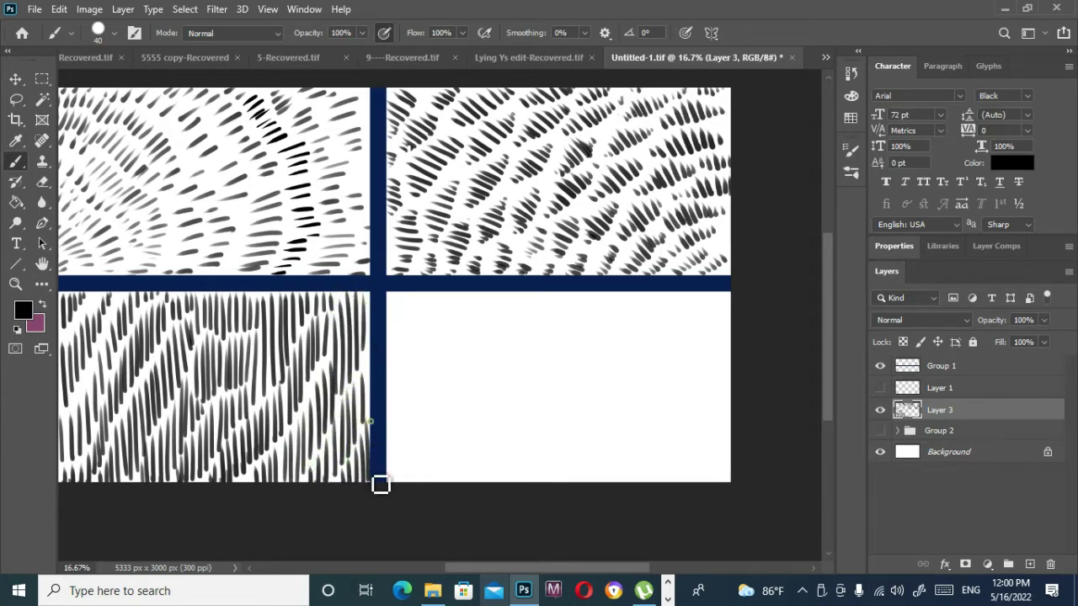
{"action": "left_click_drag", "start_coordinate": [371, 346], "coordinate": [370, 383]}
Step: Fill the blank strip along the lower-left panel's left edge with matching vertical strokes
{"action": "left_click", "coordinate": [15, 283]}
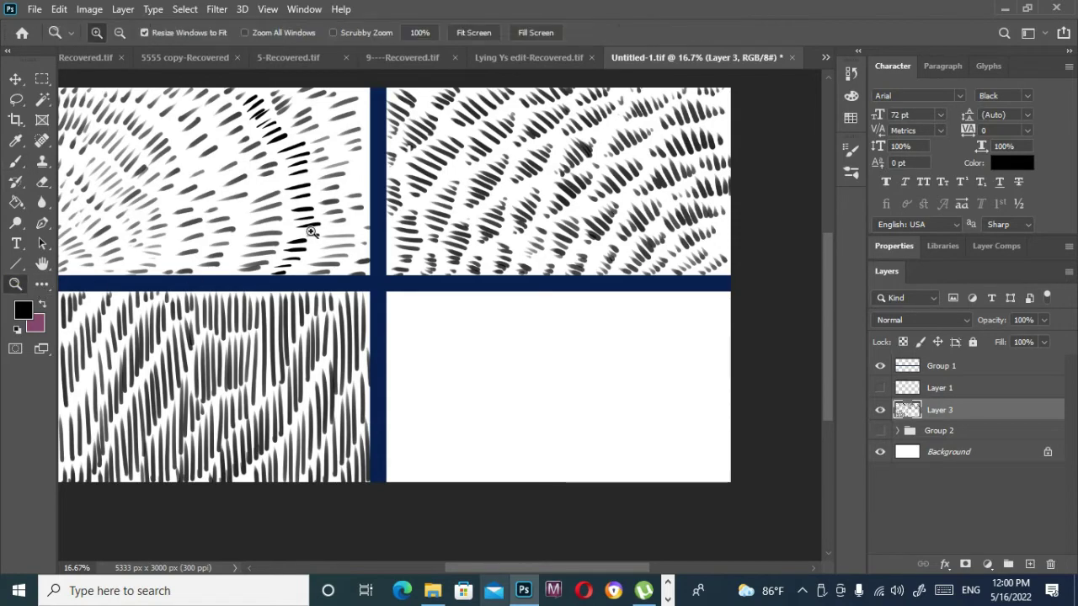
{"action": "left_click", "coordinate": [238, 160]}
{"action": "left_click", "coordinate": [438, 347], "text": "alt"}
{"action": "key", "text": "b"}
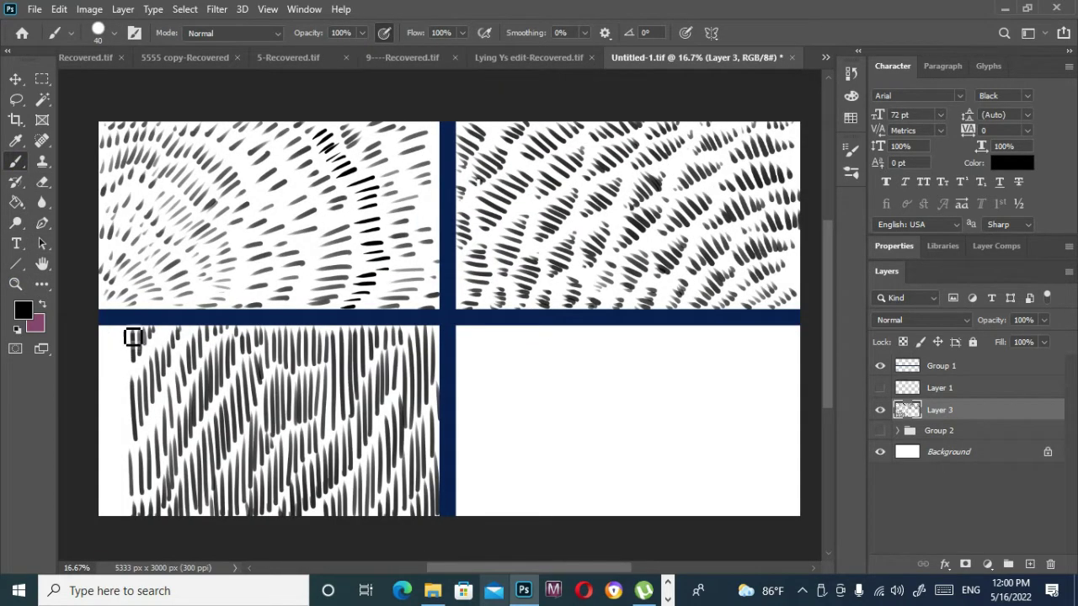
{"action": "mouse_move", "coordinate": [133, 336]}
{"action": "left_mouse_down"}
{"action": "mouse_move", "coordinate": [116, 409]}
{"action": "mouse_move", "coordinate": [106, 364]}
{"action": "mouse_move", "coordinate": [139, 410]}
{"action": "mouse_move", "coordinate": [133, 446]}
{"action": "mouse_move", "coordinate": [115, 412]}
{"action": "mouse_move", "coordinate": [108, 424]}
{"action": "mouse_move", "coordinate": [135, 466]}
{"action": "mouse_move", "coordinate": [131, 495]}
{"action": "mouse_move", "coordinate": [122, 477]}
{"action": "mouse_move", "coordinate": [112, 543]}
{"action": "left_mouse_up"}
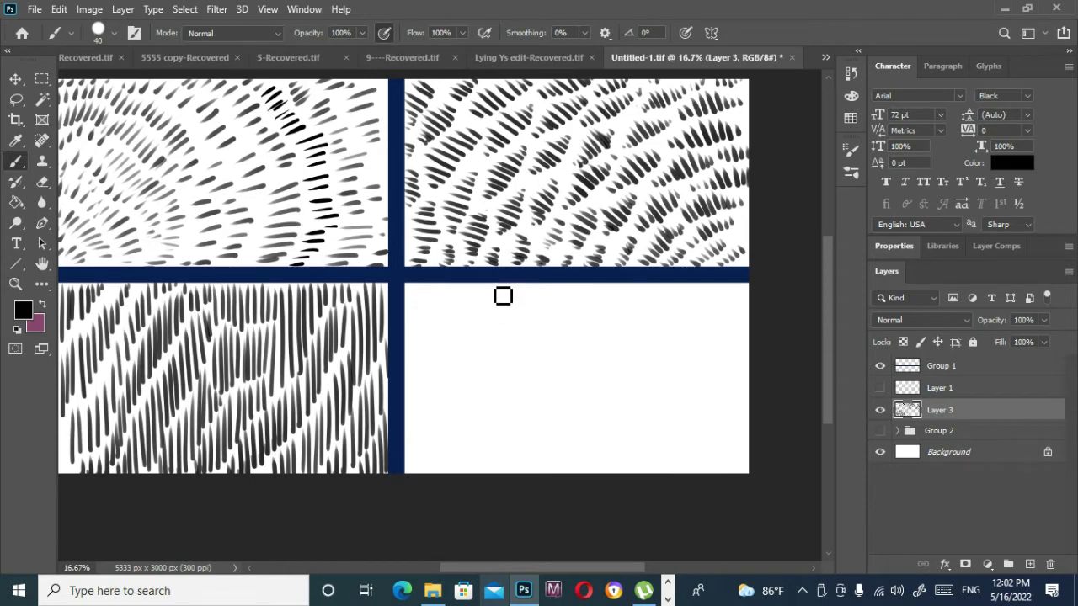
Step: Brush wavy, meandering black lines throughout the lower-right panel
{"action": "mouse_move", "coordinate": [408, 313]}
{"action": "left_mouse_down"}
{"action": "mouse_move", "coordinate": [452, 308]}
{"action": "mouse_move", "coordinate": [421, 358]}
{"action": "mouse_move", "coordinate": [438, 386]}
{"action": "mouse_move", "coordinate": [418, 464]}
{"action": "mouse_move", "coordinate": [450, 426]}
{"action": "mouse_move", "coordinate": [536, 474]}
{"action": "mouse_move", "coordinate": [508, 437]}
{"action": "mouse_move", "coordinate": [489, 379]}
{"action": "mouse_move", "coordinate": [485, 320]}
{"action": "mouse_move", "coordinate": [544, 308]}
{"action": "mouse_move", "coordinate": [551, 392]}
{"action": "mouse_move", "coordinate": [582, 383]}
{"action": "mouse_move", "coordinate": [623, 288]}
{"action": "mouse_move", "coordinate": [625, 477]}
{"action": "mouse_move", "coordinate": [685, 422]}
{"action": "mouse_move", "coordinate": [688, 315]}
{"action": "mouse_move", "coordinate": [716, 339]}
{"action": "mouse_move", "coordinate": [760, 452]}
{"action": "mouse_move", "coordinate": [725, 496]}
{"action": "mouse_move", "coordinate": [763, 342]}
{"action": "mouse_move", "coordinate": [749, 286]}
{"action": "left_mouse_up"}
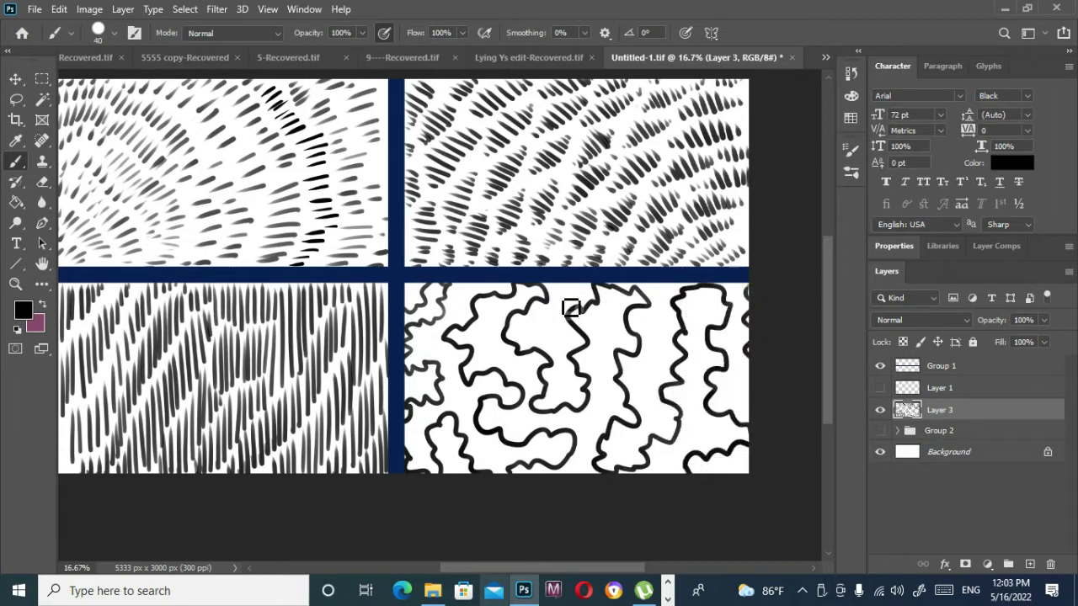
{"action": "left_click_drag", "start_coordinate": [539, 267], "coordinate": [575, 293]}
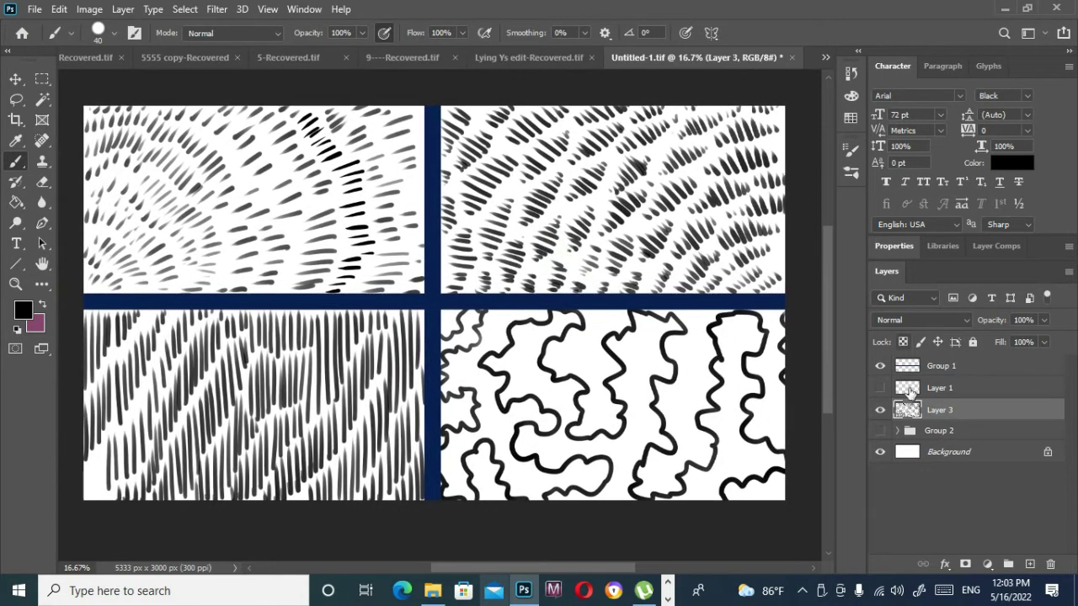
Step: Put Layer 3 into a new hidden group and add a new blank layer above it
{"action": "left_click", "coordinate": [1010, 569]}
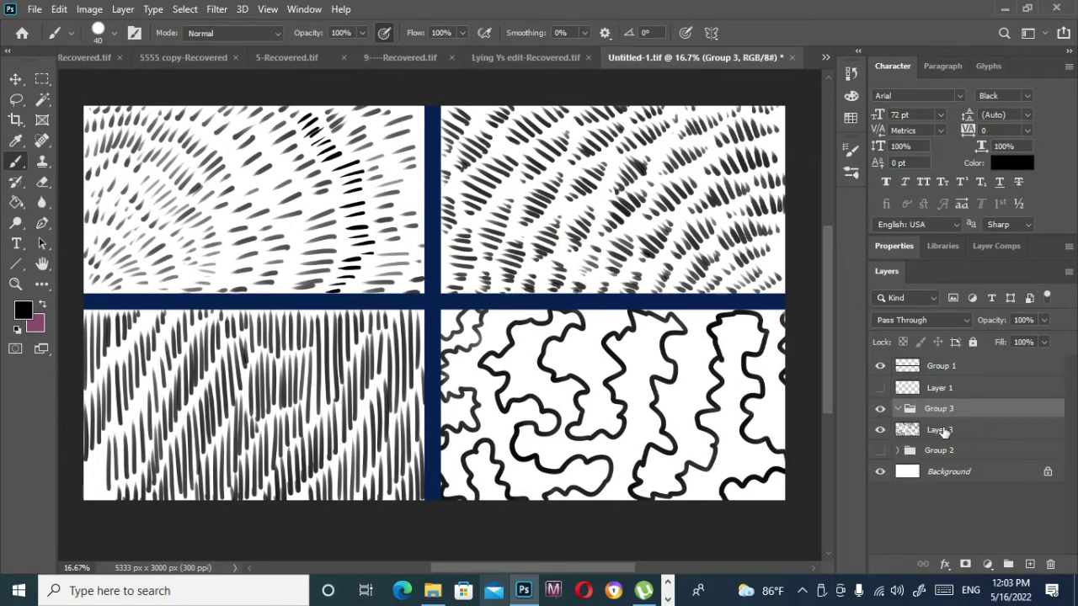
{"action": "left_click", "coordinate": [896, 409]}
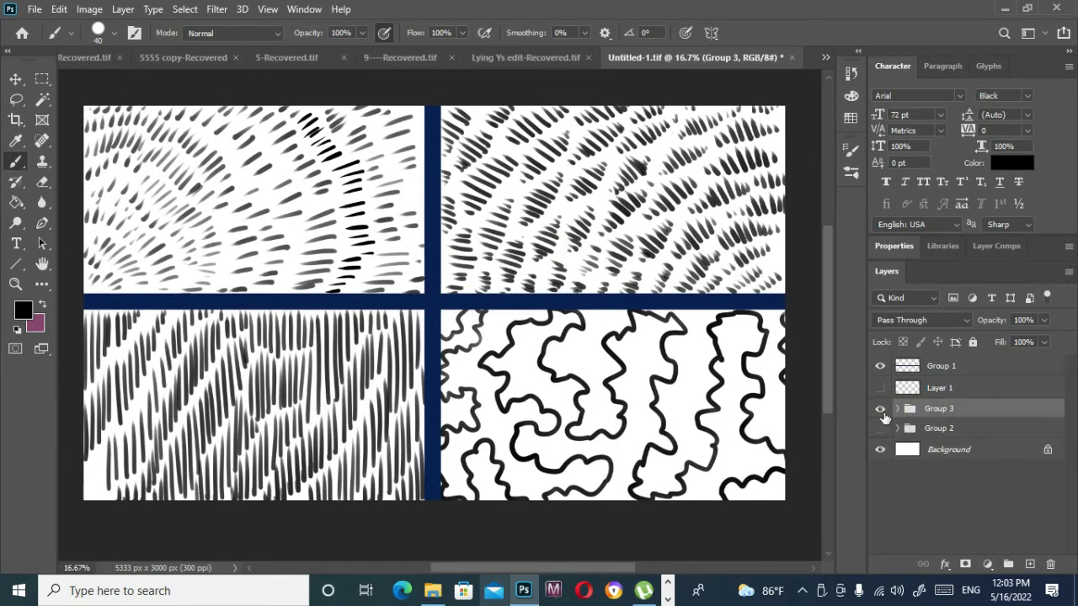
{"action": "left_click", "coordinate": [880, 409]}
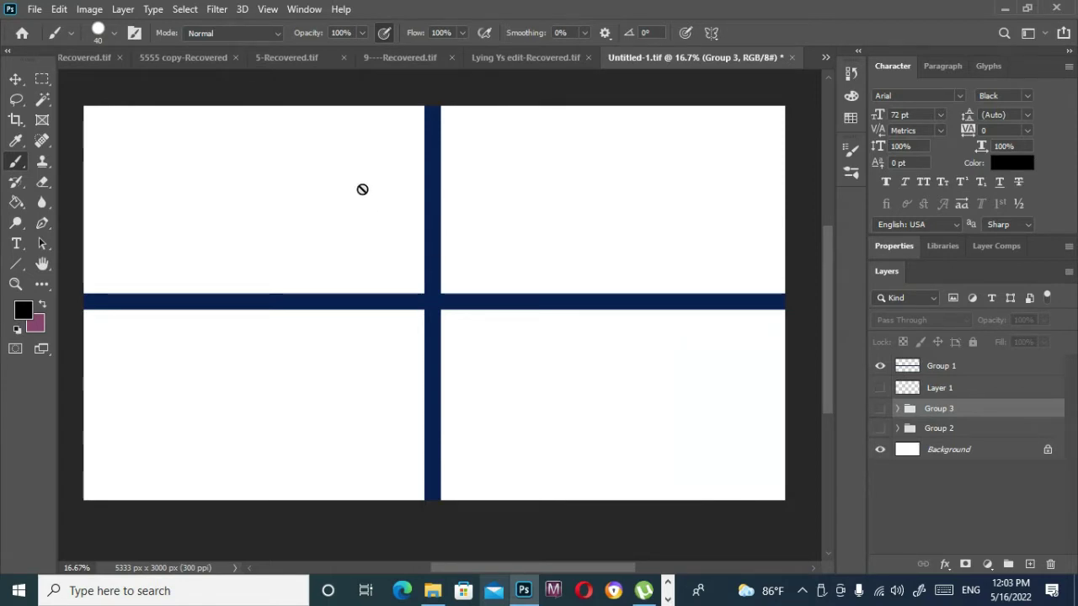
{"action": "left_click", "coordinate": [1030, 564]}
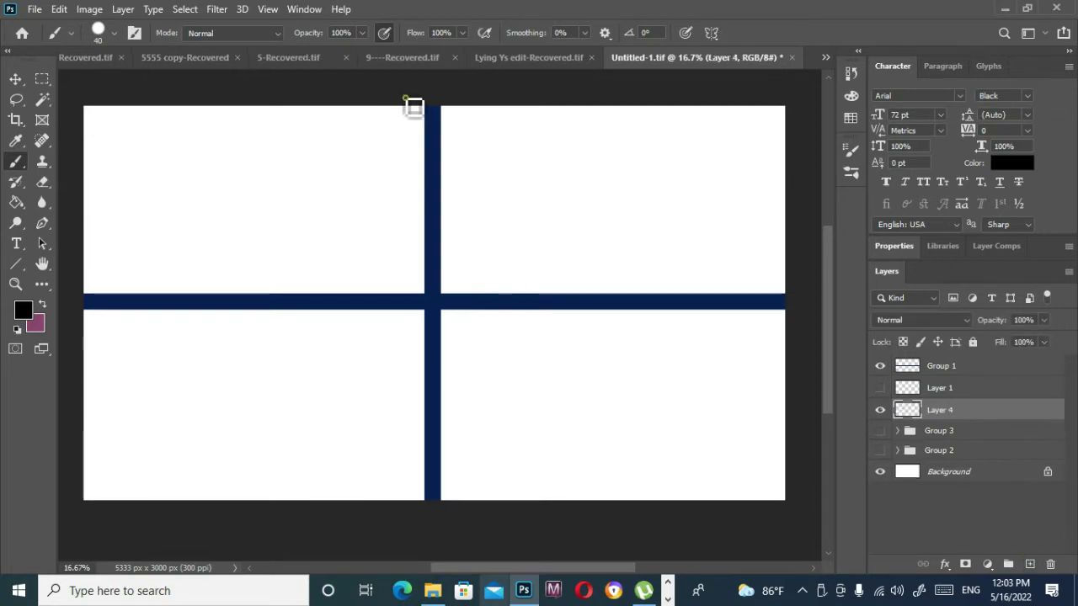
Step: Brush widely spaced flowing curves across the upper-left panel, fanning out from its upper-right corner
{"action": "mouse_move", "coordinate": [421, 108]}
{"action": "left_mouse_down"}
{"action": "mouse_move", "coordinate": [143, 298]}
{"action": "mouse_move", "coordinate": [86, 294]}
{"action": "left_mouse_up"}
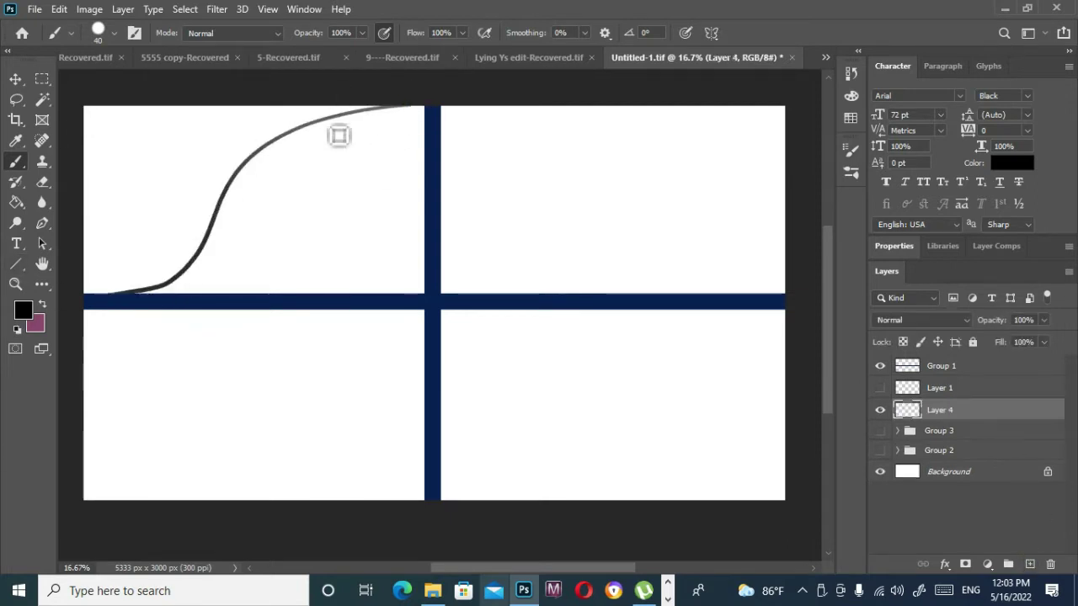
{"action": "left_click_drag", "start_coordinate": [249, 106], "coordinate": [86, 167]}
{"action": "left_click_drag", "start_coordinate": [422, 124], "coordinate": [357, 294]}
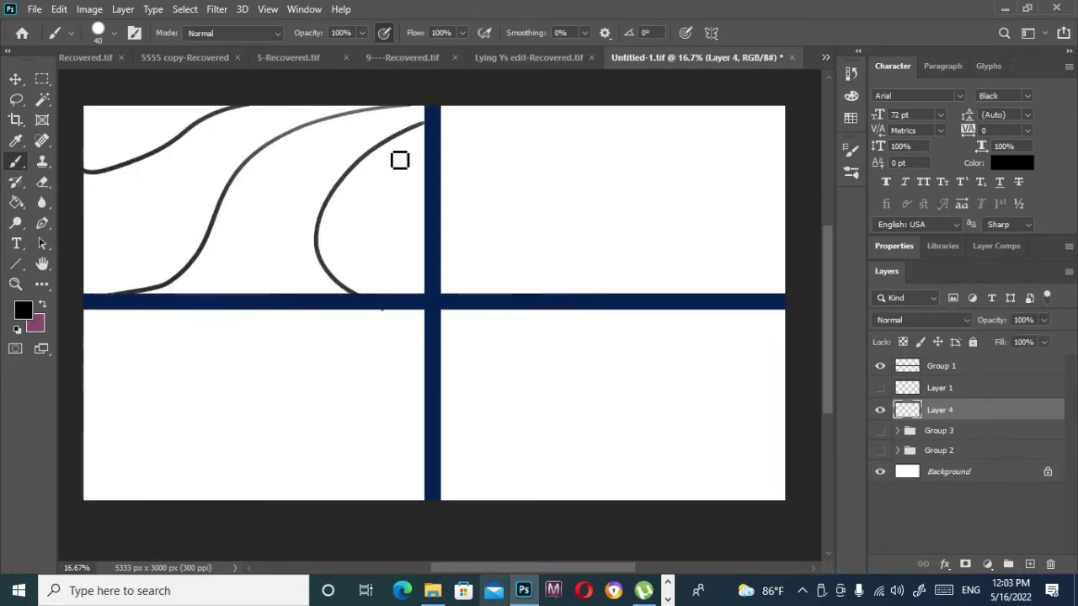
{"action": "mouse_move", "coordinate": [425, 127]}
{"action": "left_mouse_down"}
{"action": "mouse_move", "coordinate": [423, 245]}
{"action": "mouse_move", "coordinate": [411, 129]}
{"action": "mouse_move", "coordinate": [238, 294]}
{"action": "left_mouse_up"}
{"action": "left_click_drag", "start_coordinate": [86, 226], "coordinate": [314, 112]}
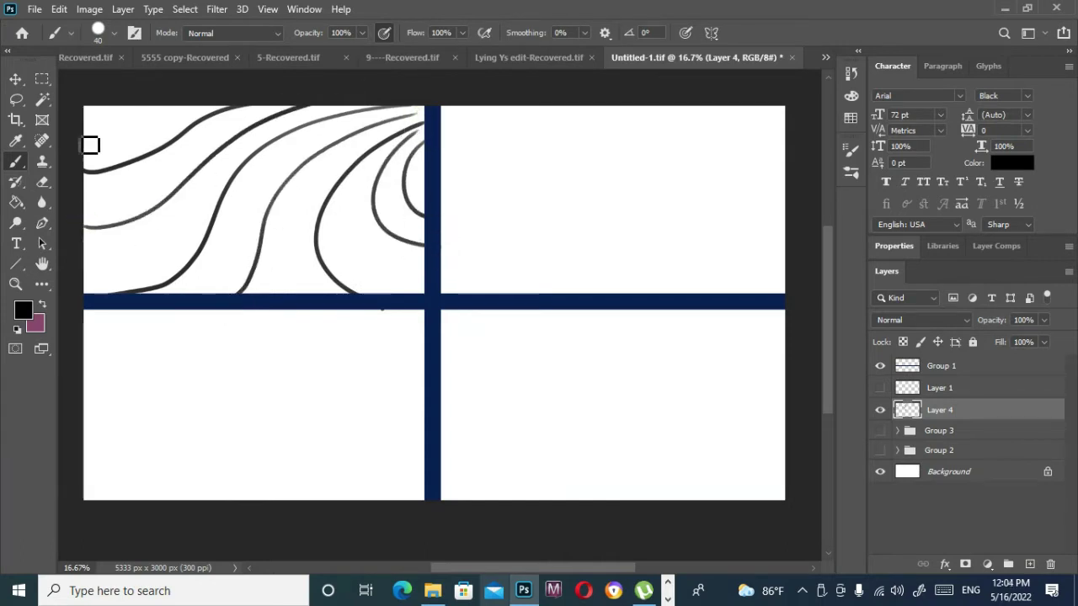
{"action": "left_click_drag", "start_coordinate": [88, 135], "coordinate": [160, 106]}
{"action": "left_click_drag", "start_coordinate": [346, 115], "coordinate": [85, 272]}
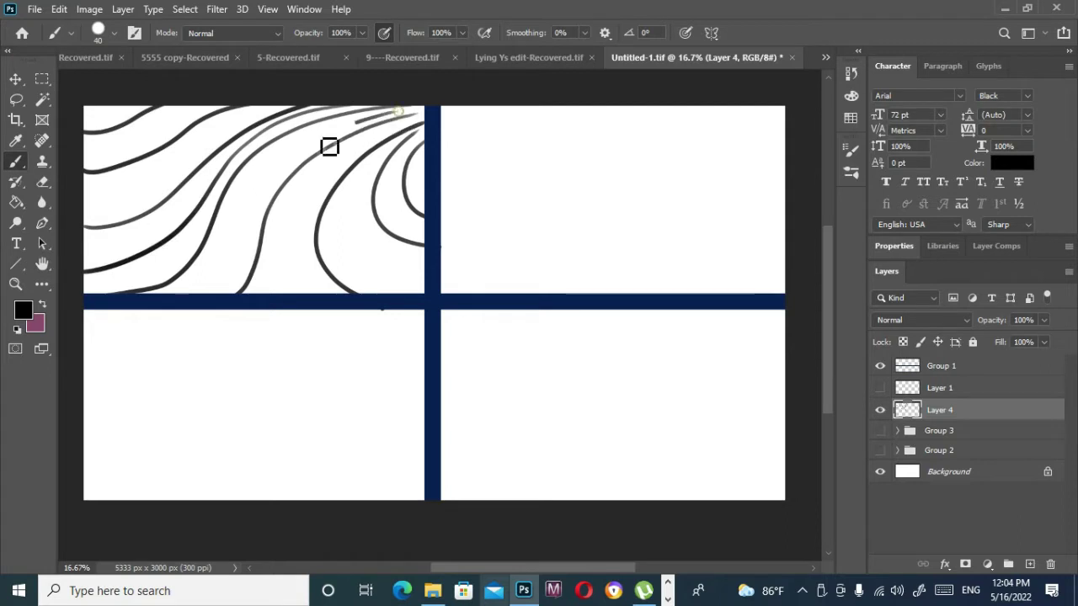
Step: Fill the gaps between the upper-left panel's flowing curves with additional curves following the same flow
{"action": "left_click_drag", "start_coordinate": [354, 123], "coordinate": [190, 294]}
{"action": "mouse_move", "coordinate": [417, 124]}
{"action": "left_mouse_down"}
{"action": "mouse_move", "coordinate": [286, 220]}
{"action": "mouse_move", "coordinate": [289, 308]}
{"action": "mouse_move", "coordinate": [438, 292]}
{"action": "left_mouse_up"}
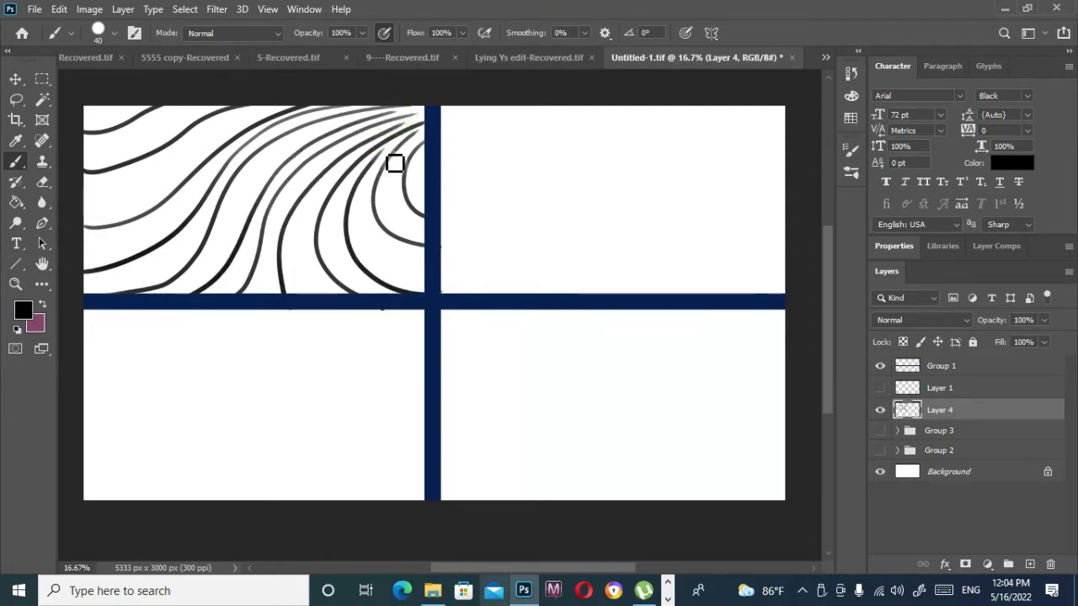
{"action": "left_click_drag", "start_coordinate": [422, 134], "coordinate": [426, 240]}
{"action": "mouse_move", "coordinate": [282, 108]}
{"action": "left_mouse_down"}
{"action": "mouse_move", "coordinate": [202, 161]}
{"action": "mouse_move", "coordinate": [84, 212]}
{"action": "left_mouse_up"}
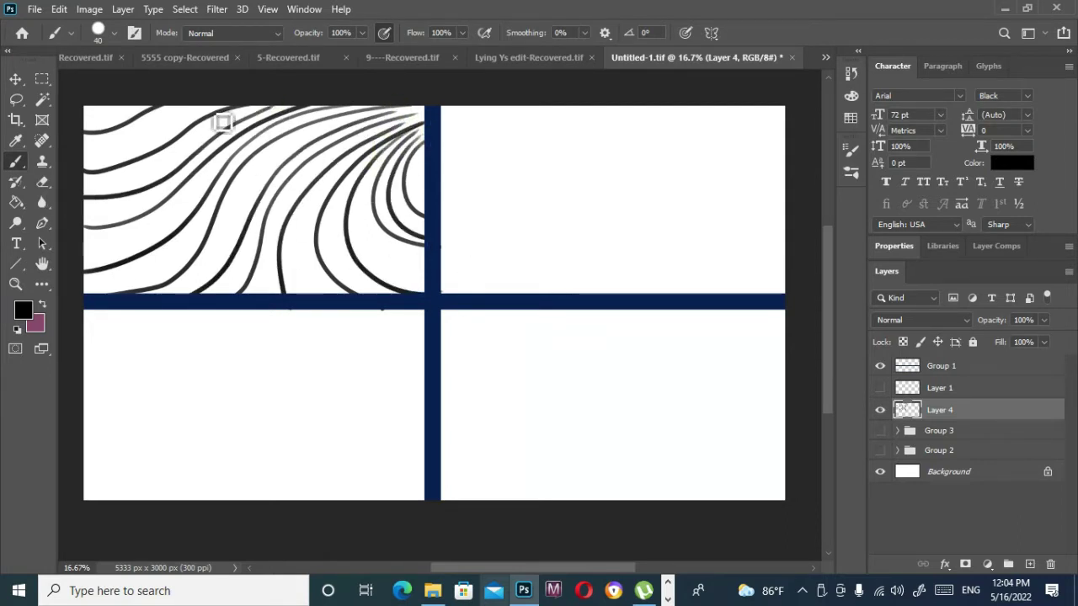
{"action": "left_click_drag", "start_coordinate": [217, 112], "coordinate": [84, 151]}
{"action": "left_click_drag", "start_coordinate": [144, 108], "coordinate": [84, 125]}
{"action": "left_click_drag", "start_coordinate": [436, 132], "coordinate": [421, 202]}
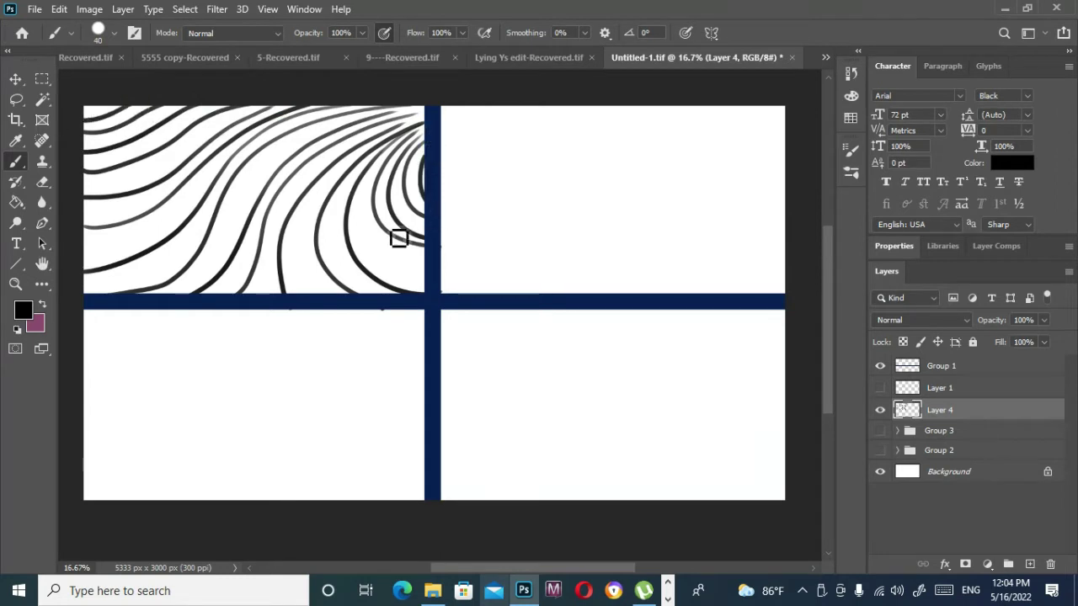
{"action": "left_click_drag", "start_coordinate": [399, 120], "coordinate": [435, 125]}
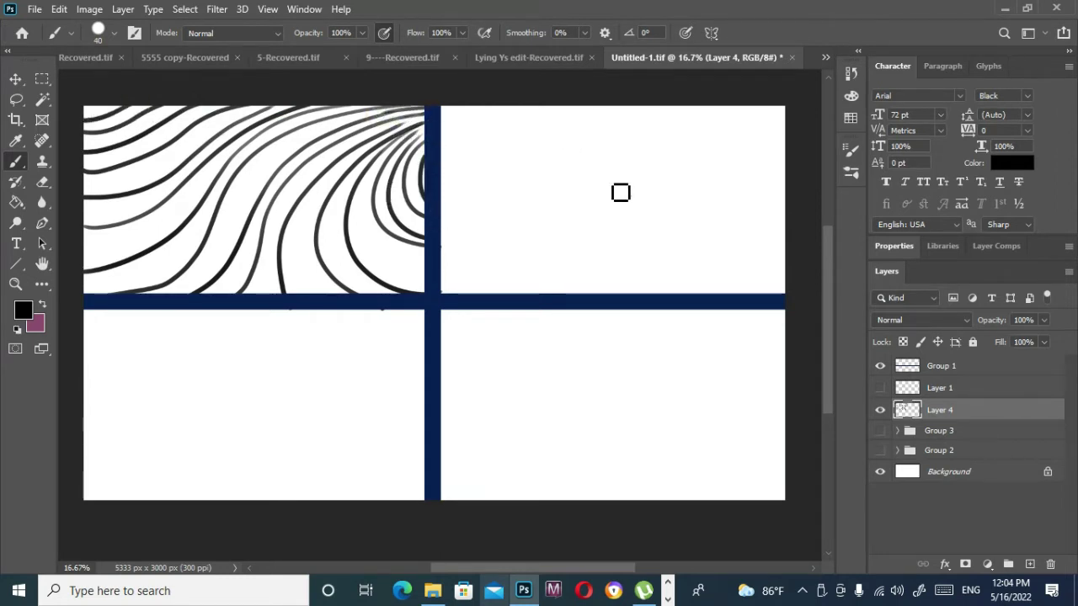
Step: Brush widely spaced straight diagonal lines across the upper-right panel, fanning out from its lower-right corner
{"action": "left_click_drag", "start_coordinate": [468, 119], "coordinate": [714, 294]}
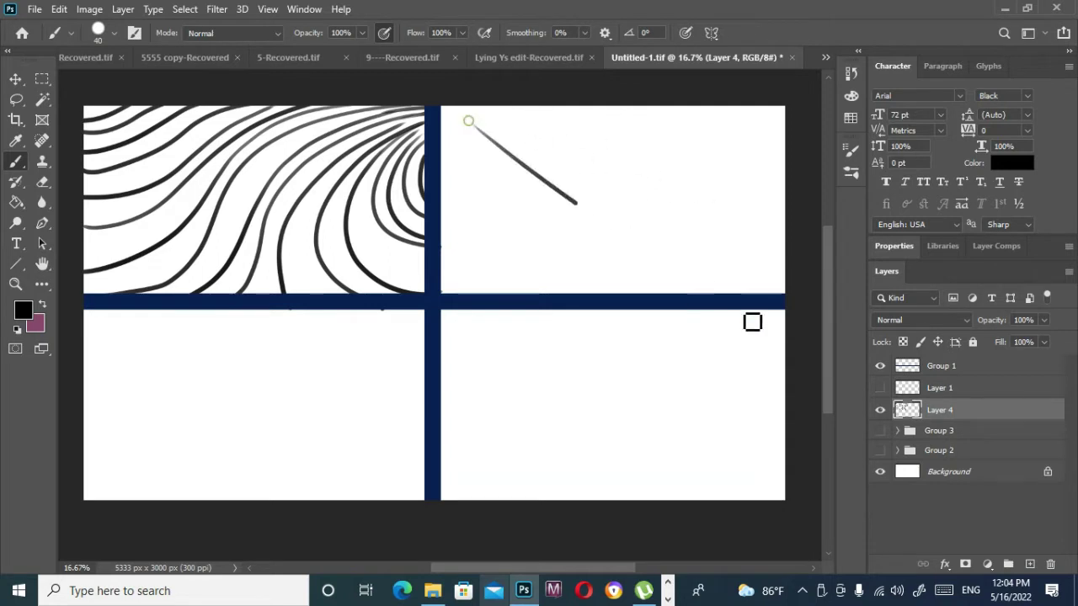
{"action": "left_click_drag", "start_coordinate": [502, 115], "coordinate": [732, 293]}
{"action": "left_click_drag", "start_coordinate": [542, 103], "coordinate": [757, 286]}
{"action": "left_click_drag", "start_coordinate": [601, 104], "coordinate": [777, 288]}
{"action": "left_click_drag", "start_coordinate": [657, 105], "coordinate": [785, 266]}
{"action": "mouse_move", "coordinate": [697, 106]}
{"action": "left_mouse_down"}
{"action": "mouse_move", "coordinate": [785, 255]}
{"action": "mouse_move", "coordinate": [785, 228]}
{"action": "left_mouse_up"}
{"action": "left_click_drag", "start_coordinate": [448, 164], "coordinate": [608, 305]}
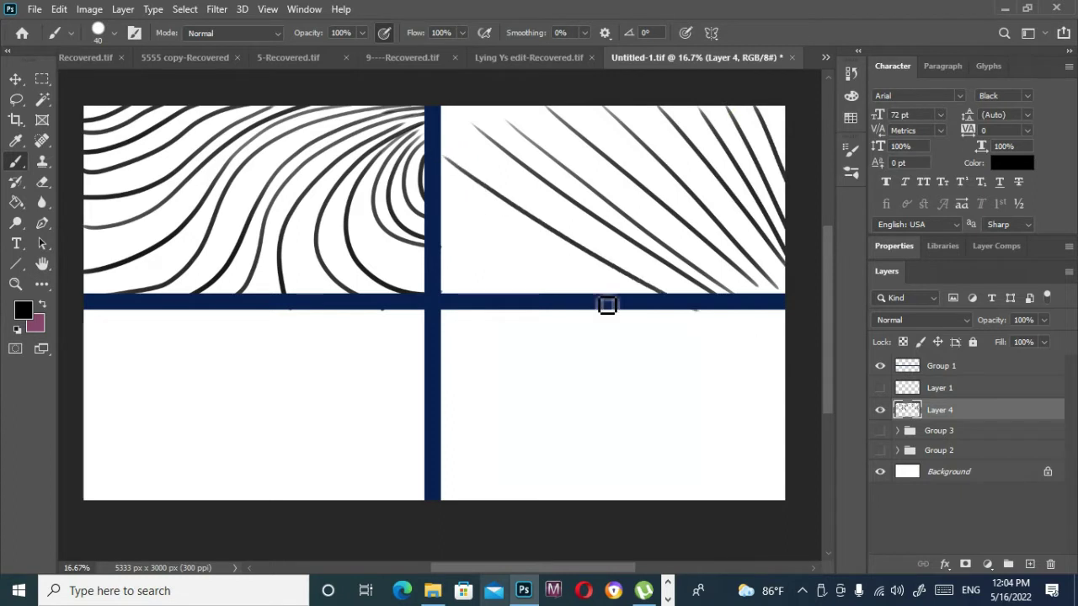
{"action": "left_click_drag", "start_coordinate": [448, 228], "coordinate": [587, 316]}
{"action": "left_click_drag", "start_coordinate": [449, 268], "coordinate": [564, 300]}
{"action": "left_click_drag", "start_coordinate": [442, 286], "coordinate": [495, 295]}
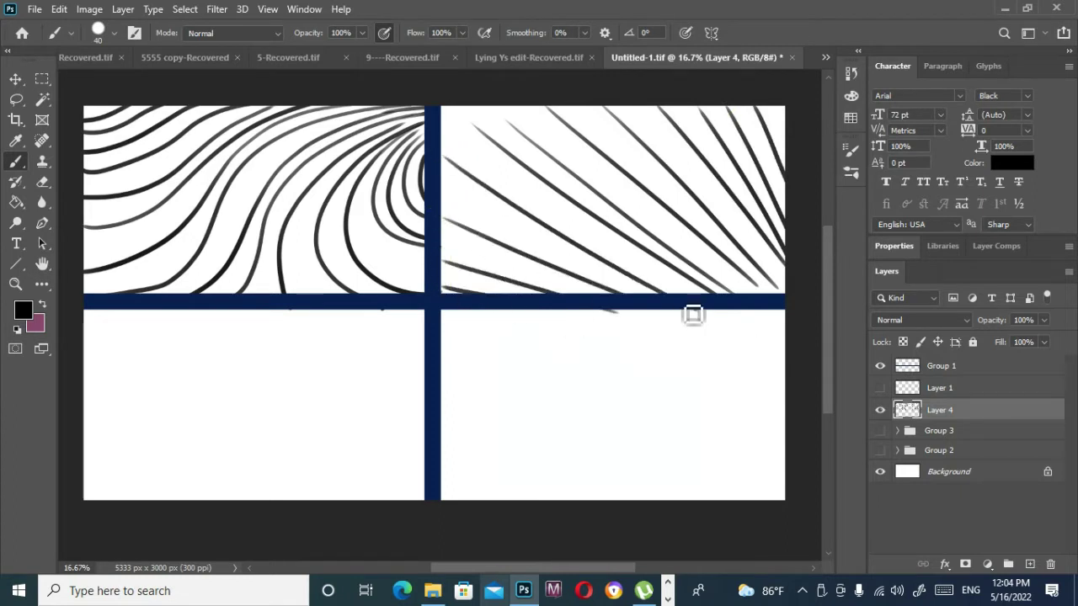
Step: Add in-between diagonal lines to the lower-left half of the upper-right panel's fan
{"action": "left_click_drag", "start_coordinate": [462, 144], "coordinate": [695, 309]}
{"action": "left_click_drag", "start_coordinate": [479, 210], "coordinate": [667, 312]}
{"action": "left_click_drag", "start_coordinate": [507, 140], "coordinate": [692, 282]}
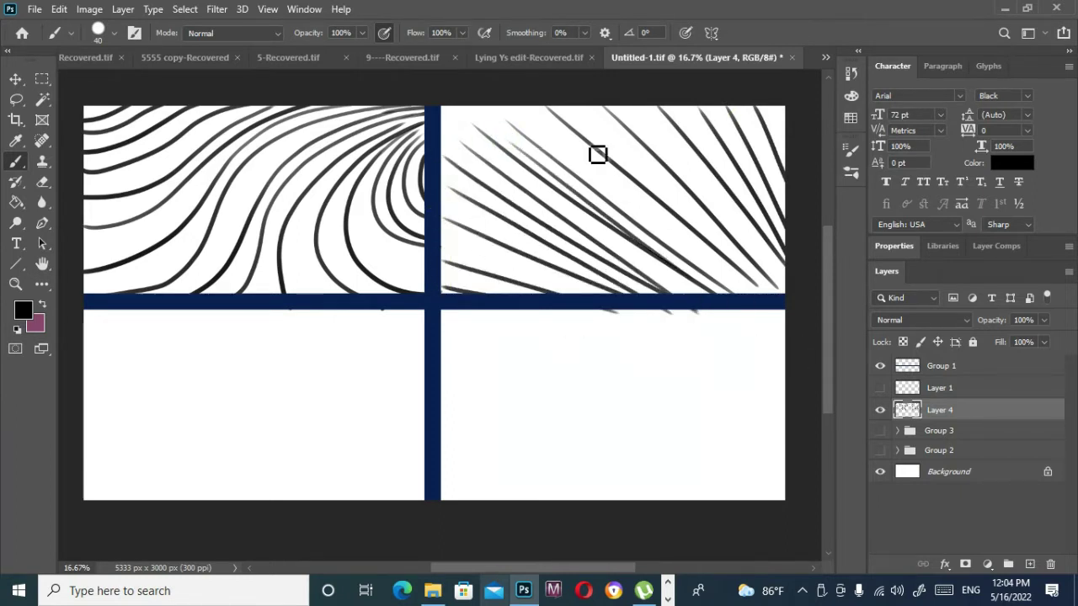
{"action": "left_click_drag", "start_coordinate": [543, 121], "coordinate": [767, 293]}
{"action": "key", "text": "ctrl+z"}
{"action": "left_click_drag", "start_coordinate": [543, 129], "coordinate": [772, 334]}
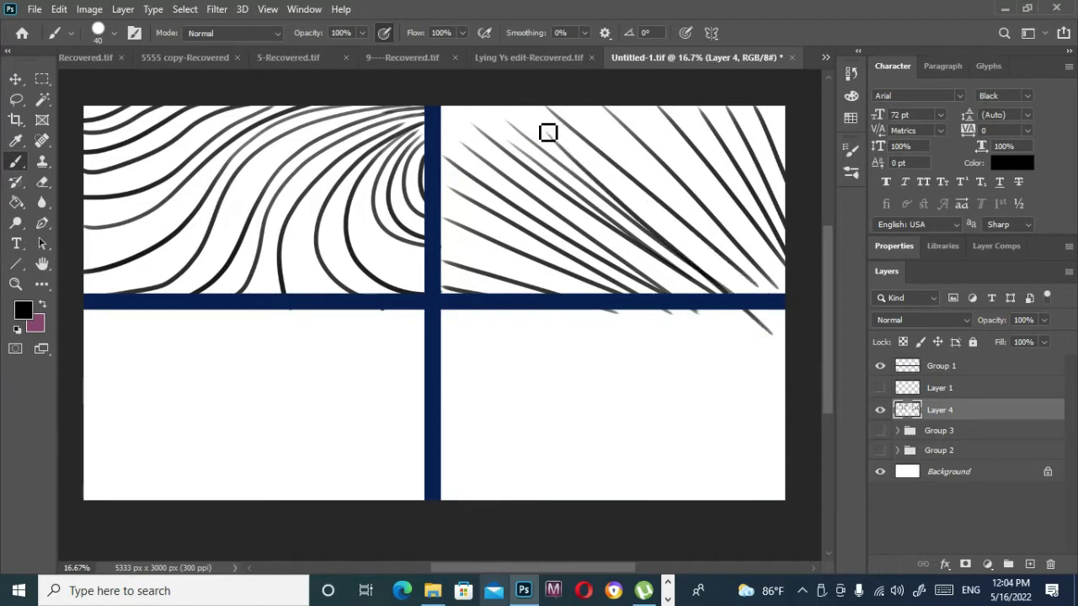
{"action": "key", "text": "ctrl+z"}
Step: Add in-between diagonal lines from the middle to the upper-right part of the upper-right panel's fan
{"action": "left_click_drag", "start_coordinate": [541, 126], "coordinate": [750, 301]}
{"action": "left_click_drag", "start_coordinate": [583, 113], "coordinate": [764, 278]}
{"action": "left_click_drag", "start_coordinate": [646, 119], "coordinate": [775, 271]}
{"action": "left_click_drag", "start_coordinate": [694, 119], "coordinate": [788, 249]}
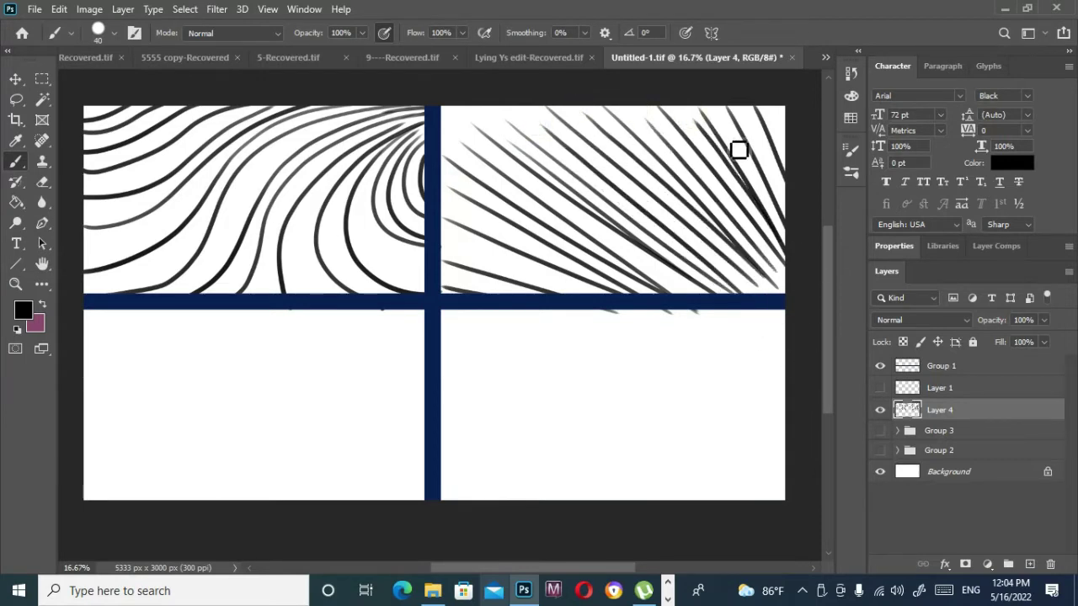
Step: Add in-between lines near the upper-right corner of the upper-right panel's fan, undoing and redrawing misplaced strokes
{"action": "key", "text": "ctrl+z"}
{"action": "left_click_drag", "start_coordinate": [680, 109], "coordinate": [779, 256]}
{"action": "key", "text": "ctrl+z"}
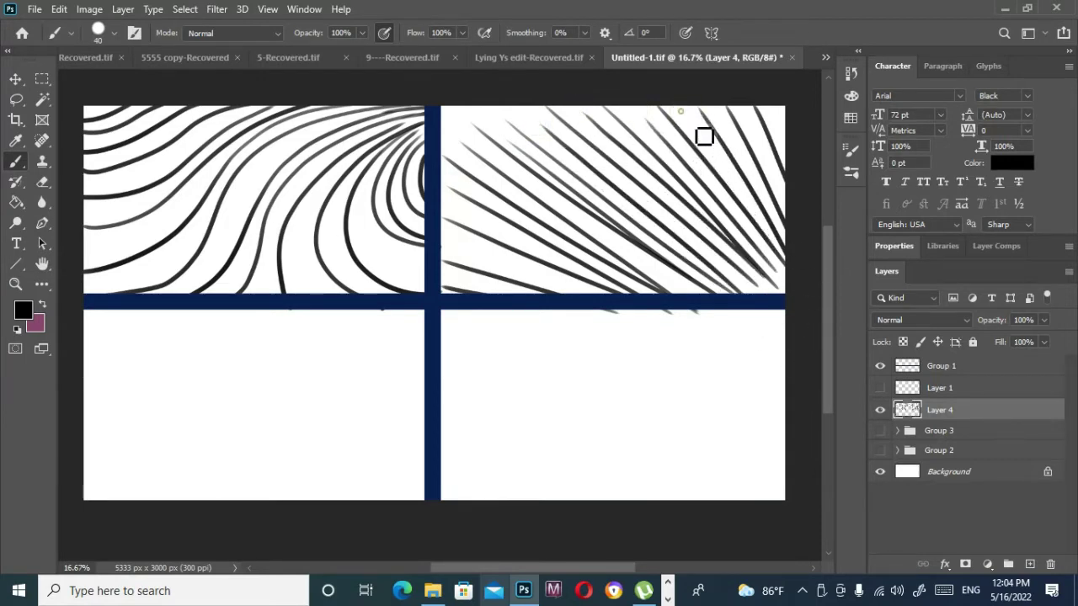
{"action": "left_click_drag", "start_coordinate": [680, 111], "coordinate": [783, 241]}
{"action": "key", "text": "ctrl+z"}
{"action": "mouse_move", "coordinate": [719, 114]}
{"action": "left_mouse_down"}
{"action": "mouse_move", "coordinate": [785, 221]}
{"action": "mouse_move", "coordinate": [803, 281]}
{"action": "mouse_move", "coordinate": [784, 243]}
{"action": "left_mouse_up"}
{"action": "key", "text": "ctrl+z"}
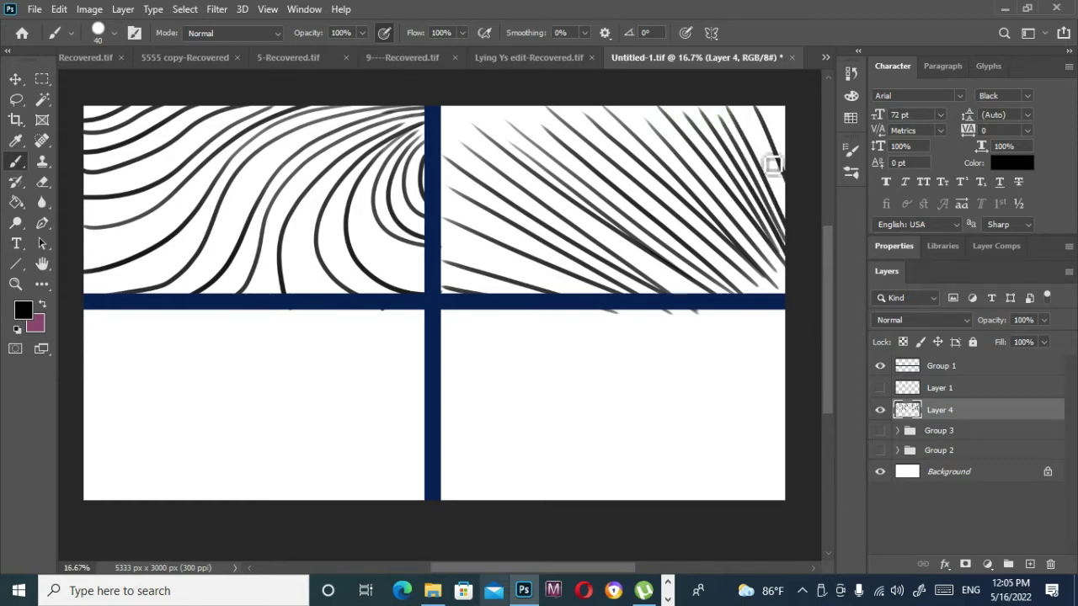
{"action": "mouse_move", "coordinate": [753, 113]}
{"action": "left_mouse_down"}
{"action": "mouse_move", "coordinate": [788, 192]}
{"action": "mouse_move", "coordinate": [788, 128]}
{"action": "left_mouse_up"}
Step: Add more in-between diagonal lines across the lower-left and central parts of the upper-right panel's fan
{"action": "left_click_drag", "start_coordinate": [522, 179], "coordinate": [756, 353]}
{"action": "key", "text": "ctrl+z"}
{"action": "left_click_drag", "start_coordinate": [478, 172], "coordinate": [688, 306]}
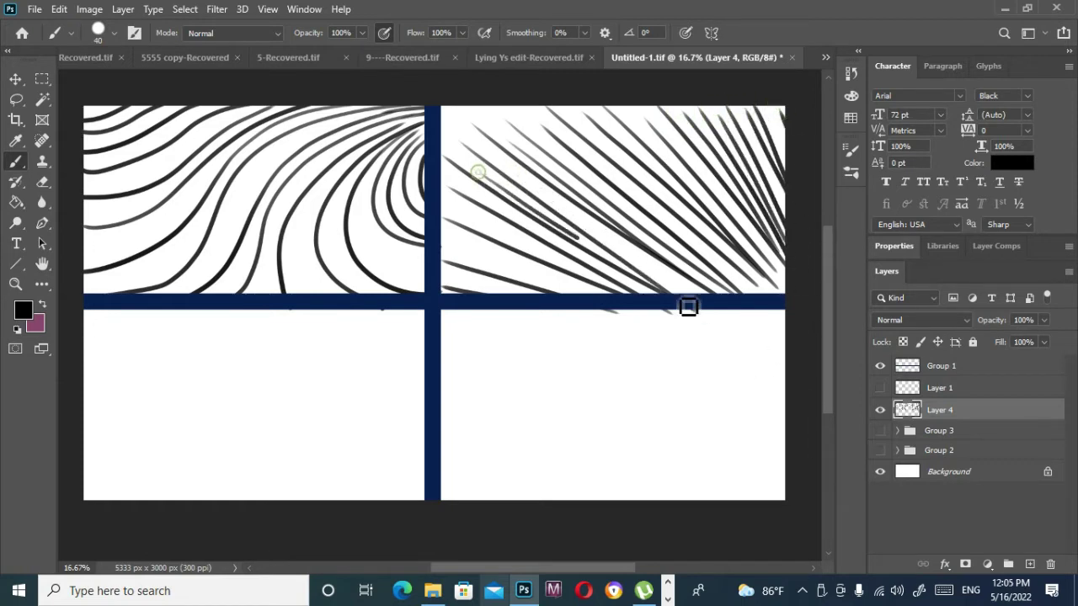
{"action": "key", "text": "ctrl+z"}
{"action": "mouse_move", "coordinate": [505, 167]}
{"action": "left_mouse_down"}
{"action": "mouse_move", "coordinate": [680, 270]}
{"action": "mouse_move", "coordinate": [722, 318]}
{"action": "left_mouse_up"}
{"action": "key", "text": "ctrl+z"}
{"action": "key", "text": "ctrl+z"}
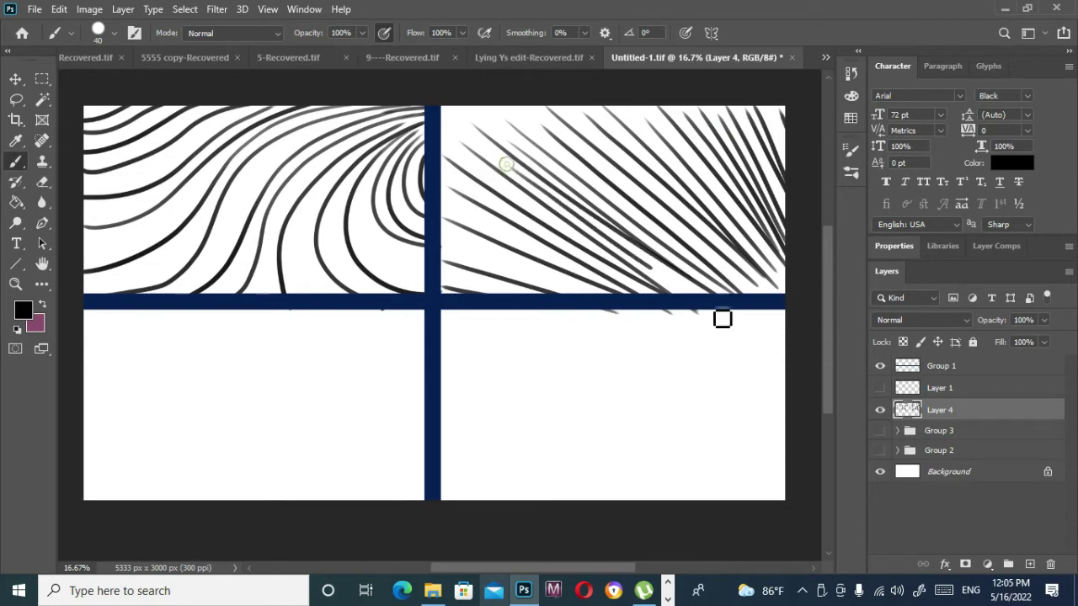
{"action": "left_click_drag", "start_coordinate": [460, 212], "coordinate": [616, 287]}
{"action": "key", "text": "ctrl+z"}
{"action": "left_click_drag", "start_coordinate": [450, 244], "coordinate": [608, 313]}
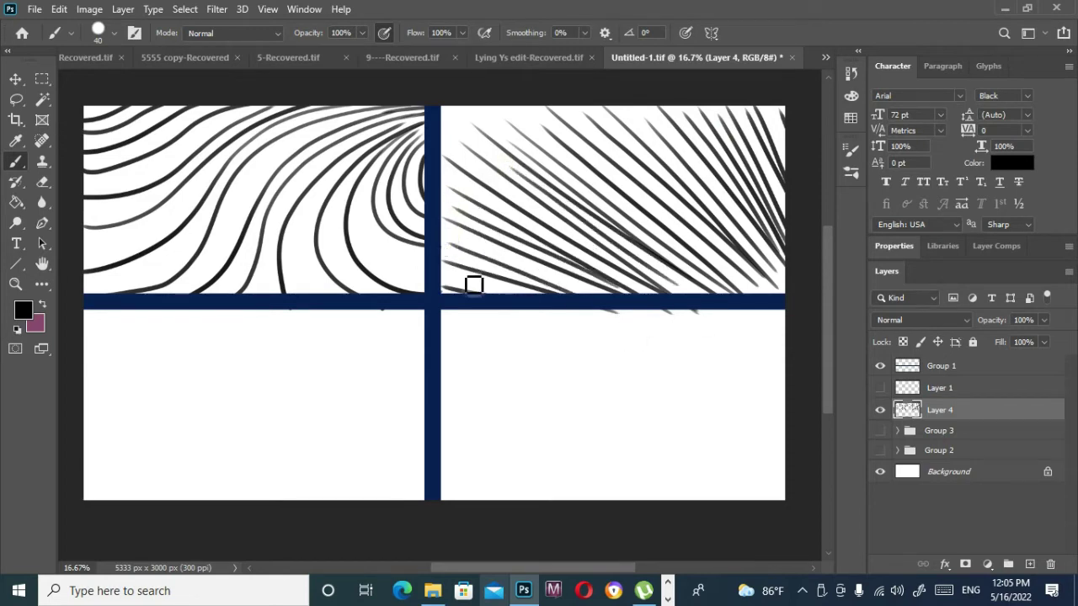
{"action": "left_click_drag", "start_coordinate": [474, 285], "coordinate": [580, 325]}
{"action": "left_click_drag", "start_coordinate": [481, 173], "coordinate": [598, 253]}
{"action": "left_click_drag", "start_coordinate": [600, 183], "coordinate": [739, 291]}
{"action": "left_click_drag", "start_coordinate": [640, 200], "coordinate": [756, 293]}
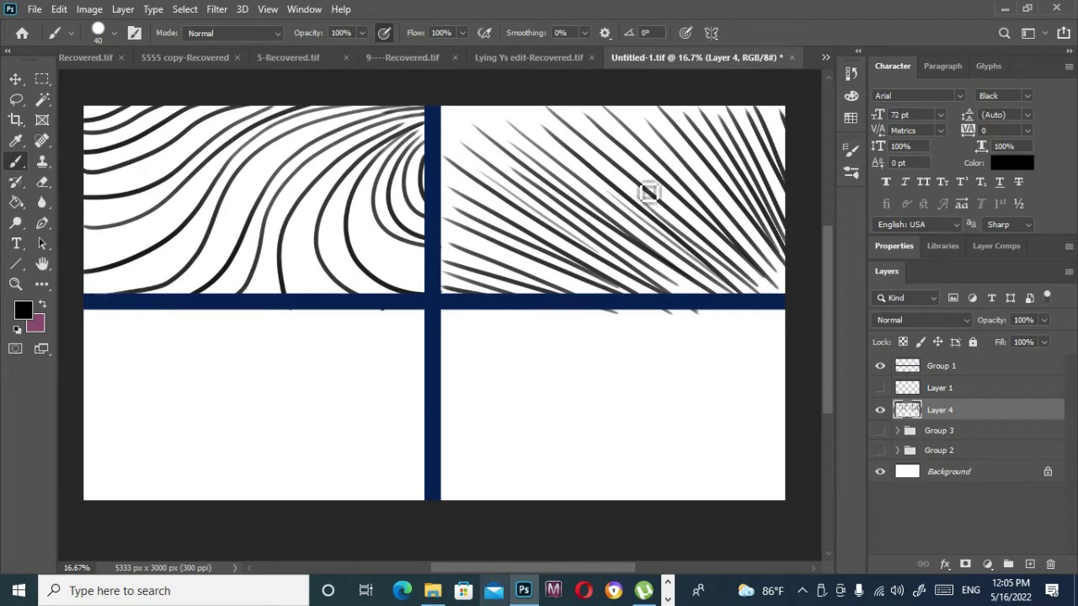
Step: Brush parallel lines from the upper-right panel's right edge down to its bottom edge, crossing the fan in the opposite direction
{"action": "left_click_drag", "start_coordinate": [783, 174], "coordinate": [665, 242]}
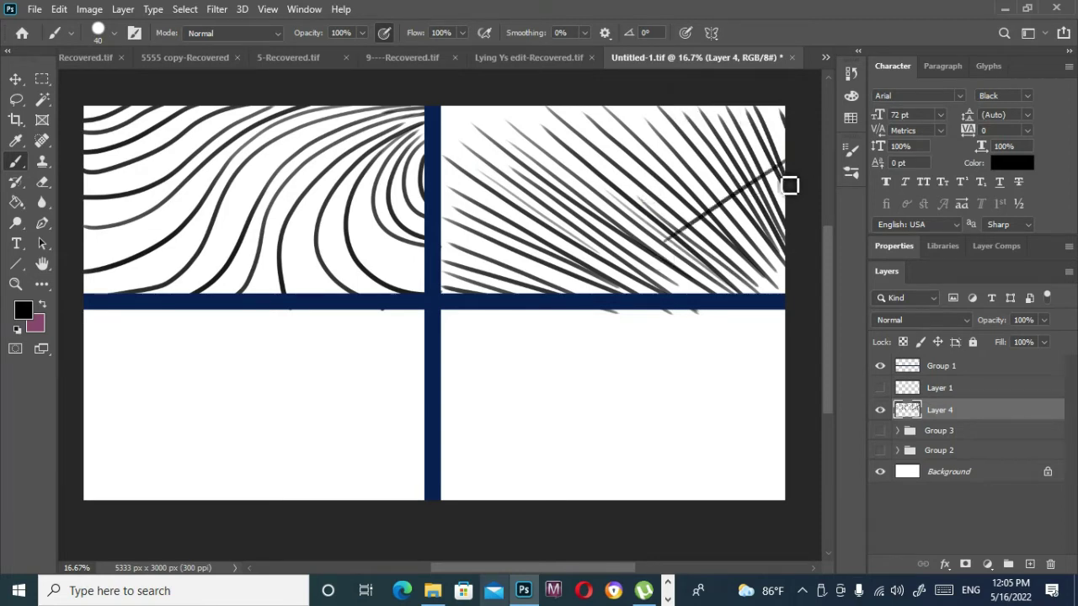
{"action": "key", "text": "ctrl+z"}
{"action": "mouse_move", "coordinate": [782, 137]}
{"action": "left_mouse_down"}
{"action": "mouse_move", "coordinate": [552, 293]}
{"action": "mouse_move", "coordinate": [541, 322]}
{"action": "left_mouse_up"}
{"action": "left_click_drag", "start_coordinate": [787, 173], "coordinate": [593, 303]}
{"action": "mouse_move", "coordinate": [779, 192]}
{"action": "left_mouse_down"}
{"action": "mouse_move", "coordinate": [624, 315]}
{"action": "mouse_move", "coordinate": [666, 299]}
{"action": "left_mouse_up"}
{"action": "left_click_drag", "start_coordinate": [792, 221], "coordinate": [678, 300]}
{"action": "left_click_drag", "start_coordinate": [779, 252], "coordinate": [716, 313]}
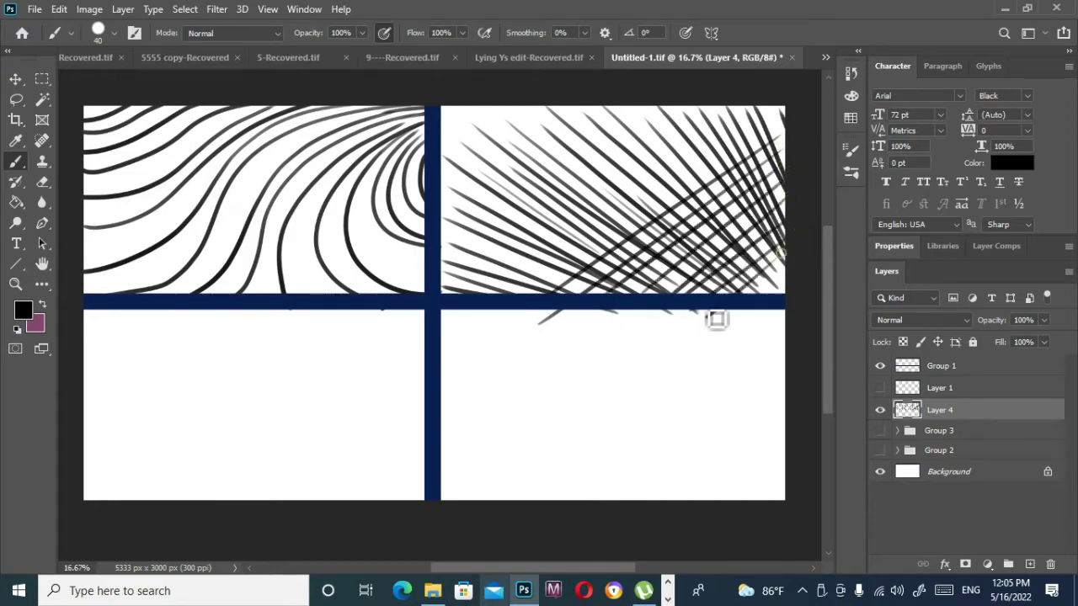
Step: Continue the opposite-direction crossing lines over the rest of the upper-right panel up to its upper-left corner
{"action": "left_click_drag", "start_coordinate": [777, 158], "coordinate": [541, 284]}
{"action": "left_click_drag", "start_coordinate": [774, 117], "coordinate": [484, 290]}
{"action": "left_click_drag", "start_coordinate": [725, 122], "coordinate": [450, 278]}
{"action": "left_click_drag", "start_coordinate": [645, 152], "coordinate": [429, 273]}
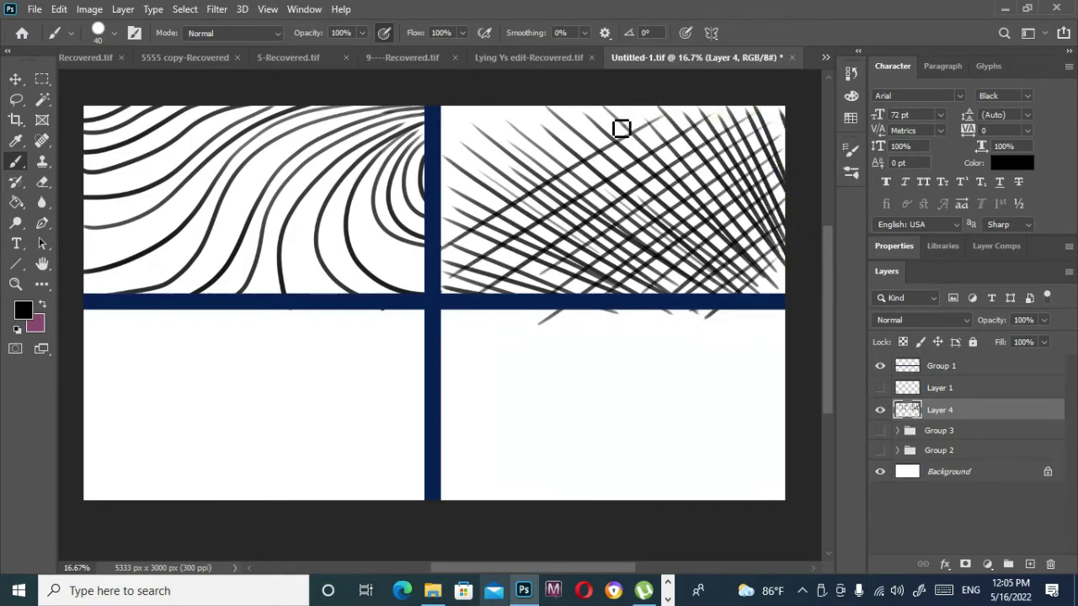
{"action": "left_click_drag", "start_coordinate": [609, 127], "coordinate": [448, 218]}
{"action": "left_click_drag", "start_coordinate": [542, 140], "coordinate": [463, 187]}
{"action": "left_click_drag", "start_coordinate": [508, 139], "coordinate": [455, 170]}
{"action": "left_click_drag", "start_coordinate": [497, 128], "coordinate": [452, 154]}
Step: Fill the gaps along the top edge and lower part of the upper-right panel with additional crossing lines
{"action": "left_click_drag", "start_coordinate": [659, 106], "coordinate": [624, 117]}
{"action": "left_click_drag", "start_coordinate": [693, 113], "coordinate": [647, 139]}
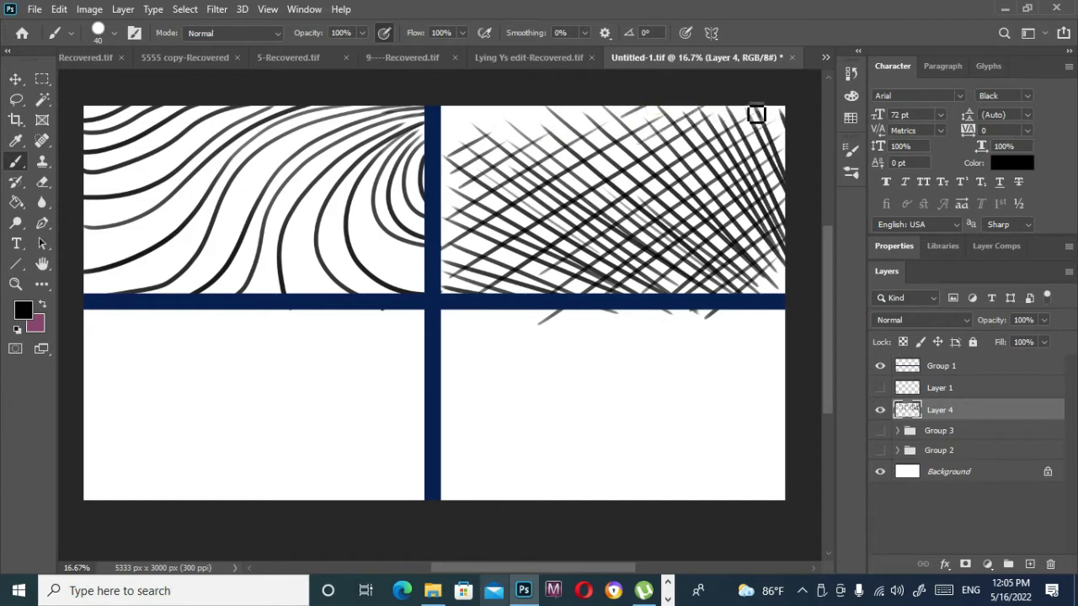
{"action": "left_click_drag", "start_coordinate": [756, 109], "coordinate": [681, 150]}
{"action": "left_click_drag", "start_coordinate": [594, 206], "coordinate": [463, 291]}
{"action": "left_click_drag", "start_coordinate": [605, 246], "coordinate": [543, 297]}
{"action": "left_click_drag", "start_coordinate": [696, 251], "coordinate": [617, 313]}
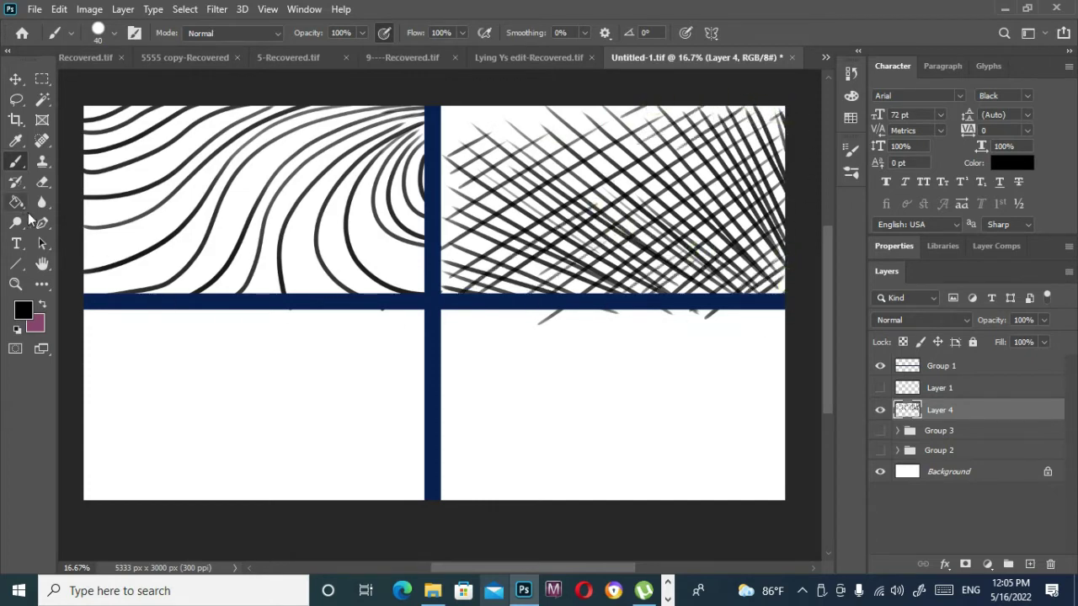
Step: Erase the stroke ends that stick out below the horizontal navy bar into the lower-right panel
{"action": "left_click", "coordinate": [42, 182]}
{"action": "left_click_drag", "start_coordinate": [590, 318], "coordinate": [539, 323]}
{"action": "left_click_drag", "start_coordinate": [726, 323], "coordinate": [614, 331]}
{"action": "key", "text": "bracketright"}
{"action": "key", "text": "bracketright"}
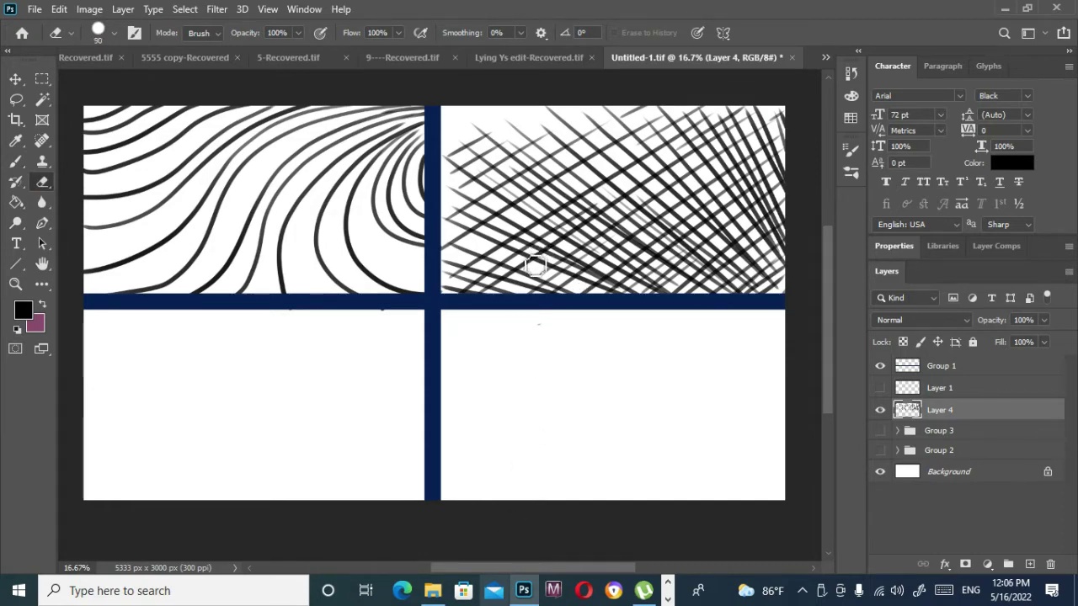
Step: Try filling the lower-left panel with closely spaced vertical columns of short brush dashes, starting from its left edge
{"action": "left_click_drag", "start_coordinate": [315, 361], "coordinate": [340, 291]}
{"action": "left_click", "coordinate": [15, 161]}
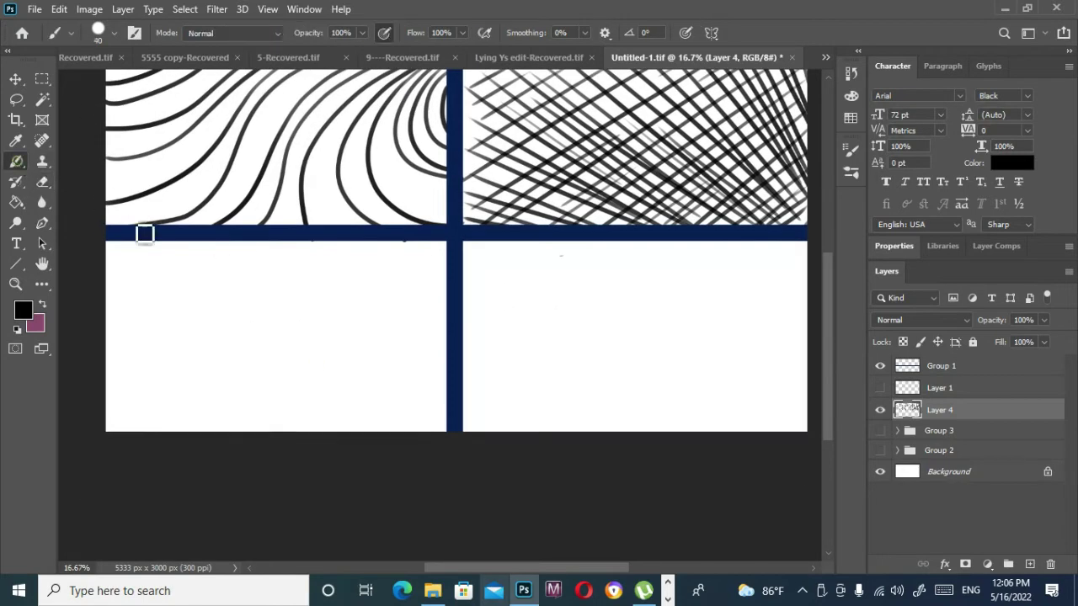
{"action": "left_click_drag", "start_coordinate": [124, 277], "coordinate": [127, 430]}
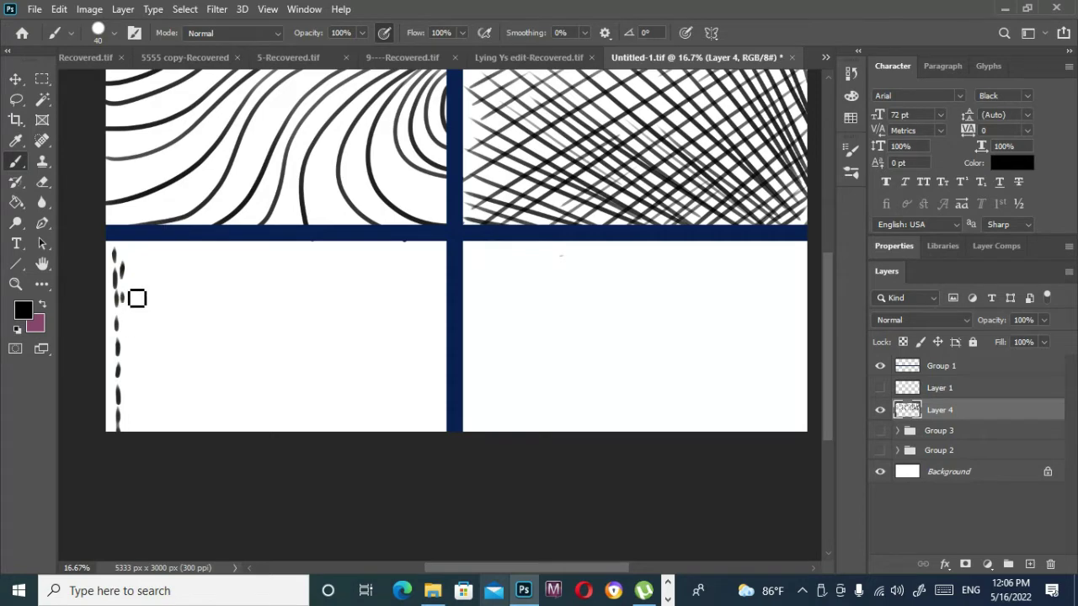
{"action": "left_click_drag", "start_coordinate": [133, 298], "coordinate": [124, 424]}
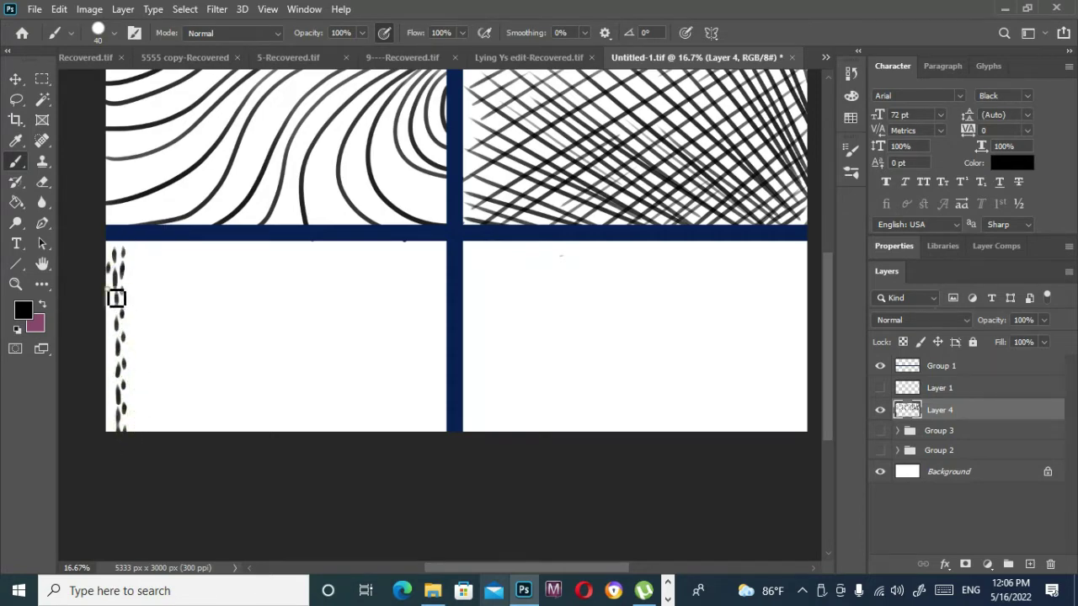
{"action": "left_click_drag", "start_coordinate": [117, 298], "coordinate": [109, 407]}
{"action": "left_click_drag", "start_coordinate": [108, 422], "coordinate": [109, 432]}
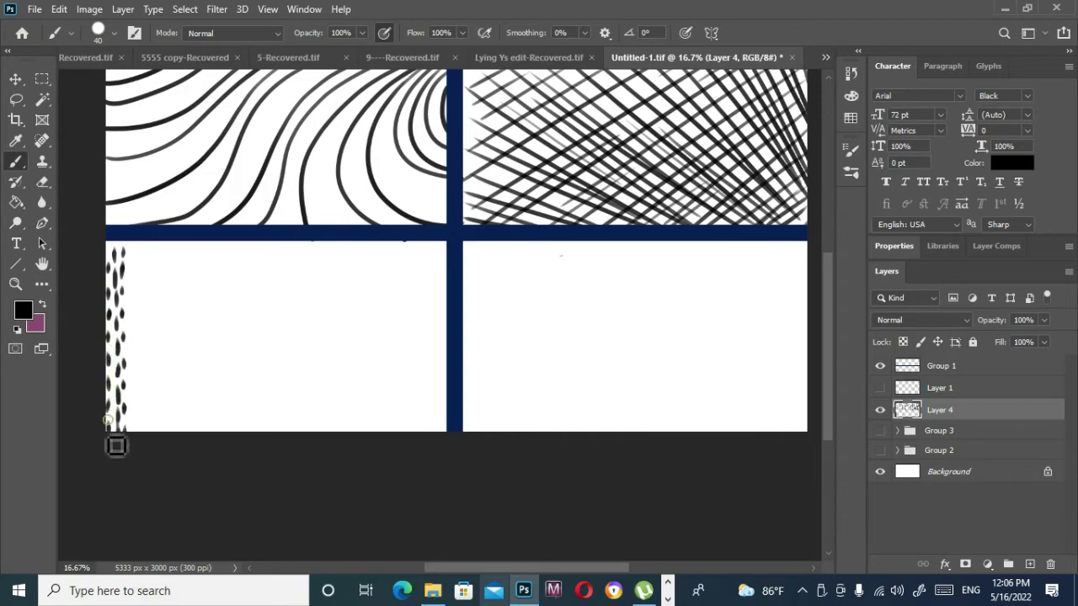
{"action": "left_click_drag", "start_coordinate": [105, 242], "coordinate": [131, 264]}
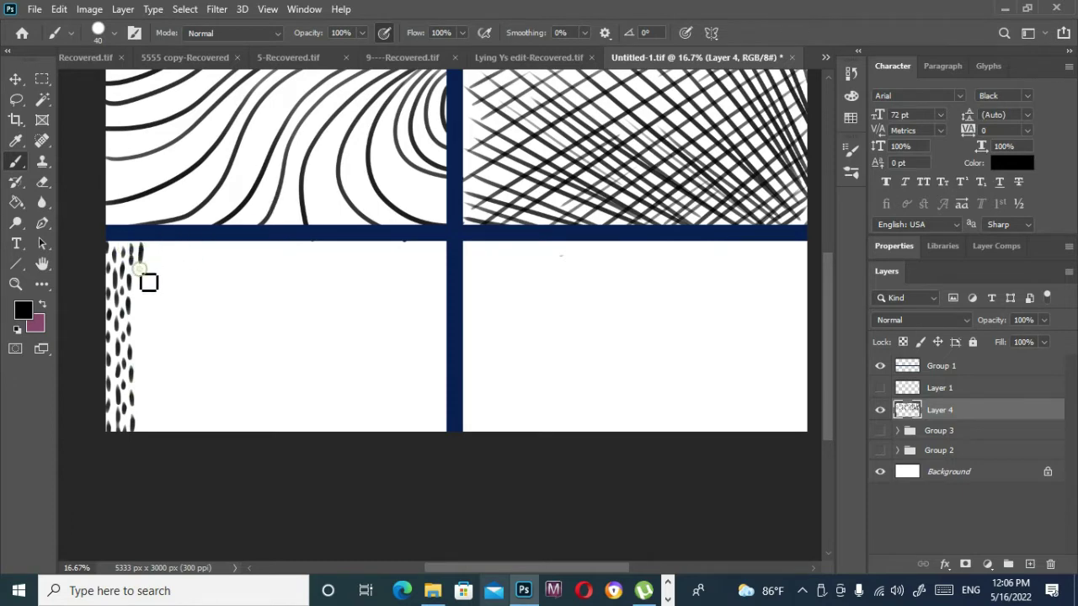
{"action": "left_click_drag", "start_coordinate": [139, 269], "coordinate": [141, 280]}
{"action": "left_click_drag", "start_coordinate": [149, 318], "coordinate": [149, 433]}
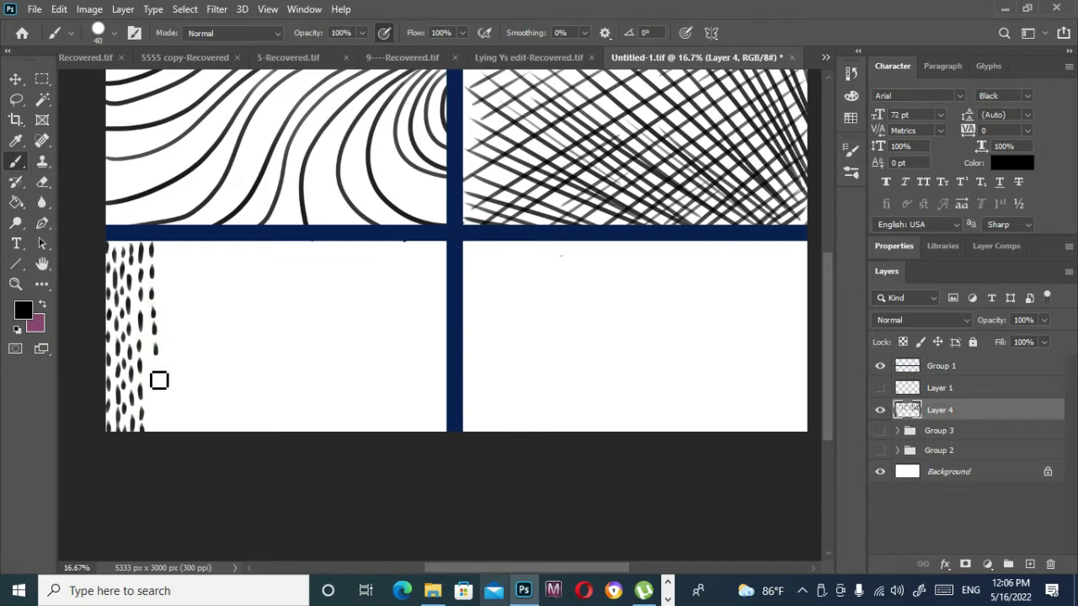
{"action": "left_click_drag", "start_coordinate": [159, 380], "coordinate": [163, 429]}
{"action": "left_click_drag", "start_coordinate": [175, 329], "coordinate": [176, 437]}
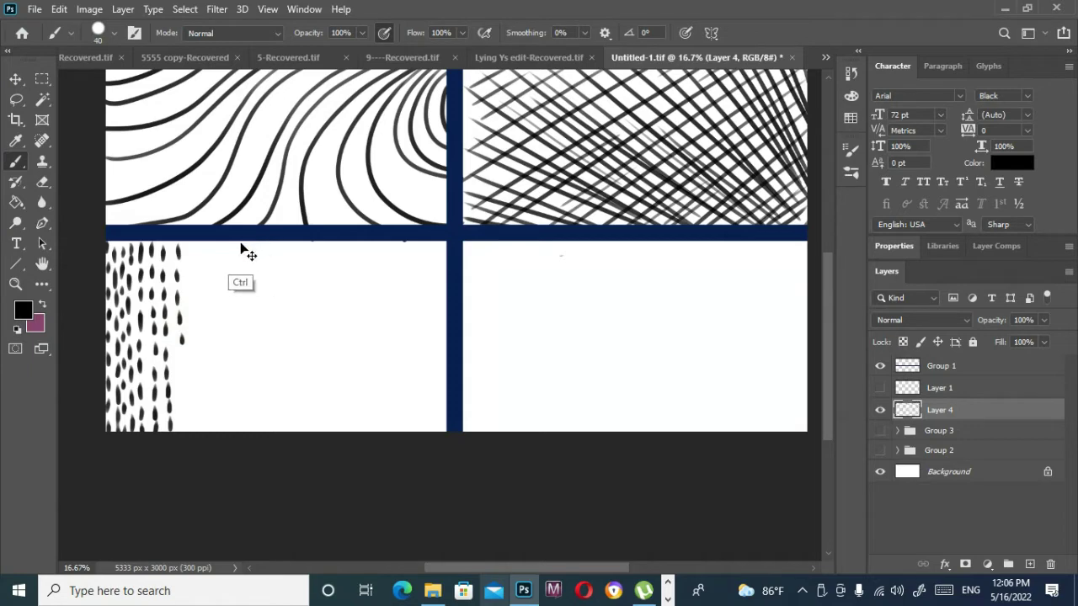
Step: Undo the last dash columns and erase the remaining dashes from the lower-left panel
{"action": "key", "text": "ctrl+z"}
{"action": "key", "text": "ctrl+z"}
{"action": "key", "text": "ctrl+z"}
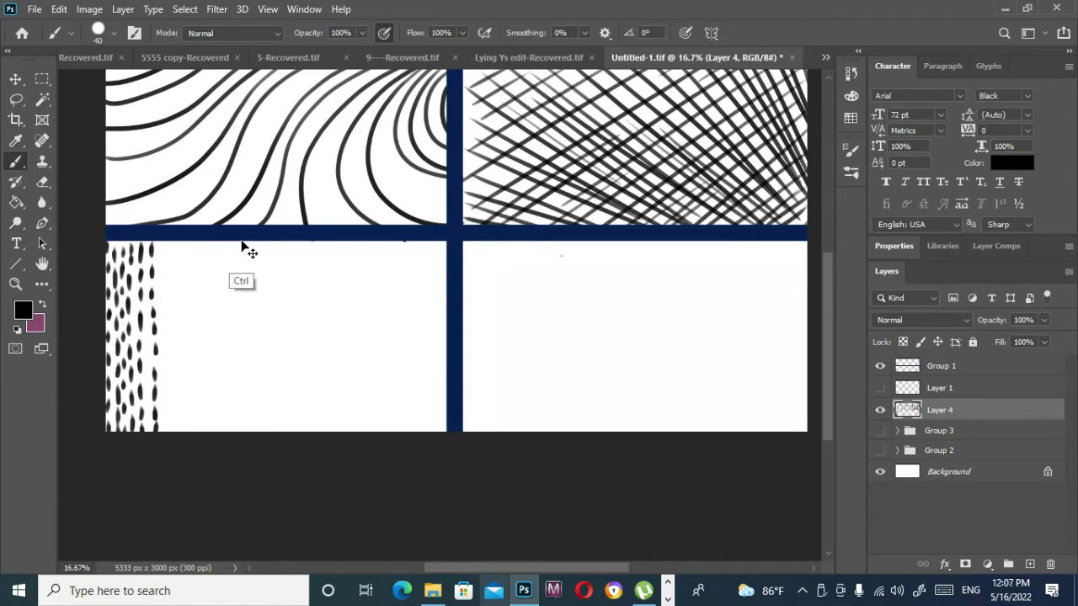
{"action": "key", "text": "ctrl+z"}
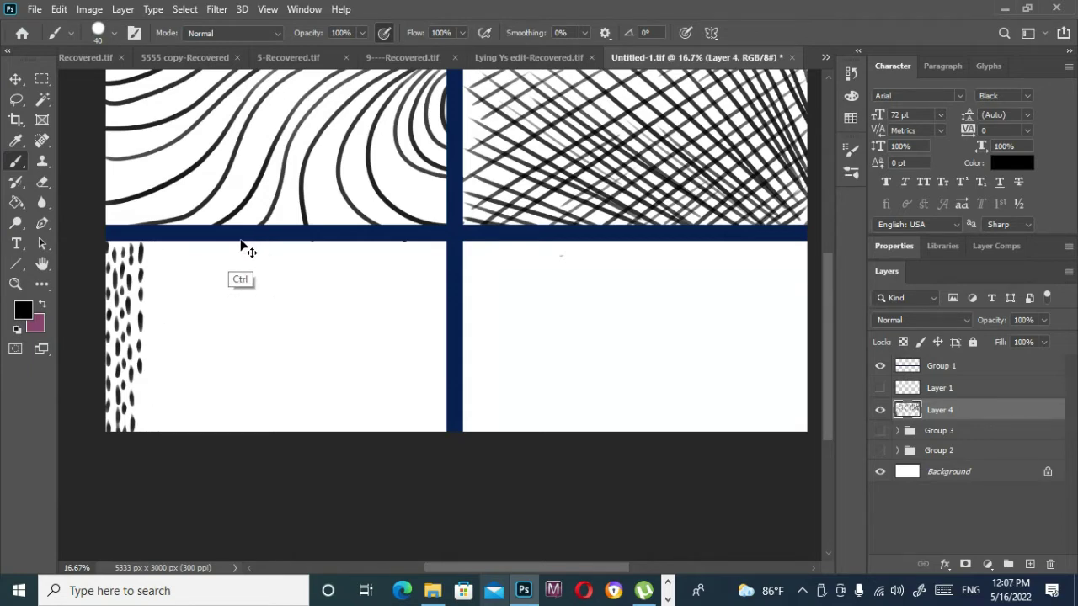
{"action": "key", "text": "e"}
{"action": "mouse_move", "coordinate": [122, 253]}
{"action": "left_mouse_down"}
{"action": "mouse_move", "coordinate": [130, 413]}
{"action": "mouse_move", "coordinate": [119, 266]}
{"action": "left_mouse_up"}
{"action": "left_click", "coordinate": [15, 162]}
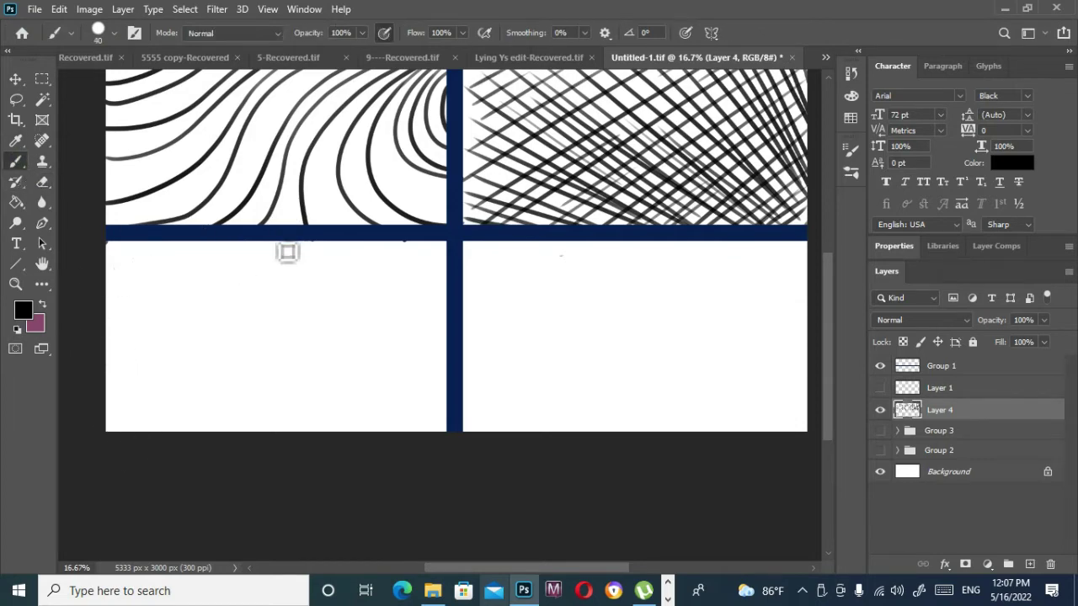
Step: Try brushing widely spaced vertical columns of thick, longer dashes down the middle of the lower-left panel
{"action": "key", "text": "ctrl+z"}
{"action": "left_click_drag", "start_coordinate": [272, 249], "coordinate": [272, 277]}
{"action": "left_click_drag", "start_coordinate": [274, 285], "coordinate": [274, 403]}
{"action": "left_click_drag", "start_coordinate": [275, 411], "coordinate": [276, 429]}
{"action": "left_click_drag", "start_coordinate": [253, 265], "coordinate": [255, 431]}
{"action": "left_click_drag", "start_coordinate": [253, 245], "coordinate": [235, 308]}
{"action": "key", "text": "shift"}
{"action": "left_click", "coordinate": [419, 221]}
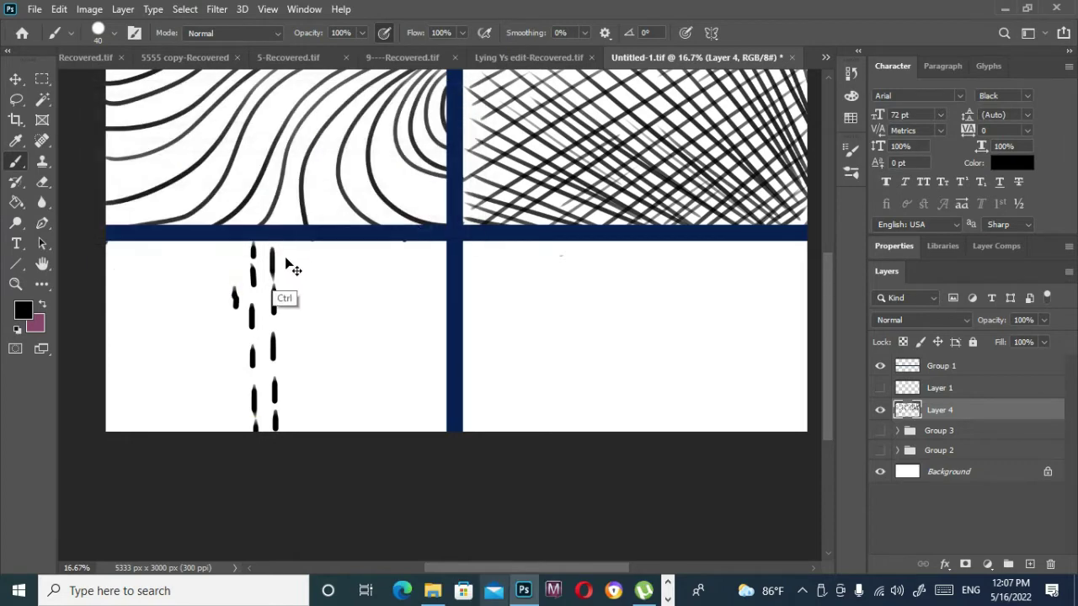
Step: Undo all the thick dashes in the middle of the lower-left panel
{"action": "key", "text": "ctrl+z"}
{"action": "key", "text": "ctrl+z"}
{"action": "key", "text": "ctrl+z"}
{"action": "key", "text": "ctrl+z"}
{"action": "key", "text": "ctrl+z"}
{"action": "key", "text": "ctrl+z"}
{"action": "key", "text": "ctrl+z"}
{"action": "key", "text": "ctrl+z"}
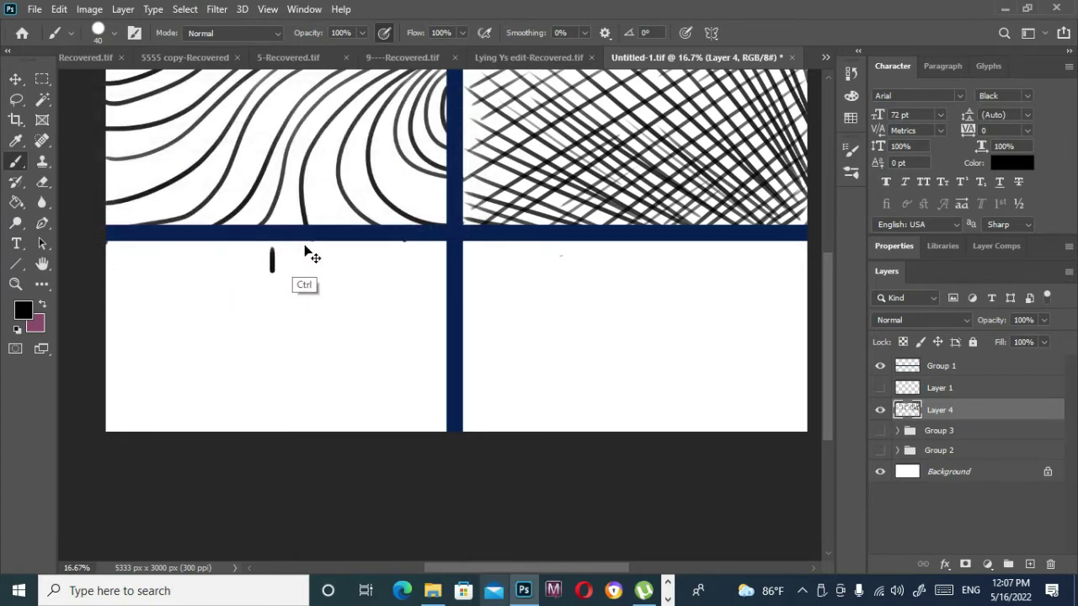
{"action": "key", "text": "ctrl+z"}
Step: Brush three staggered vertical columns of short tapered dashes down the middle of the lower-left panel
{"action": "left_click_drag", "start_coordinate": [281, 296], "coordinate": [283, 435]}
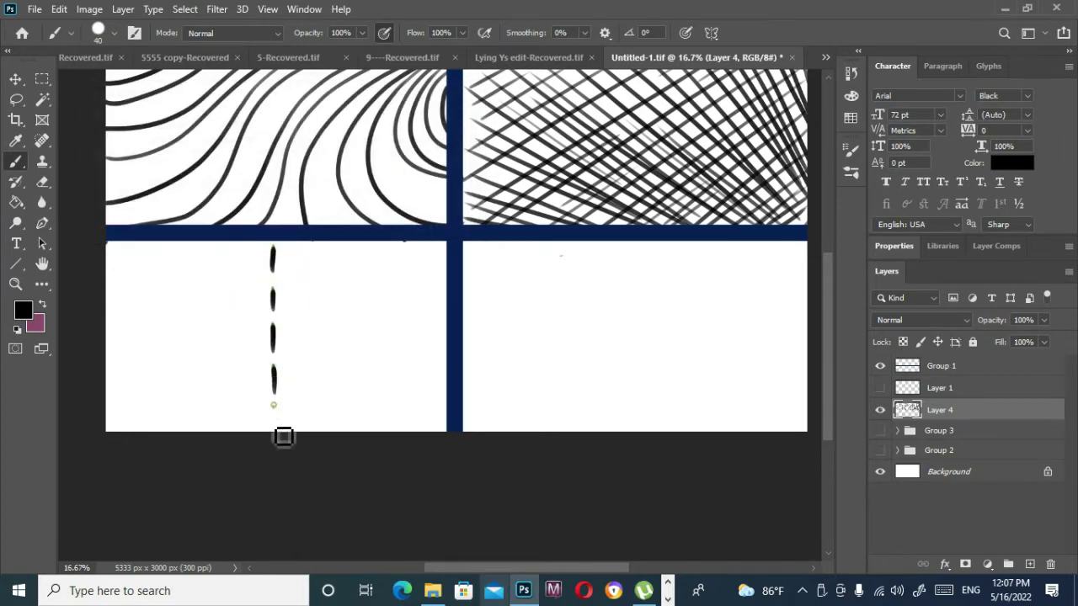
{"action": "left_click_drag", "start_coordinate": [266, 374], "coordinate": [270, 433]}
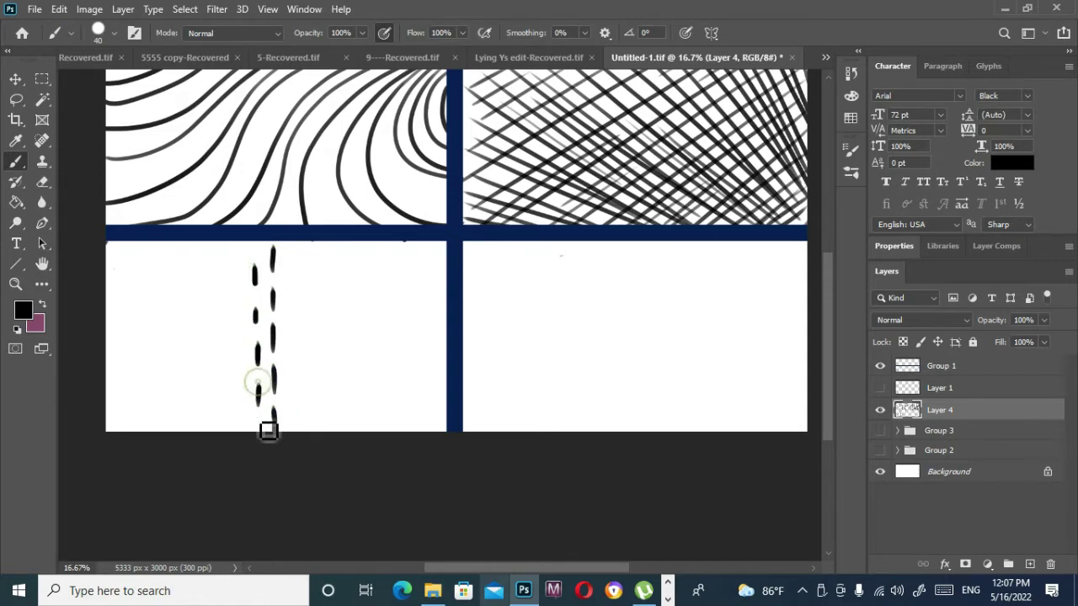
{"action": "left_click", "coordinate": [288, 269]}
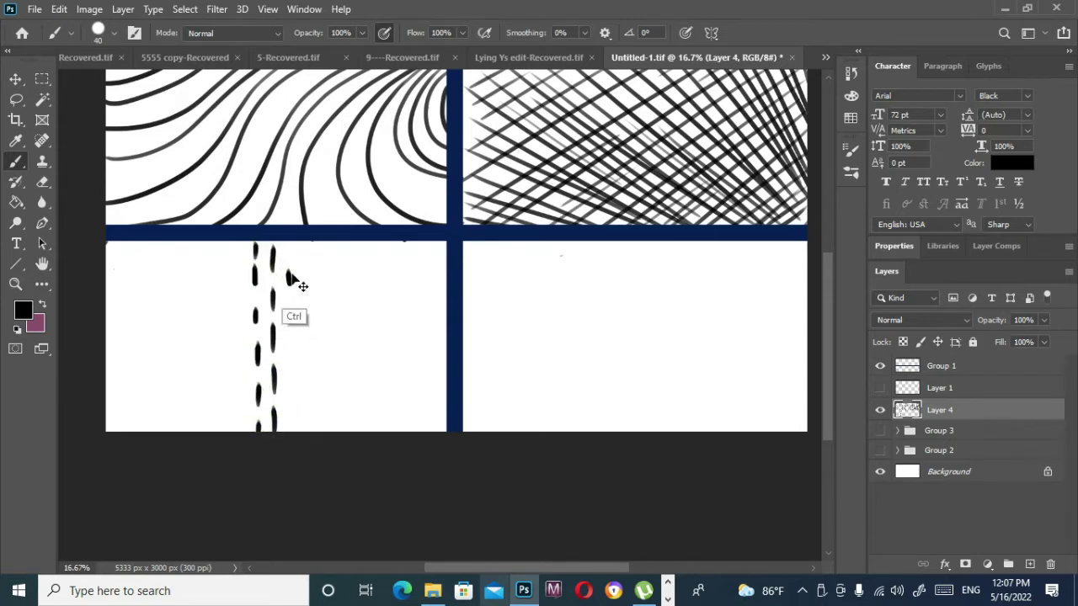
{"action": "left_click_drag", "start_coordinate": [289, 266], "coordinate": [290, 292]}
{"action": "left_click_drag", "start_coordinate": [290, 425], "coordinate": [291, 386]}
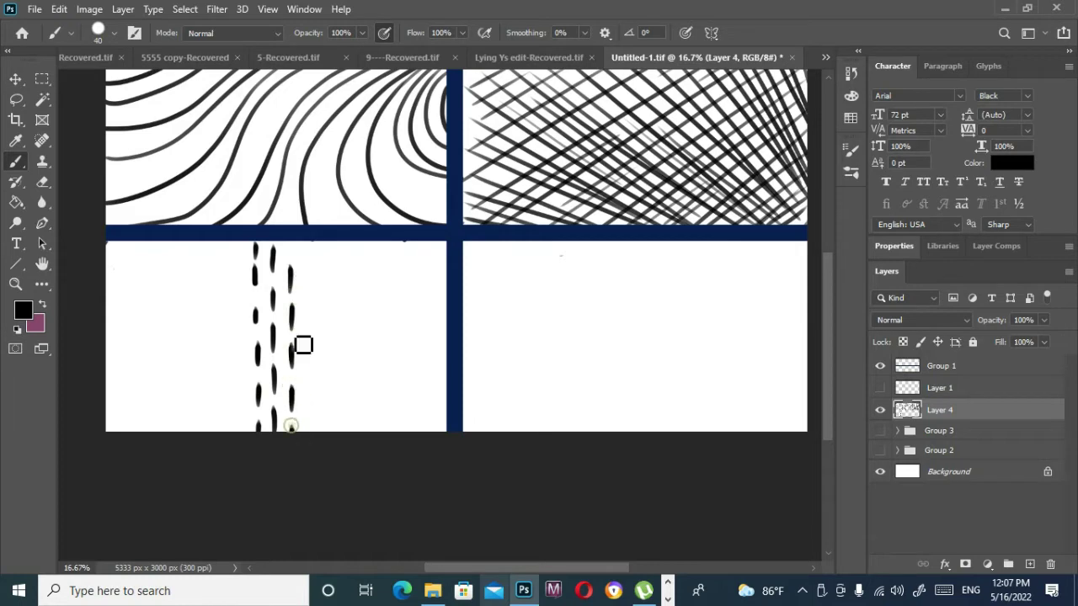
Step: Add four more staggered columns of short vertical dashes to the right of the lower-left panel's existing columns
{"action": "left_click_drag", "start_coordinate": [307, 281], "coordinate": [306, 303]}
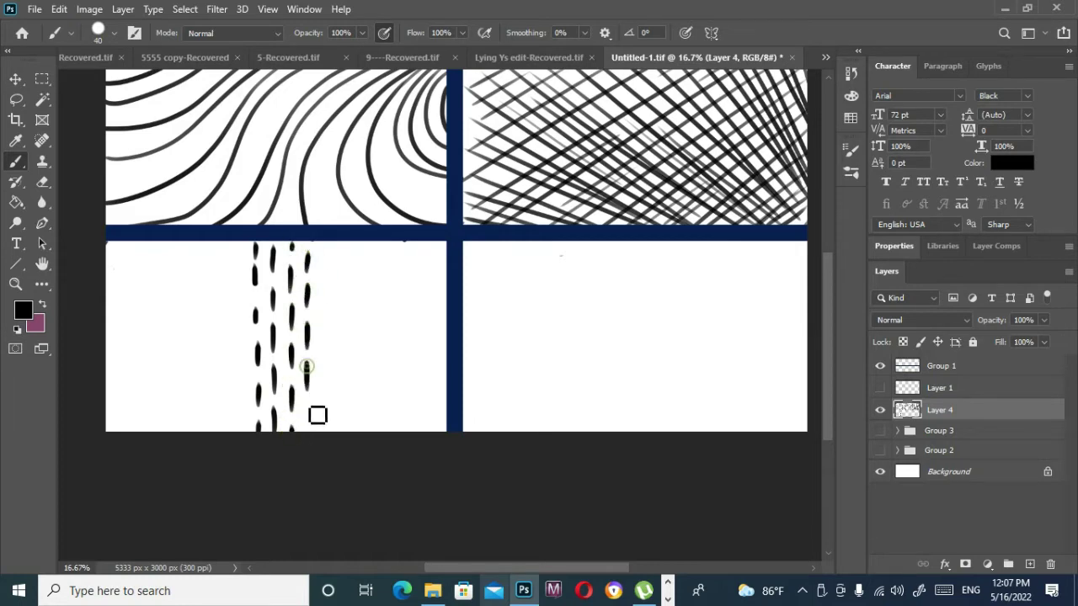
{"action": "left_click_drag", "start_coordinate": [306, 409], "coordinate": [307, 431]}
{"action": "left_click", "coordinate": [306, 246]}
{"action": "left_click_drag", "start_coordinate": [325, 241], "coordinate": [326, 250]}
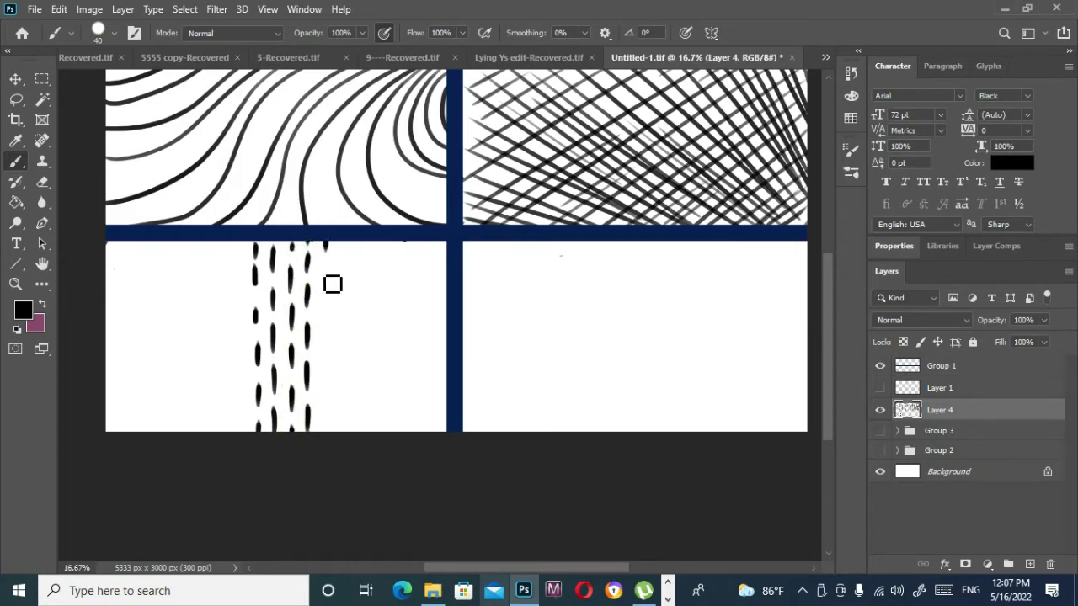
{"action": "mouse_move", "coordinate": [325, 390]}
{"action": "left_mouse_down"}
{"action": "mouse_move", "coordinate": [327, 428]}
{"action": "mouse_move", "coordinate": [344, 431]}
{"action": "left_mouse_up"}
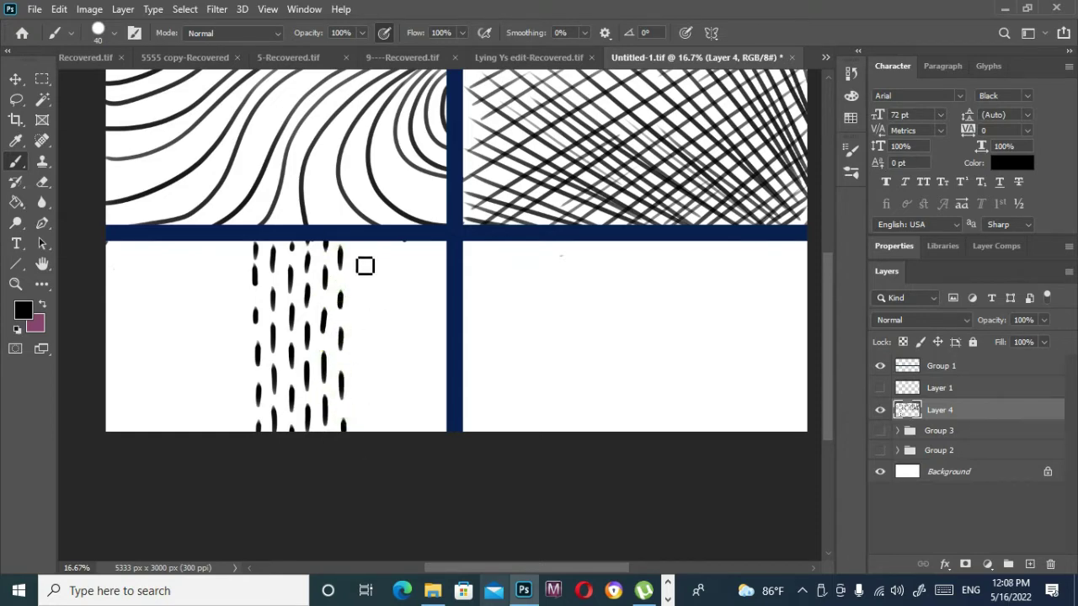
{"action": "left_click_drag", "start_coordinate": [360, 357], "coordinate": [359, 378]}
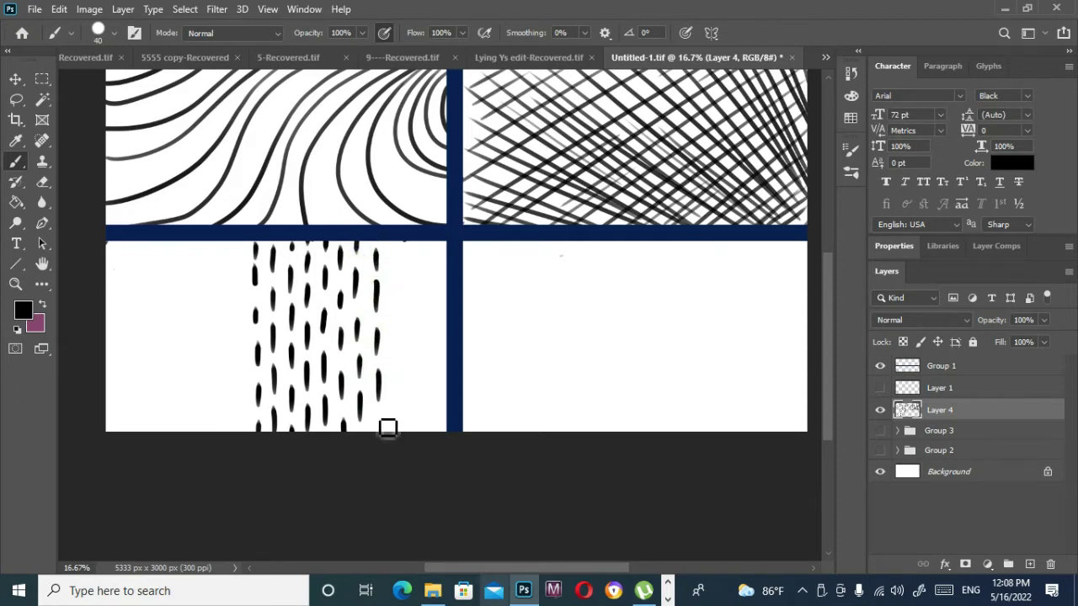
Step: Continue the vertical dash columns to the vertical navy bar at the lower-left panel's right edge
{"action": "left_click_drag", "start_coordinate": [380, 413], "coordinate": [380, 431]}
{"action": "left_click_drag", "start_coordinate": [393, 369], "coordinate": [393, 430]}
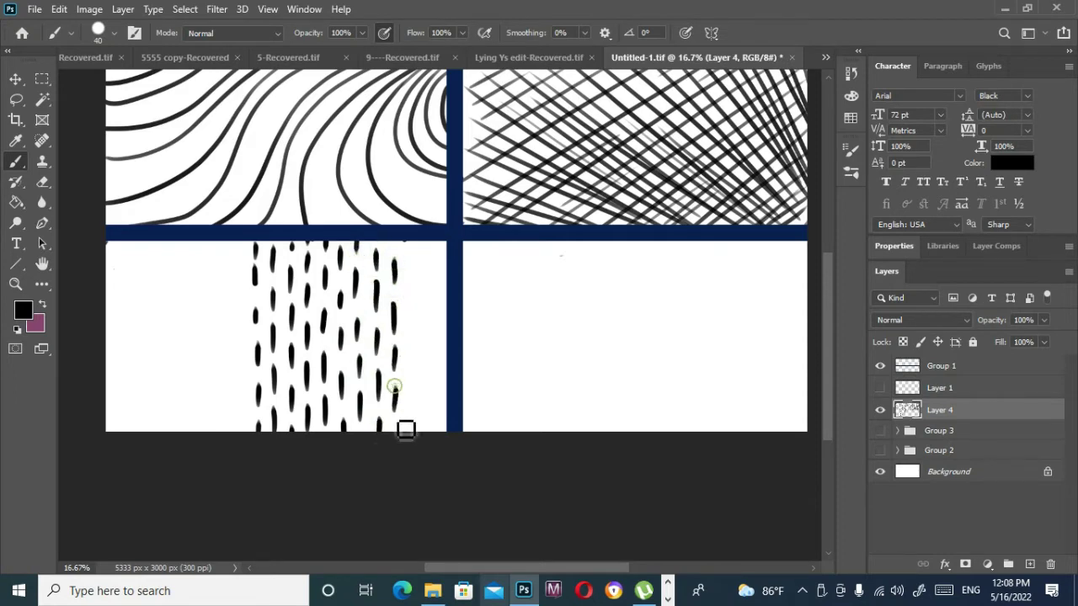
{"action": "left_click_drag", "start_coordinate": [413, 246], "coordinate": [412, 430]}
{"action": "left_click_drag", "start_coordinate": [440, 308], "coordinate": [442, 439]}
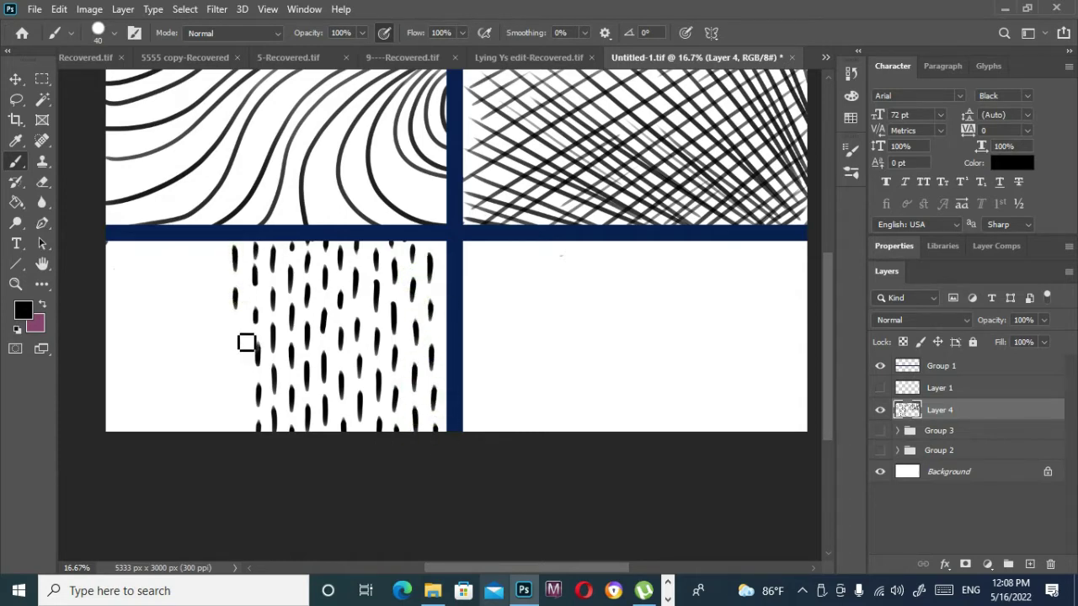
Step: Brush staggered columns of short vertical dashes over the remaining blank area of the lower-left panel, out to its left edge
{"action": "left_click_drag", "start_coordinate": [238, 410], "coordinate": [238, 432]}
{"action": "left_click_drag", "start_coordinate": [218, 392], "coordinate": [215, 242]}
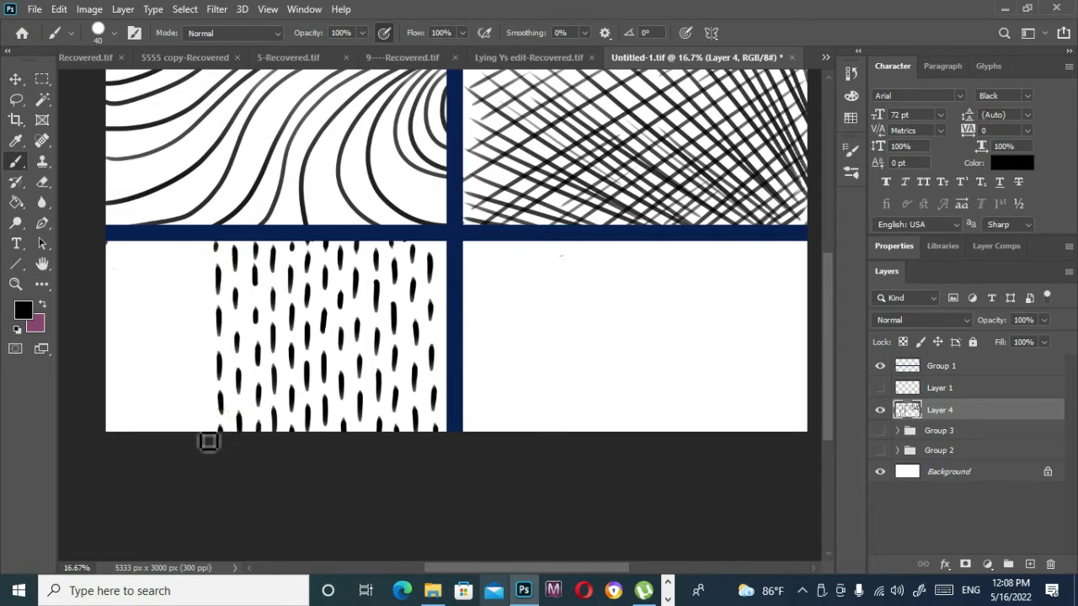
{"action": "mouse_move", "coordinate": [207, 441]}
{"action": "left_mouse_down"}
{"action": "mouse_move", "coordinate": [212, 268]}
{"action": "mouse_move", "coordinate": [186, 254]}
{"action": "mouse_move", "coordinate": [192, 428]}
{"action": "mouse_move", "coordinate": [172, 390]}
{"action": "mouse_move", "coordinate": [172, 252]}
{"action": "mouse_move", "coordinate": [157, 291]}
{"action": "mouse_move", "coordinate": [156, 274]}
{"action": "mouse_move", "coordinate": [146, 323]}
{"action": "left_mouse_up"}
{"action": "mouse_move", "coordinate": [147, 339]}
{"action": "left_mouse_down"}
{"action": "mouse_move", "coordinate": [155, 457]}
{"action": "mouse_move", "coordinate": [130, 425]}
{"action": "left_mouse_up"}
{"action": "mouse_move", "coordinate": [125, 367]}
{"action": "left_mouse_down"}
{"action": "mouse_move", "coordinate": [136, 406]}
{"action": "mouse_move", "coordinate": [138, 251]}
{"action": "mouse_move", "coordinate": [123, 327]}
{"action": "left_mouse_up"}
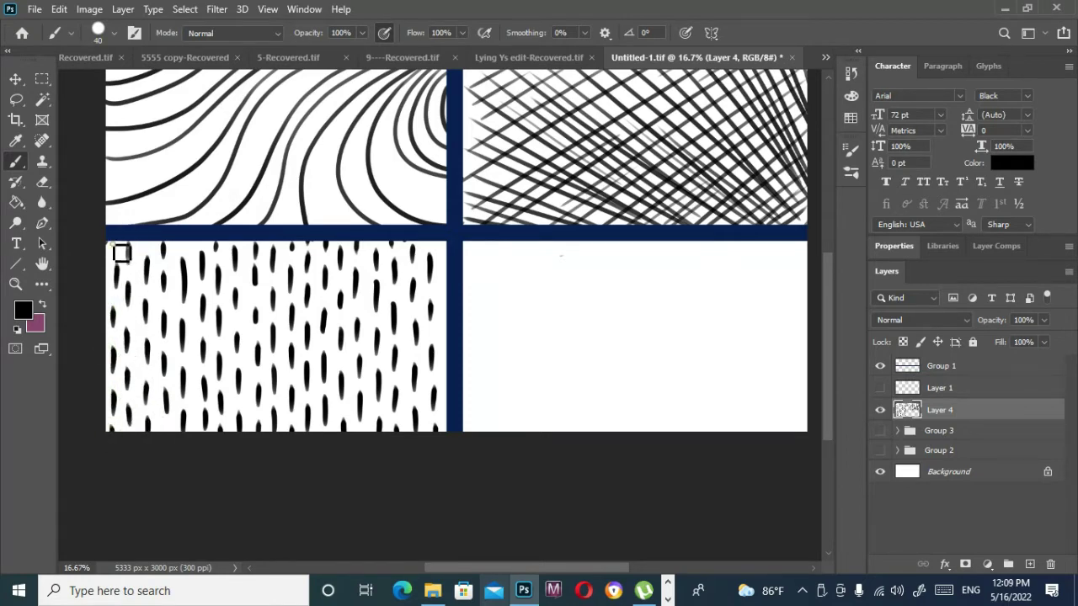
{"action": "left_click", "coordinate": [444, 271]}
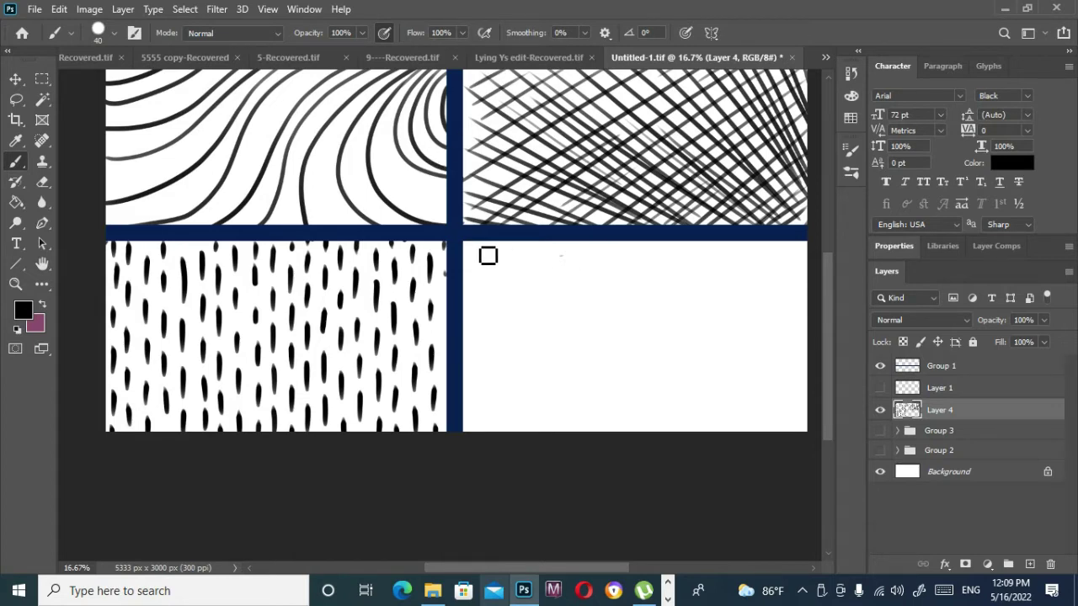
Step: Brush four vertical columns of small connected loops down the lower-right panel, starting beside the vertical navy bar
{"action": "mouse_move", "coordinate": [468, 244]}
{"action": "left_mouse_down"}
{"action": "mouse_move", "coordinate": [484, 267]}
{"action": "mouse_move", "coordinate": [482, 321]}
{"action": "left_mouse_up"}
{"action": "left_click_drag", "start_coordinate": [491, 382], "coordinate": [483, 458]}
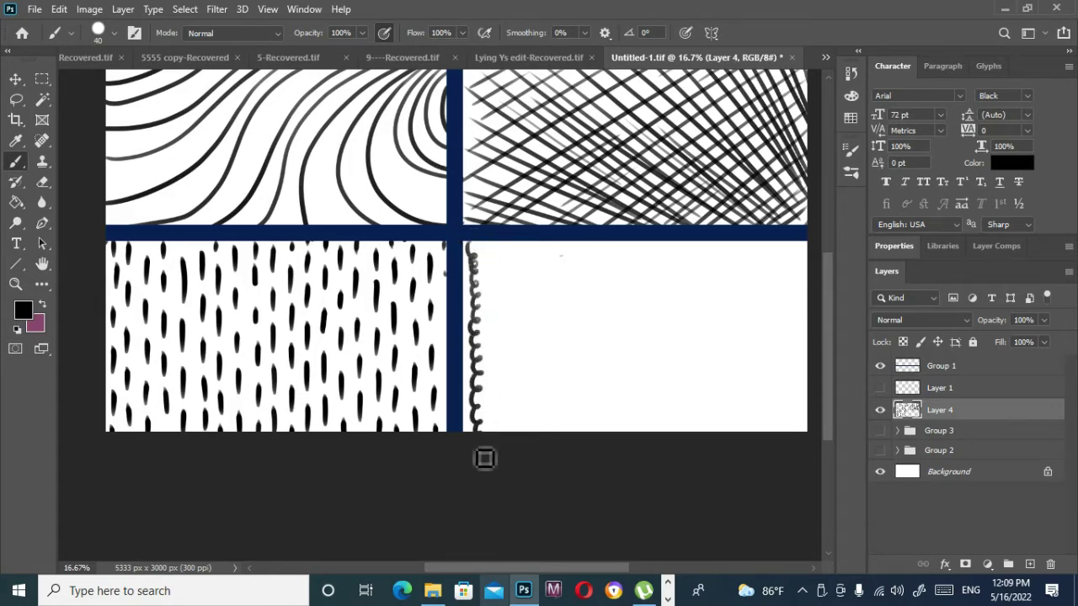
{"action": "mouse_move", "coordinate": [488, 244]}
{"action": "left_mouse_down"}
{"action": "mouse_move", "coordinate": [503, 328]}
{"action": "mouse_move", "coordinate": [488, 433]}
{"action": "left_mouse_up"}
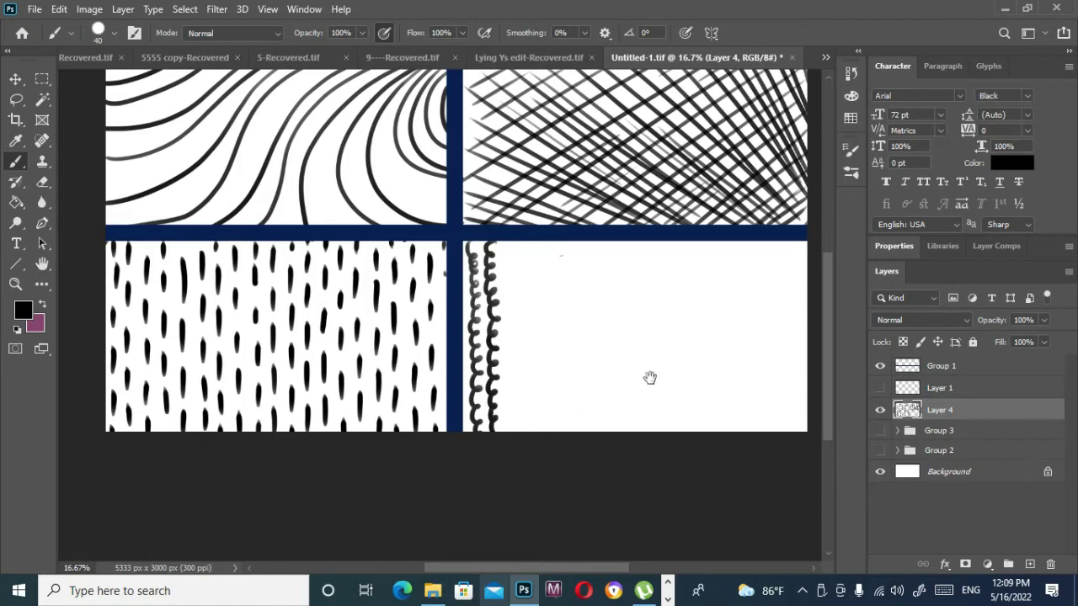
{"action": "scroll", "coordinate": [517, 311], "scroll_direction": "up", "scroll_amount": 2}
{"action": "left_click_drag", "start_coordinate": [505, 295], "coordinate": [511, 503]}
{"action": "left_click_drag", "start_coordinate": [528, 296], "coordinate": [527, 496]}
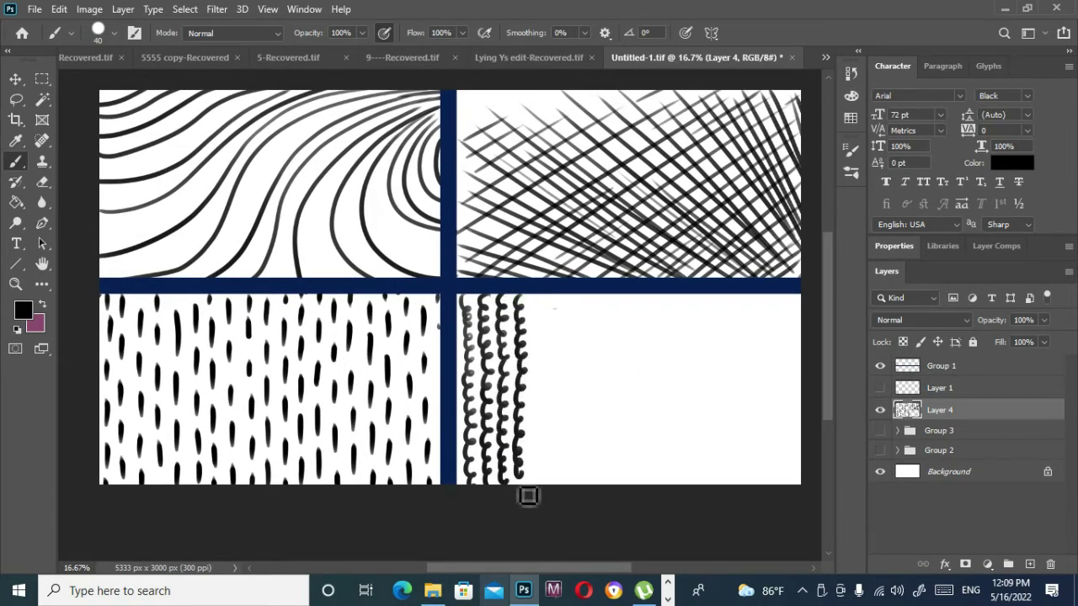
Step: Add five more full-height looping columns to the right of the lower-right panel's existing coils
{"action": "mouse_move", "coordinate": [549, 315]}
{"action": "left_mouse_down"}
{"action": "mouse_move", "coordinate": [539, 413]}
{"action": "mouse_move", "coordinate": [551, 508]}
{"action": "left_mouse_up"}
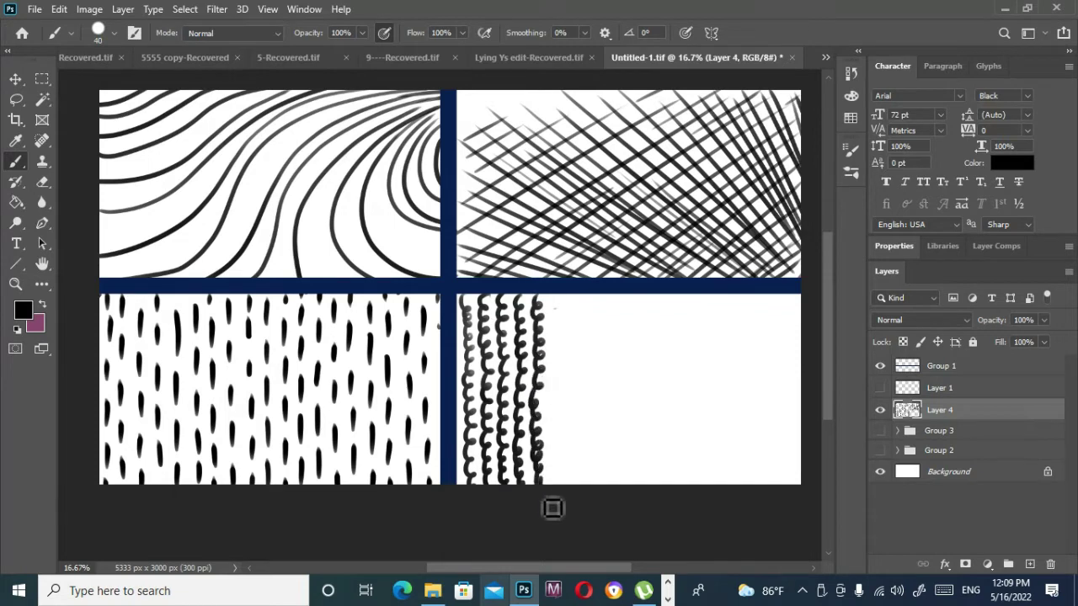
{"action": "left_click_drag", "start_coordinate": [562, 322], "coordinate": [565, 501]}
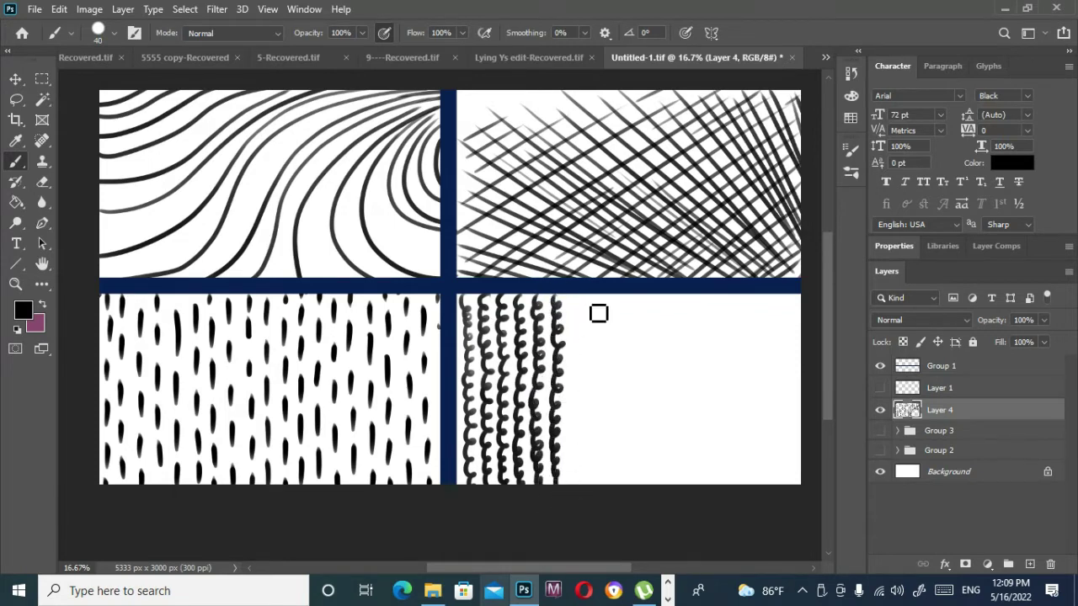
{"action": "mouse_move", "coordinate": [594, 304]}
{"action": "left_mouse_down"}
{"action": "mouse_move", "coordinate": [591, 338]}
{"action": "mouse_move", "coordinate": [581, 410]}
{"action": "left_mouse_up"}
{"action": "left_click_drag", "start_coordinate": [581, 465], "coordinate": [585, 505]}
{"action": "left_click_drag", "start_coordinate": [606, 303], "coordinate": [605, 483]}
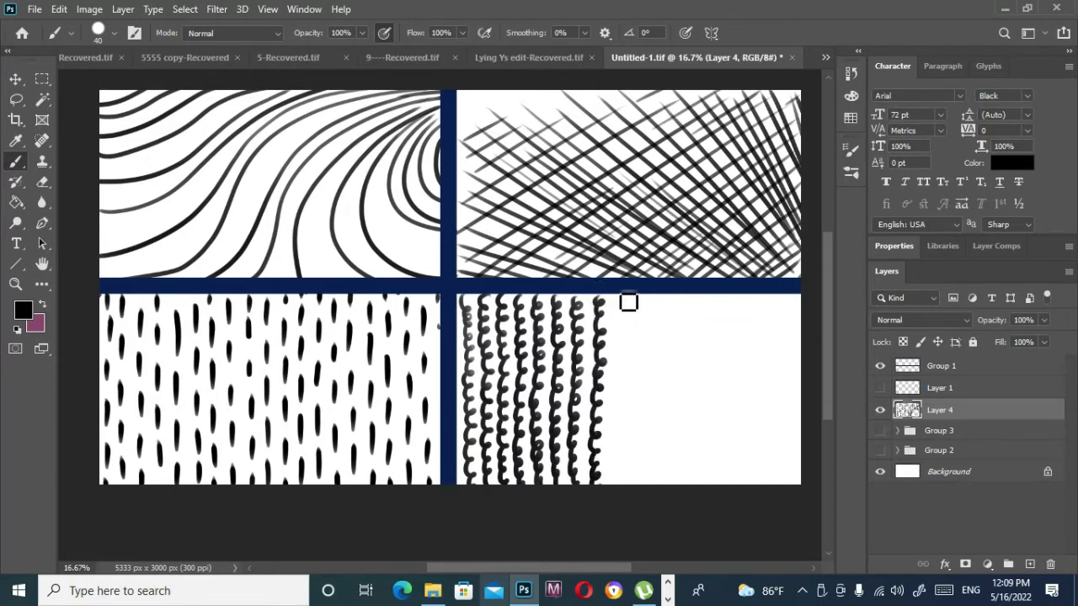
{"action": "left_click_drag", "start_coordinate": [633, 358], "coordinate": [625, 473]}
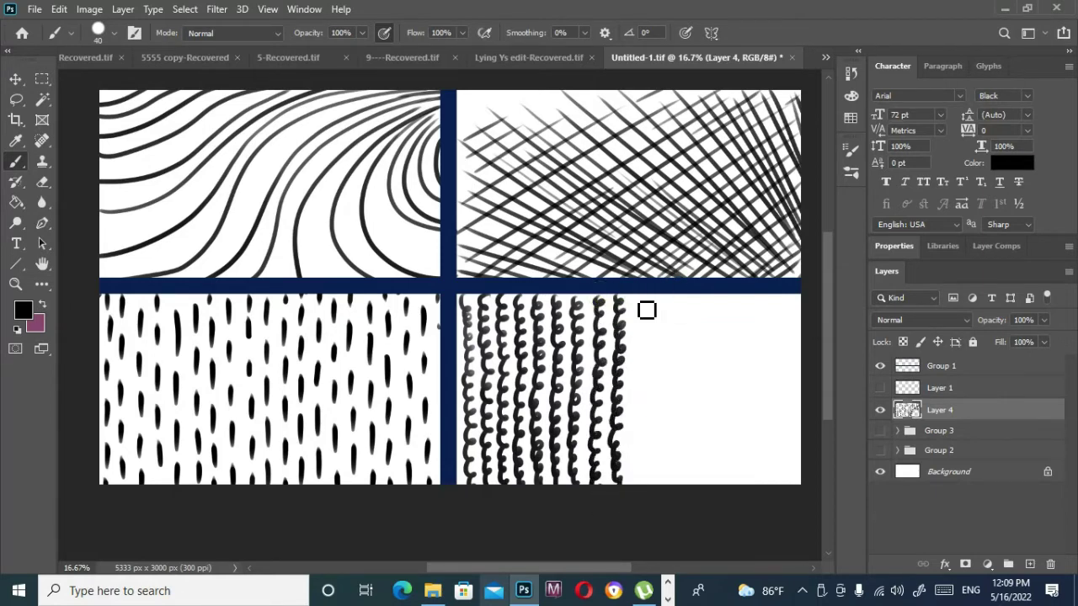
Step: Continue the lower-right panel's coil pattern with four further vertical looping columns past its middle
{"action": "mouse_move", "coordinate": [635, 294]}
{"action": "left_mouse_down"}
{"action": "mouse_move", "coordinate": [650, 368]}
{"action": "mouse_move", "coordinate": [640, 412]}
{"action": "left_mouse_up"}
{"action": "left_click_drag", "start_coordinate": [647, 469], "coordinate": [645, 503]}
{"action": "mouse_move", "coordinate": [654, 295]}
{"action": "left_mouse_down"}
{"action": "mouse_move", "coordinate": [666, 310]}
{"action": "mouse_move", "coordinate": [655, 493]}
{"action": "mouse_move", "coordinate": [683, 323]}
{"action": "mouse_move", "coordinate": [692, 511]}
{"action": "left_mouse_up"}
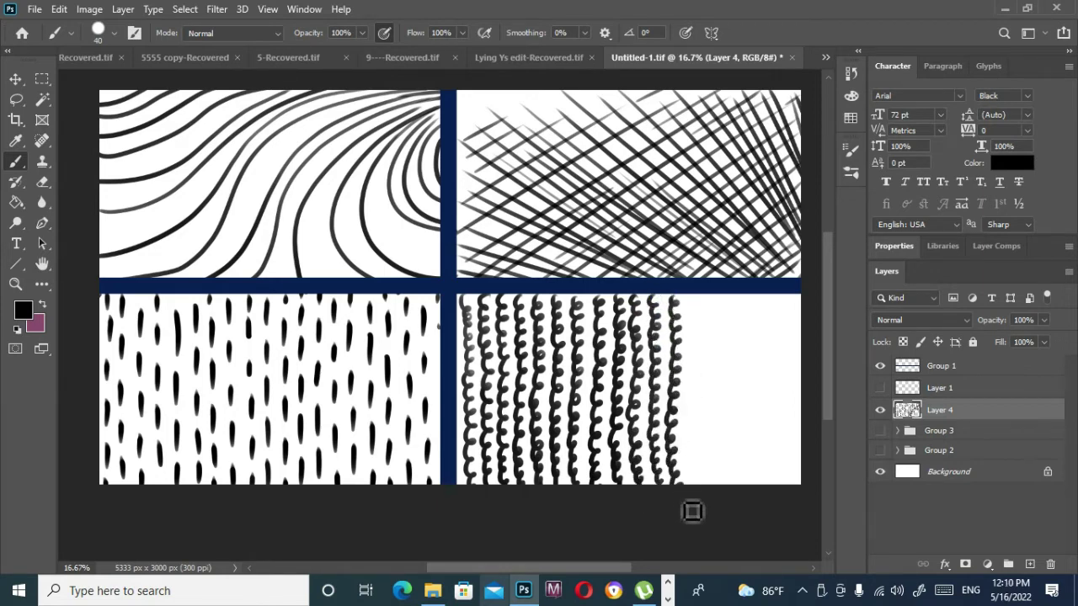
{"action": "left_click_drag", "start_coordinate": [694, 296], "coordinate": [703, 384]}
{"action": "left_click_drag", "start_coordinate": [700, 433], "coordinate": [709, 501]}
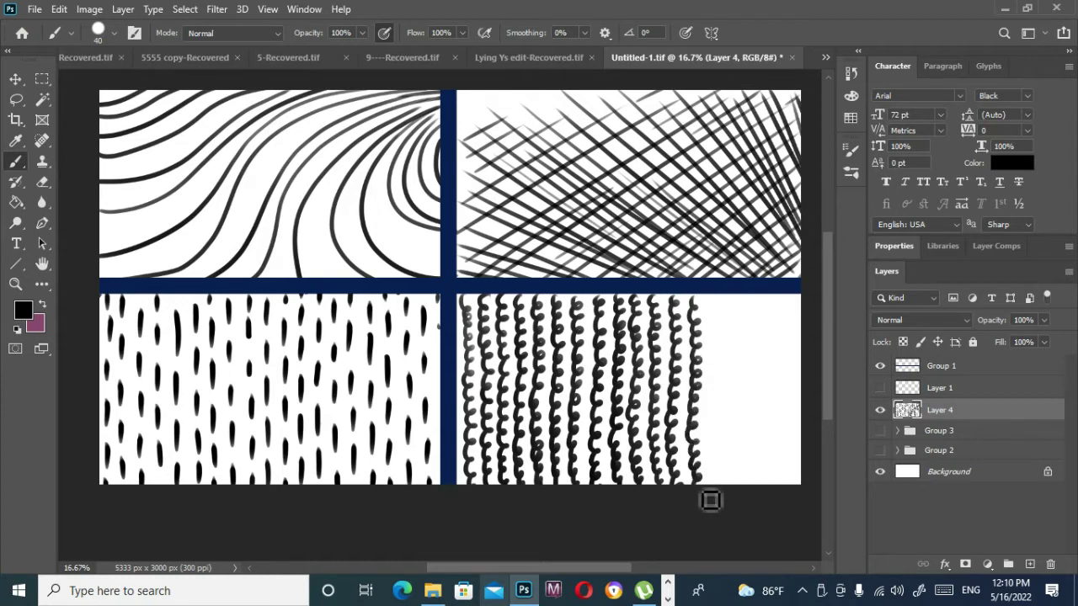
Step: Fill the rest of the lower-right panel with five vertical looping columns, reaching the canvas's right edge
{"action": "left_click_drag", "start_coordinate": [719, 318], "coordinate": [718, 489]}
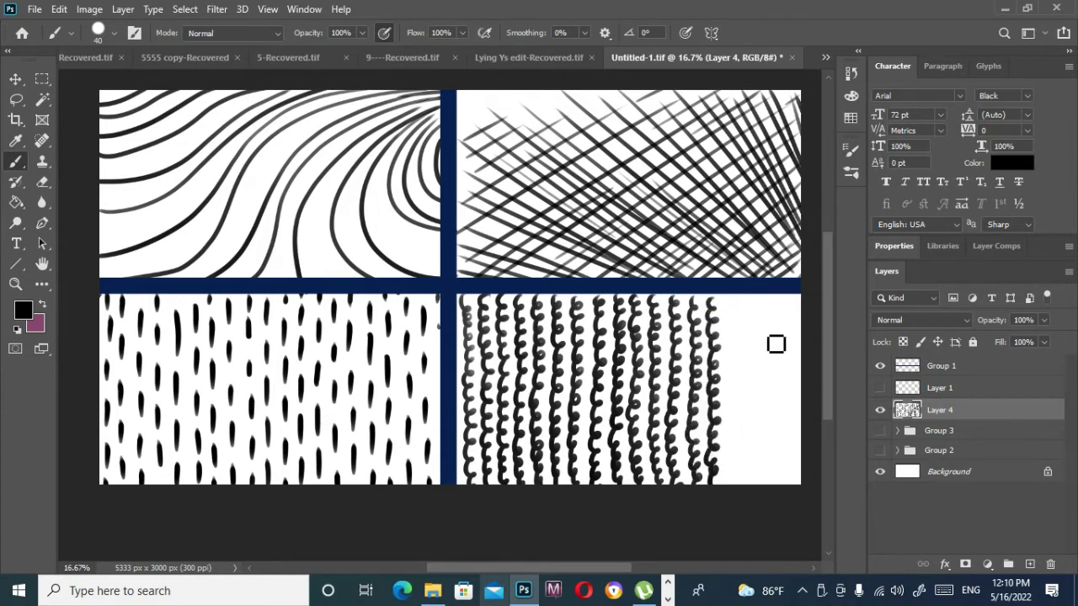
{"action": "mouse_move", "coordinate": [729, 296]}
{"action": "left_mouse_down"}
{"action": "mouse_move", "coordinate": [748, 378]}
{"action": "mouse_move", "coordinate": [749, 500]}
{"action": "left_mouse_up"}
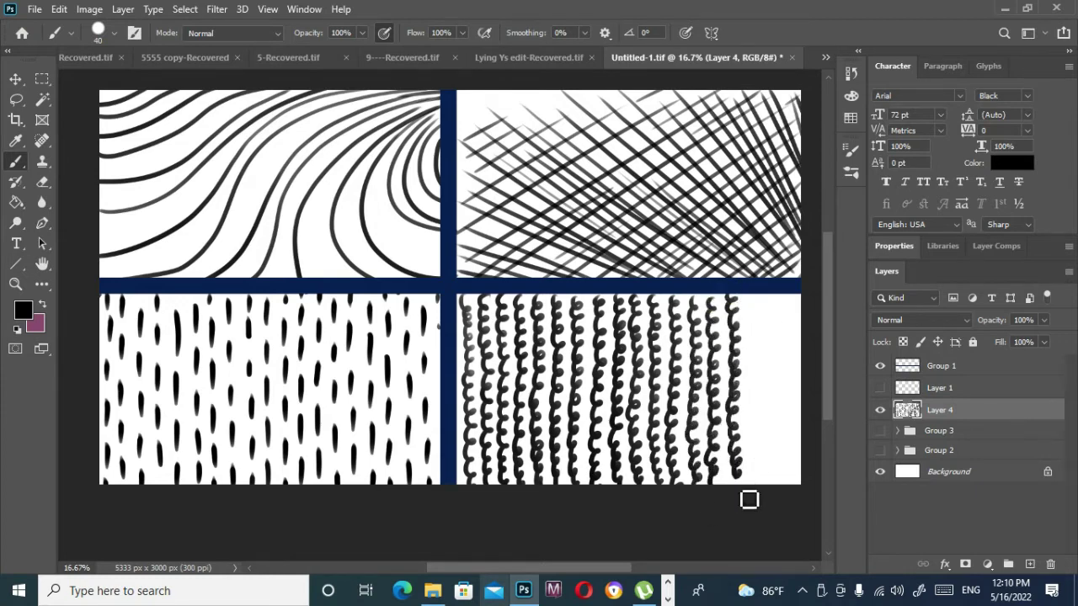
{"action": "left_click_drag", "start_coordinate": [760, 313], "coordinate": [762, 367]}
{"action": "left_click_drag", "start_coordinate": [758, 435], "coordinate": [764, 488]}
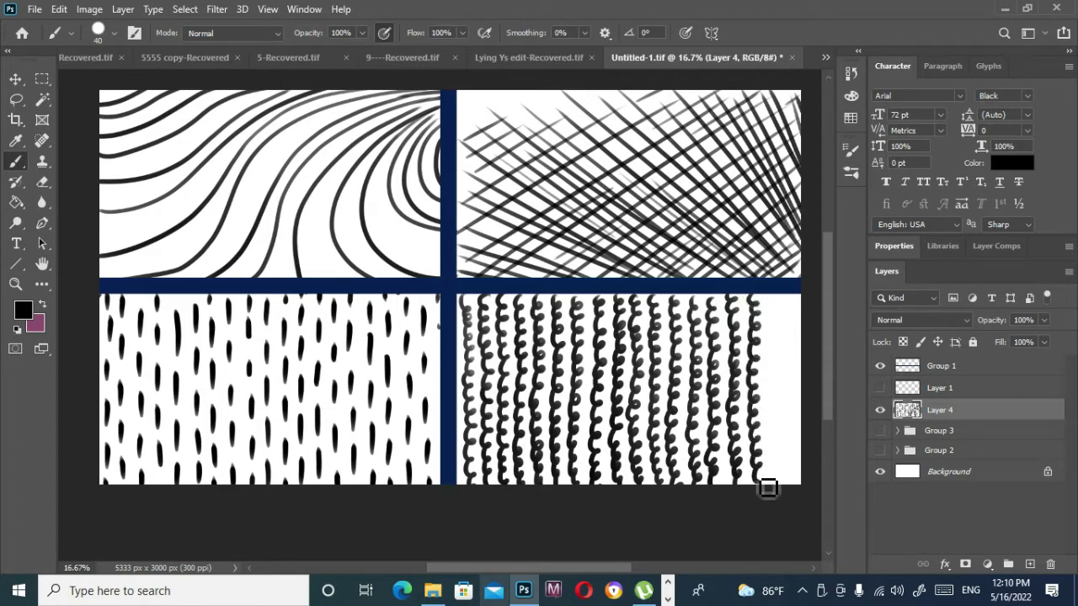
{"action": "mouse_move", "coordinate": [774, 299]}
{"action": "left_mouse_down"}
{"action": "mouse_move", "coordinate": [781, 476]}
{"action": "mouse_move", "coordinate": [799, 317]}
{"action": "mouse_move", "coordinate": [798, 498]}
{"action": "left_mouse_up"}
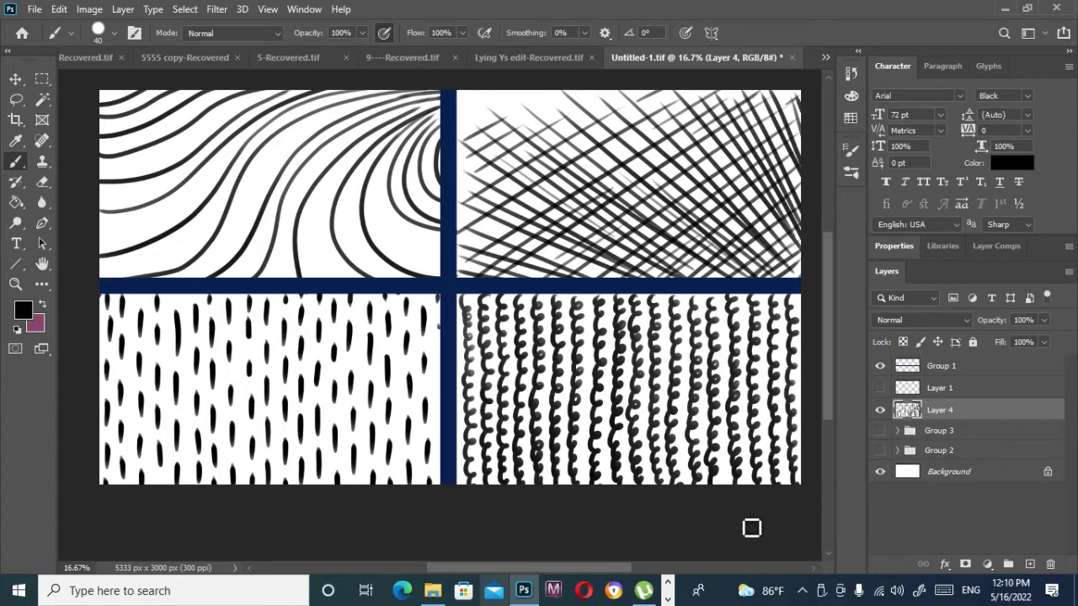
{"action": "left_click_drag", "start_coordinate": [489, 516], "coordinate": [497, 527]}
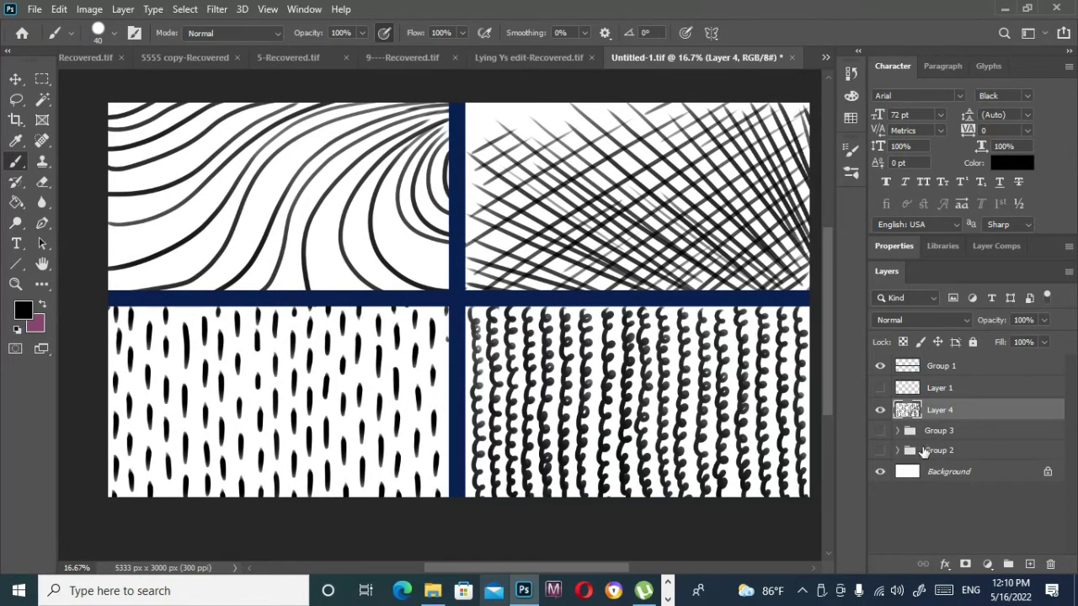
Step: Move Layer 4 into a new group, hide that group, and add an empty layer above it
{"action": "left_click", "coordinate": [1008, 563]}
{"action": "left_click_drag", "start_coordinate": [931, 434], "coordinate": [926, 410]}
{"action": "left_click", "coordinate": [896, 408]}
{"action": "left_click", "coordinate": [880, 408]}
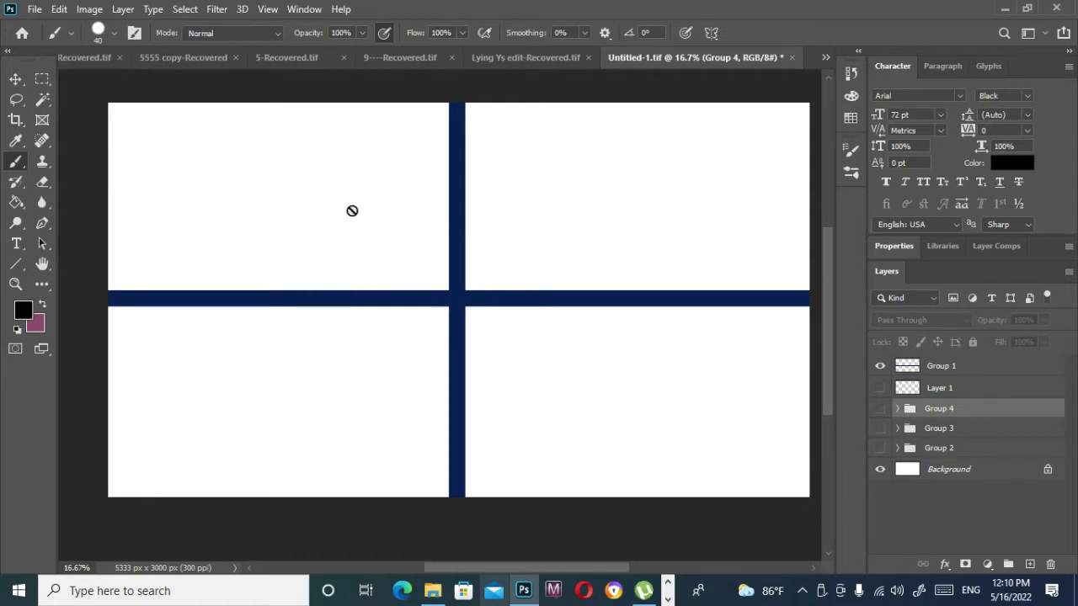
{"action": "left_click", "coordinate": [1028, 564]}
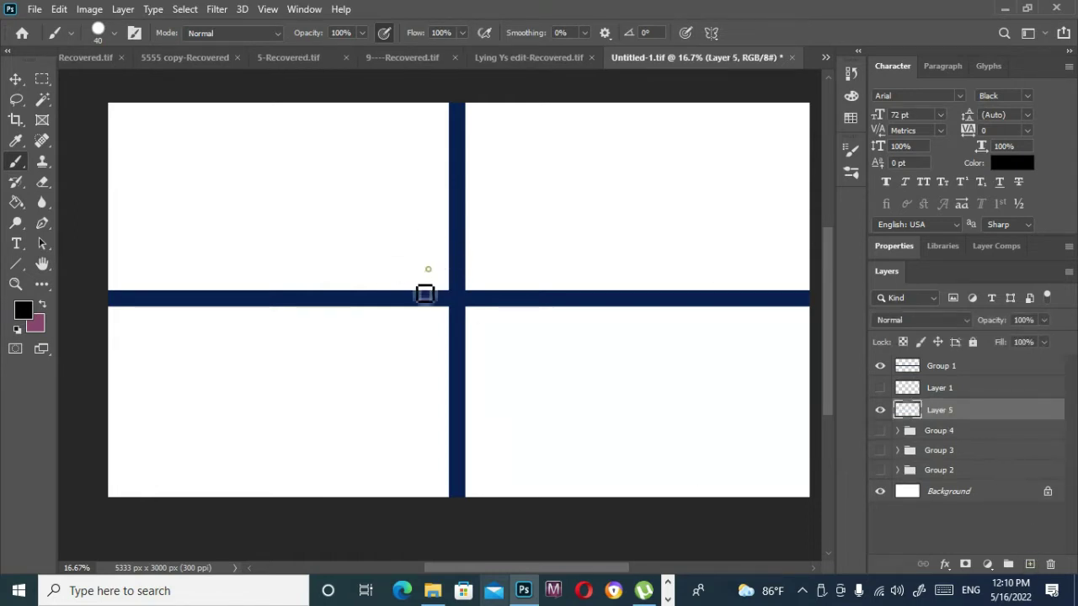
Step: Brush two adjacent diagonal bands of short curved strokes across the upper-left panel, from its lower-right corner to its upper-left corner
{"action": "left_click_drag", "start_coordinate": [427, 268], "coordinate": [413, 280]}
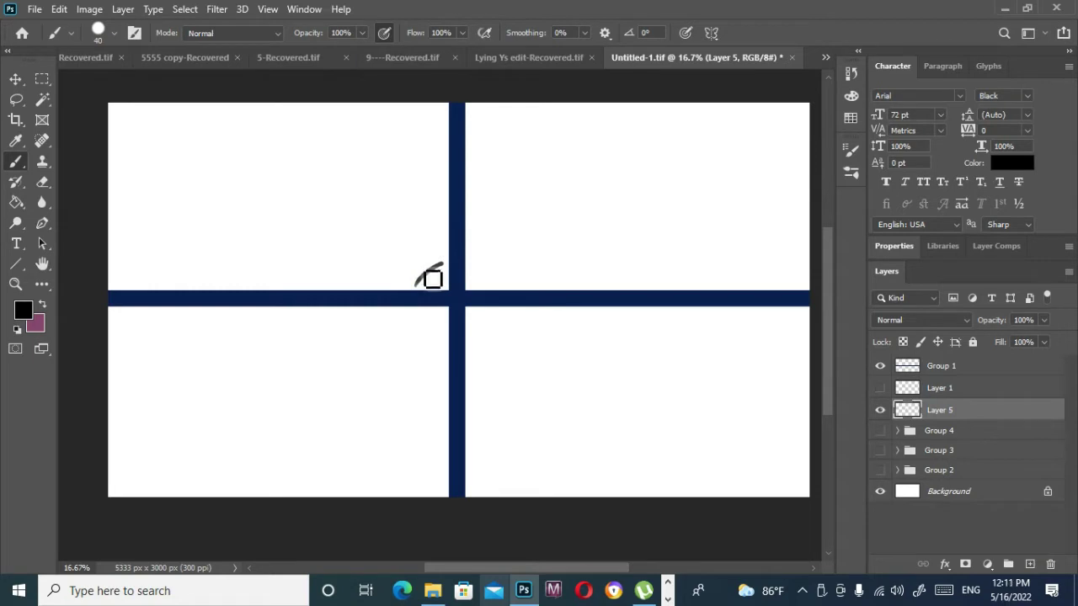
{"action": "key", "text": "ctrl+z"}
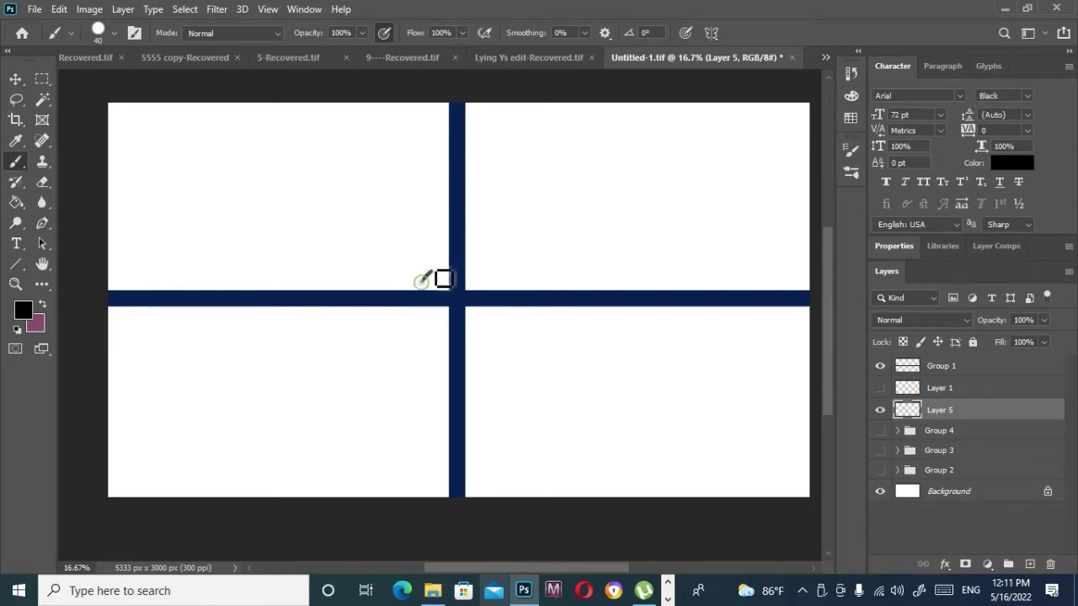
{"action": "mouse_move", "coordinate": [401, 281]}
{"action": "left_mouse_down"}
{"action": "mouse_move", "coordinate": [418, 243]}
{"action": "mouse_move", "coordinate": [384, 268]}
{"action": "mouse_move", "coordinate": [394, 225]}
{"action": "mouse_move", "coordinate": [344, 238]}
{"action": "mouse_move", "coordinate": [354, 194]}
{"action": "mouse_move", "coordinate": [320, 212]}
{"action": "mouse_move", "coordinate": [312, 236]}
{"action": "mouse_move", "coordinate": [300, 228]}
{"action": "mouse_move", "coordinate": [298, 200]}
{"action": "mouse_move", "coordinate": [324, 167]}
{"action": "mouse_move", "coordinate": [313, 158]}
{"action": "mouse_move", "coordinate": [266, 200]}
{"action": "mouse_move", "coordinate": [259, 193]}
{"action": "mouse_move", "coordinate": [275, 132]}
{"action": "mouse_move", "coordinate": [251, 132]}
{"action": "mouse_move", "coordinate": [212, 173]}
{"action": "mouse_move", "coordinate": [193, 126]}
{"action": "left_mouse_up"}
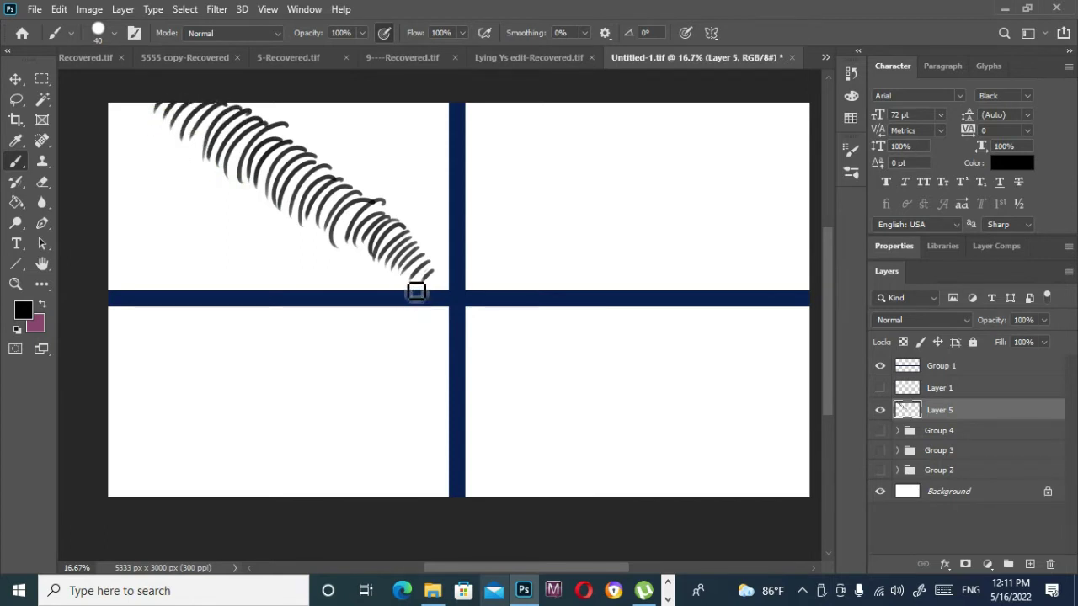
{"action": "mouse_move", "coordinate": [416, 289]}
{"action": "left_mouse_down"}
{"action": "mouse_move", "coordinate": [390, 291]}
{"action": "mouse_move", "coordinate": [356, 269]}
{"action": "mouse_move", "coordinate": [327, 296]}
{"action": "mouse_move", "coordinate": [283, 258]}
{"action": "mouse_move", "coordinate": [265, 274]}
{"action": "mouse_move", "coordinate": [247, 255]}
{"action": "mouse_move", "coordinate": [233, 193]}
{"action": "mouse_move", "coordinate": [174, 165]}
{"action": "mouse_move", "coordinate": [165, 140]}
{"action": "mouse_move", "coordinate": [126, 137]}
{"action": "mouse_move", "coordinate": [115, 106]}
{"action": "left_mouse_up"}
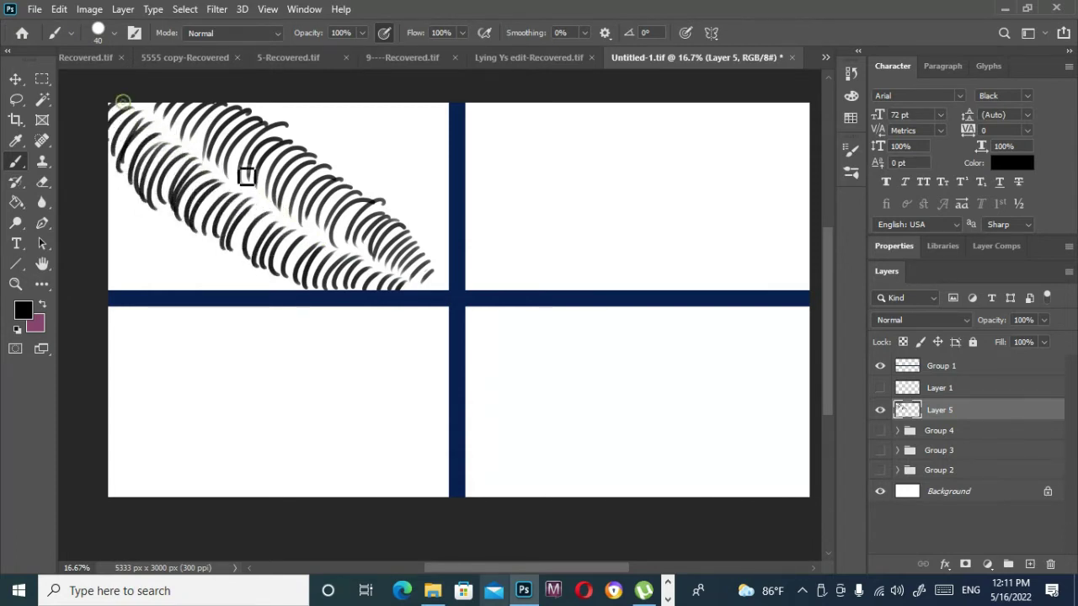
Step: Fill the remaining corners of the upper-left panel with further diagonal bands of short curved strokes
{"action": "mouse_move", "coordinate": [276, 287]}
{"action": "left_mouse_down"}
{"action": "mouse_move", "coordinate": [232, 300]}
{"action": "mouse_move", "coordinate": [229, 268]}
{"action": "mouse_move", "coordinate": [214, 305]}
{"action": "mouse_move", "coordinate": [196, 273]}
{"action": "mouse_move", "coordinate": [213, 276]}
{"action": "mouse_move", "coordinate": [192, 255]}
{"action": "mouse_move", "coordinate": [187, 275]}
{"action": "mouse_move", "coordinate": [159, 292]}
{"action": "mouse_move", "coordinate": [181, 245]}
{"action": "mouse_move", "coordinate": [146, 286]}
{"action": "mouse_move", "coordinate": [156, 251]}
{"action": "mouse_move", "coordinate": [121, 198]}
{"action": "left_mouse_up"}
{"action": "mouse_move", "coordinate": [453, 244]}
{"action": "left_mouse_down"}
{"action": "mouse_move", "coordinate": [444, 218]}
{"action": "mouse_move", "coordinate": [421, 216]}
{"action": "mouse_move", "coordinate": [435, 204]}
{"action": "mouse_move", "coordinate": [409, 221]}
{"action": "mouse_move", "coordinate": [417, 168]}
{"action": "mouse_move", "coordinate": [380, 156]}
{"action": "mouse_move", "coordinate": [390, 151]}
{"action": "mouse_move", "coordinate": [352, 154]}
{"action": "mouse_move", "coordinate": [355, 141]}
{"action": "mouse_move", "coordinate": [347, 150]}
{"action": "mouse_move", "coordinate": [345, 138]}
{"action": "mouse_move", "coordinate": [323, 140]}
{"action": "mouse_move", "coordinate": [329, 123]}
{"action": "mouse_move", "coordinate": [311, 147]}
{"action": "mouse_move", "coordinate": [278, 130]}
{"action": "left_mouse_up"}
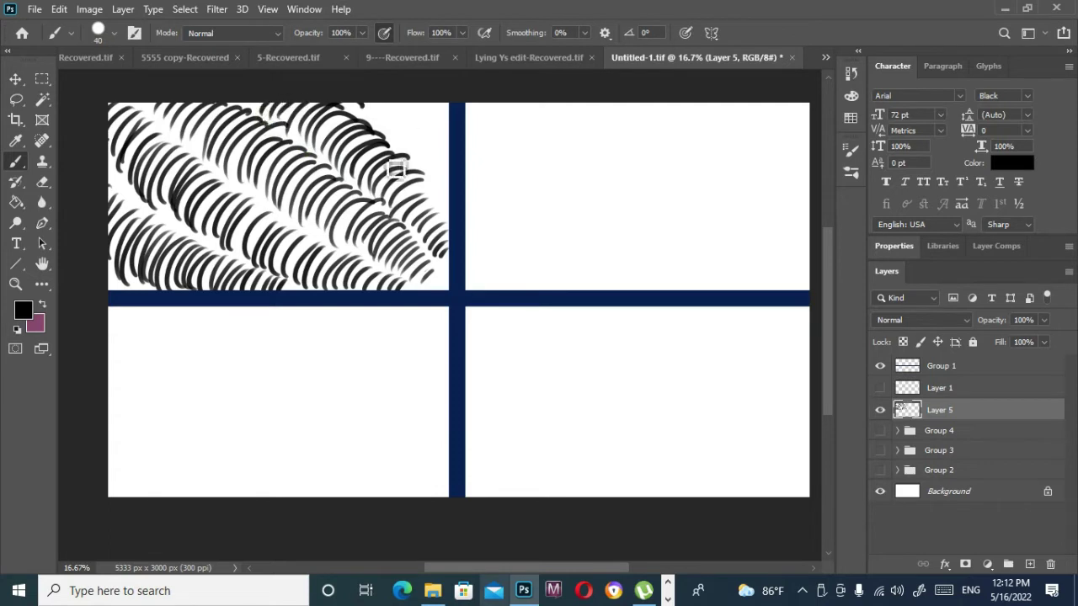
{"action": "mouse_move", "coordinate": [396, 168]}
{"action": "left_mouse_down"}
{"action": "mouse_move", "coordinate": [445, 217]}
{"action": "mouse_move", "coordinate": [441, 207]}
{"action": "mouse_move", "coordinate": [467, 178]}
{"action": "mouse_move", "coordinate": [461, 170]}
{"action": "mouse_move", "coordinate": [427, 180]}
{"action": "mouse_move", "coordinate": [410, 141]}
{"action": "mouse_move", "coordinate": [439, 121]}
{"action": "mouse_move", "coordinate": [395, 116]}
{"action": "left_mouse_up"}
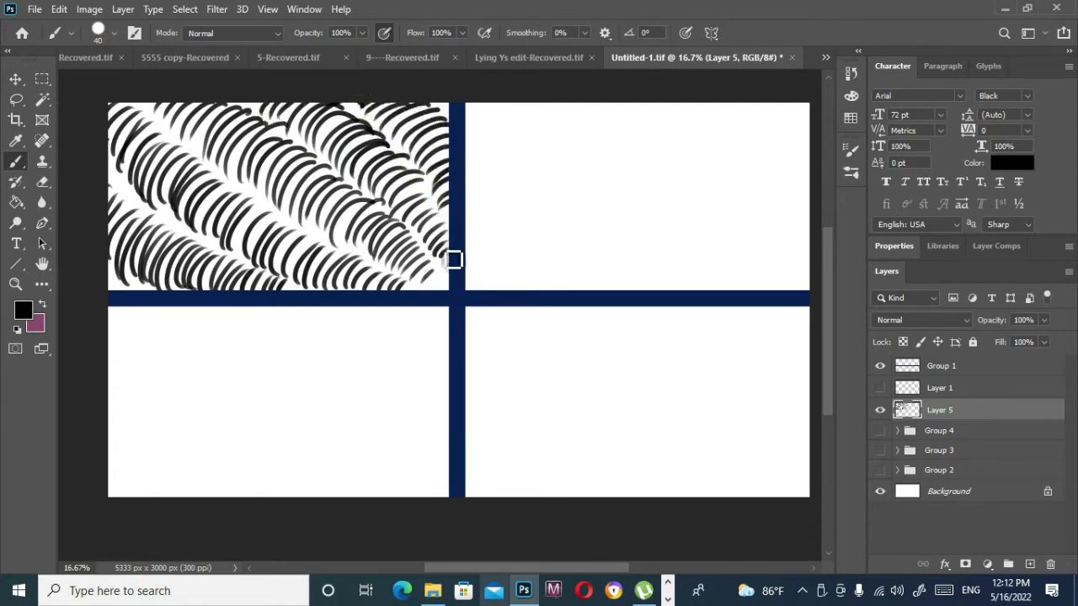
{"action": "mouse_move", "coordinate": [452, 260]}
{"action": "left_mouse_down"}
{"action": "mouse_move", "coordinate": [453, 281]}
{"action": "mouse_move", "coordinate": [454, 269]}
{"action": "mouse_move", "coordinate": [434, 292]}
{"action": "left_mouse_up"}
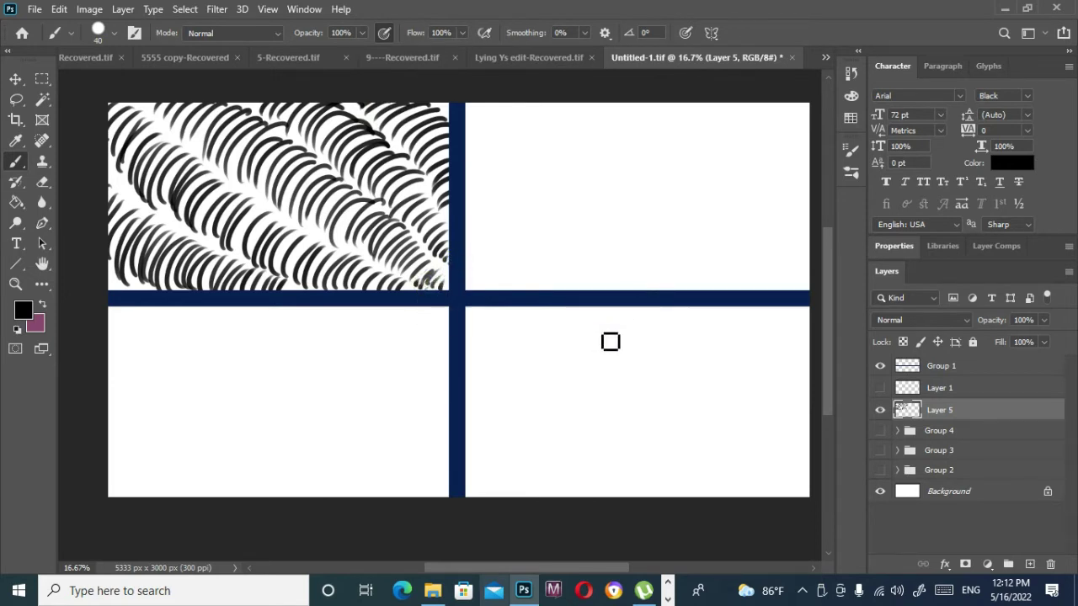
Step: Brush a horizontal row of left-pointing chevrons along the top edge of the upper-right panel
{"action": "left_click_drag", "start_coordinate": [610, 215], "coordinate": [591, 229]}
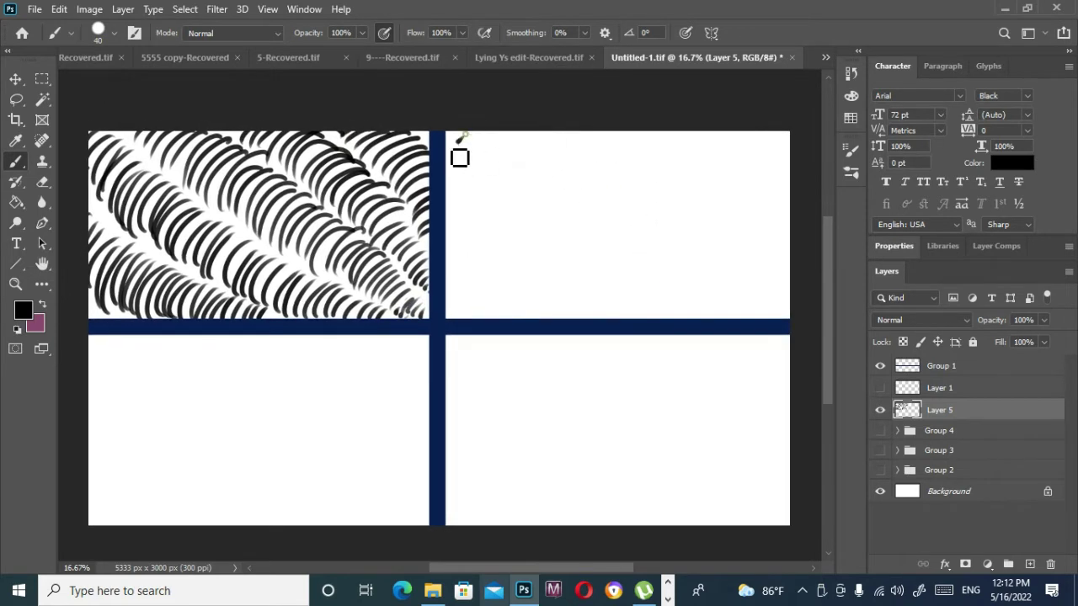
{"action": "left_click_drag", "start_coordinate": [460, 158], "coordinate": [506, 154]}
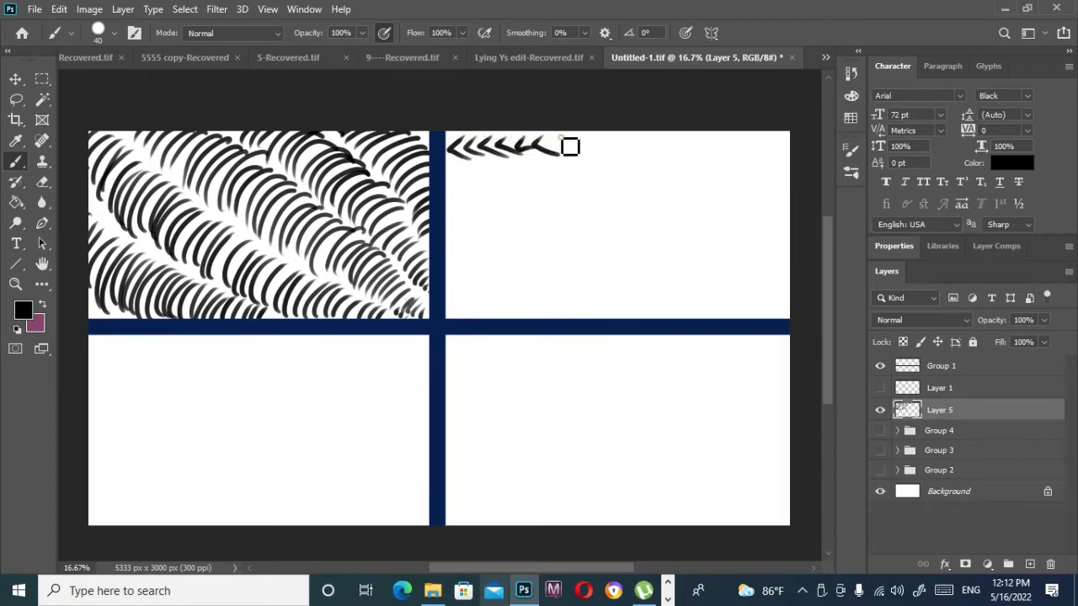
{"action": "mouse_move", "coordinate": [570, 148]}
{"action": "left_mouse_down"}
{"action": "mouse_move", "coordinate": [600, 158]}
{"action": "mouse_move", "coordinate": [633, 137]}
{"action": "mouse_move", "coordinate": [664, 163]}
{"action": "mouse_move", "coordinate": [721, 143]}
{"action": "mouse_move", "coordinate": [751, 162]}
{"action": "mouse_move", "coordinate": [732, 127]}
{"action": "mouse_move", "coordinate": [768, 125]}
{"action": "left_mouse_up"}
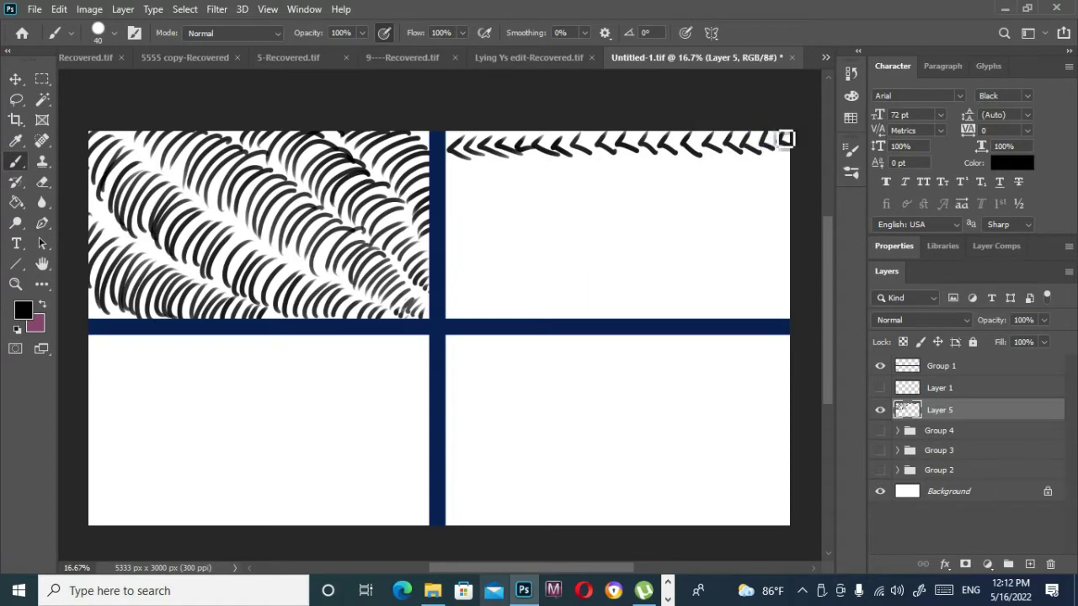
Step: Add a row of right-pointing chevrons and a row of left-pointing chevrons beneath the upper-right panel's first row
{"action": "mouse_move", "coordinate": [476, 192]}
{"action": "left_mouse_down"}
{"action": "mouse_move", "coordinate": [556, 176]}
{"action": "mouse_move", "coordinate": [587, 178]}
{"action": "mouse_move", "coordinate": [610, 195]}
{"action": "mouse_move", "coordinate": [648, 178]}
{"action": "left_mouse_up"}
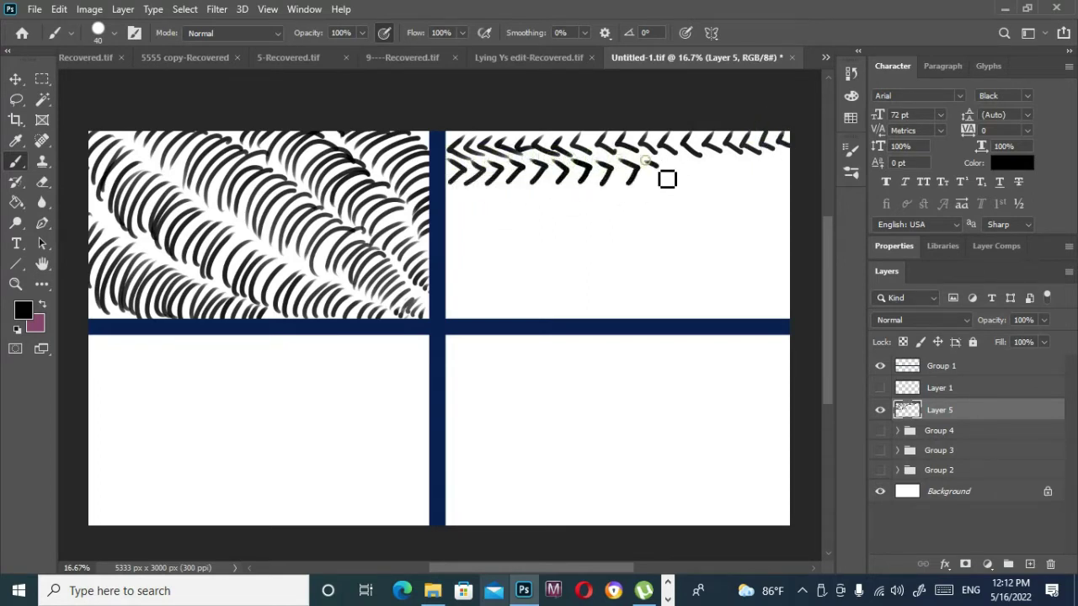
{"action": "mouse_move", "coordinate": [714, 172]}
{"action": "left_mouse_down"}
{"action": "mouse_move", "coordinate": [750, 189]}
{"action": "mouse_move", "coordinate": [786, 178]}
{"action": "left_mouse_up"}
{"action": "mouse_move", "coordinate": [481, 192]}
{"action": "left_mouse_down"}
{"action": "mouse_move", "coordinate": [481, 215]}
{"action": "mouse_move", "coordinate": [531, 194]}
{"action": "mouse_move", "coordinate": [562, 217]}
{"action": "mouse_move", "coordinate": [635, 219]}
{"action": "mouse_move", "coordinate": [698, 197]}
{"action": "mouse_move", "coordinate": [715, 216]}
{"action": "mouse_move", "coordinate": [753, 199]}
{"action": "mouse_move", "coordinate": [765, 214]}
{"action": "mouse_move", "coordinate": [798, 202]}
{"action": "left_mouse_up"}
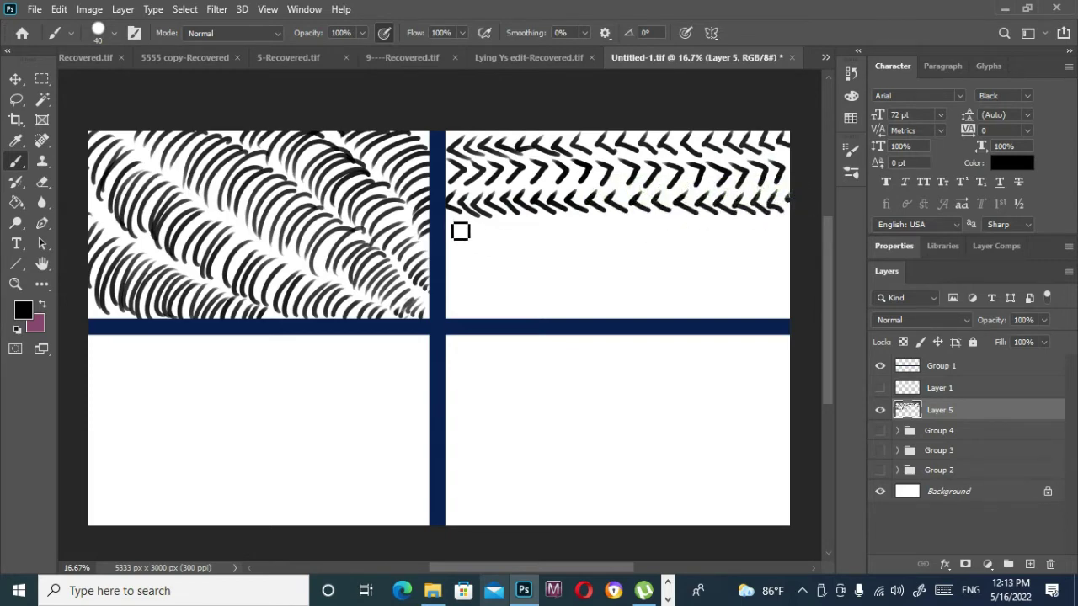
Step: Fill the rest of the canvas's upper-right panel with brushed rows of chevrons alternating between right-facing and left-facing
{"action": "mouse_move", "coordinate": [471, 231]}
{"action": "left_mouse_down"}
{"action": "mouse_move", "coordinate": [493, 250]}
{"action": "mouse_move", "coordinate": [538, 234]}
{"action": "mouse_move", "coordinate": [574, 242]}
{"action": "mouse_move", "coordinate": [654, 233]}
{"action": "mouse_move", "coordinate": [671, 244]}
{"action": "mouse_move", "coordinate": [715, 226]}
{"action": "mouse_move", "coordinate": [755, 240]}
{"action": "mouse_move", "coordinate": [783, 224]}
{"action": "mouse_move", "coordinate": [800, 237]}
{"action": "left_mouse_up"}
{"action": "mouse_move", "coordinate": [453, 276]}
{"action": "left_mouse_down"}
{"action": "mouse_move", "coordinate": [529, 282]}
{"action": "mouse_move", "coordinate": [595, 260]}
{"action": "mouse_move", "coordinate": [603, 270]}
{"action": "left_mouse_up"}
{"action": "left_click_drag", "start_coordinate": [669, 258], "coordinate": [691, 278]}
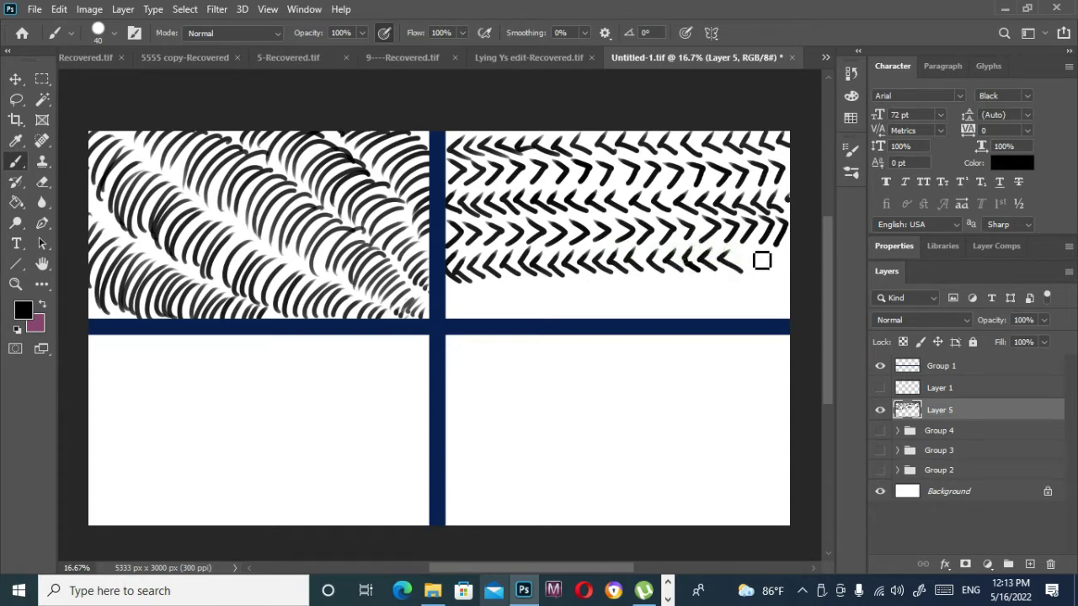
{"action": "left_click_drag", "start_coordinate": [761, 260], "coordinate": [785, 266]}
{"action": "mouse_move", "coordinate": [450, 278]}
{"action": "left_mouse_down"}
{"action": "mouse_move", "coordinate": [471, 306]}
{"action": "mouse_move", "coordinate": [494, 295]}
{"action": "mouse_move", "coordinate": [579, 296]}
{"action": "mouse_move", "coordinate": [586, 306]}
{"action": "mouse_move", "coordinate": [630, 286]}
{"action": "mouse_move", "coordinate": [665, 311]}
{"action": "mouse_move", "coordinate": [702, 284]}
{"action": "mouse_move", "coordinate": [722, 303]}
{"action": "mouse_move", "coordinate": [754, 287]}
{"action": "mouse_move", "coordinate": [774, 315]}
{"action": "mouse_move", "coordinate": [788, 295]}
{"action": "left_mouse_up"}
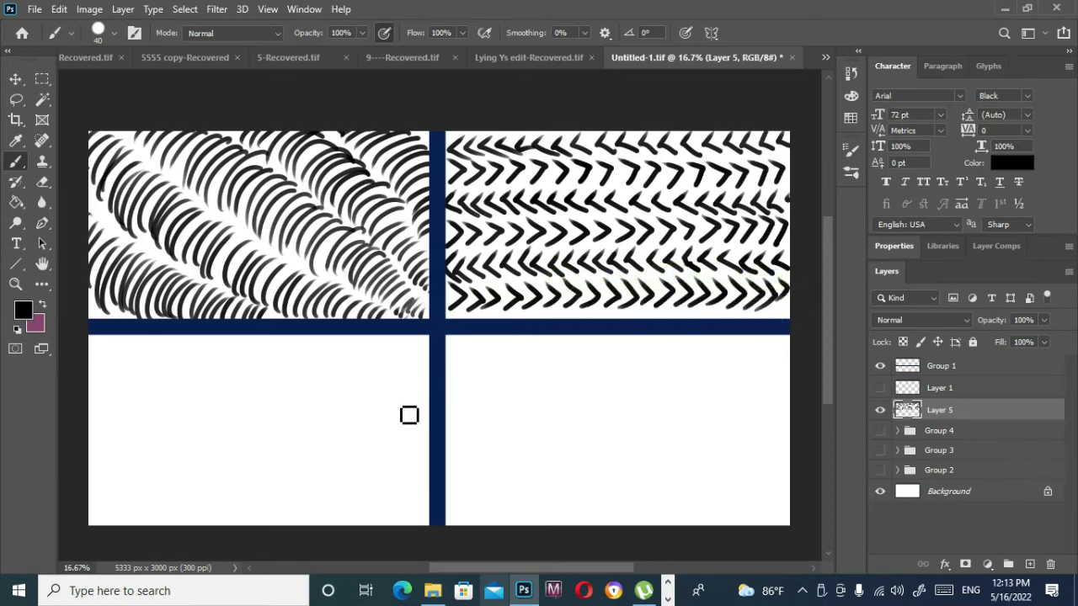
Step: Fill the lower-left panel with horizontal wavy brush lines, ending in rows of scalloped curves along its bottom edge
{"action": "left_click_drag", "start_coordinate": [609, 368], "coordinate": [619, 358]}
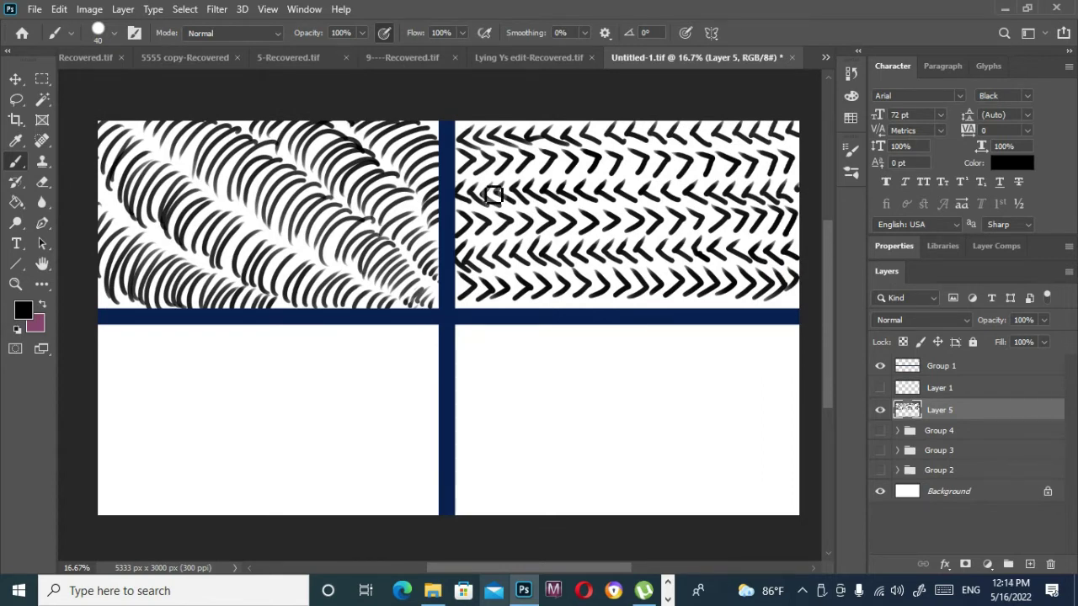
{"action": "left_click_drag", "start_coordinate": [375, 337], "coordinate": [387, 303]}
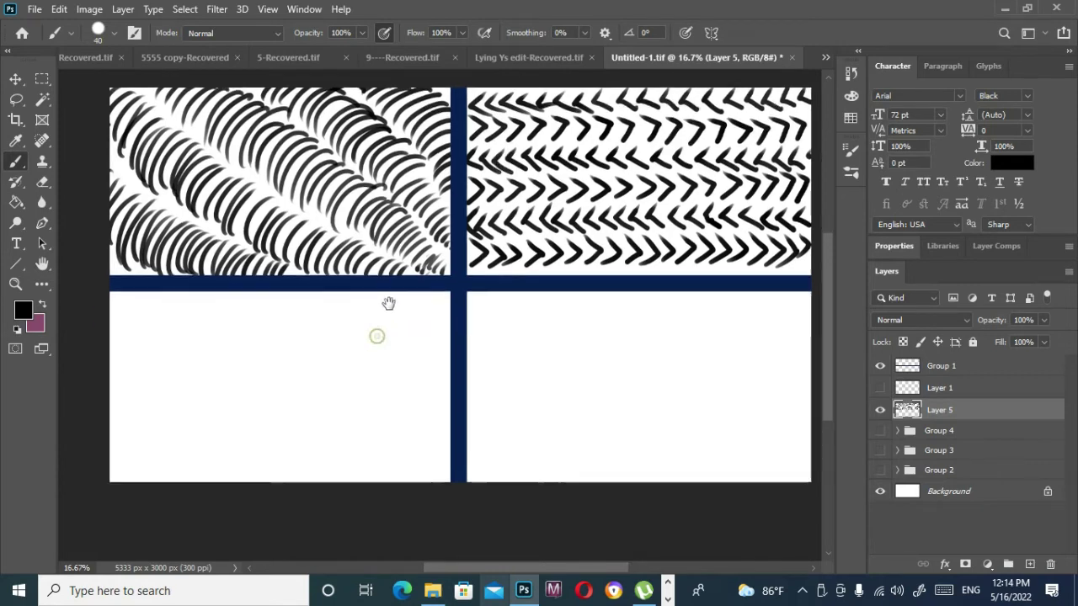
{"action": "mouse_move", "coordinate": [105, 310]}
{"action": "left_mouse_down"}
{"action": "mouse_move", "coordinate": [227, 323]}
{"action": "mouse_move", "coordinate": [459, 303]}
{"action": "mouse_move", "coordinate": [166, 337]}
{"action": "mouse_move", "coordinate": [237, 341]}
{"action": "mouse_move", "coordinate": [305, 329]}
{"action": "mouse_move", "coordinate": [365, 342]}
{"action": "mouse_move", "coordinate": [450, 320]}
{"action": "left_mouse_up"}
{"action": "mouse_move", "coordinate": [104, 345]}
{"action": "left_mouse_down"}
{"action": "mouse_move", "coordinate": [173, 358]}
{"action": "mouse_move", "coordinate": [439, 353]}
{"action": "left_mouse_up"}
{"action": "mouse_move", "coordinate": [109, 368]}
{"action": "left_mouse_down"}
{"action": "mouse_move", "coordinate": [118, 378]}
{"action": "mouse_move", "coordinate": [449, 362]}
{"action": "left_mouse_up"}
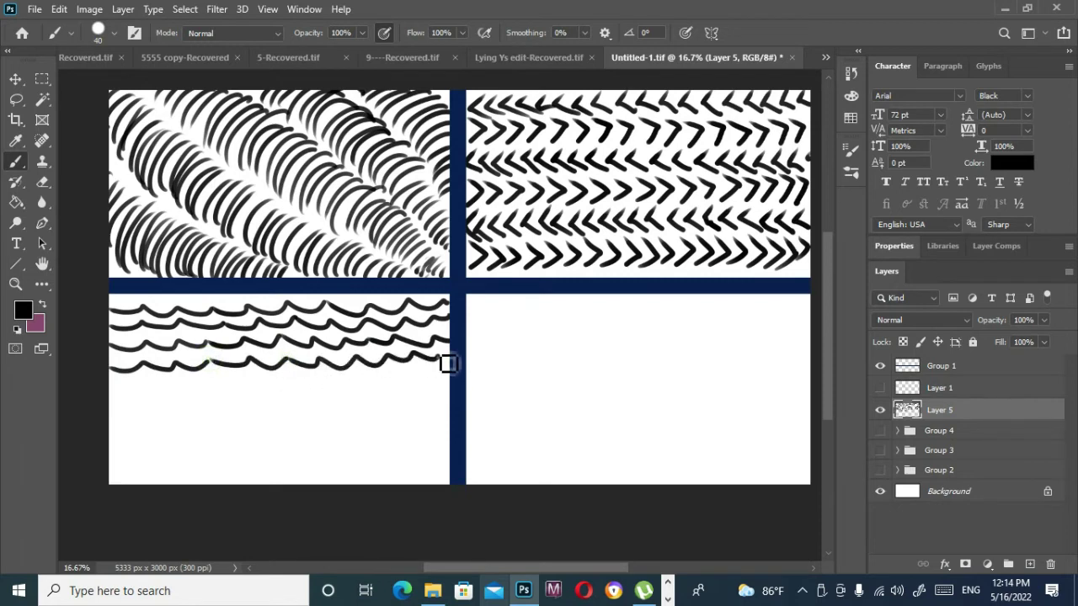
{"action": "mouse_move", "coordinate": [121, 392]}
{"action": "left_mouse_down"}
{"action": "mouse_move", "coordinate": [466, 382]}
{"action": "mouse_move", "coordinate": [157, 416]}
{"action": "mouse_move", "coordinate": [190, 423]}
{"action": "mouse_move", "coordinate": [331, 414]}
{"action": "mouse_move", "coordinate": [345, 400]}
{"action": "mouse_move", "coordinate": [457, 401]}
{"action": "left_mouse_up"}
{"action": "scroll", "coordinate": [354, 392], "scroll_direction": "down", "scroll_amount": 3}
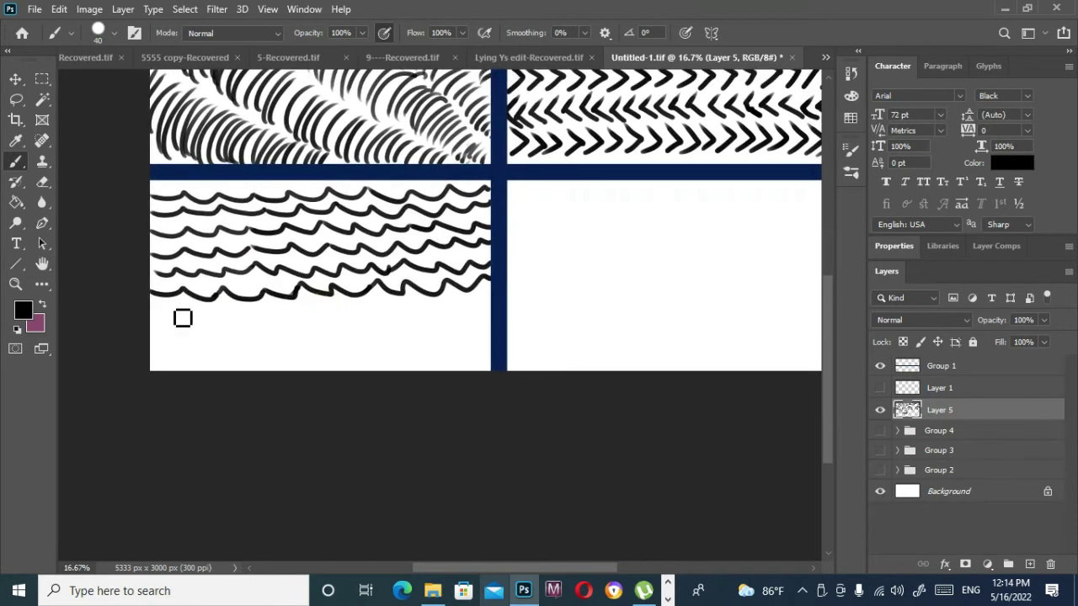
{"action": "mouse_move", "coordinate": [145, 312]}
{"action": "left_mouse_down"}
{"action": "mouse_move", "coordinate": [244, 331]}
{"action": "mouse_move", "coordinate": [342, 315]}
{"action": "mouse_move", "coordinate": [482, 321]}
{"action": "left_mouse_up"}
{"action": "mouse_move", "coordinate": [148, 329]}
{"action": "left_mouse_down"}
{"action": "mouse_move", "coordinate": [262, 346]}
{"action": "mouse_move", "coordinate": [409, 348]}
{"action": "mouse_move", "coordinate": [397, 329]}
{"action": "mouse_move", "coordinate": [488, 335]}
{"action": "left_mouse_up"}
{"action": "mouse_move", "coordinate": [150, 347]}
{"action": "left_mouse_down"}
{"action": "mouse_move", "coordinate": [219, 364]}
{"action": "mouse_move", "coordinate": [493, 363]}
{"action": "left_mouse_up"}
{"action": "mouse_move", "coordinate": [152, 366]}
{"action": "left_mouse_down"}
{"action": "mouse_move", "coordinate": [329, 378]}
{"action": "mouse_move", "coordinate": [493, 368]}
{"action": "left_mouse_up"}
Step: Brush widely spaced flowing contour lines diagonally across the lower-right panel, from its top and right edges toward its bottom and left edges
{"action": "scroll", "coordinate": [565, 362], "scroll_direction": "up", "scroll_amount": 1}
{"action": "scroll", "coordinate": [564, 362], "scroll_direction": "right", "scroll_amount": 1}
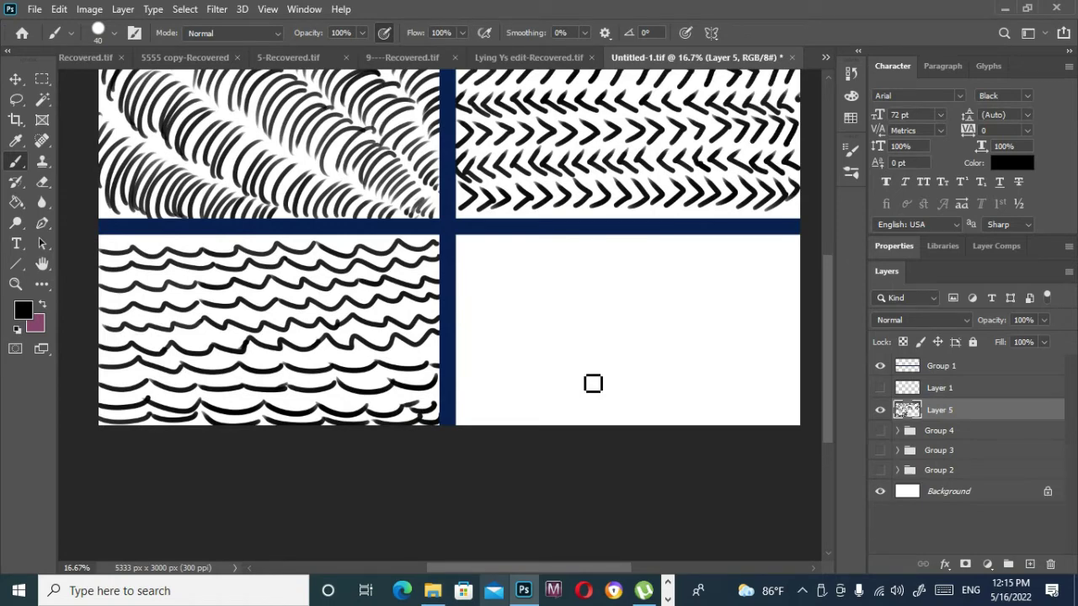
{"action": "scroll", "coordinate": [665, 298], "scroll_direction": "up", "scroll_amount": 1}
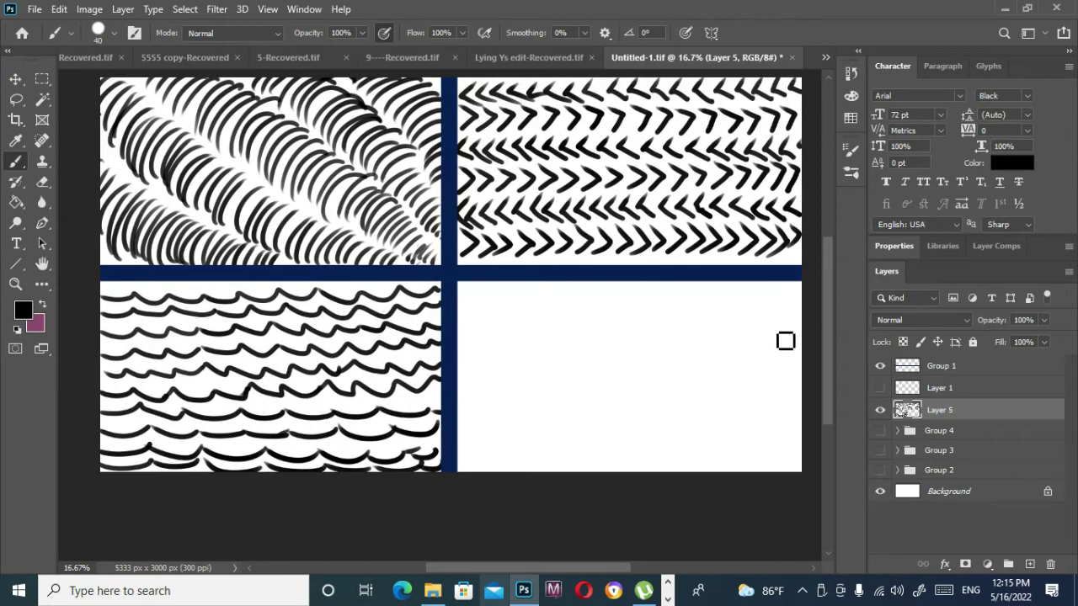
{"action": "mouse_move", "coordinate": [793, 287]}
{"action": "left_mouse_down"}
{"action": "mouse_move", "coordinate": [619, 346]}
{"action": "mouse_move", "coordinate": [509, 468]}
{"action": "left_mouse_up"}
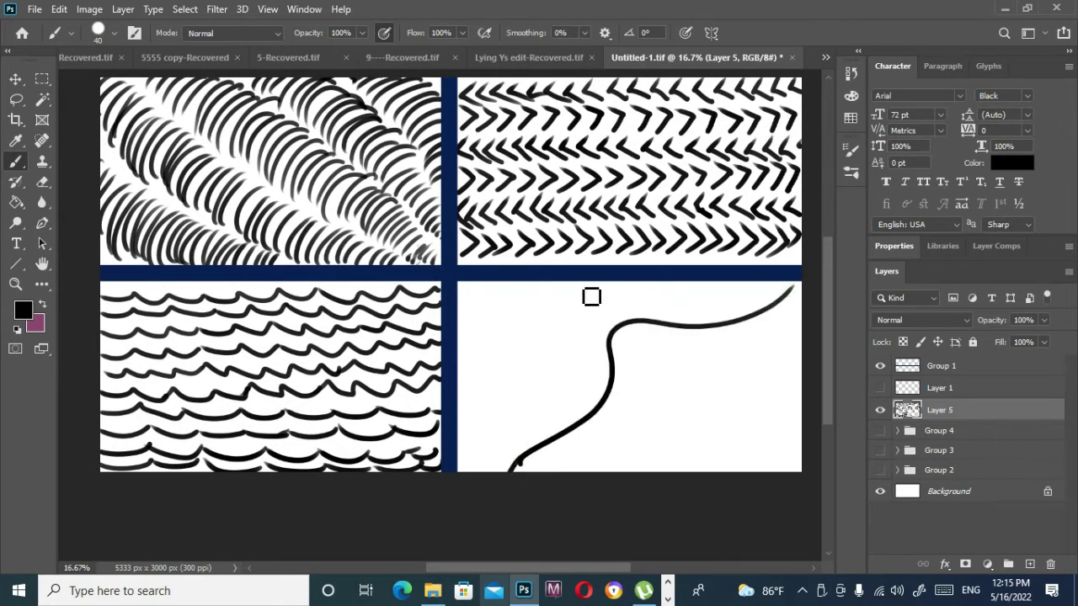
{"action": "left_click_drag", "start_coordinate": [587, 285], "coordinate": [461, 463]}
{"action": "mouse_move", "coordinate": [818, 346]}
{"action": "left_mouse_down"}
{"action": "mouse_move", "coordinate": [702, 381]}
{"action": "mouse_move", "coordinate": [553, 500]}
{"action": "left_mouse_up"}
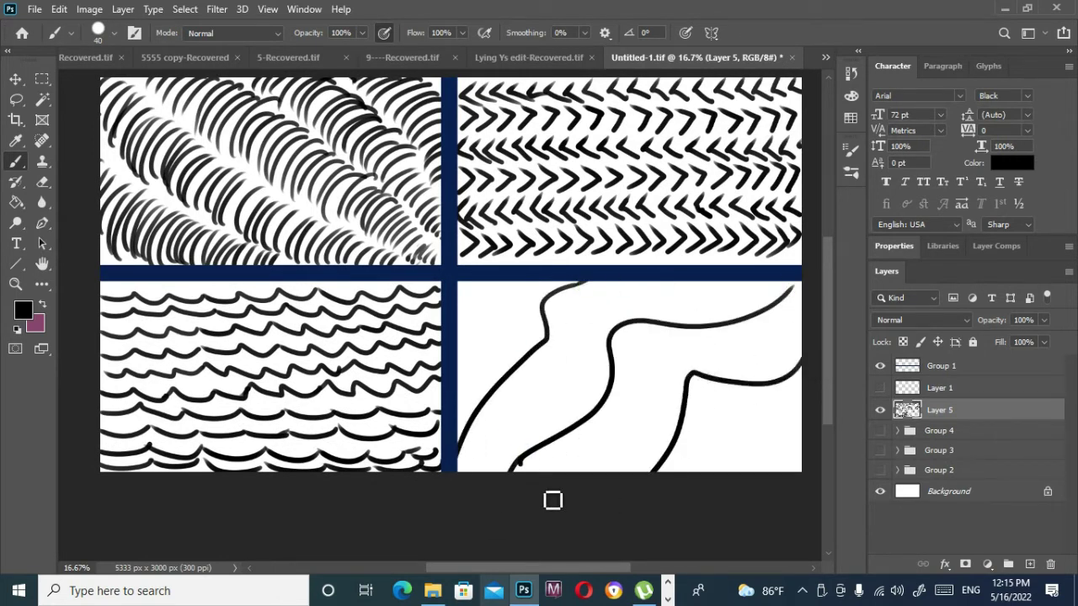
{"action": "left_click_drag", "start_coordinate": [697, 288], "coordinate": [468, 472]}
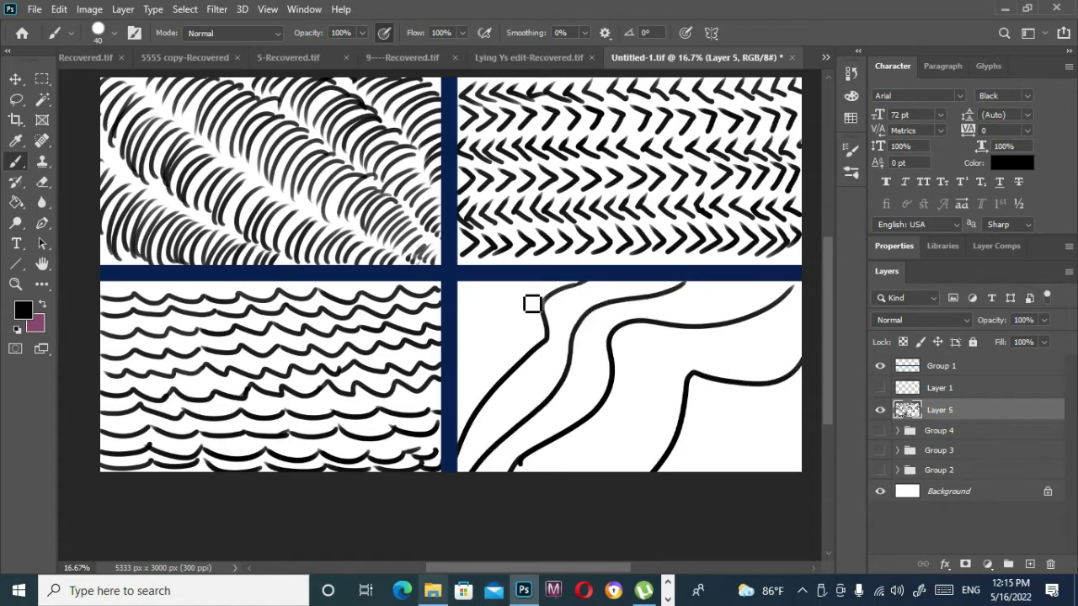
{"action": "mouse_move", "coordinate": [516, 291]}
{"action": "left_mouse_down"}
{"action": "mouse_move", "coordinate": [483, 373]}
{"action": "mouse_move", "coordinate": [459, 383]}
{"action": "left_mouse_up"}
{"action": "left_click_drag", "start_coordinate": [483, 284], "coordinate": [459, 346]}
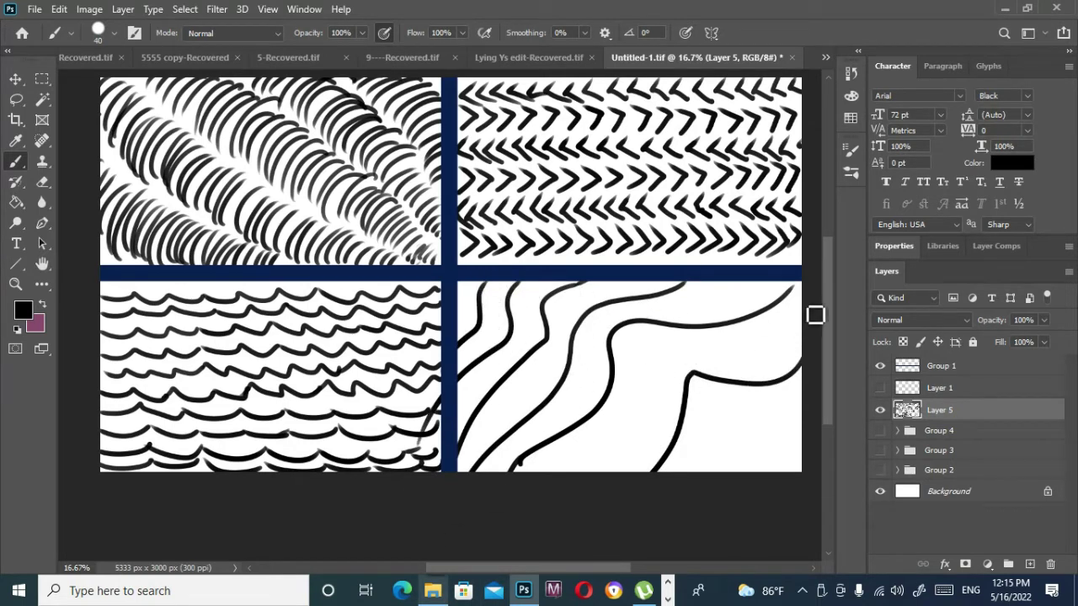
{"action": "mouse_move", "coordinate": [815, 315]}
{"action": "left_mouse_down"}
{"action": "mouse_move", "coordinate": [637, 426]}
{"action": "mouse_move", "coordinate": [587, 473]}
{"action": "left_mouse_up"}
{"action": "left_click_drag", "start_coordinate": [813, 402], "coordinate": [678, 511]}
{"action": "left_click_drag", "start_coordinate": [808, 443], "coordinate": [729, 476]}
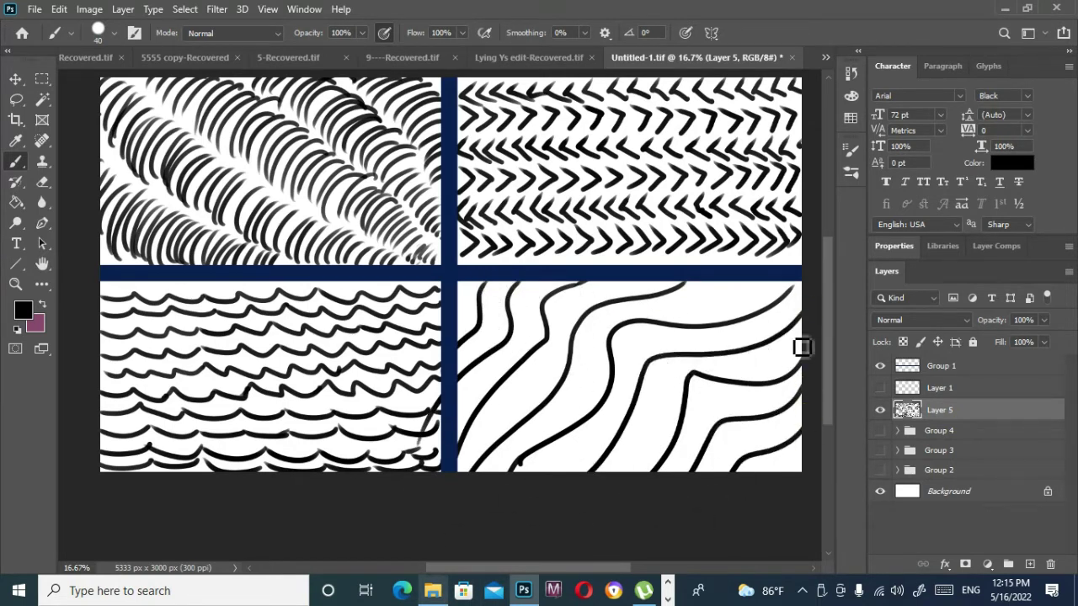
Step: Fill the gaps between the lower-right panel's contour lines with more curved strokes that follow the same flow
{"action": "mouse_move", "coordinate": [802, 347]}
{"action": "left_mouse_down"}
{"action": "mouse_move", "coordinate": [733, 373]}
{"action": "mouse_move", "coordinate": [615, 470]}
{"action": "left_mouse_up"}
{"action": "mouse_move", "coordinate": [801, 284]}
{"action": "left_mouse_down"}
{"action": "mouse_move", "coordinate": [638, 364]}
{"action": "mouse_move", "coordinate": [547, 497]}
{"action": "left_mouse_up"}
{"action": "mouse_move", "coordinate": [744, 284]}
{"action": "left_mouse_down"}
{"action": "mouse_move", "coordinate": [681, 312]}
{"action": "mouse_move", "coordinate": [479, 517]}
{"action": "left_mouse_up"}
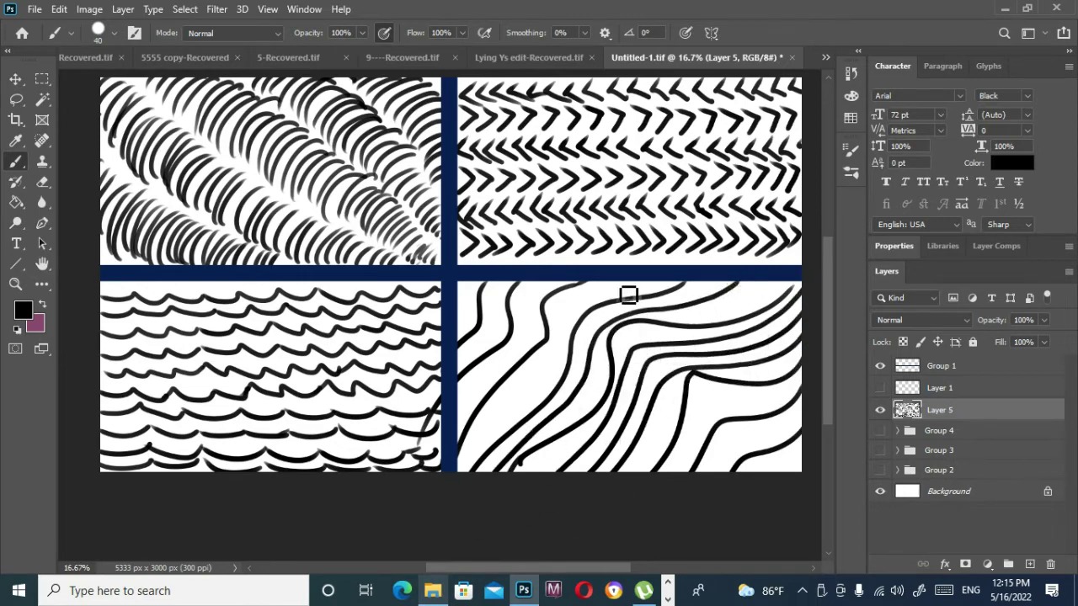
{"action": "mouse_move", "coordinate": [629, 294]}
{"action": "left_mouse_down"}
{"action": "mouse_move", "coordinate": [577, 313]}
{"action": "mouse_move", "coordinate": [462, 470]}
{"action": "left_mouse_up"}
{"action": "left_click_drag", "start_coordinate": [566, 274], "coordinate": [461, 414]}
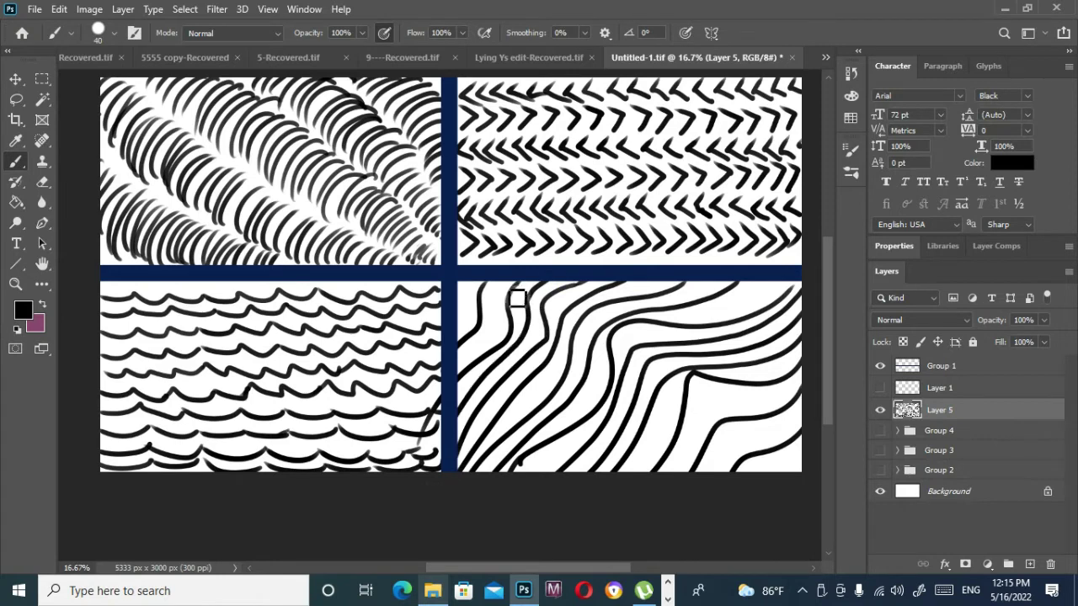
{"action": "mouse_move", "coordinate": [510, 283]}
{"action": "left_mouse_down"}
{"action": "mouse_move", "coordinate": [483, 351]}
{"action": "mouse_move", "coordinate": [459, 371]}
{"action": "left_mouse_up"}
{"action": "mouse_move", "coordinate": [476, 278]}
{"action": "left_mouse_down"}
{"action": "mouse_move", "coordinate": [476, 303]}
{"action": "mouse_move", "coordinate": [421, 354]}
{"action": "left_mouse_up"}
{"action": "mouse_move", "coordinate": [800, 372]}
{"action": "left_mouse_down"}
{"action": "mouse_move", "coordinate": [779, 407]}
{"action": "mouse_move", "coordinate": [679, 470]}
{"action": "left_mouse_up"}
{"action": "mouse_move", "coordinate": [693, 376]}
{"action": "left_mouse_down"}
{"action": "mouse_move", "coordinate": [650, 469]}
{"action": "mouse_move", "coordinate": [802, 369]}
{"action": "left_mouse_up"}
{"action": "left_click_drag", "start_coordinate": [804, 448], "coordinate": [766, 473]}
{"action": "left_click_drag", "start_coordinate": [805, 408], "coordinate": [707, 474]}
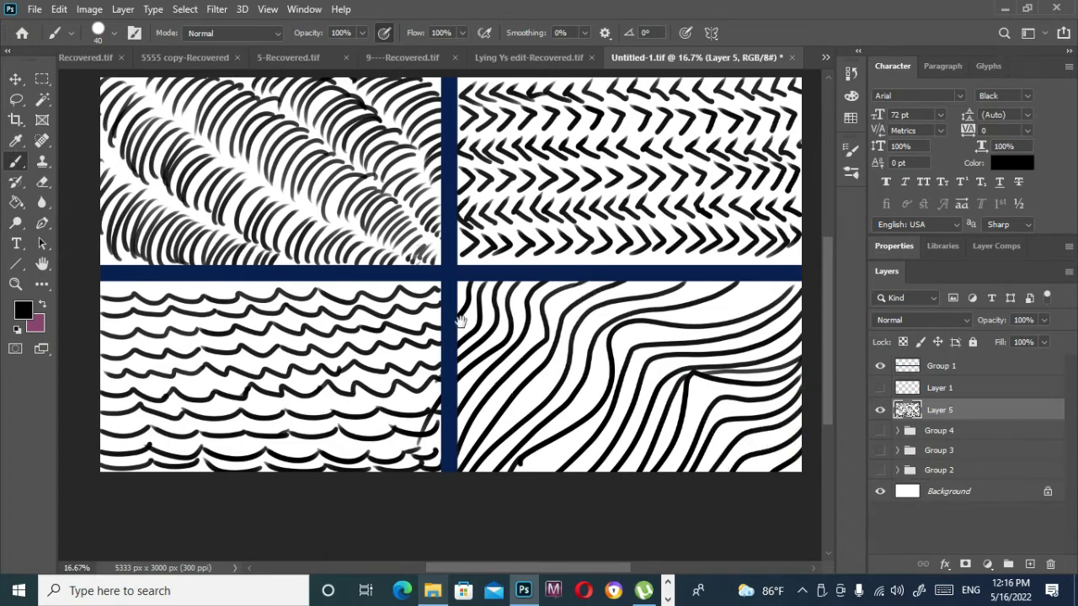
Step: Place Layer 5 in a new group, collapse the group and hide it
{"action": "left_click_drag", "start_coordinate": [461, 322], "coordinate": [471, 359]}
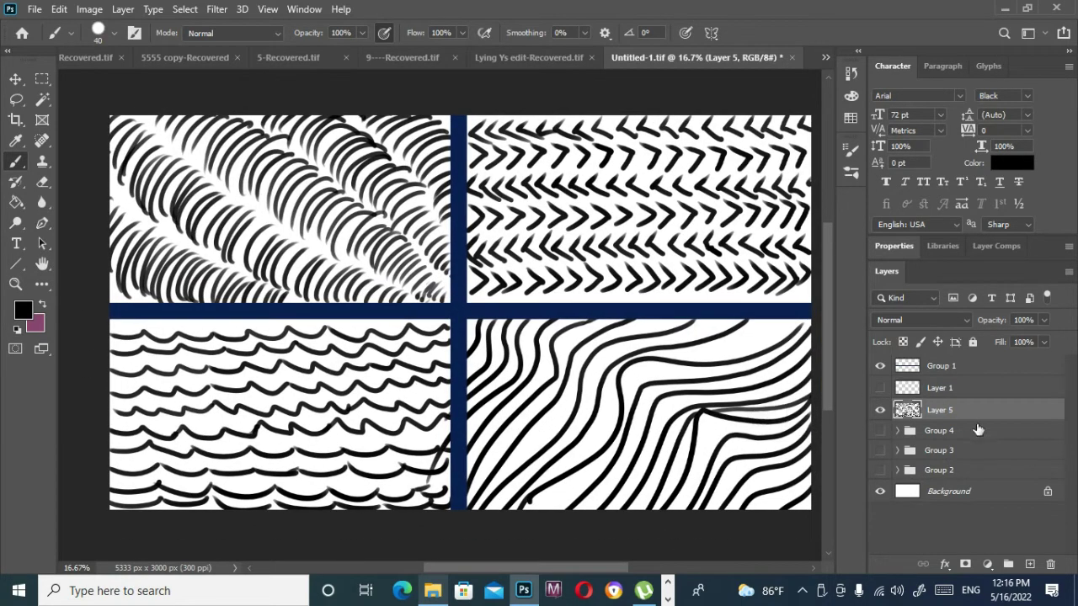
{"action": "left_click", "coordinate": [1007, 563]}
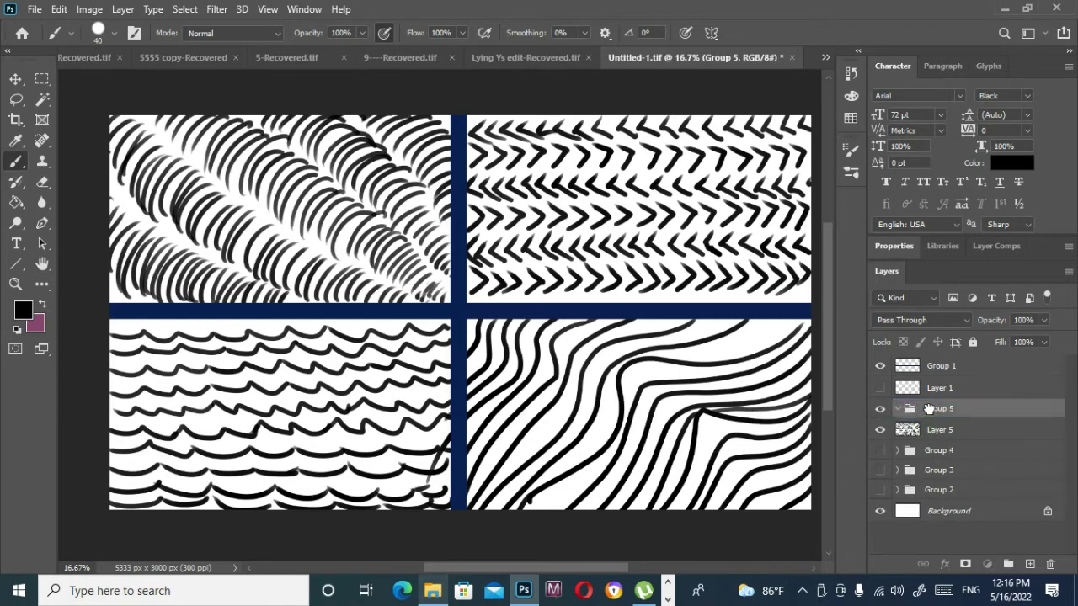
{"action": "left_click", "coordinate": [897, 408]}
{"action": "left_click", "coordinate": [880, 409]}
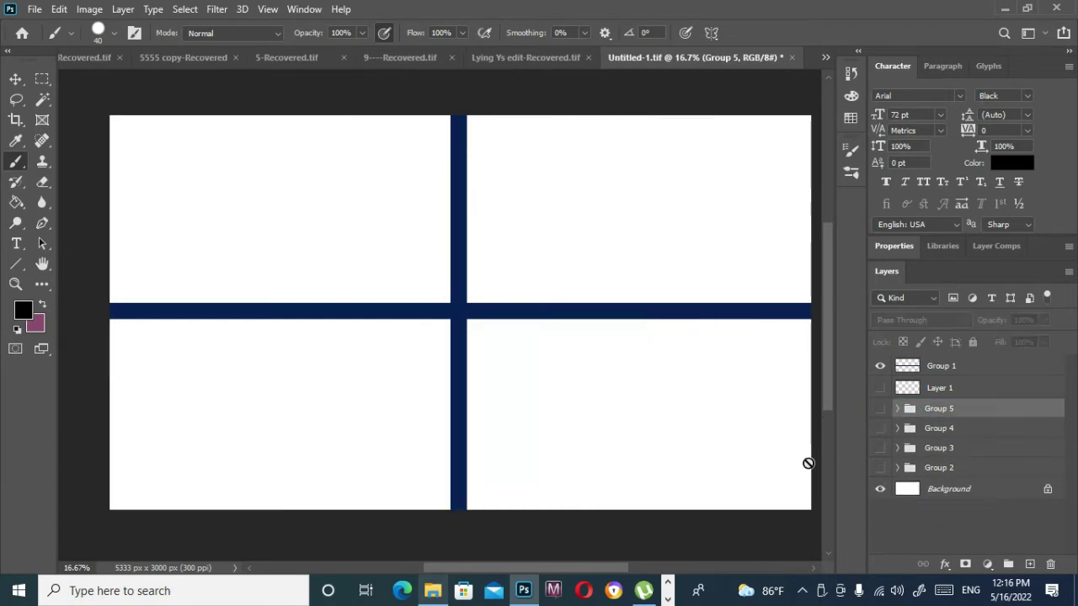
Step: On a new layer, draw looping curls in the upper-left panel and cloud-like scalloped swirls in the upper-right panel
{"action": "left_click", "coordinate": [1029, 566]}
{"action": "mouse_move", "coordinate": [113, 144]}
{"action": "left_mouse_down"}
{"action": "mouse_move", "coordinate": [122, 205]}
{"action": "mouse_move", "coordinate": [185, 238]}
{"action": "mouse_move", "coordinate": [253, 121]}
{"action": "mouse_move", "coordinate": [272, 238]}
{"action": "mouse_move", "coordinate": [334, 280]}
{"action": "mouse_move", "coordinate": [423, 144]}
{"action": "mouse_move", "coordinate": [421, 305]}
{"action": "mouse_move", "coordinate": [380, 299]}
{"action": "left_mouse_up"}
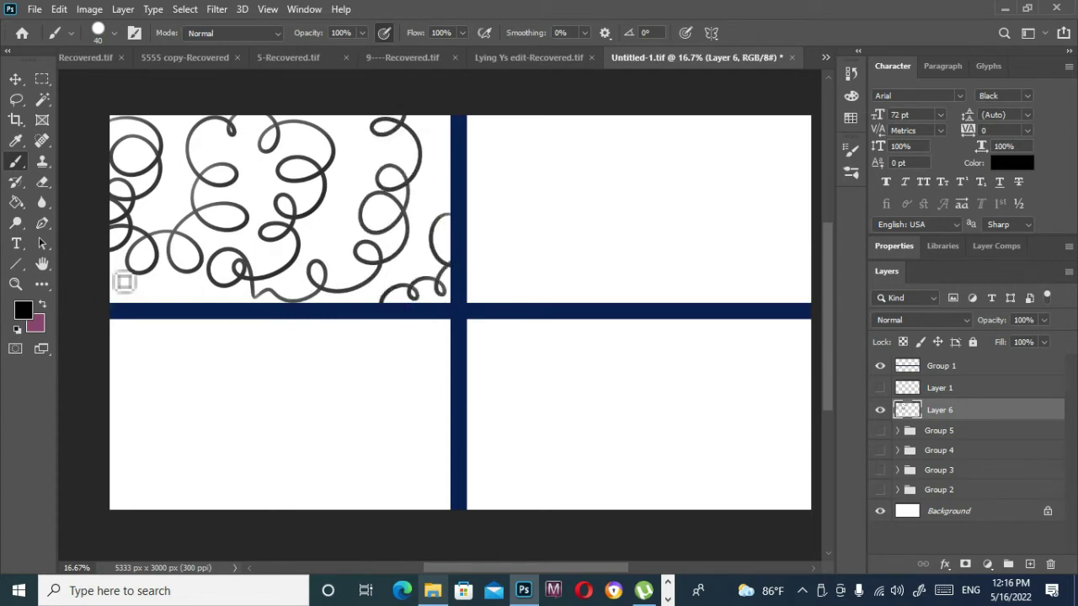
{"action": "mouse_move", "coordinate": [123, 282]}
{"action": "left_mouse_down"}
{"action": "mouse_move", "coordinate": [162, 315]}
{"action": "mouse_move", "coordinate": [229, 308]}
{"action": "left_mouse_up"}
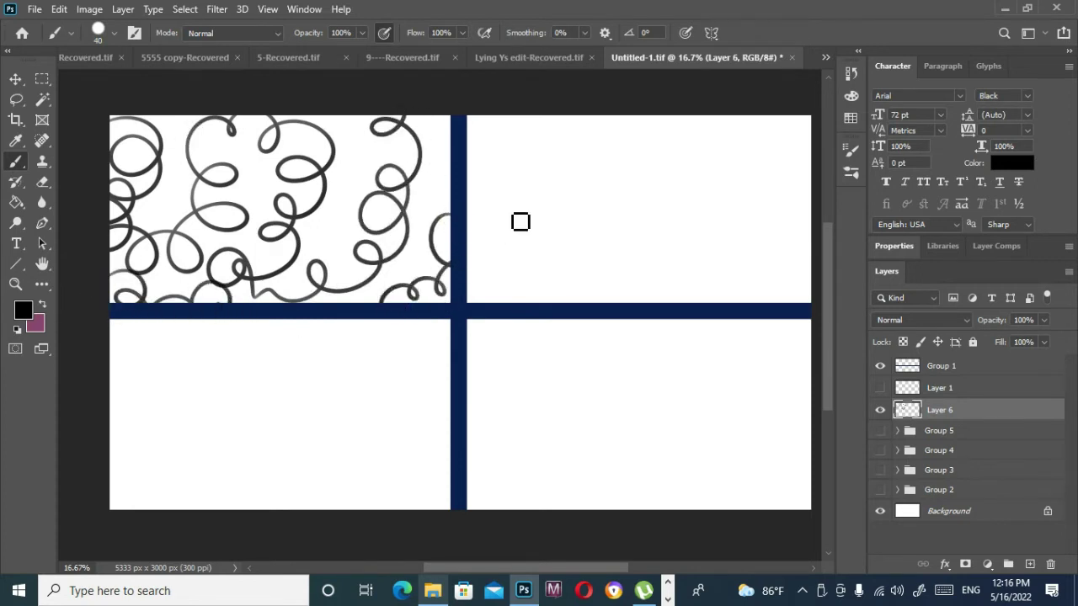
{"action": "mouse_move", "coordinate": [472, 295]}
{"action": "left_mouse_down"}
{"action": "mouse_move", "coordinate": [534, 289]}
{"action": "mouse_move", "coordinate": [518, 289]}
{"action": "mouse_move", "coordinate": [611, 246]}
{"action": "mouse_move", "coordinate": [605, 294]}
{"action": "mouse_move", "coordinate": [708, 272]}
{"action": "mouse_move", "coordinate": [657, 309]}
{"action": "mouse_move", "coordinate": [818, 261]}
{"action": "mouse_move", "coordinate": [727, 220]}
{"action": "mouse_move", "coordinate": [661, 246]}
{"action": "mouse_move", "coordinate": [505, 169]}
{"action": "mouse_move", "coordinate": [605, 179]}
{"action": "mouse_move", "coordinate": [586, 164]}
{"action": "mouse_move", "coordinate": [705, 109]}
{"action": "mouse_move", "coordinate": [730, 201]}
{"action": "mouse_move", "coordinate": [780, 230]}
{"action": "mouse_move", "coordinate": [767, 161]}
{"action": "left_mouse_up"}
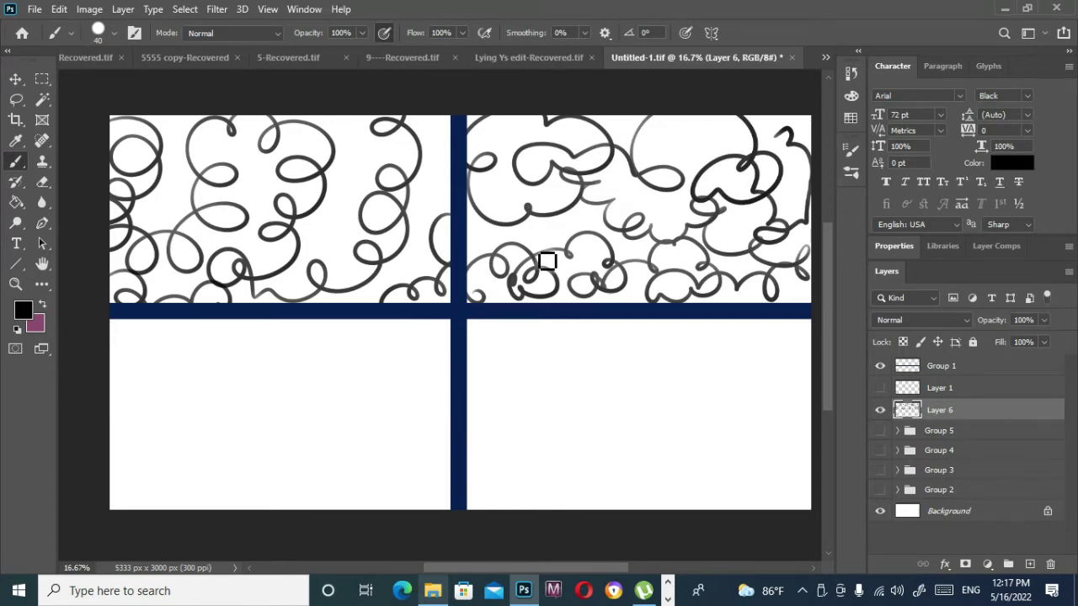
Step: Fill the lower-left panel with vertical lines of uneven length hanging from its top edge and short raindrop-like dashes beneath them
{"action": "scroll", "coordinate": [384, 332], "scroll_direction": "down", "scroll_amount": 2}
{"action": "mouse_move", "coordinate": [113, 283]}
{"action": "left_mouse_down"}
{"action": "mouse_move", "coordinate": [124, 338]}
{"action": "mouse_move", "coordinate": [138, 294]}
{"action": "mouse_move", "coordinate": [139, 355]}
{"action": "mouse_move", "coordinate": [157, 340]}
{"action": "mouse_move", "coordinate": [174, 288]}
{"action": "mouse_move", "coordinate": [171, 381]}
{"action": "mouse_move", "coordinate": [179, 289]}
{"action": "mouse_move", "coordinate": [193, 395]}
{"action": "mouse_move", "coordinate": [219, 374]}
{"action": "mouse_move", "coordinate": [230, 328]}
{"action": "mouse_move", "coordinate": [273, 386]}
{"action": "left_mouse_up"}
{"action": "mouse_move", "coordinate": [275, 278]}
{"action": "left_mouse_down"}
{"action": "mouse_move", "coordinate": [282, 376]}
{"action": "mouse_move", "coordinate": [305, 281]}
{"action": "mouse_move", "coordinate": [332, 281]}
{"action": "mouse_move", "coordinate": [344, 390]}
{"action": "mouse_move", "coordinate": [395, 303]}
{"action": "mouse_move", "coordinate": [421, 281]}
{"action": "mouse_move", "coordinate": [441, 303]}
{"action": "mouse_move", "coordinate": [434, 287]}
{"action": "left_mouse_up"}
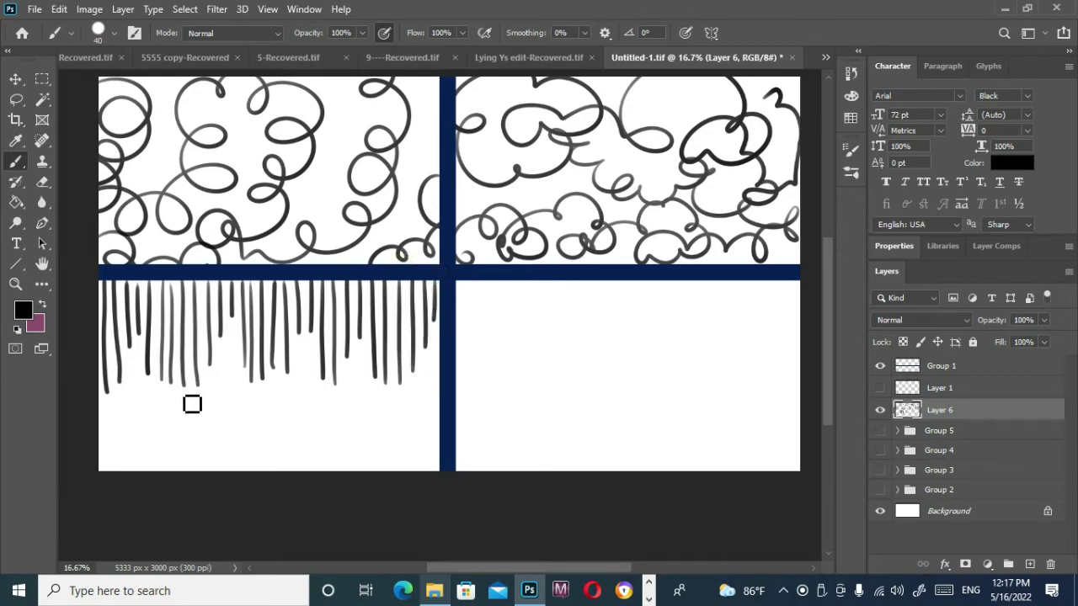
{"action": "mouse_move", "coordinate": [192, 404]}
{"action": "left_mouse_down"}
{"action": "mouse_move", "coordinate": [189, 465]}
{"action": "mouse_move", "coordinate": [181, 408]}
{"action": "mouse_move", "coordinate": [175, 458]}
{"action": "mouse_move", "coordinate": [167, 404]}
{"action": "mouse_move", "coordinate": [164, 461]}
{"action": "mouse_move", "coordinate": [155, 397]}
{"action": "mouse_move", "coordinate": [149, 487]}
{"action": "mouse_move", "coordinate": [146, 355]}
{"action": "mouse_move", "coordinate": [142, 453]}
{"action": "mouse_move", "coordinate": [136, 383]}
{"action": "mouse_move", "coordinate": [122, 476]}
{"action": "mouse_move", "coordinate": [115, 408]}
{"action": "mouse_move", "coordinate": [112, 463]}
{"action": "mouse_move", "coordinate": [208, 383]}
{"action": "mouse_move", "coordinate": [208, 473]}
{"action": "mouse_move", "coordinate": [220, 387]}
{"action": "mouse_move", "coordinate": [228, 468]}
{"action": "mouse_move", "coordinate": [231, 355]}
{"action": "mouse_move", "coordinate": [241, 424]}
{"action": "left_mouse_up"}
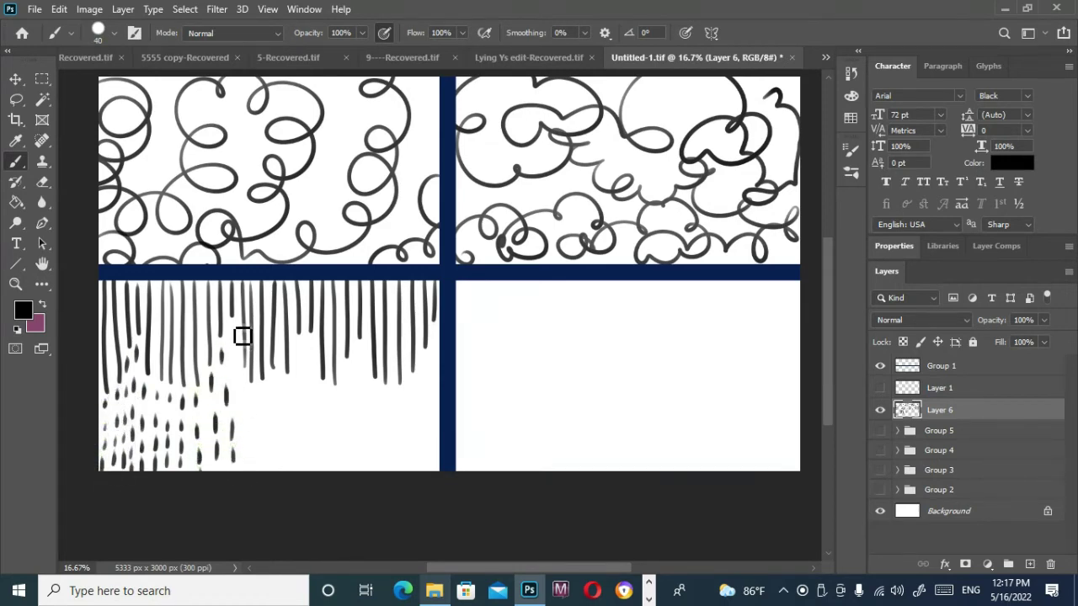
{"action": "mouse_move", "coordinate": [243, 337]}
{"action": "left_mouse_down"}
{"action": "mouse_move", "coordinate": [253, 458]}
{"action": "mouse_move", "coordinate": [258, 395]}
{"action": "mouse_move", "coordinate": [260, 454]}
{"action": "mouse_move", "coordinate": [264, 407]}
{"action": "mouse_move", "coordinate": [273, 425]}
{"action": "mouse_move", "coordinate": [276, 487]}
{"action": "mouse_move", "coordinate": [285, 389]}
{"action": "mouse_move", "coordinate": [288, 462]}
{"action": "mouse_move", "coordinate": [296, 392]}
{"action": "mouse_move", "coordinate": [302, 483]}
{"action": "mouse_move", "coordinate": [307, 349]}
{"action": "mouse_move", "coordinate": [314, 483]}
{"action": "mouse_move", "coordinate": [319, 357]}
{"action": "mouse_move", "coordinate": [326, 481]}
{"action": "mouse_move", "coordinate": [334, 421]}
{"action": "mouse_move", "coordinate": [336, 481]}
{"action": "mouse_move", "coordinate": [347, 406]}
{"action": "mouse_move", "coordinate": [351, 449]}
{"action": "mouse_move", "coordinate": [358, 372]}
{"action": "mouse_move", "coordinate": [361, 494]}
{"action": "mouse_move", "coordinate": [371, 362]}
{"action": "mouse_move", "coordinate": [375, 488]}
{"action": "mouse_move", "coordinate": [387, 401]}
{"action": "mouse_move", "coordinate": [388, 448]}
{"action": "mouse_move", "coordinate": [403, 401]}
{"action": "mouse_move", "coordinate": [405, 482]}
{"action": "mouse_move", "coordinate": [400, 401]}
{"action": "mouse_move", "coordinate": [410, 399]}
{"action": "mouse_move", "coordinate": [411, 465]}
{"action": "mouse_move", "coordinate": [427, 391]}
{"action": "mouse_move", "coordinate": [422, 489]}
{"action": "mouse_move", "coordinate": [450, 344]}
{"action": "mouse_move", "coordinate": [449, 457]}
{"action": "left_mouse_up"}
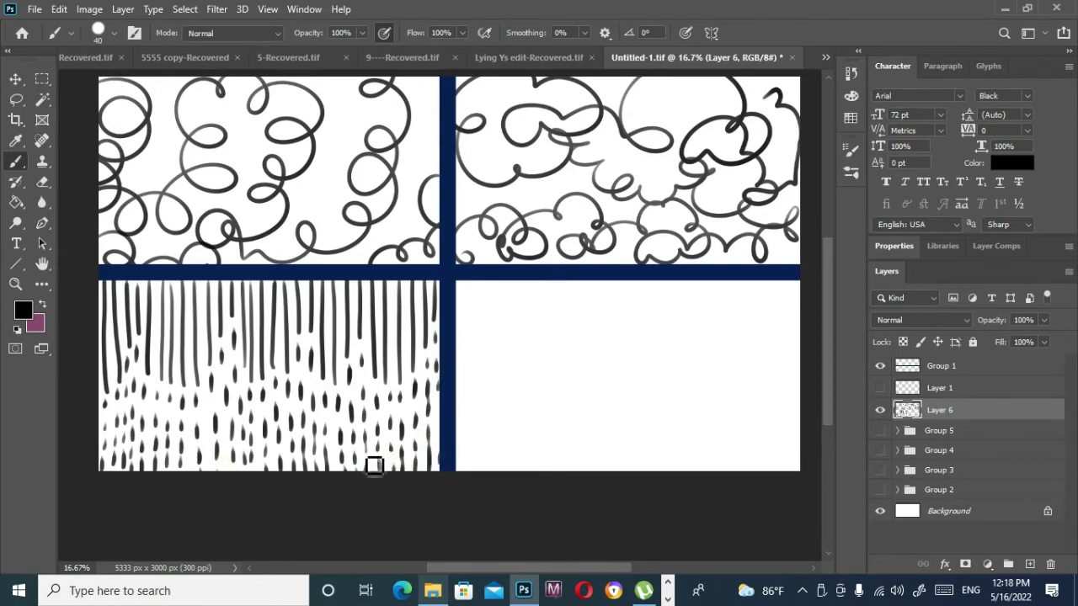
Step: Fill the lower-right panel with evenly spaced vertical wavy lines running from its top edge to its bottom edge
{"action": "mouse_move", "coordinate": [472, 284]}
{"action": "left_mouse_down"}
{"action": "mouse_move", "coordinate": [485, 351]}
{"action": "mouse_move", "coordinate": [483, 469]}
{"action": "left_mouse_up"}
{"action": "left_click_drag", "start_coordinate": [517, 294], "coordinate": [517, 469]}
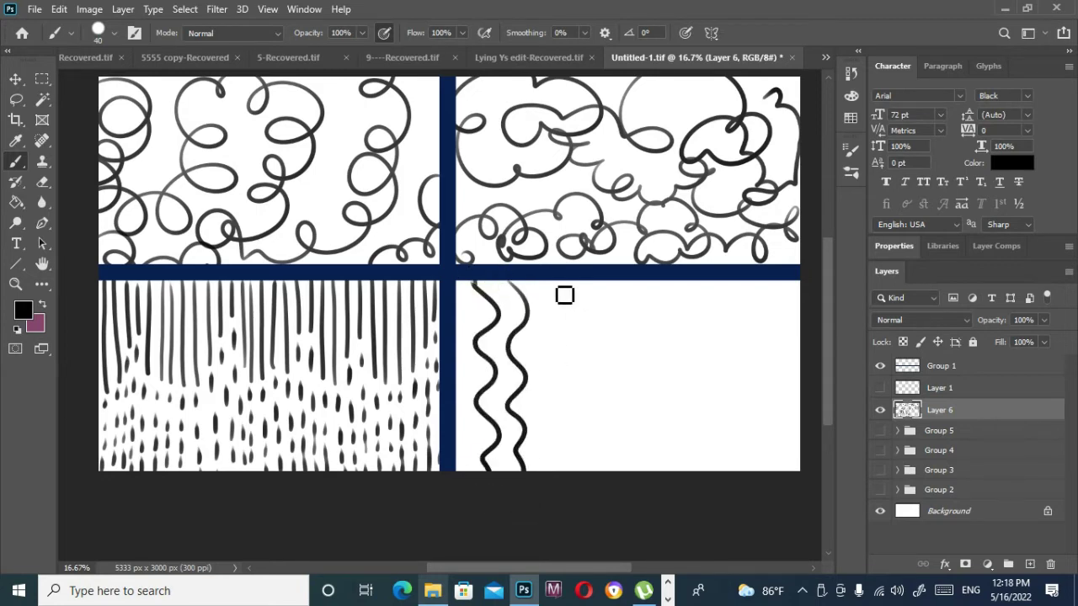
{"action": "mouse_move", "coordinate": [547, 282]}
{"action": "left_mouse_down"}
{"action": "mouse_move", "coordinate": [556, 405]}
{"action": "mouse_move", "coordinate": [564, 468]}
{"action": "left_mouse_up"}
{"action": "left_click_drag", "start_coordinate": [589, 287], "coordinate": [600, 469]}
{"action": "left_click_drag", "start_coordinate": [630, 288], "coordinate": [637, 469]}
{"action": "mouse_move", "coordinate": [675, 291]}
{"action": "left_mouse_down"}
{"action": "mouse_move", "coordinate": [665, 399]}
{"action": "mouse_move", "coordinate": [683, 474]}
{"action": "left_mouse_up"}
{"action": "mouse_move", "coordinate": [705, 281]}
{"action": "left_mouse_down"}
{"action": "mouse_move", "coordinate": [718, 388]}
{"action": "mouse_move", "coordinate": [758, 477]}
{"action": "left_mouse_up"}
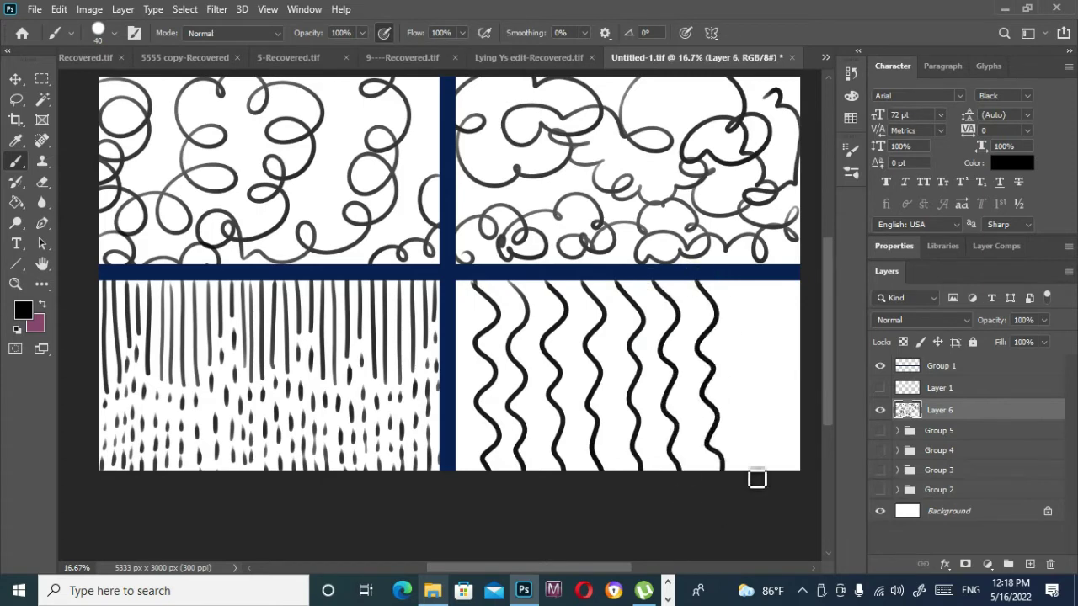
{"action": "left_click_drag", "start_coordinate": [741, 285], "coordinate": [782, 497]}
{"action": "left_click_drag", "start_coordinate": [776, 287], "coordinate": [798, 480]}
{"action": "mouse_move", "coordinate": [462, 283]}
{"action": "left_mouse_down"}
{"action": "mouse_move", "coordinate": [474, 332]}
{"action": "mouse_move", "coordinate": [473, 473]}
{"action": "left_mouse_up"}
{"action": "key", "text": "ctrl+z"}
{"action": "left_click_drag", "start_coordinate": [459, 290], "coordinate": [470, 472]}
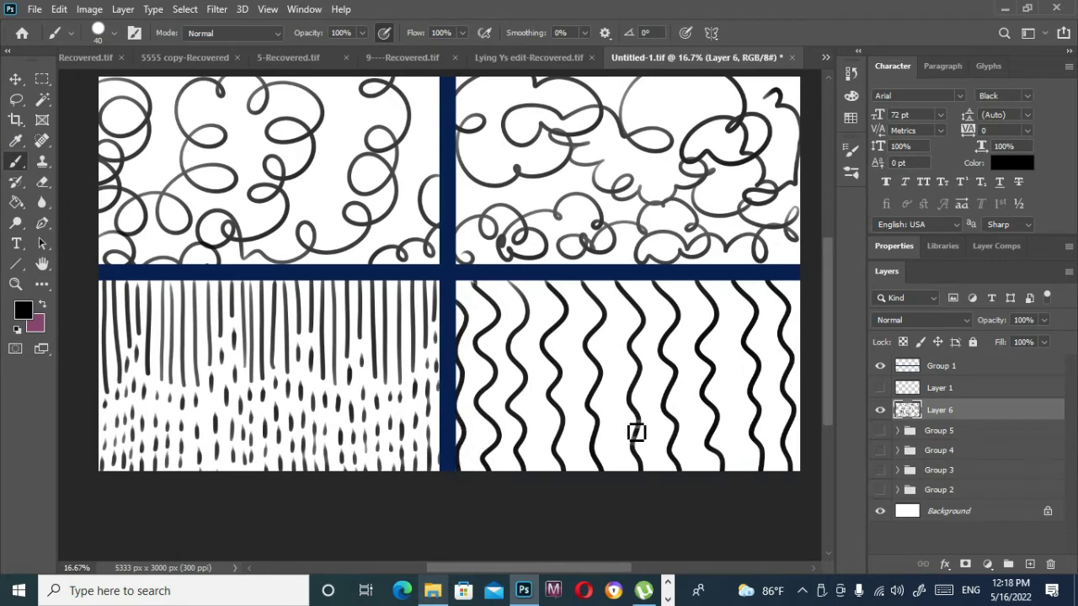
Step: Place Layer 6 in a new group, collapse the group and hide it
{"action": "scroll", "coordinate": [624, 348], "scroll_direction": "up", "scroll_amount": 1}
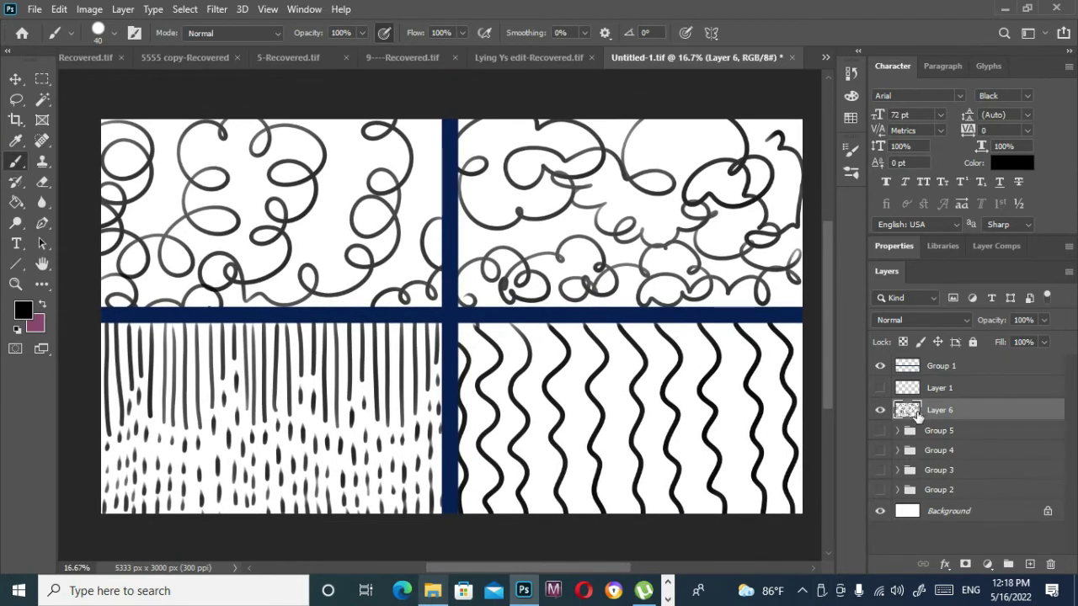
{"action": "left_click_drag", "start_coordinate": [1016, 561], "coordinate": [1009, 563]}
{"action": "left_click", "coordinate": [932, 433]}
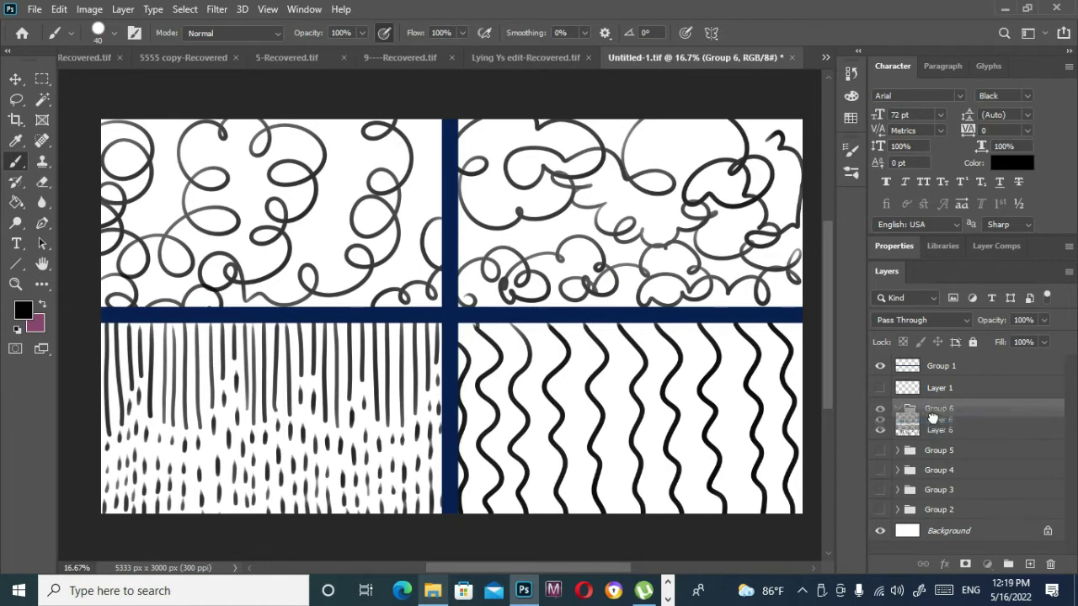
{"action": "left_click", "coordinate": [898, 409]}
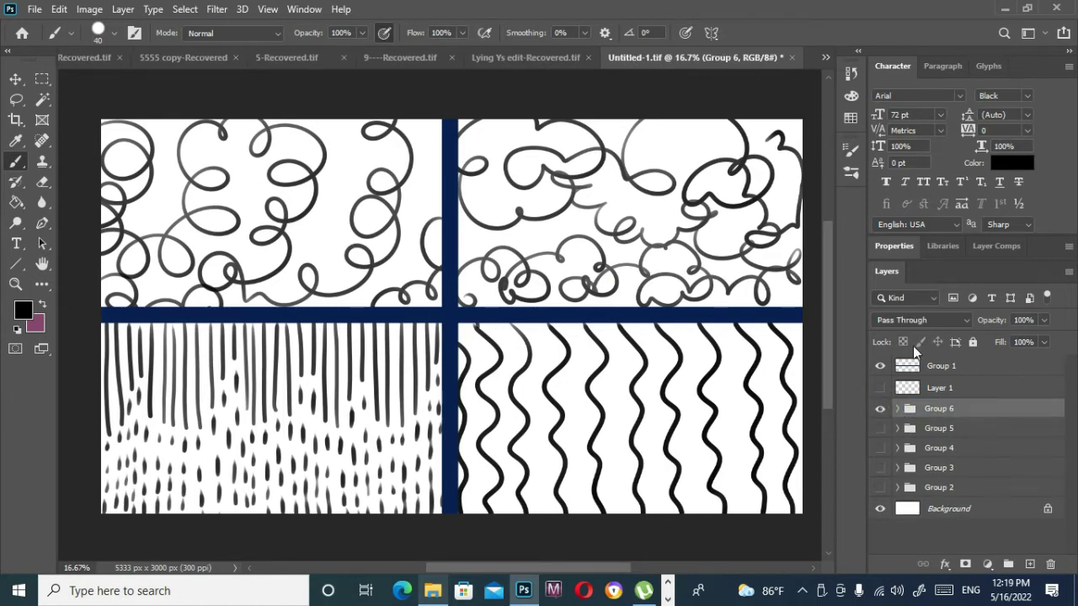
{"action": "left_click", "coordinate": [880, 409]}
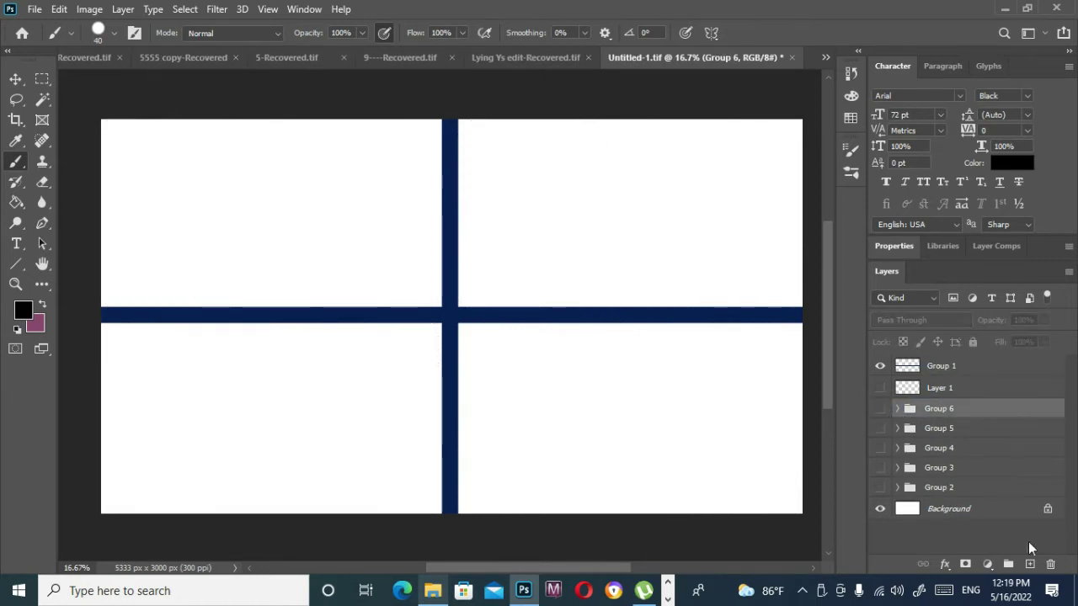
Step: Create a new empty layer inside a new group above Group 6, keeping Group 6 hidden
{"action": "left_click", "coordinate": [1029, 563]}
{"action": "left_click", "coordinate": [1008, 563]}
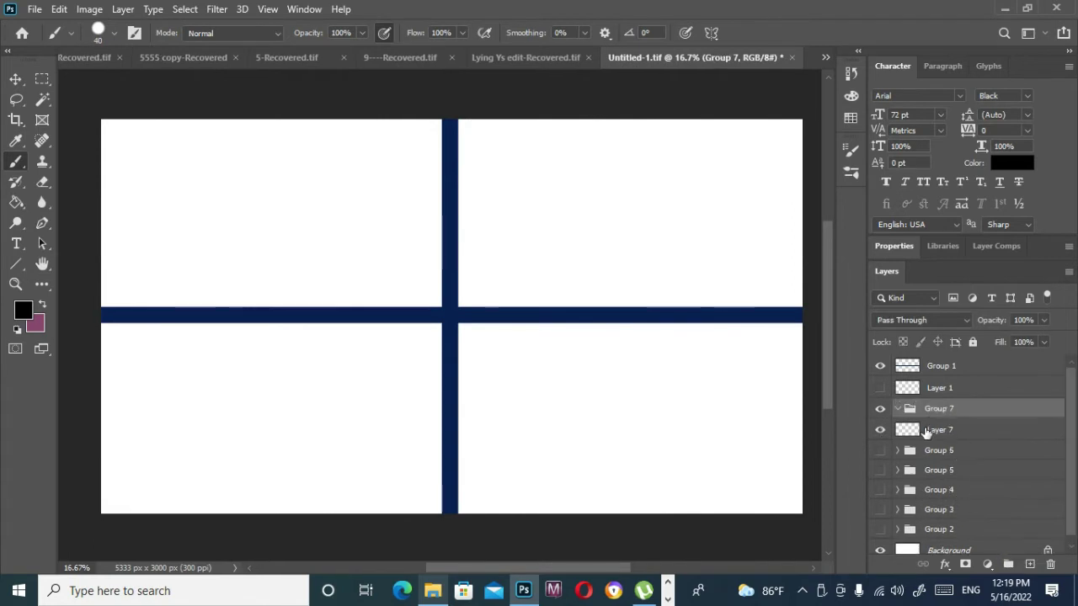
{"action": "left_click", "coordinate": [897, 409]}
{"action": "left_click", "coordinate": [879, 451]}
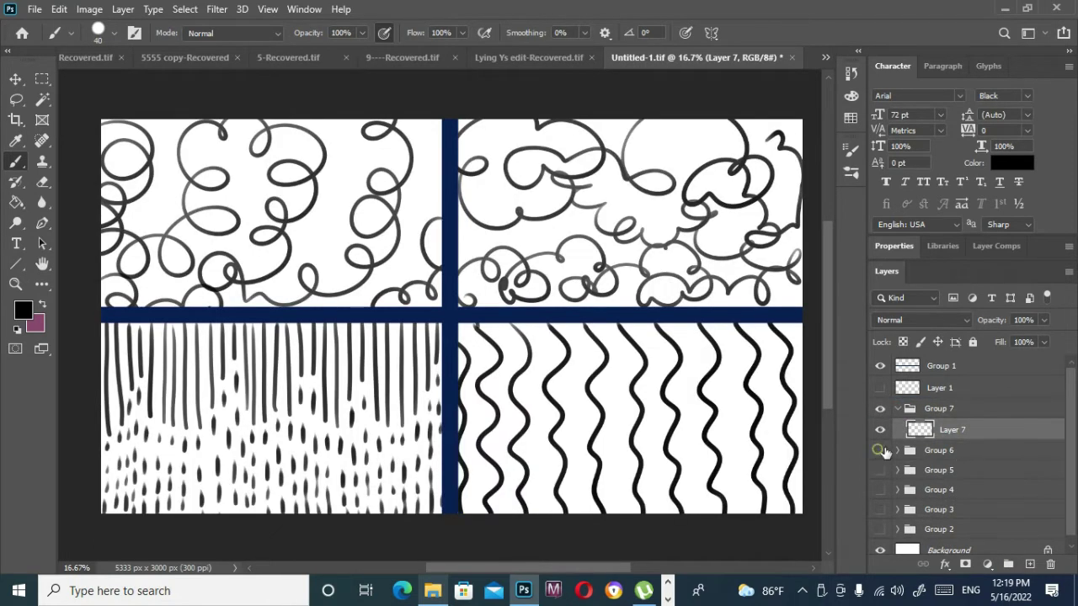
{"action": "left_click", "coordinate": [879, 451]}
{"action": "left_click", "coordinate": [937, 410]}
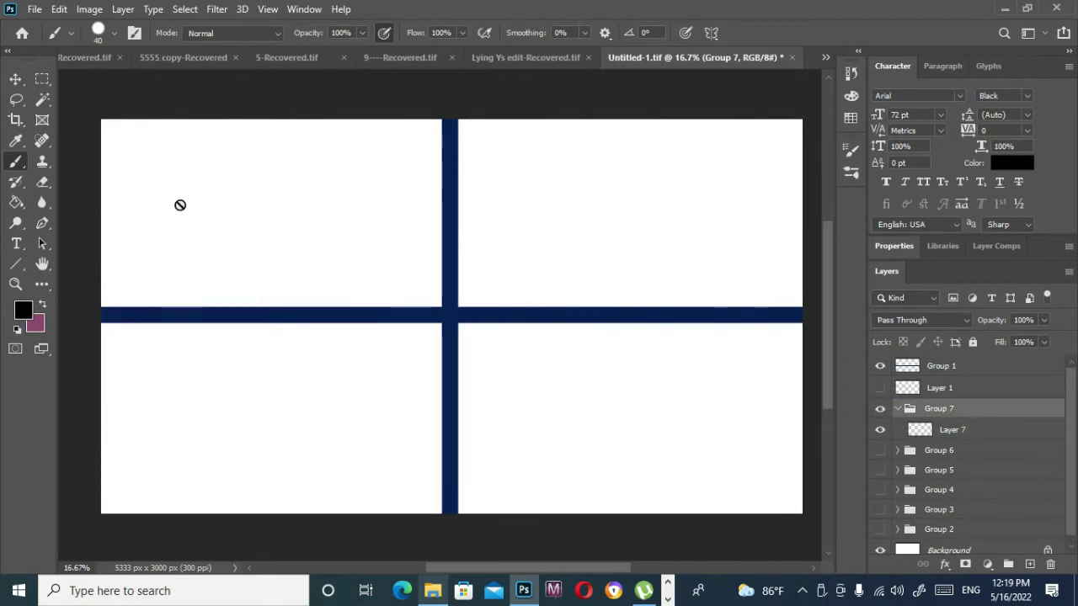
Step: Draw flowing wavy lines in the upper-left panel on Layer 7 using a 40 px black brush
{"action": "left_click", "coordinate": [938, 431]}
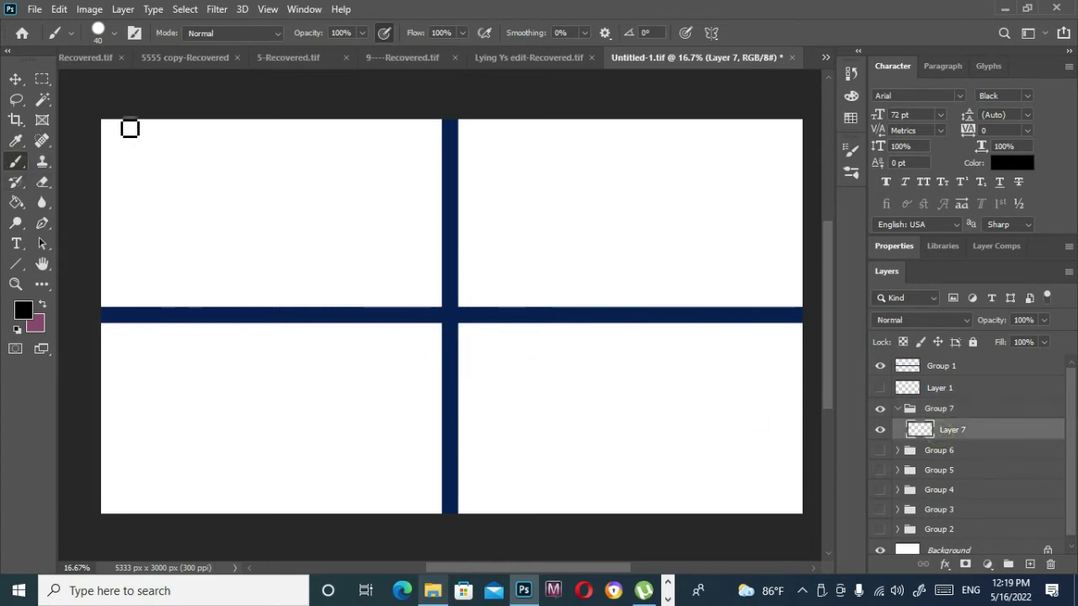
{"action": "left_click_drag", "start_coordinate": [126, 112], "coordinate": [164, 305]}
{"action": "key", "text": "ctrl+z"}
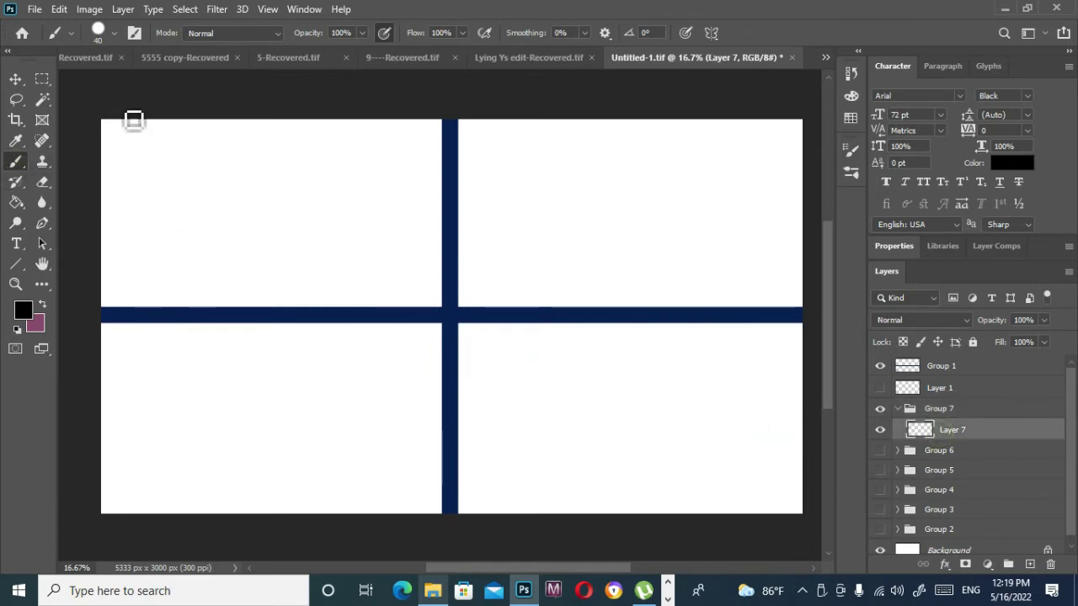
{"action": "left_click_drag", "start_coordinate": [132, 120], "coordinate": [173, 313]}
{"action": "mouse_move", "coordinate": [211, 116]}
{"action": "left_mouse_down"}
{"action": "mouse_move", "coordinate": [241, 249]}
{"action": "mouse_move", "coordinate": [220, 319]}
{"action": "mouse_move", "coordinate": [380, 115]}
{"action": "mouse_move", "coordinate": [291, 303]}
{"action": "mouse_move", "coordinate": [442, 264]}
{"action": "left_mouse_up"}
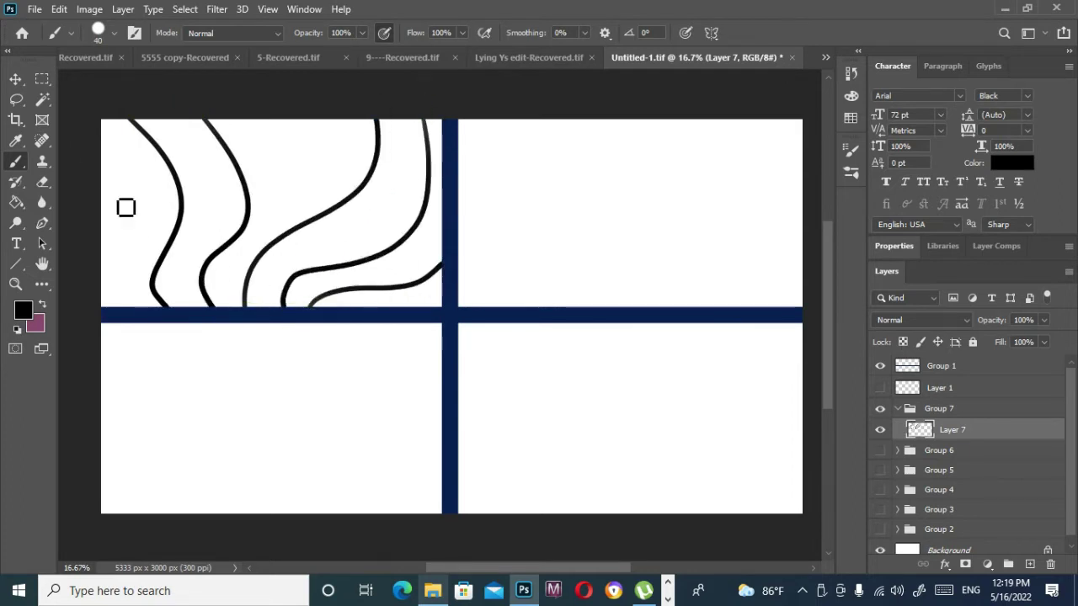
{"action": "left_click_drag", "start_coordinate": [92, 151], "coordinate": [151, 313]}
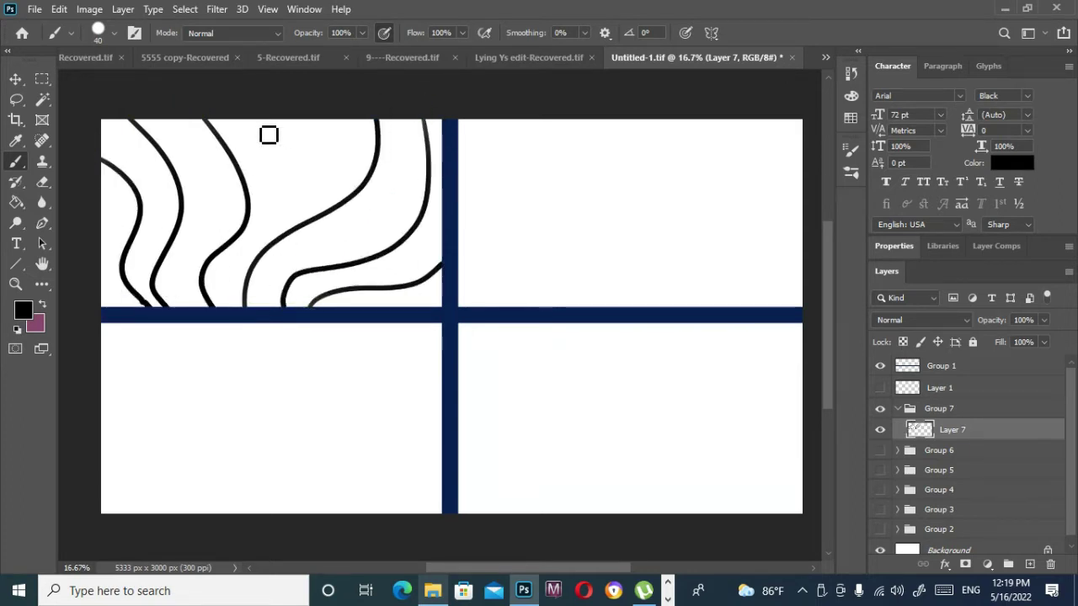
Step: Add thin wavy lines between the thick ones in the upper-left panel with a 15 px brush
{"action": "key", "text": "bracketleft"}
{"action": "key", "text": "bracketleft"}
{"action": "key", "text": "bracketleft"}
{"action": "key", "text": "bracketleft"}
{"action": "left_click_drag", "start_coordinate": [251, 117], "coordinate": [237, 252]}
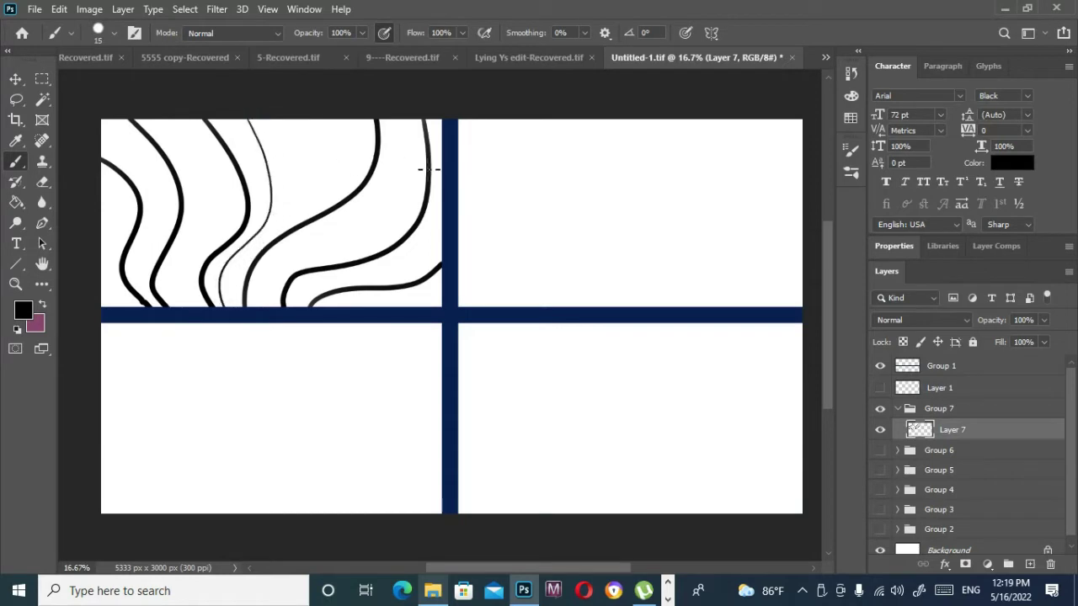
{"action": "mouse_move", "coordinate": [401, 118]}
{"action": "left_mouse_down"}
{"action": "mouse_move", "coordinate": [348, 241]}
{"action": "mouse_move", "coordinate": [261, 307]}
{"action": "left_mouse_up"}
{"action": "mouse_move", "coordinate": [157, 119]}
{"action": "left_mouse_down"}
{"action": "mouse_move", "coordinate": [211, 231]}
{"action": "mouse_move", "coordinate": [175, 307]}
{"action": "left_mouse_up"}
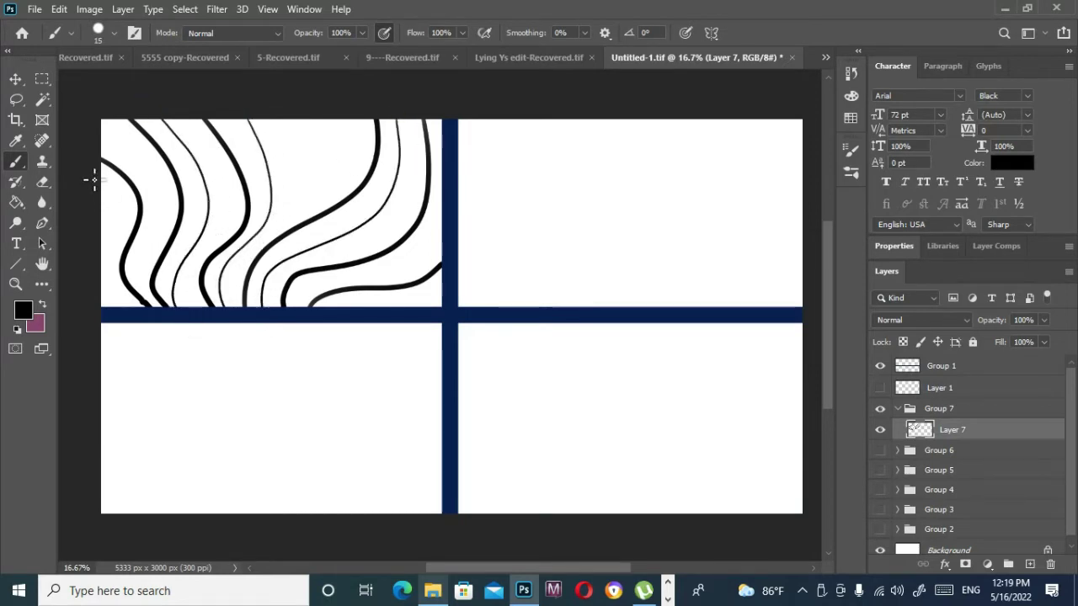
{"action": "left_click_drag", "start_coordinate": [94, 179], "coordinate": [165, 307]}
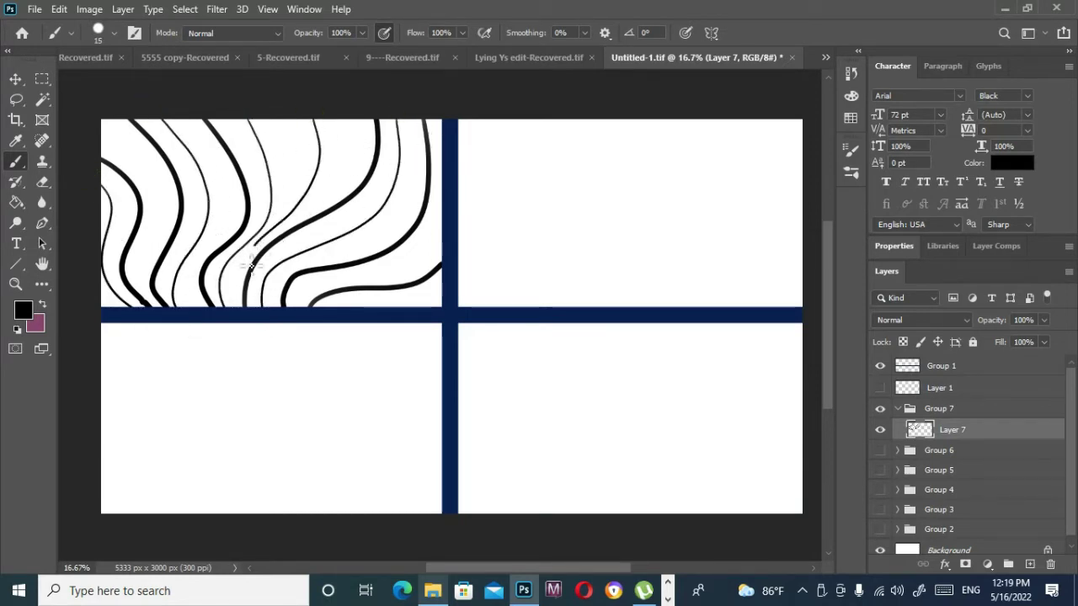
{"action": "left_click_drag", "start_coordinate": [444, 195], "coordinate": [341, 283]}
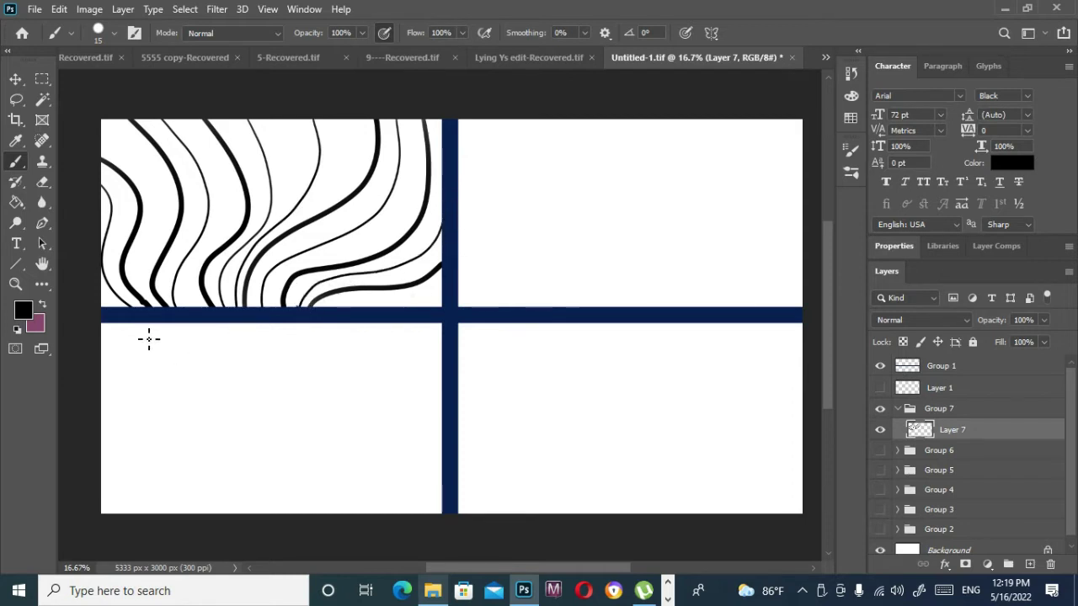
{"action": "key", "text": "shift"}
{"action": "left_click", "coordinate": [17, 203]}
{"action": "left_click", "coordinate": [156, 215]}
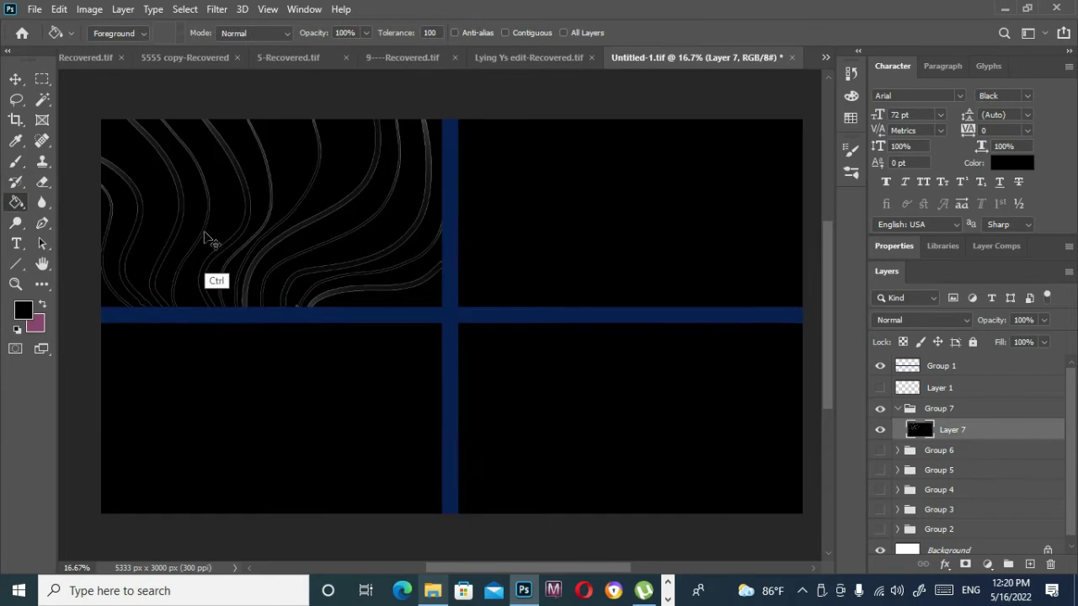
{"action": "key", "text": "ctrl+z"}
Step: Fill alternate bands between the upper-left wavy lines black with Anti-alias, Contiguous and All Layers enabled, and save the file
{"action": "key", "text": "m"}
{"action": "mouse_move", "coordinate": [101, 119]}
{"action": "left_mouse_down"}
{"action": "mouse_move", "coordinate": [433, 205]}
{"action": "mouse_move", "coordinate": [457, 277]}
{"action": "mouse_move", "coordinate": [443, 308]}
{"action": "left_mouse_up"}
{"action": "key", "text": "g"}
{"action": "left_click", "coordinate": [231, 269]}
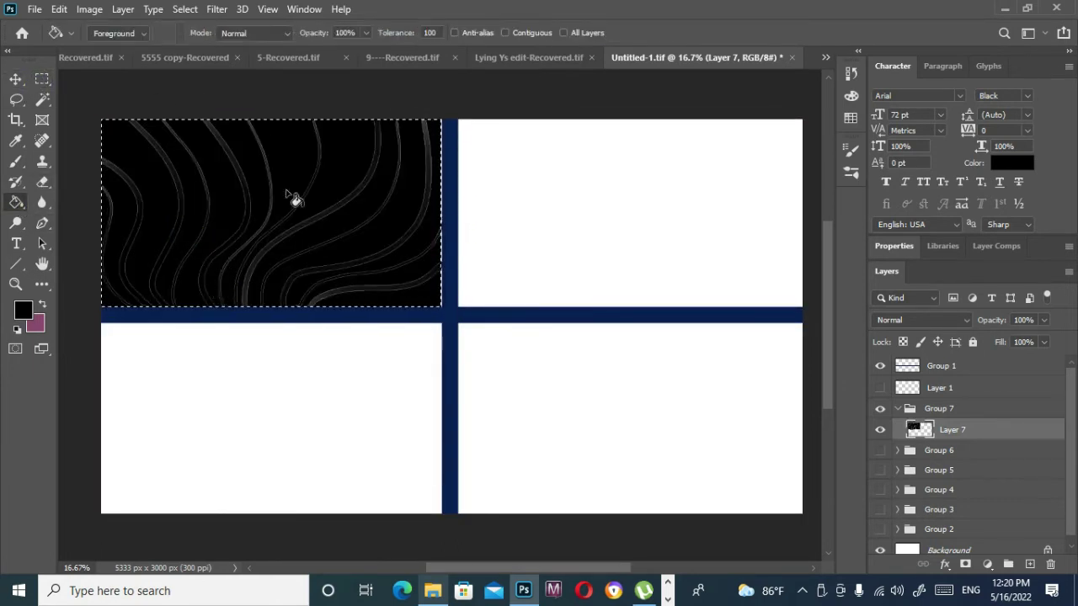
{"action": "key", "text": "ctrl+z"}
{"action": "left_click", "coordinate": [488, 33]}
{"action": "left_click", "coordinate": [168, 229]}
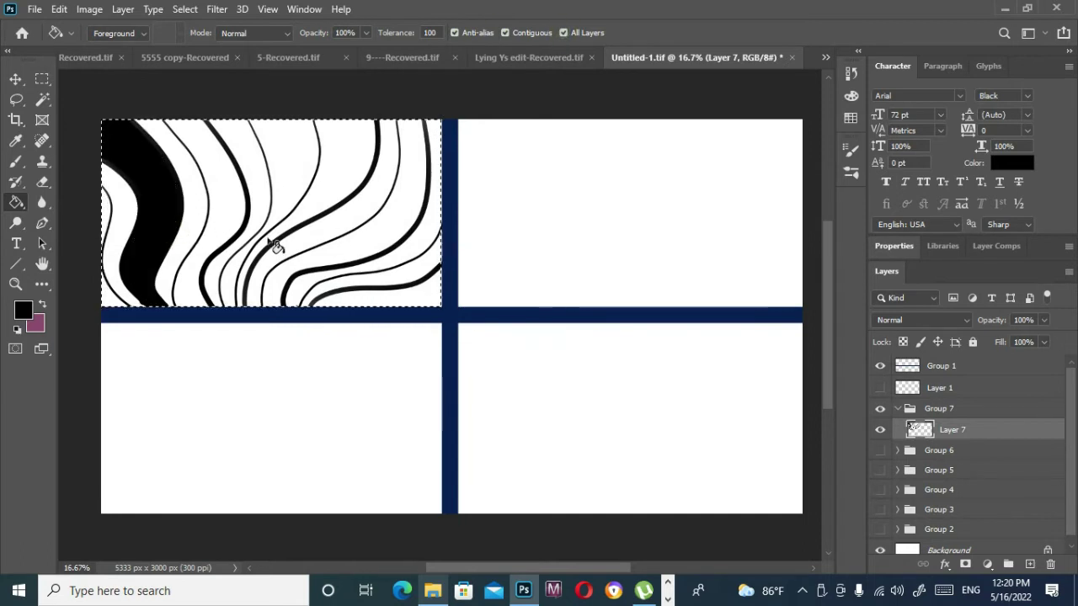
{"action": "left_click", "coordinate": [394, 251]}
{"action": "left_click", "coordinate": [336, 187]}
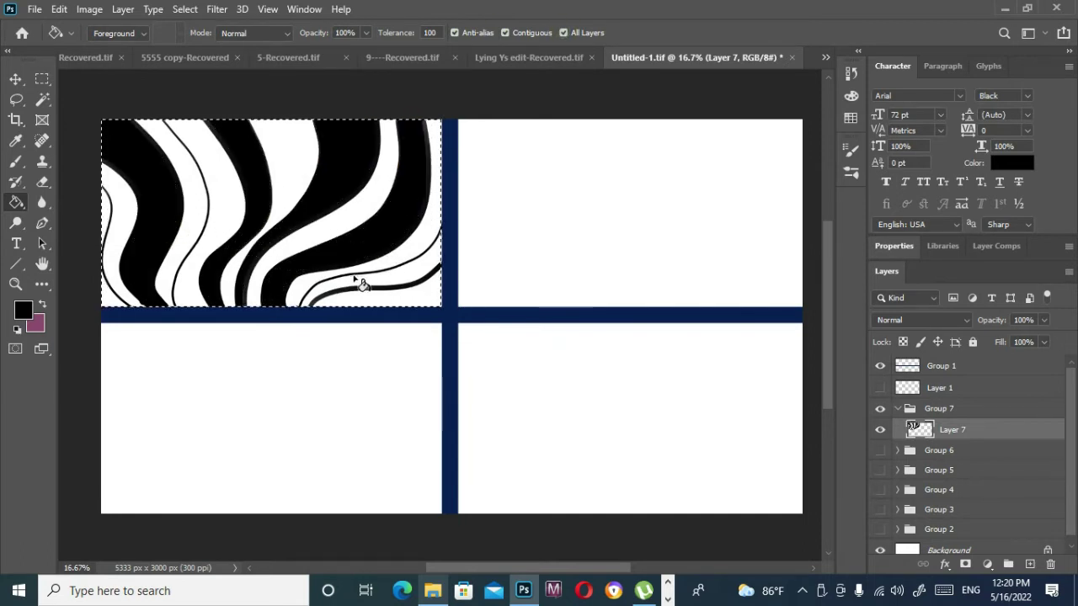
{"action": "left_click", "coordinate": [411, 286]}
{"action": "key", "text": "ctrl+s"}
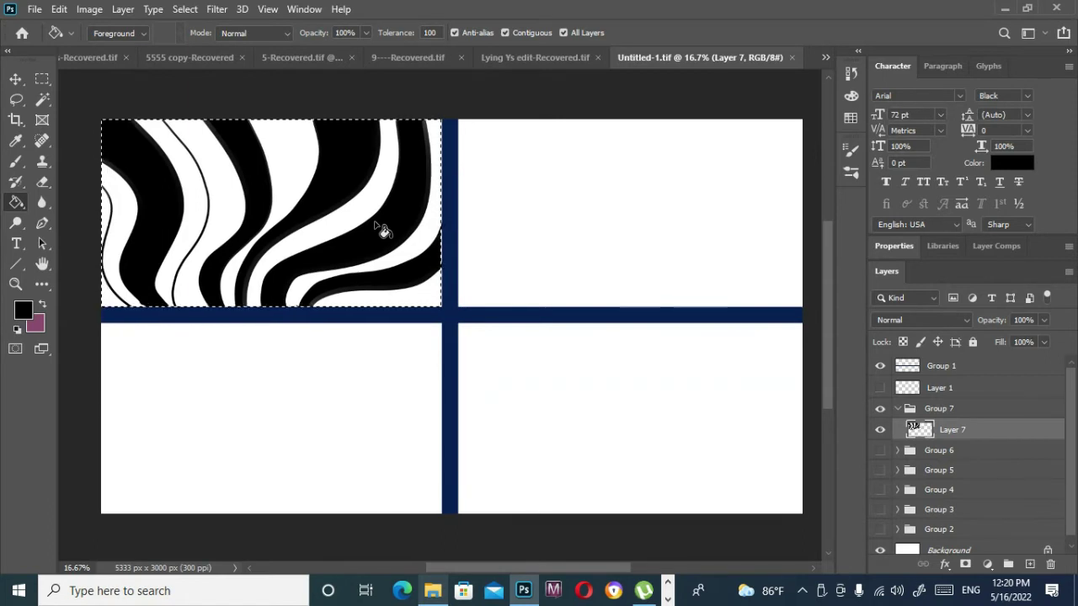
{"action": "key", "text": "ctrl+d"}
Step: Draw concentric arcs of short radiating dashes around the upper-right panel's lower-left corner with a 35 px brush, and save the file
{"action": "key", "text": "b"}
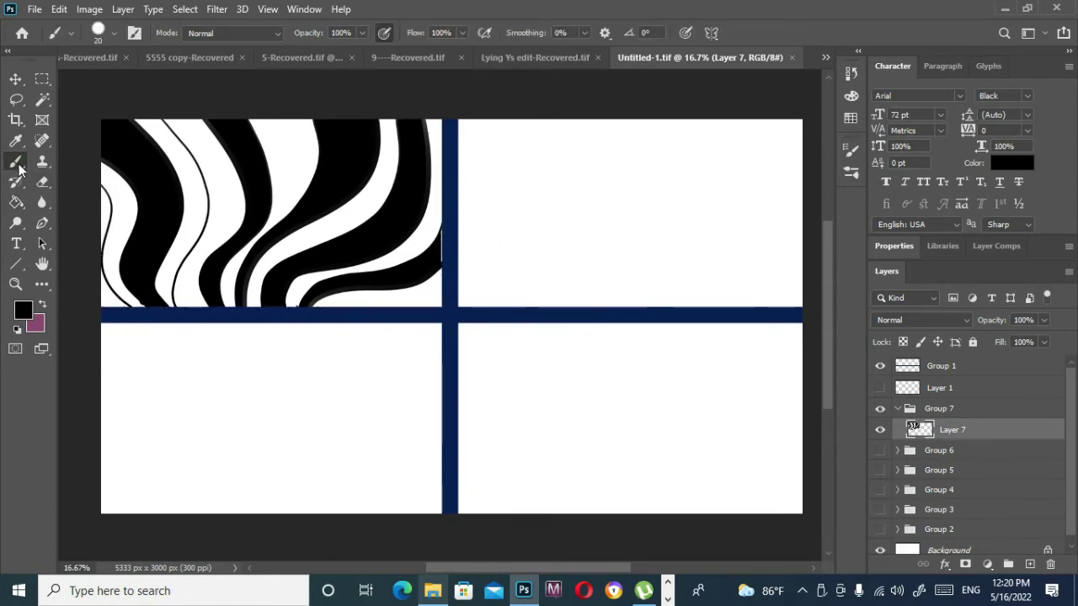
{"action": "left_click_drag", "start_coordinate": [471, 282], "coordinate": [474, 300]}
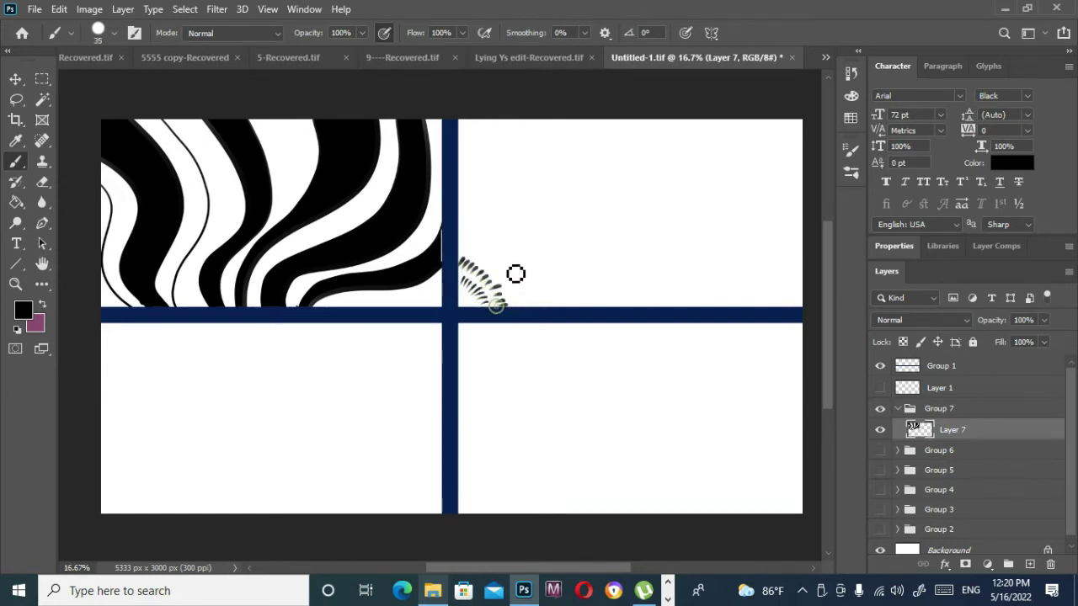
{"action": "left_click_drag", "start_coordinate": [490, 262], "coordinate": [541, 314]}
{"action": "mouse_move", "coordinate": [479, 226]}
{"action": "left_mouse_down"}
{"action": "mouse_move", "coordinate": [542, 267]}
{"action": "mouse_move", "coordinate": [549, 299]}
{"action": "mouse_move", "coordinate": [567, 255]}
{"action": "mouse_move", "coordinate": [489, 193]}
{"action": "mouse_move", "coordinate": [527, 237]}
{"action": "mouse_move", "coordinate": [558, 238]}
{"action": "mouse_move", "coordinate": [553, 269]}
{"action": "mouse_move", "coordinate": [599, 296]}
{"action": "left_mouse_up"}
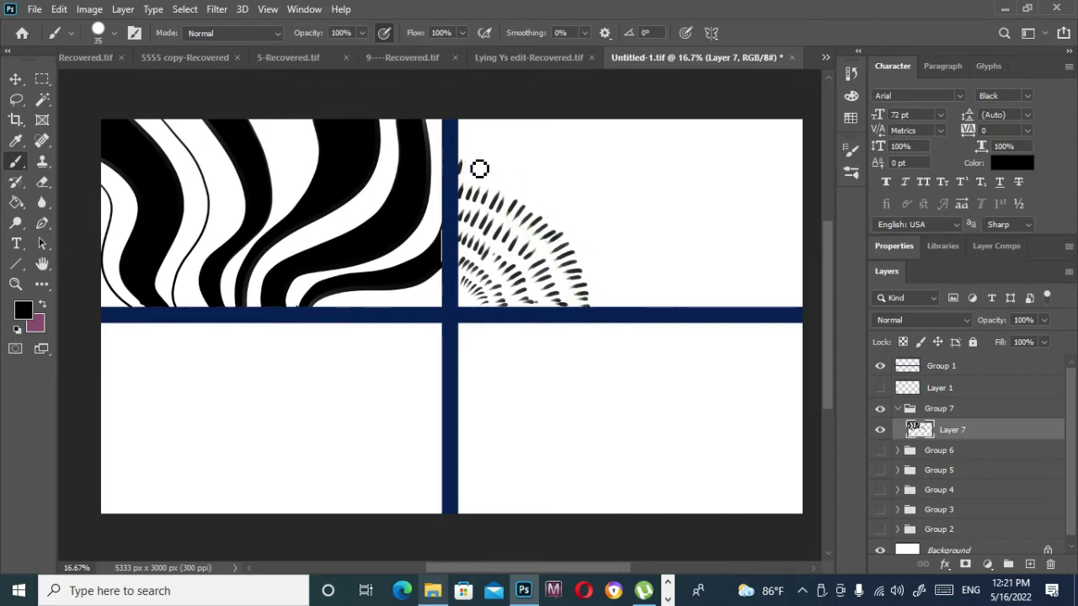
{"action": "mouse_move", "coordinate": [542, 192]}
{"action": "left_mouse_down"}
{"action": "mouse_move", "coordinate": [548, 216]}
{"action": "mouse_move", "coordinate": [599, 243]}
{"action": "mouse_move", "coordinate": [605, 268]}
{"action": "left_mouse_up"}
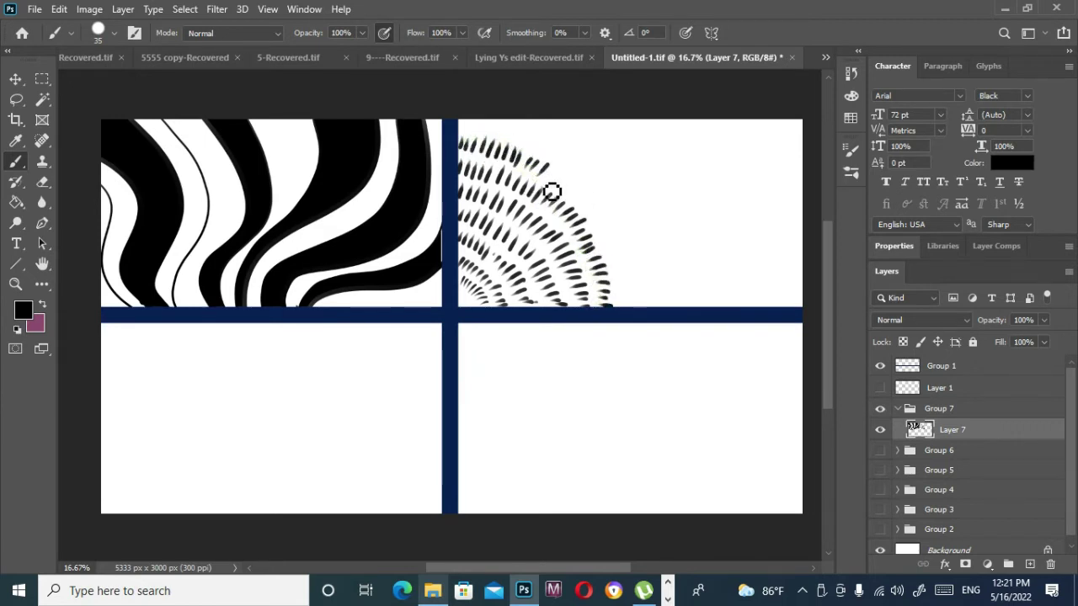
{"action": "left_click_drag", "start_coordinate": [612, 218], "coordinate": [630, 307]}
{"action": "mouse_move", "coordinate": [499, 130]}
{"action": "left_mouse_down"}
{"action": "mouse_move", "coordinate": [530, 137]}
{"action": "mouse_move", "coordinate": [643, 236]}
{"action": "left_mouse_up"}
{"action": "left_click_drag", "start_coordinate": [645, 275], "coordinate": [651, 306]}
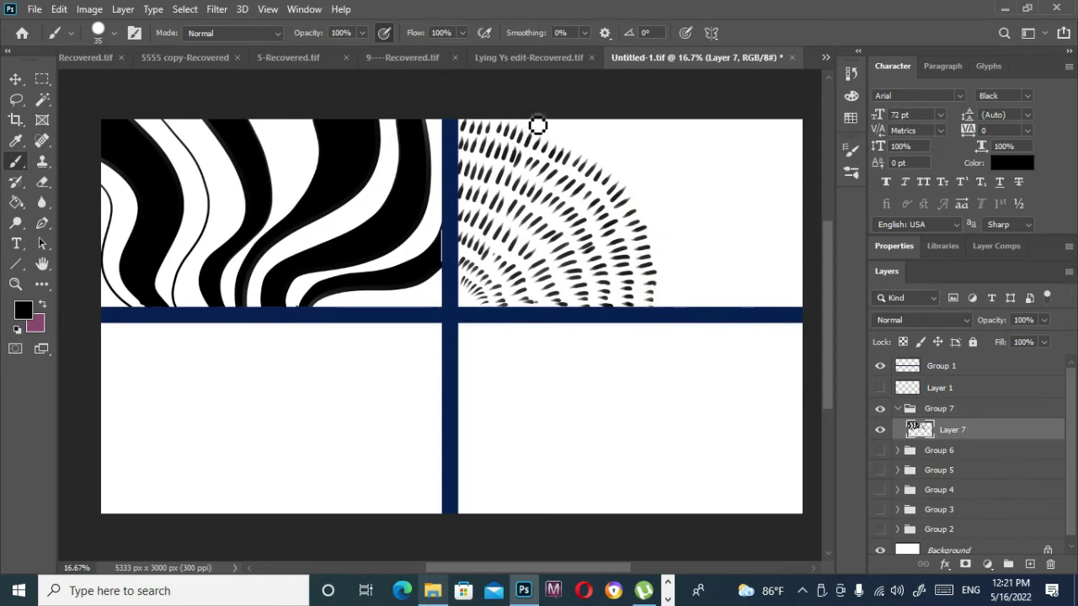
{"action": "mouse_move", "coordinate": [537, 122]}
{"action": "left_mouse_down"}
{"action": "mouse_move", "coordinate": [558, 143]}
{"action": "mouse_move", "coordinate": [600, 144]}
{"action": "mouse_move", "coordinate": [642, 190]}
{"action": "mouse_move", "coordinate": [685, 274]}
{"action": "left_mouse_up"}
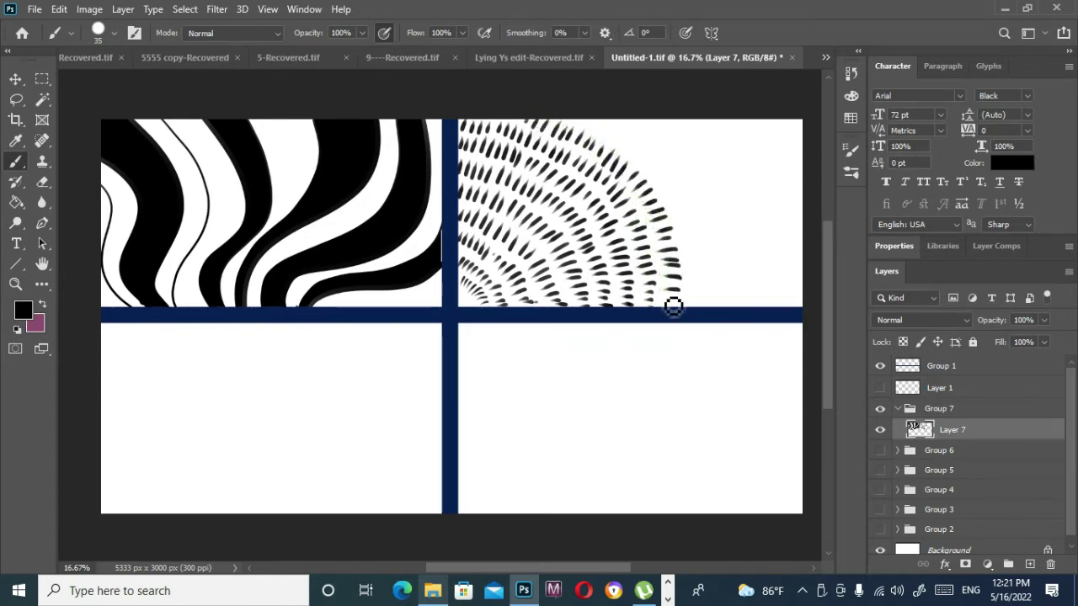
{"action": "key", "text": "ctrl+s"}
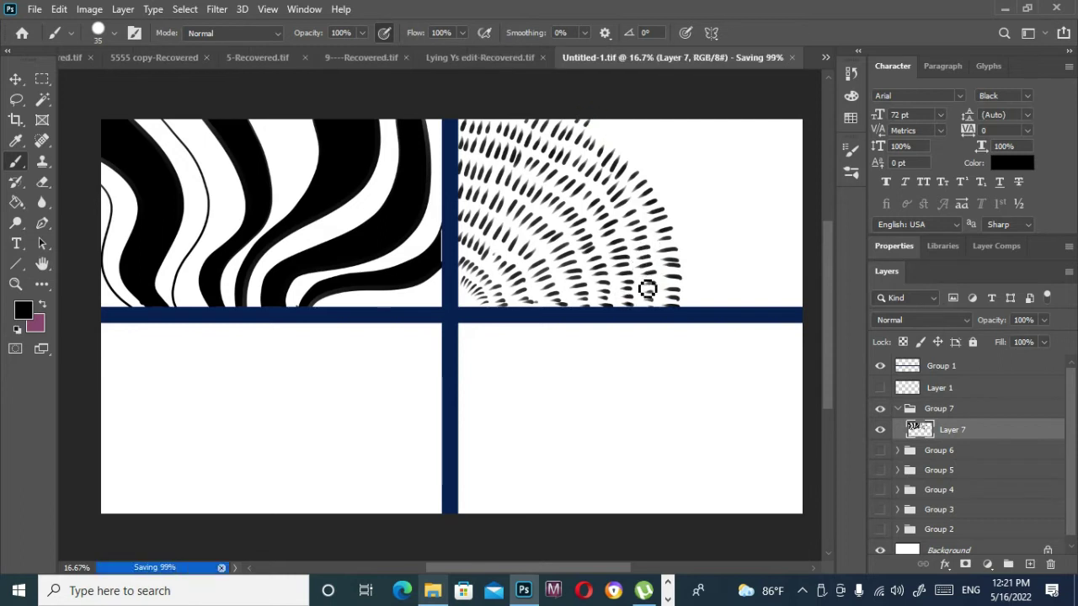
Step: Extend the concentric arcs of dashes until they cover the upper-right panel out to its right edge
{"action": "mouse_move", "coordinate": [618, 134]}
{"action": "left_mouse_down"}
{"action": "mouse_move", "coordinate": [651, 174]}
{"action": "mouse_move", "coordinate": [681, 185]}
{"action": "left_mouse_up"}
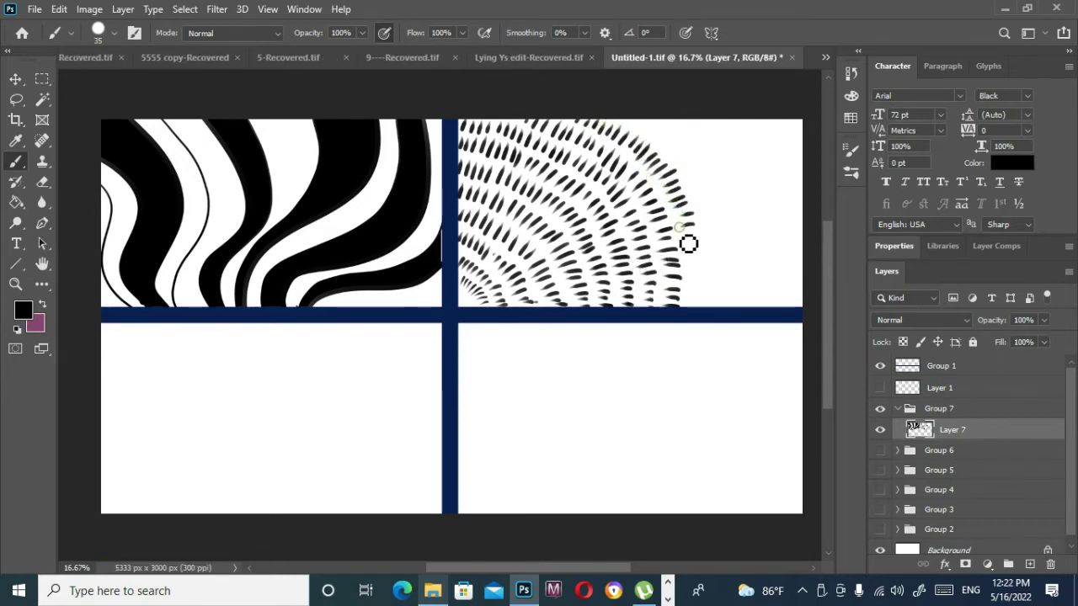
{"action": "mouse_move", "coordinate": [689, 244]}
{"action": "left_mouse_down"}
{"action": "mouse_move", "coordinate": [710, 272]}
{"action": "mouse_move", "coordinate": [712, 308]}
{"action": "left_mouse_up"}
{"action": "mouse_move", "coordinate": [645, 121]}
{"action": "left_mouse_down"}
{"action": "mouse_move", "coordinate": [682, 133]}
{"action": "mouse_move", "coordinate": [673, 156]}
{"action": "mouse_move", "coordinate": [685, 178]}
{"action": "mouse_move", "coordinate": [706, 171]}
{"action": "mouse_move", "coordinate": [700, 197]}
{"action": "mouse_move", "coordinate": [715, 233]}
{"action": "mouse_move", "coordinate": [740, 250]}
{"action": "left_mouse_up"}
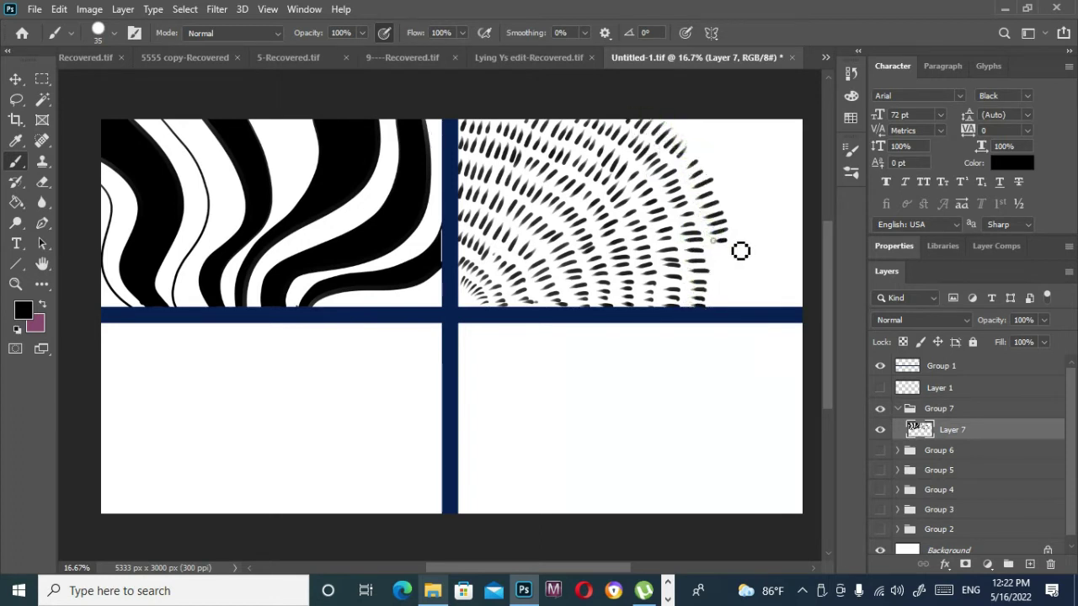
{"action": "left_click_drag", "start_coordinate": [722, 290], "coordinate": [747, 304]}
{"action": "mouse_move", "coordinate": [684, 127]}
{"action": "left_mouse_down"}
{"action": "mouse_move", "coordinate": [714, 136]}
{"action": "mouse_move", "coordinate": [726, 150]}
{"action": "mouse_move", "coordinate": [730, 197]}
{"action": "mouse_move", "coordinate": [755, 225]}
{"action": "mouse_move", "coordinate": [750, 257]}
{"action": "mouse_move", "coordinate": [766, 267]}
{"action": "mouse_move", "coordinate": [768, 318]}
{"action": "left_mouse_up"}
{"action": "left_click_drag", "start_coordinate": [733, 128], "coordinate": [751, 152]}
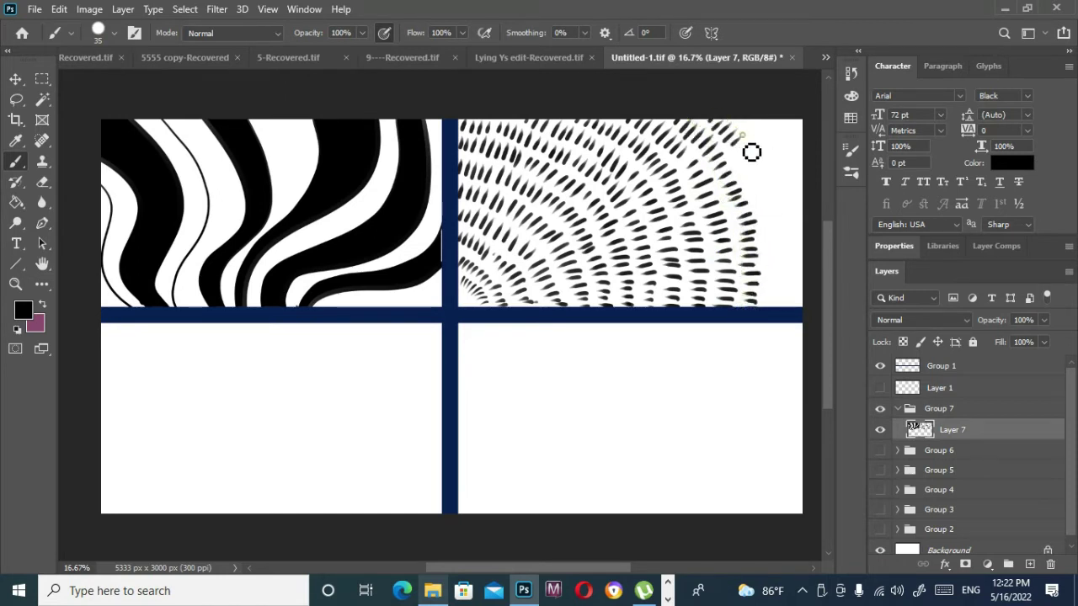
{"action": "left_click_drag", "start_coordinate": [752, 189], "coordinate": [777, 207]}
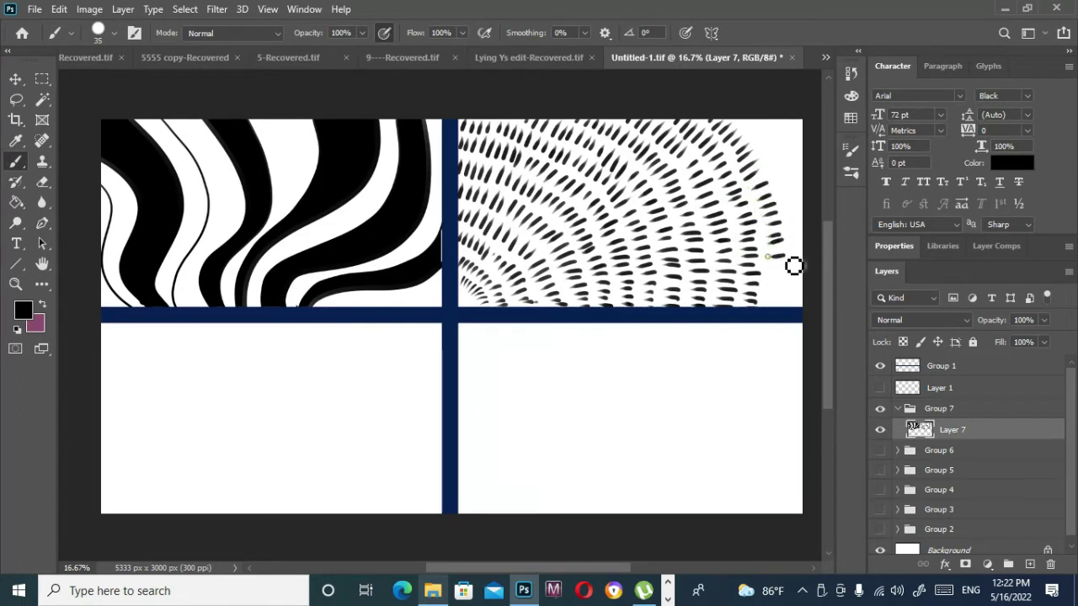
{"action": "mouse_move", "coordinate": [793, 266]}
{"action": "left_mouse_down"}
{"action": "mouse_move", "coordinate": [796, 301]}
{"action": "mouse_move", "coordinate": [783, 320]}
{"action": "left_mouse_up"}
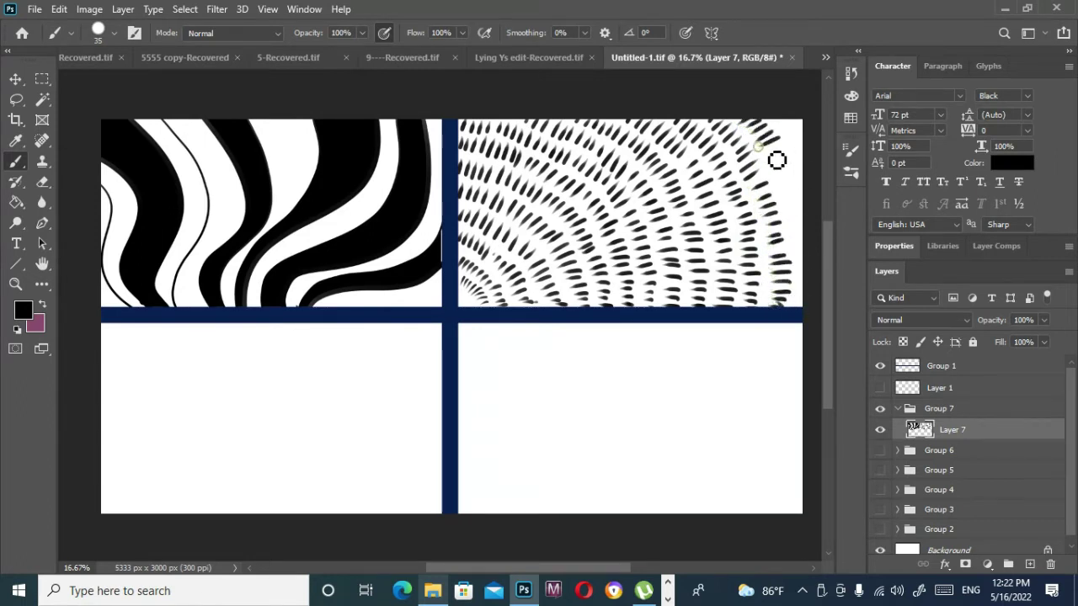
{"action": "mouse_move", "coordinate": [777, 160]}
{"action": "left_mouse_down"}
{"action": "mouse_move", "coordinate": [801, 182]}
{"action": "mouse_move", "coordinate": [790, 202]}
{"action": "mouse_move", "coordinate": [819, 252]}
{"action": "mouse_move", "coordinate": [810, 302]}
{"action": "left_mouse_up"}
{"action": "mouse_move", "coordinate": [785, 126]}
{"action": "left_mouse_down"}
{"action": "mouse_move", "coordinate": [810, 140]}
{"action": "mouse_move", "coordinate": [810, 180]}
{"action": "left_mouse_up"}
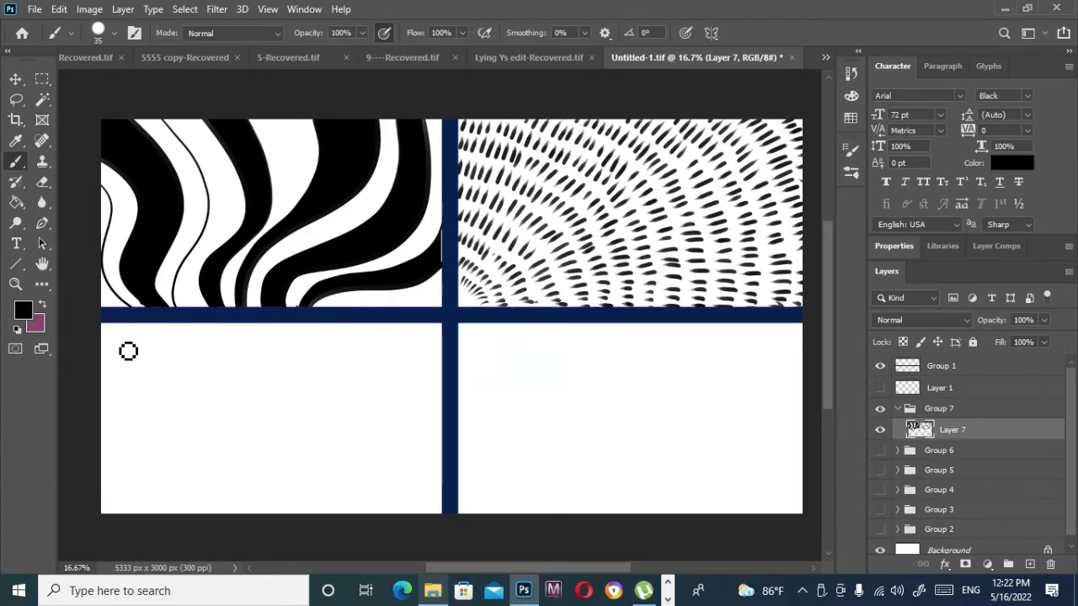
Step: Fill the lower-left panel with irregular, overlapping hand-drawn squares and connected angular lines
{"action": "mouse_move", "coordinate": [108, 328]}
{"action": "left_mouse_down"}
{"action": "mouse_move", "coordinate": [125, 378]}
{"action": "mouse_move", "coordinate": [119, 360]}
{"action": "mouse_move", "coordinate": [118, 405]}
{"action": "mouse_move", "coordinate": [163, 462]}
{"action": "mouse_move", "coordinate": [163, 496]}
{"action": "mouse_move", "coordinate": [186, 468]}
{"action": "mouse_move", "coordinate": [241, 436]}
{"action": "mouse_move", "coordinate": [274, 361]}
{"action": "mouse_move", "coordinate": [370, 407]}
{"action": "mouse_move", "coordinate": [364, 443]}
{"action": "mouse_move", "coordinate": [421, 498]}
{"action": "mouse_move", "coordinate": [345, 437]}
{"action": "mouse_move", "coordinate": [292, 425]}
{"action": "mouse_move", "coordinate": [288, 406]}
{"action": "mouse_move", "coordinate": [424, 343]}
{"action": "mouse_move", "coordinate": [357, 354]}
{"action": "mouse_move", "coordinate": [449, 371]}
{"action": "mouse_move", "coordinate": [454, 488]}
{"action": "mouse_move", "coordinate": [389, 462]}
{"action": "mouse_move", "coordinate": [416, 519]}
{"action": "mouse_move", "coordinate": [325, 527]}
{"action": "mouse_move", "coordinate": [269, 485]}
{"action": "mouse_move", "coordinate": [212, 488]}
{"action": "mouse_move", "coordinate": [181, 513]}
{"action": "mouse_move", "coordinate": [214, 438]}
{"action": "mouse_move", "coordinate": [186, 407]}
{"action": "mouse_move", "coordinate": [169, 425]}
{"action": "mouse_move", "coordinate": [269, 362]}
{"action": "mouse_move", "coordinate": [223, 375]}
{"action": "mouse_move", "coordinate": [212, 305]}
{"action": "mouse_move", "coordinate": [156, 358]}
{"action": "mouse_move", "coordinate": [113, 475]}
{"action": "mouse_move", "coordinate": [132, 524]}
{"action": "mouse_move", "coordinate": [160, 527]}
{"action": "left_mouse_up"}
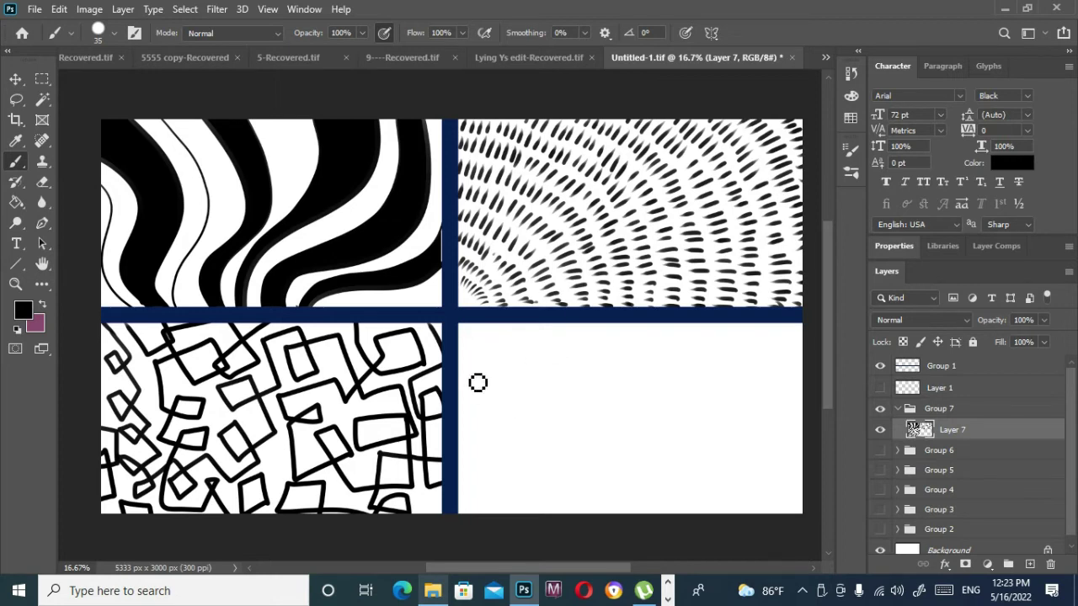
Step: Fill the lower-right panel with scattered small hook-shaped arcs of varying size using the 35 px brush
{"action": "mouse_move", "coordinate": [475, 422]}
{"action": "left_mouse_down"}
{"action": "mouse_move", "coordinate": [520, 414]}
{"action": "mouse_move", "coordinate": [538, 373]}
{"action": "mouse_move", "coordinate": [500, 339]}
{"action": "left_mouse_up"}
{"action": "left_click_drag", "start_coordinate": [541, 355], "coordinate": [562, 342]}
{"action": "left_click_drag", "start_coordinate": [545, 389], "coordinate": [566, 368]}
{"action": "left_click_drag", "start_coordinate": [527, 422], "coordinate": [542, 408]}
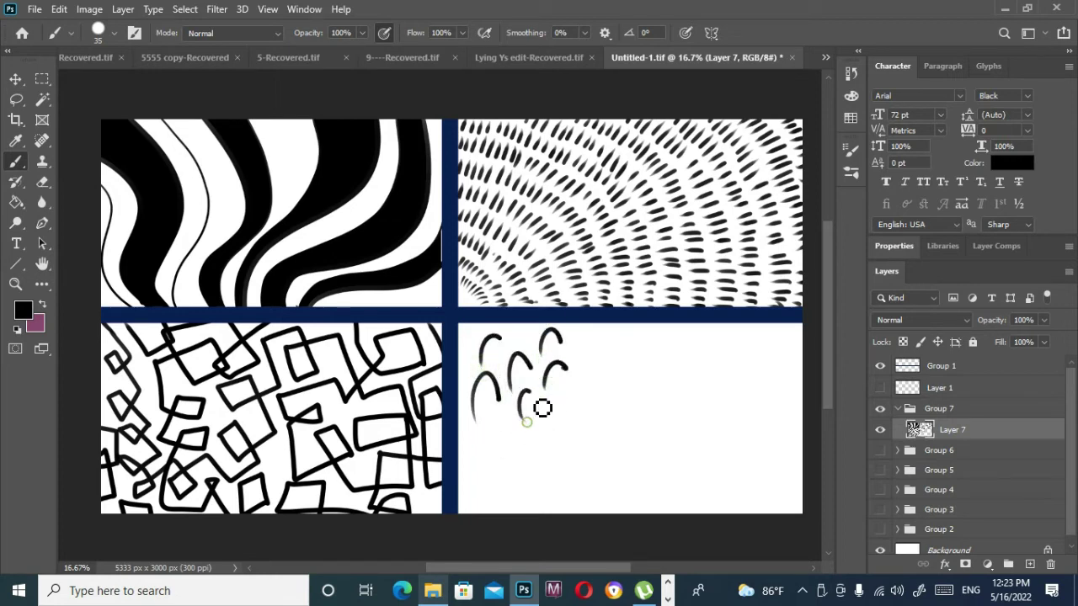
{"action": "left_click_drag", "start_coordinate": [491, 439], "coordinate": [506, 426]}
{"action": "mouse_move", "coordinate": [470, 465]}
{"action": "left_mouse_down"}
{"action": "mouse_move", "coordinate": [485, 450]}
{"action": "mouse_move", "coordinate": [519, 459]}
{"action": "left_mouse_up"}
{"action": "mouse_move", "coordinate": [536, 456]}
{"action": "left_mouse_down"}
{"action": "mouse_move", "coordinate": [564, 454]}
{"action": "mouse_move", "coordinate": [579, 411]}
{"action": "left_mouse_up"}
{"action": "left_click_drag", "start_coordinate": [589, 394], "coordinate": [607, 379]}
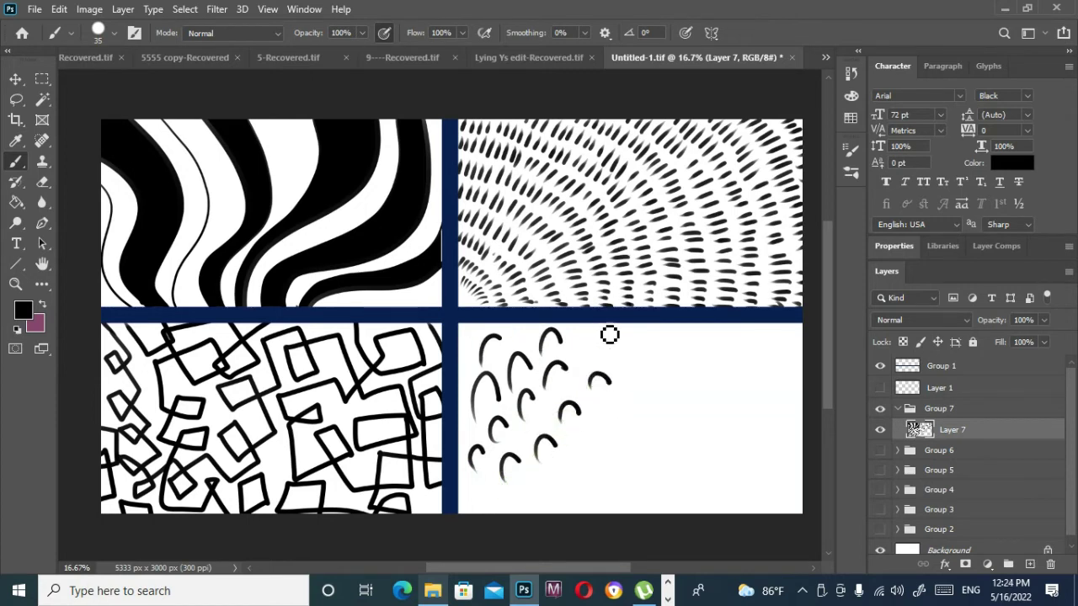
{"action": "left_click_drag", "start_coordinate": [588, 357], "coordinate": [600, 341]}
{"action": "left_click", "coordinate": [524, 334]}
{"action": "key", "text": "ctrl+z"}
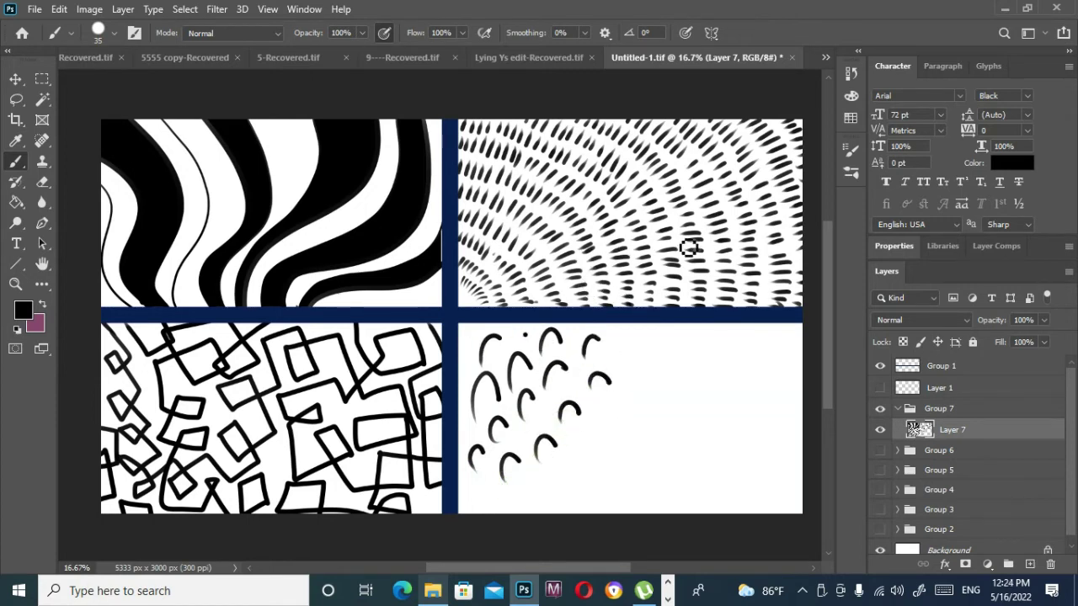
{"action": "left_click_drag", "start_coordinate": [528, 502], "coordinate": [543, 479]}
{"action": "left_click_drag", "start_coordinate": [554, 485], "coordinate": [606, 432]}
{"action": "left_click_drag", "start_coordinate": [621, 422], "coordinate": [671, 350]}
{"action": "left_click_drag", "start_coordinate": [618, 354], "coordinate": [639, 336]}
{"action": "left_click_drag", "start_coordinate": [534, 428], "coordinate": [548, 411]}
{"action": "mouse_move", "coordinate": [512, 446]}
{"action": "left_mouse_down"}
{"action": "mouse_move", "coordinate": [525, 436]}
{"action": "mouse_move", "coordinate": [476, 424]}
{"action": "left_mouse_up"}
{"action": "left_click_drag", "start_coordinate": [483, 415], "coordinate": [493, 408]}
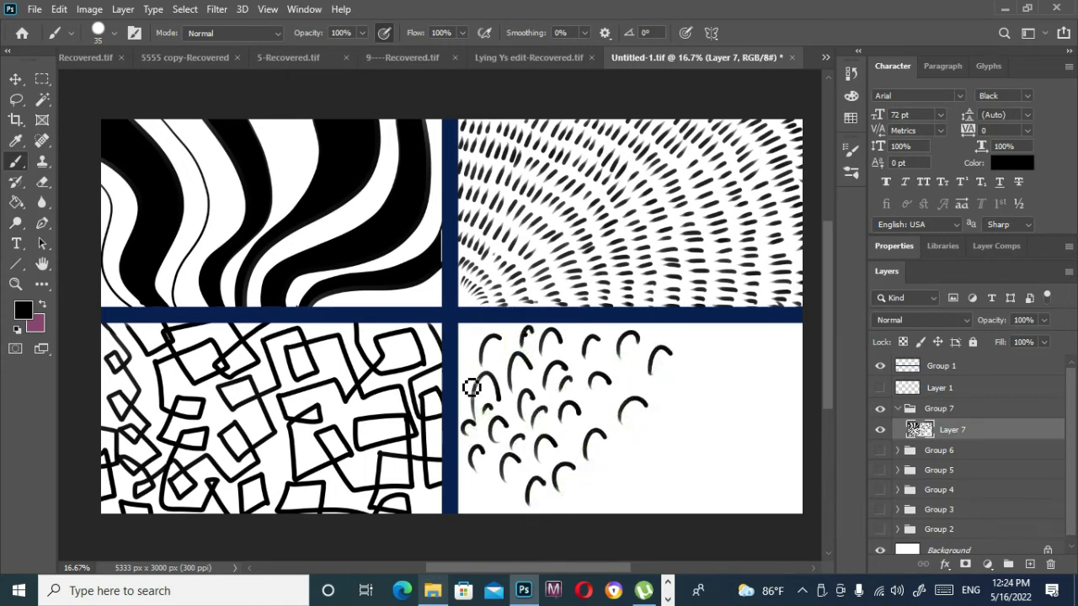
{"action": "left_click_drag", "start_coordinate": [461, 377], "coordinate": [474, 370]}
{"action": "left_click_drag", "start_coordinate": [466, 348], "coordinate": [483, 335]}
{"action": "left_click_drag", "start_coordinate": [498, 360], "coordinate": [509, 354]}
{"action": "mouse_move", "coordinate": [465, 501]}
{"action": "left_mouse_down"}
{"action": "mouse_move", "coordinate": [481, 486]}
{"action": "mouse_move", "coordinate": [510, 494]}
{"action": "left_mouse_up"}
{"action": "left_click_drag", "start_coordinate": [573, 441], "coordinate": [587, 429]}
{"action": "left_click_drag", "start_coordinate": [601, 413], "coordinate": [617, 401]}
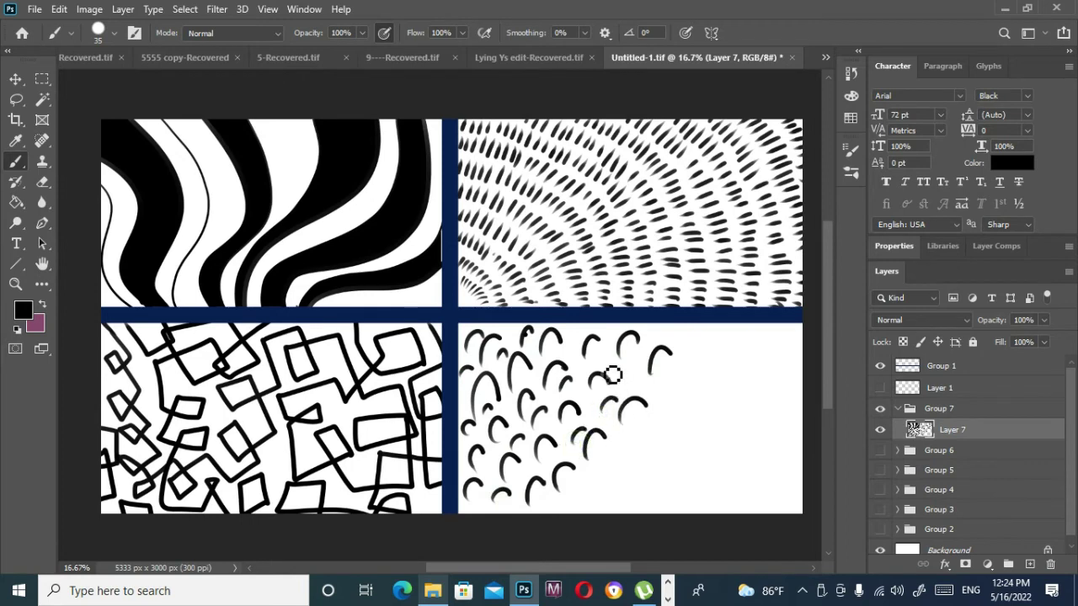
{"action": "left_click_drag", "start_coordinate": [602, 364], "coordinate": [614, 354]}
{"action": "left_click_drag", "start_coordinate": [632, 379], "coordinate": [689, 332]}
{"action": "left_click_drag", "start_coordinate": [695, 374], "coordinate": [716, 363]}
{"action": "mouse_move", "coordinate": [678, 410]}
{"action": "left_mouse_down"}
{"action": "mouse_move", "coordinate": [689, 384]}
{"action": "mouse_move", "coordinate": [701, 420]}
{"action": "left_mouse_up"}
{"action": "left_click_drag", "start_coordinate": [641, 457], "coordinate": [661, 439]}
{"action": "left_click_drag", "start_coordinate": [613, 471], "coordinate": [627, 450]}
{"action": "mouse_move", "coordinate": [587, 497]}
{"action": "left_mouse_down"}
{"action": "mouse_move", "coordinate": [601, 481]}
{"action": "mouse_move", "coordinate": [650, 490]}
{"action": "left_mouse_up"}
{"action": "left_click_drag", "start_coordinate": [662, 476], "coordinate": [685, 469]}
{"action": "left_click_drag", "start_coordinate": [712, 432], "coordinate": [729, 436]}
{"action": "left_click_drag", "start_coordinate": [713, 405], "coordinate": [740, 397]}
{"action": "left_click_drag", "start_coordinate": [718, 356], "coordinate": [727, 339]}
{"action": "left_click_drag", "start_coordinate": [761, 370], "coordinate": [778, 354]}
{"action": "left_click_drag", "start_coordinate": [702, 338], "coordinate": [720, 326]}
{"action": "left_click_drag", "start_coordinate": [748, 407], "coordinate": [769, 389]}
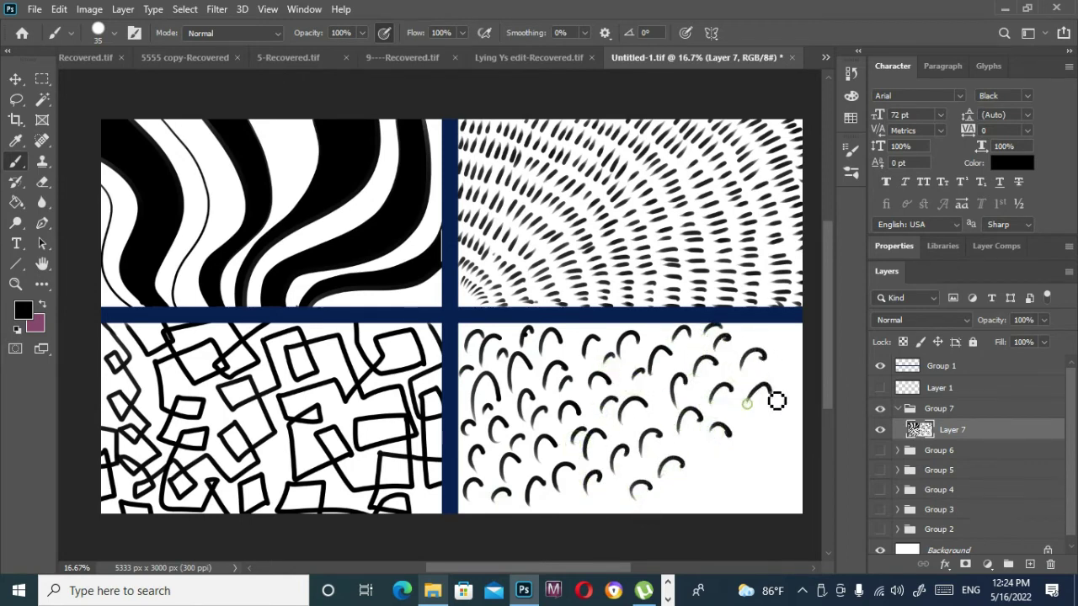
{"action": "left_click_drag", "start_coordinate": [738, 428], "coordinate": [758, 410]}
{"action": "mouse_move", "coordinate": [705, 473]}
{"action": "left_mouse_down"}
{"action": "mouse_move", "coordinate": [727, 455]}
{"action": "mouse_move", "coordinate": [701, 434]}
{"action": "left_mouse_up"}
{"action": "left_click_drag", "start_coordinate": [665, 509], "coordinate": [725, 495]}
{"action": "left_click_drag", "start_coordinate": [704, 482], "coordinate": [724, 470]}
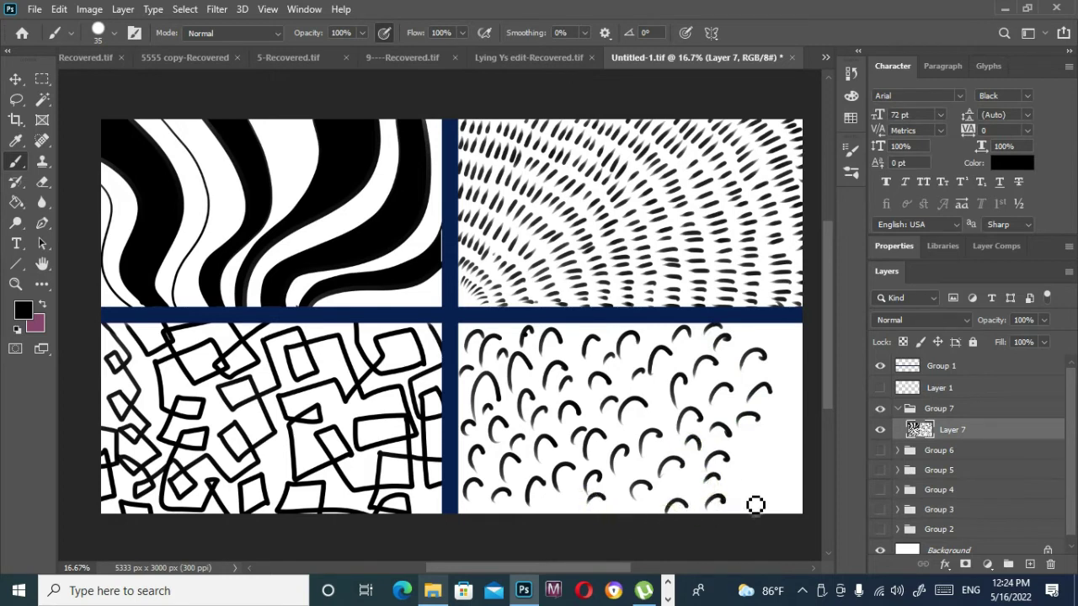
{"action": "mouse_move", "coordinate": [784, 403]}
{"action": "left_mouse_down"}
{"action": "mouse_move", "coordinate": [796, 390]}
{"action": "mouse_move", "coordinate": [797, 357]}
{"action": "left_mouse_up"}
{"action": "mouse_move", "coordinate": [786, 338]}
{"action": "left_mouse_down"}
{"action": "mouse_move", "coordinate": [800, 333]}
{"action": "mouse_move", "coordinate": [774, 332]}
{"action": "left_mouse_up"}
{"action": "left_click_drag", "start_coordinate": [781, 449], "coordinate": [796, 437]}
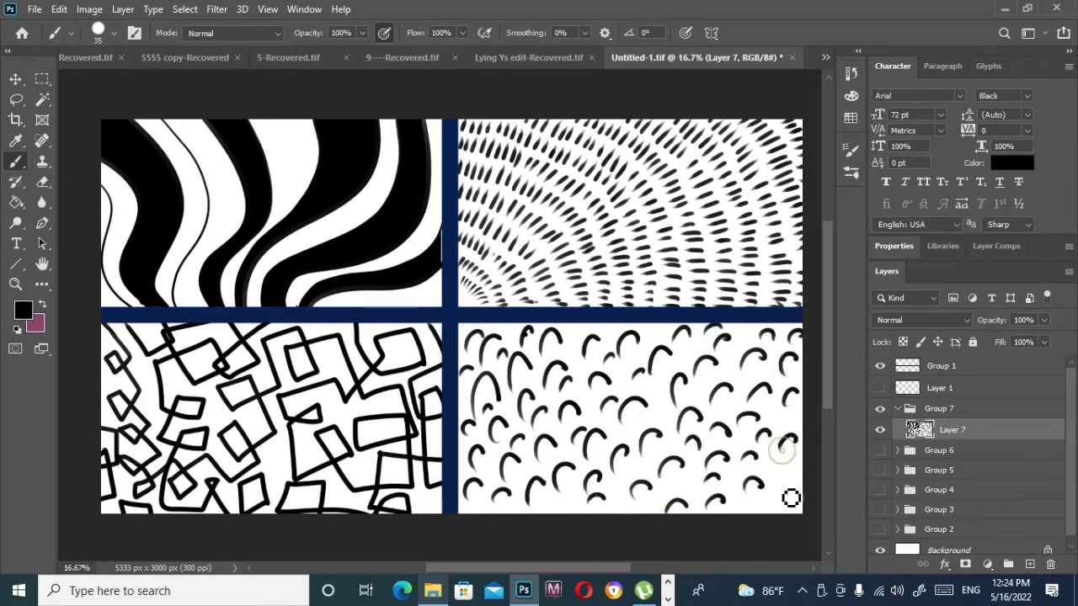
Step: Add the last small hook-shaped arcs in the lower-right panel's lower-right corner, then collapse Group 7 and save the file
{"action": "left_click_drag", "start_coordinate": [781, 487], "coordinate": [791, 474]}
{"action": "left_click_drag", "start_coordinate": [780, 509], "coordinate": [788, 501]}
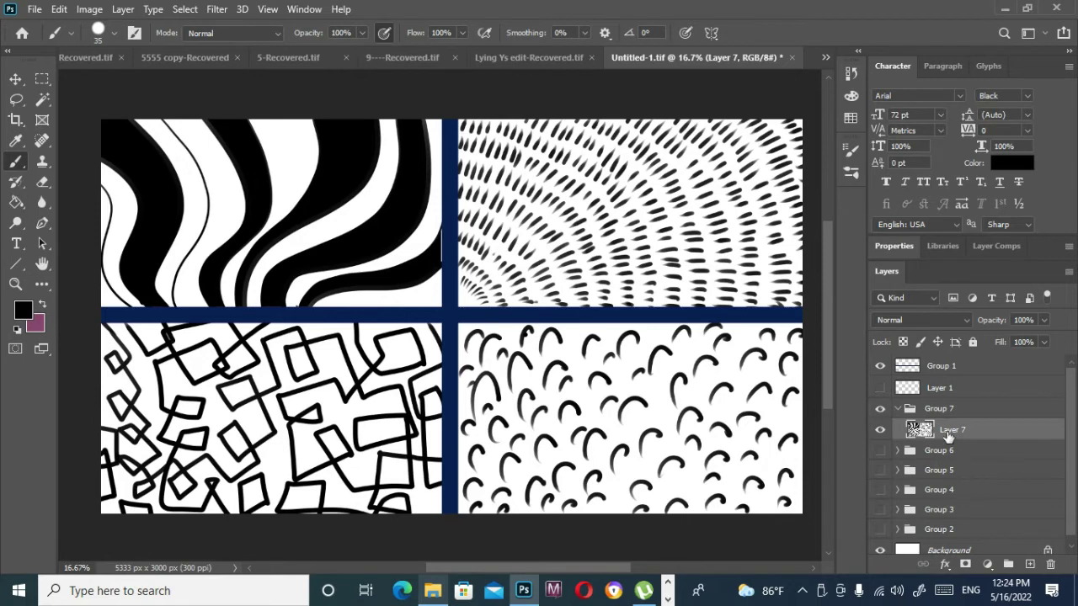
{"action": "left_click", "coordinate": [897, 408]}
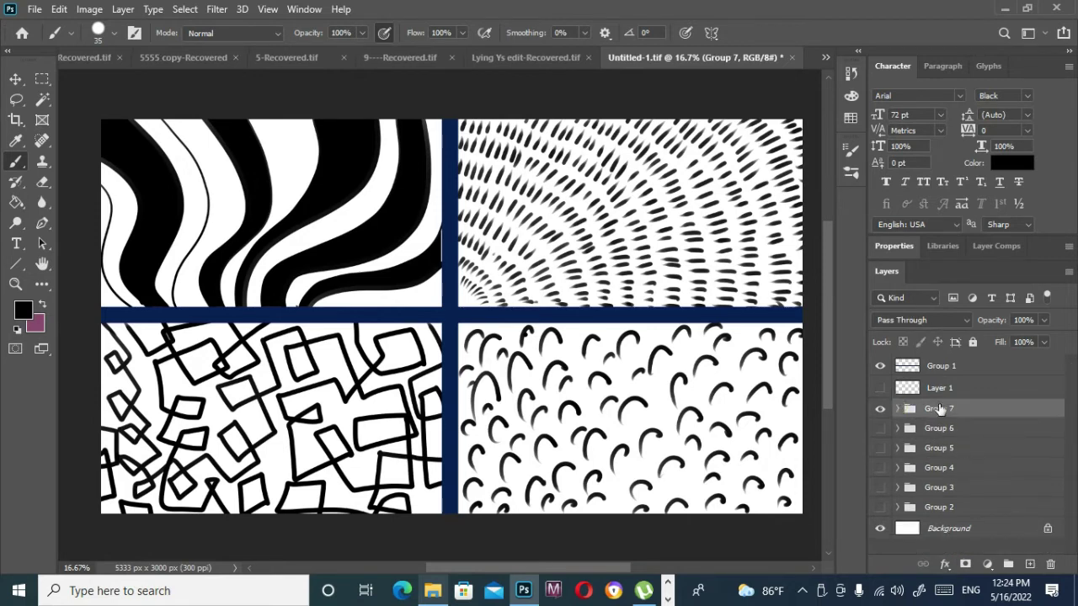
{"action": "key", "text": "ctrl+s"}
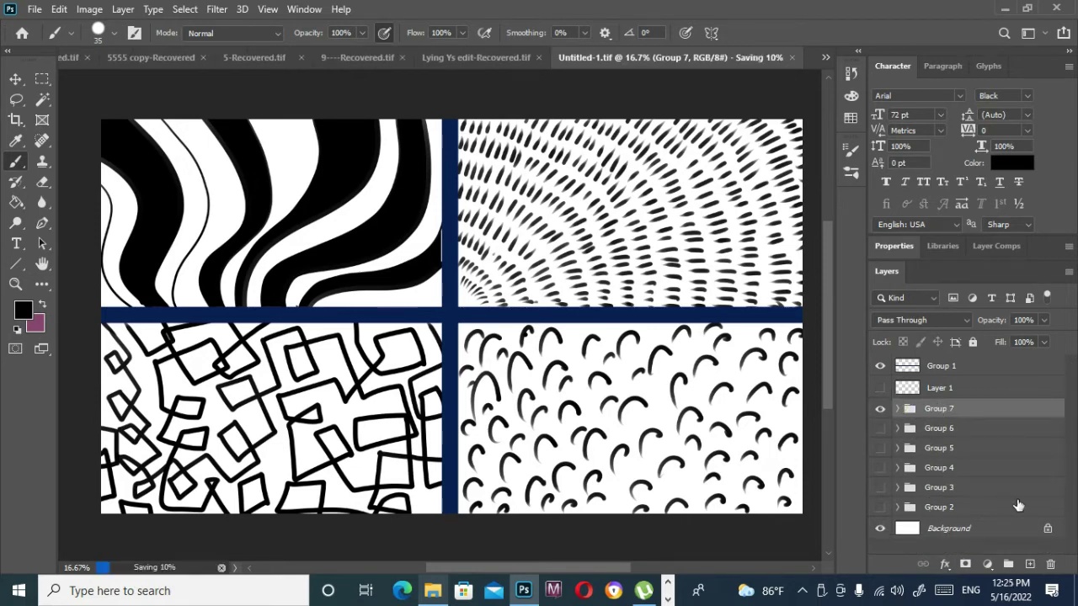
{"action": "left_click", "coordinate": [667, 583]}
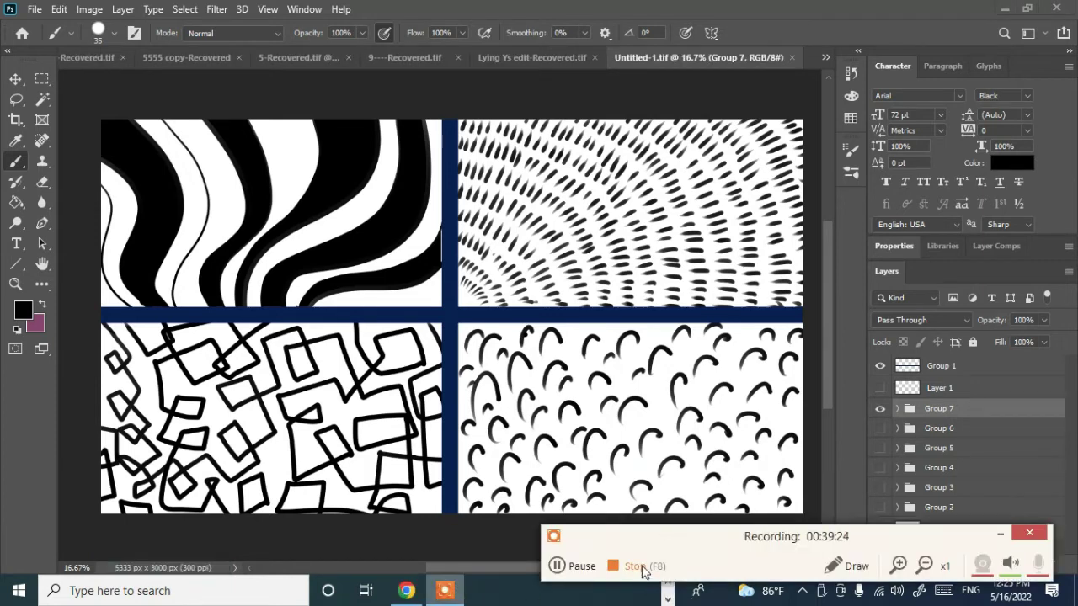
{"action": "left_click", "coordinate": [997, 535]}
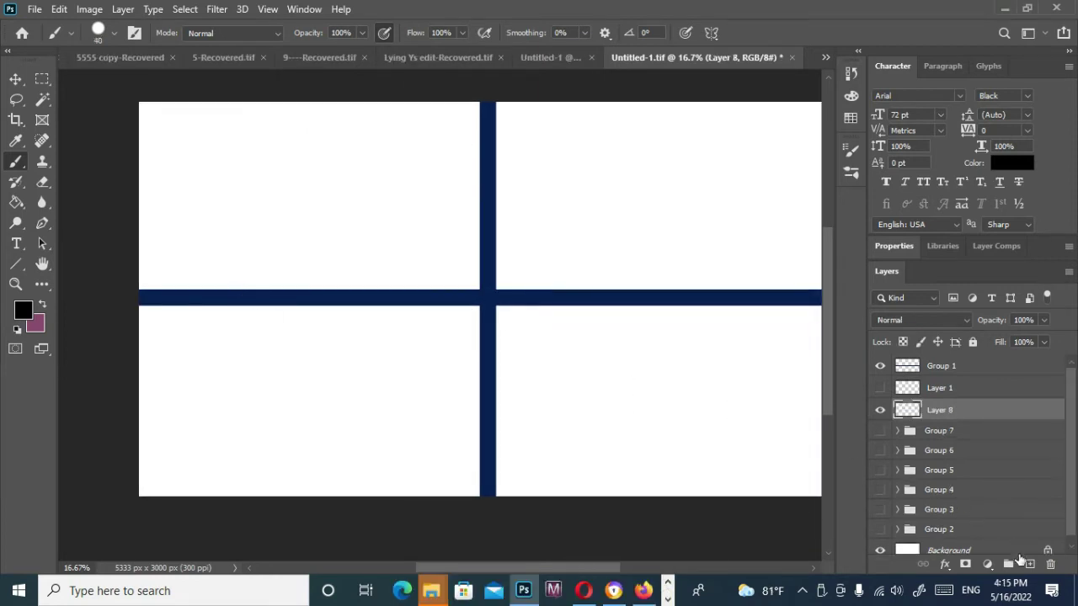
Step: Create a new layer above Layer 8 and draw large curled spirals across the upper-left panel with a 60 px brush
{"action": "left_click", "coordinate": [1028, 563]}
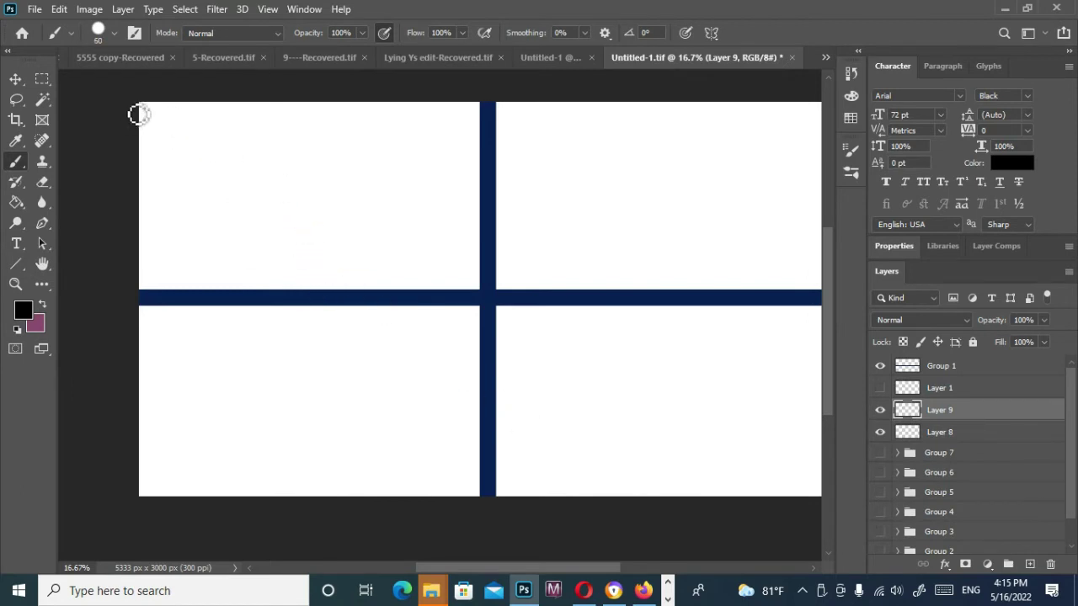
{"action": "mouse_move", "coordinate": [139, 114]}
{"action": "left_mouse_down"}
{"action": "mouse_move", "coordinate": [139, 173]}
{"action": "mouse_move", "coordinate": [137, 132]}
{"action": "mouse_move", "coordinate": [175, 134]}
{"action": "mouse_move", "coordinate": [245, 177]}
{"action": "mouse_move", "coordinate": [248, 120]}
{"action": "mouse_move", "coordinate": [224, 115]}
{"action": "mouse_move", "coordinate": [220, 128]}
{"action": "left_mouse_up"}
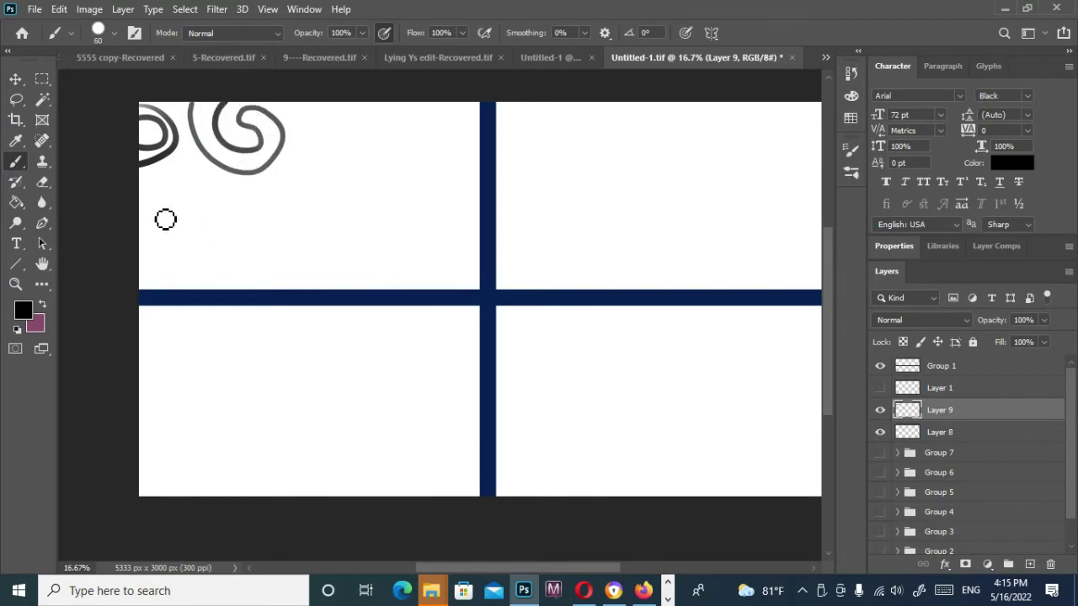
{"action": "mouse_move", "coordinate": [165, 219]}
{"action": "left_mouse_down"}
{"action": "mouse_move", "coordinate": [221, 236]}
{"action": "mouse_move", "coordinate": [159, 278]}
{"action": "mouse_move", "coordinate": [170, 228]}
{"action": "left_mouse_up"}
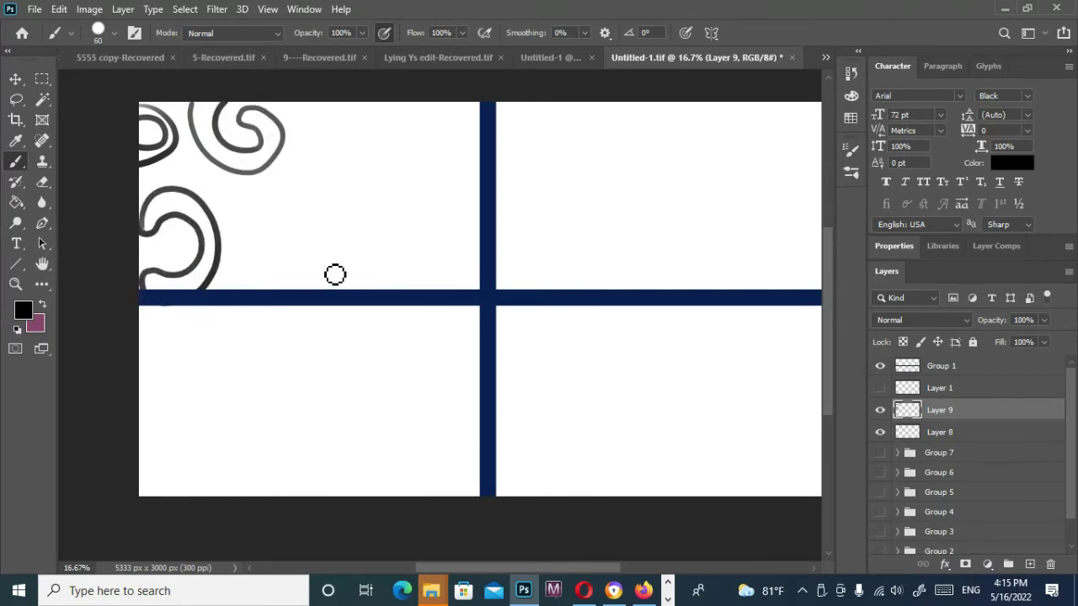
{"action": "mouse_move", "coordinate": [286, 290]}
{"action": "left_mouse_down"}
{"action": "mouse_move", "coordinate": [308, 209]}
{"action": "mouse_move", "coordinate": [327, 308]}
{"action": "left_mouse_up"}
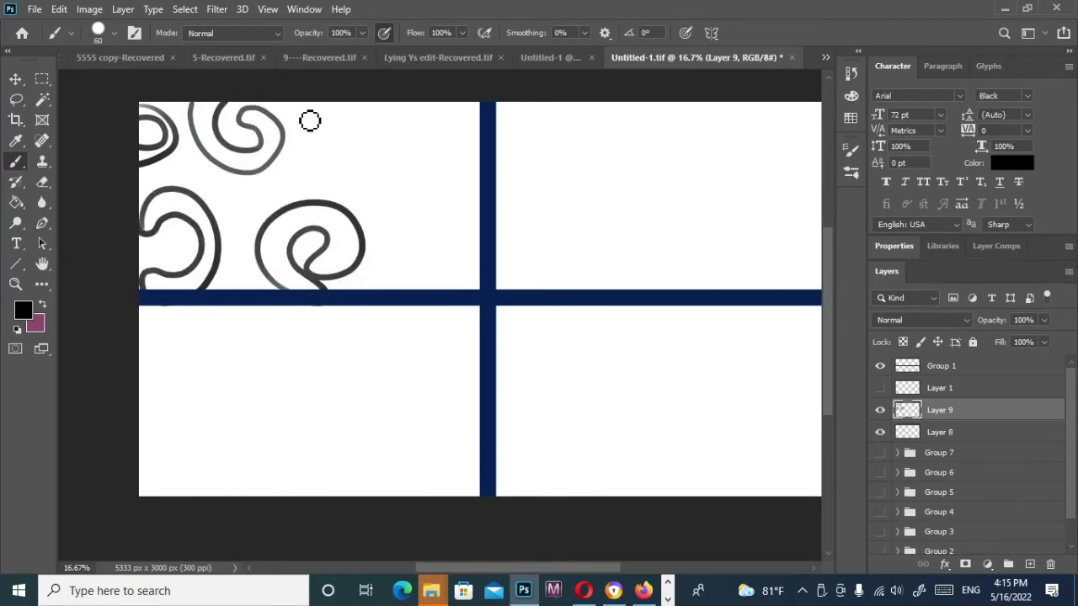
{"action": "mouse_move", "coordinate": [310, 120]}
{"action": "left_mouse_down"}
{"action": "mouse_move", "coordinate": [421, 115]}
{"action": "mouse_move", "coordinate": [376, 154]}
{"action": "mouse_move", "coordinate": [313, 118]}
{"action": "left_mouse_up"}
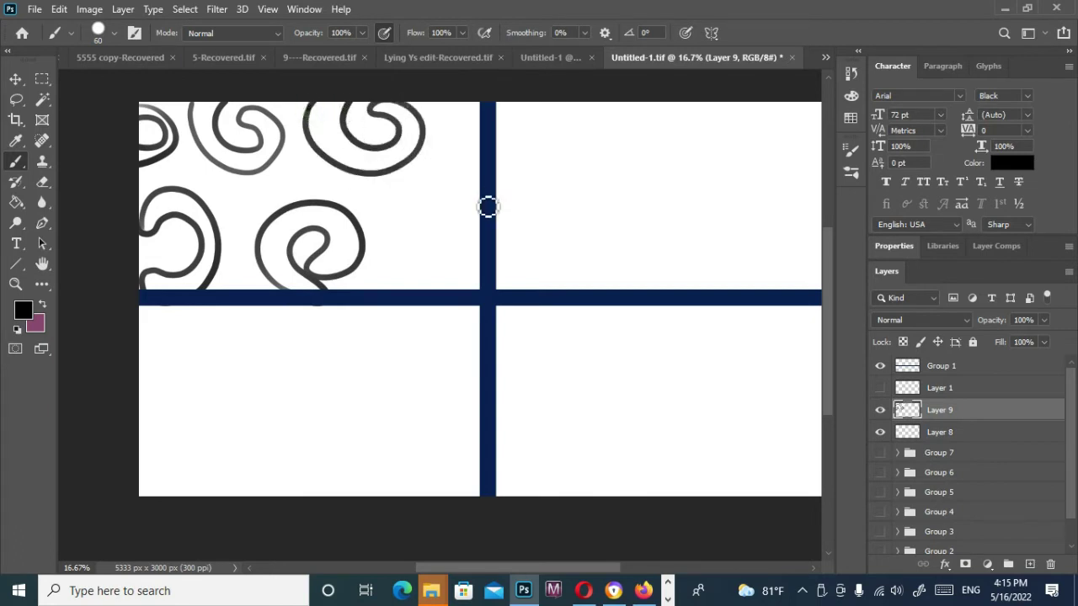
{"action": "mouse_move", "coordinate": [488, 206]}
{"action": "left_mouse_down"}
{"action": "mouse_move", "coordinate": [418, 277]}
{"action": "mouse_move", "coordinate": [421, 248]}
{"action": "mouse_move", "coordinate": [488, 207]}
{"action": "mouse_move", "coordinate": [491, 252]}
{"action": "mouse_move", "coordinate": [450, 240]}
{"action": "mouse_move", "coordinate": [488, 196]}
{"action": "left_mouse_up"}
{"action": "key", "text": "ctrl+z"}
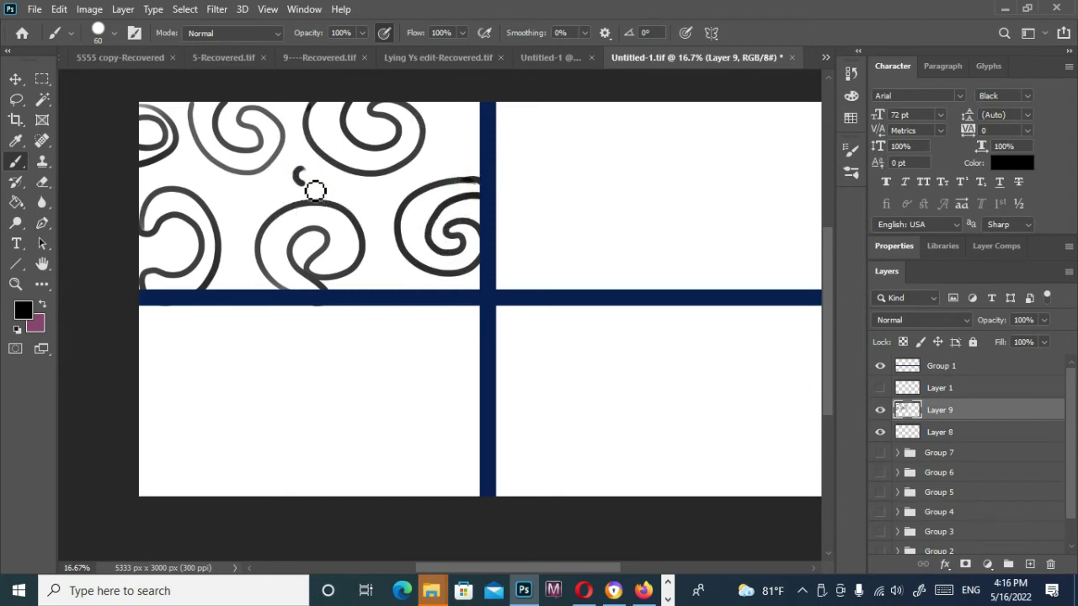
Step: Draw small open circles in the gaps between the upper-left panel's spirals
{"action": "left_click_drag", "start_coordinate": [315, 190], "coordinate": [313, 185]}
{"action": "left_click_drag", "start_coordinate": [252, 212], "coordinate": [264, 202]}
{"action": "left_click_drag", "start_coordinate": [395, 278], "coordinate": [398, 276]}
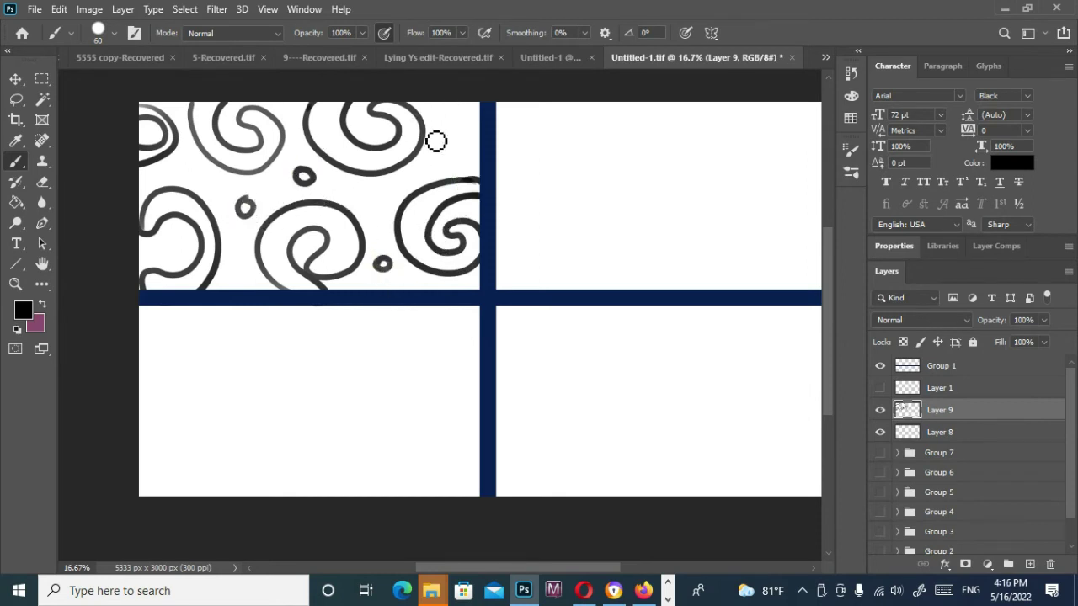
Step: Start a diagonal basket-weave of short parallel dashes in alternating directions in the left part of the upper-right panel
{"action": "left_click_drag", "start_coordinate": [671, 361], "coordinate": [527, 386]}
{"action": "mouse_move", "coordinate": [428, 205]}
{"action": "left_mouse_down"}
{"action": "mouse_move", "coordinate": [401, 229]}
{"action": "mouse_move", "coordinate": [410, 235]}
{"action": "left_mouse_up"}
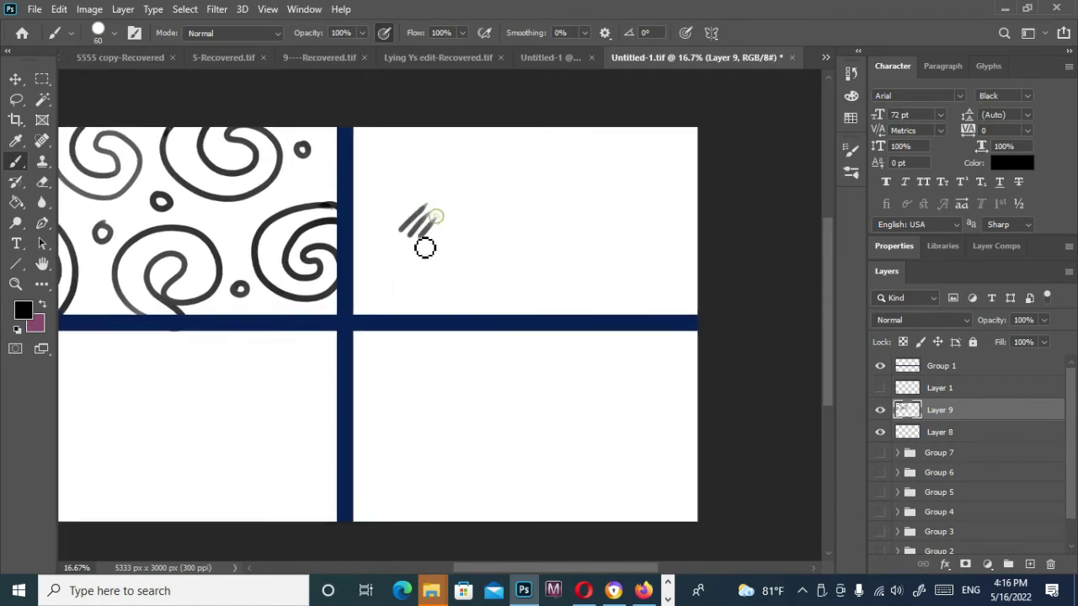
{"action": "mouse_move", "coordinate": [393, 193]}
{"action": "left_mouse_down"}
{"action": "mouse_move", "coordinate": [410, 206]}
{"action": "mouse_move", "coordinate": [376, 204]}
{"action": "left_mouse_up"}
{"action": "left_click_drag", "start_coordinate": [388, 174], "coordinate": [366, 199]}
{"action": "mouse_move", "coordinate": [376, 175]}
{"action": "left_mouse_down"}
{"action": "mouse_move", "coordinate": [360, 190]}
{"action": "mouse_move", "coordinate": [363, 181]}
{"action": "left_mouse_up"}
{"action": "mouse_move", "coordinate": [352, 158]}
{"action": "left_mouse_down"}
{"action": "mouse_move", "coordinate": [393, 178]}
{"action": "mouse_move", "coordinate": [409, 165]}
{"action": "left_mouse_up"}
{"action": "mouse_move", "coordinate": [419, 165]}
{"action": "left_mouse_down"}
{"action": "mouse_move", "coordinate": [401, 185]}
{"action": "mouse_move", "coordinate": [440, 219]}
{"action": "mouse_move", "coordinate": [459, 208]}
{"action": "mouse_move", "coordinate": [451, 254]}
{"action": "left_mouse_up"}
{"action": "left_click_drag", "start_coordinate": [426, 242], "coordinate": [449, 264]}
{"action": "left_click_drag", "start_coordinate": [457, 203], "coordinate": [451, 230]}
{"action": "left_click_drag", "start_coordinate": [469, 213], "coordinate": [460, 237]}
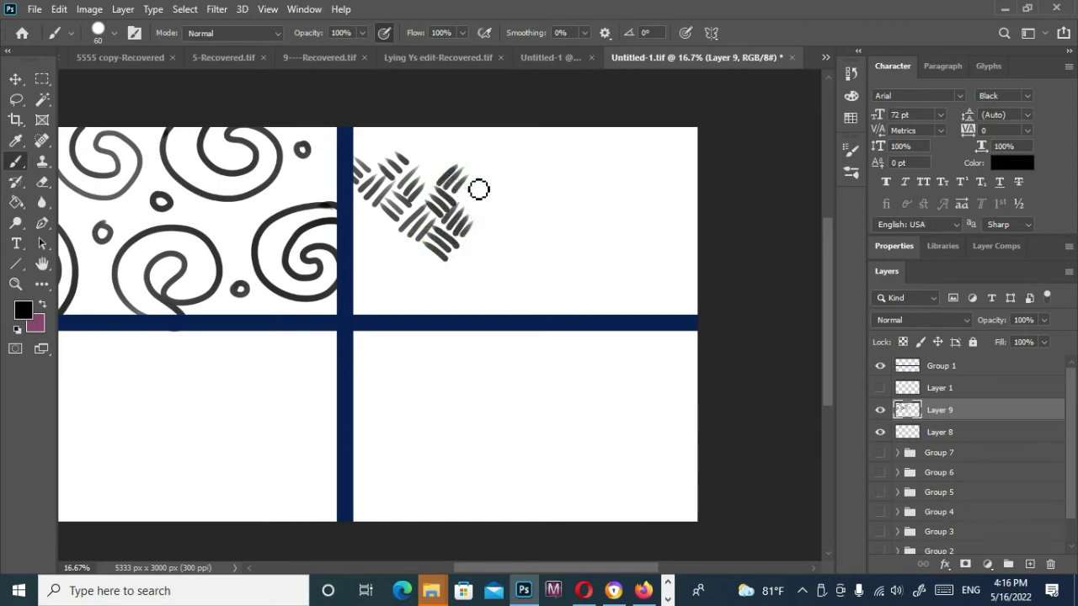
Step: Extend the basket-weave dashes diagonally up to the upper-right panel's top edge and fill the blocks beside them
{"action": "mouse_move", "coordinate": [484, 173]}
{"action": "left_mouse_down"}
{"action": "mouse_move", "coordinate": [472, 197]}
{"action": "mouse_move", "coordinate": [502, 161]}
{"action": "mouse_move", "coordinate": [503, 202]}
{"action": "left_mouse_up"}
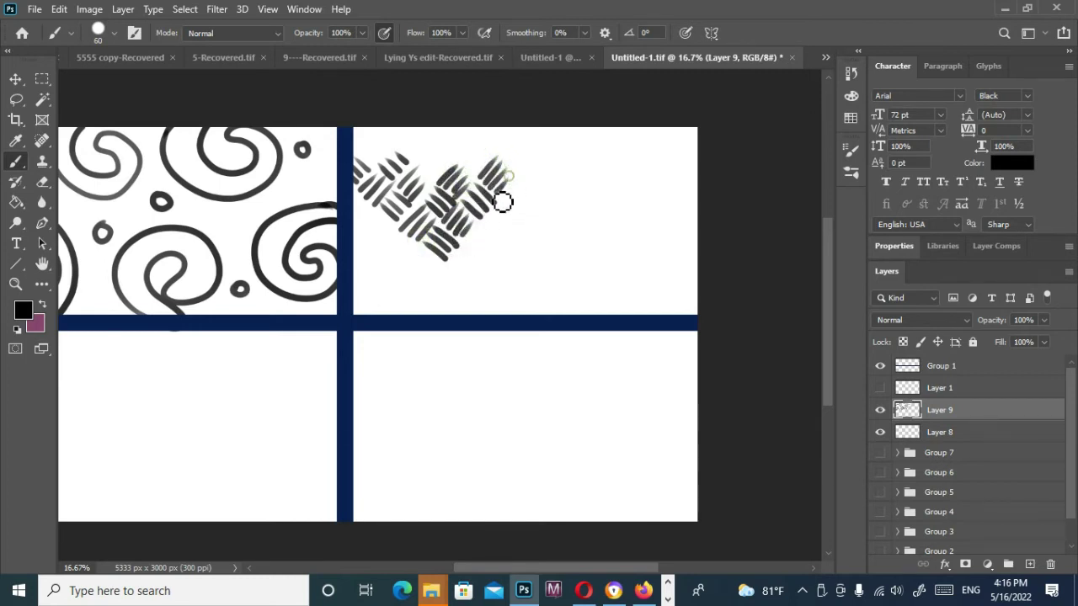
{"action": "mouse_move", "coordinate": [470, 151]}
{"action": "left_mouse_down"}
{"action": "mouse_move", "coordinate": [448, 174]}
{"action": "mouse_move", "coordinate": [459, 175]}
{"action": "left_mouse_up"}
{"action": "mouse_move", "coordinate": [500, 130]}
{"action": "left_mouse_down"}
{"action": "mouse_move", "coordinate": [478, 153]}
{"action": "mouse_move", "coordinate": [490, 181]}
{"action": "mouse_move", "coordinate": [504, 169]}
{"action": "left_mouse_up"}
{"action": "left_click_drag", "start_coordinate": [539, 133], "coordinate": [518, 160]}
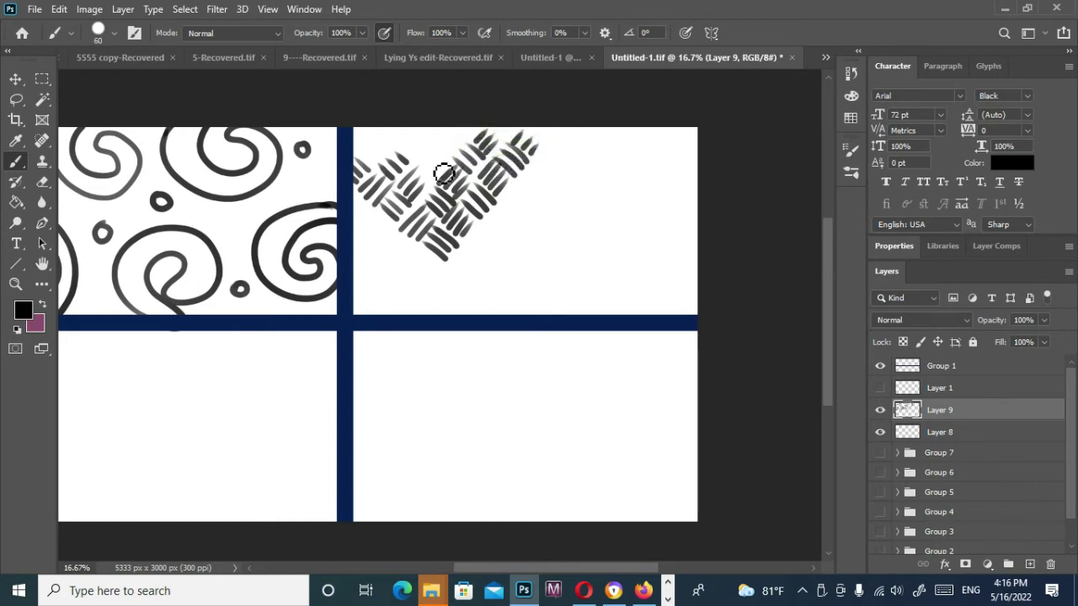
{"action": "mouse_move", "coordinate": [443, 172]}
{"action": "left_mouse_down"}
{"action": "mouse_move", "coordinate": [428, 154]}
{"action": "mouse_move", "coordinate": [467, 137]}
{"action": "mouse_move", "coordinate": [418, 169]}
{"action": "left_mouse_up"}
{"action": "left_click_drag", "start_coordinate": [434, 128], "coordinate": [405, 155]}
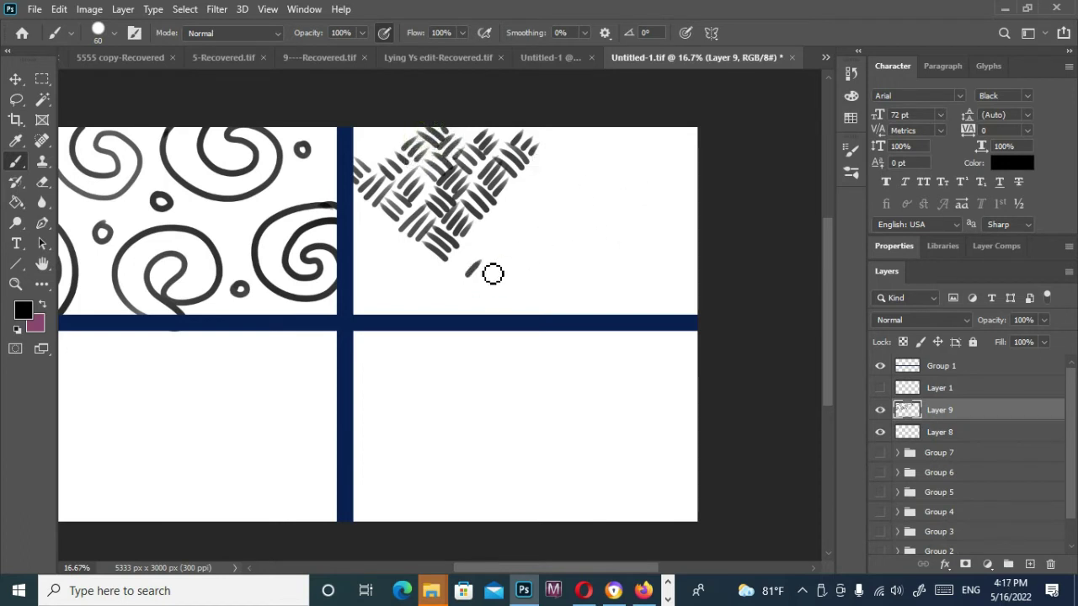
Step: Begin a second diagonal band of basket-weave dashes in the upper-right panel, separated from the first by a narrow white gap
{"action": "mouse_move", "coordinate": [485, 266]}
{"action": "left_mouse_down"}
{"action": "mouse_move", "coordinate": [480, 285]}
{"action": "mouse_move", "coordinate": [499, 266]}
{"action": "left_mouse_up"}
{"action": "left_click_drag", "start_coordinate": [485, 247], "coordinate": [506, 260]}
{"action": "left_click_drag", "start_coordinate": [490, 243], "coordinate": [512, 254]}
{"action": "left_click_drag", "start_coordinate": [510, 217], "coordinate": [500, 240]}
{"action": "left_click_drag", "start_coordinate": [520, 226], "coordinate": [505, 248]}
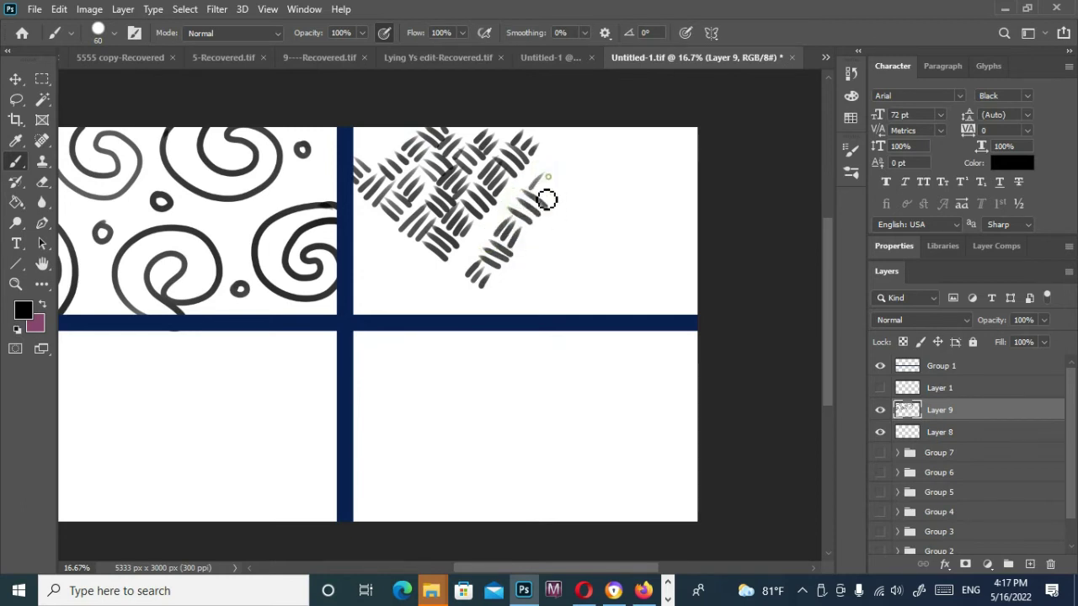
{"action": "left_click_drag", "start_coordinate": [571, 160], "coordinate": [553, 173]}
{"action": "mouse_move", "coordinate": [562, 171]}
{"action": "left_mouse_down"}
{"action": "mouse_move", "coordinate": [543, 184]}
{"action": "mouse_move", "coordinate": [552, 233]}
{"action": "mouse_move", "coordinate": [538, 256]}
{"action": "mouse_move", "coordinate": [501, 273]}
{"action": "left_mouse_up"}
{"action": "left_click_drag", "start_coordinate": [518, 261], "coordinate": [506, 294]}
{"action": "mouse_move", "coordinate": [496, 280]}
{"action": "left_mouse_down"}
{"action": "mouse_move", "coordinate": [516, 292]}
{"action": "mouse_move", "coordinate": [494, 305]}
{"action": "left_mouse_up"}
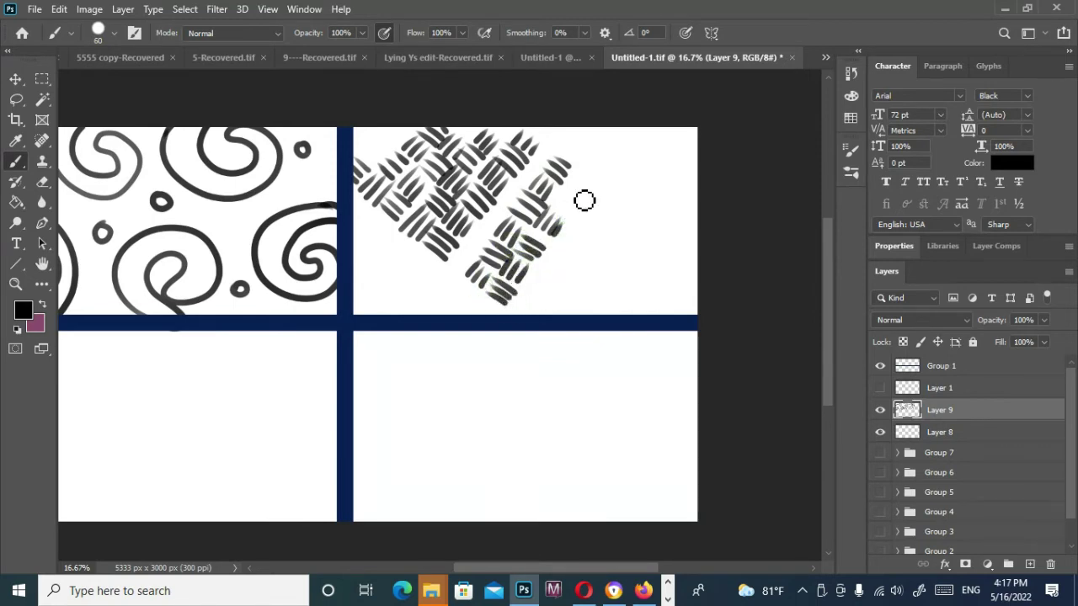
Step: Widen the second basket-weave band with more alternating dash blocks toward the right and down to the panel's bottom edge
{"action": "left_click_drag", "start_coordinate": [569, 207], "coordinate": [549, 229]}
{"action": "left_click_drag", "start_coordinate": [589, 187], "coordinate": [559, 221]}
{"action": "mouse_move", "coordinate": [593, 168]}
{"action": "left_mouse_down"}
{"action": "mouse_move", "coordinate": [569, 202]}
{"action": "mouse_move", "coordinate": [589, 225]}
{"action": "mouse_move", "coordinate": [578, 255]}
{"action": "mouse_move", "coordinate": [541, 275]}
{"action": "left_mouse_up"}
{"action": "left_click_drag", "start_coordinate": [558, 254], "coordinate": [558, 304]}
{"action": "mouse_move", "coordinate": [524, 287]}
{"action": "left_mouse_down"}
{"action": "mouse_move", "coordinate": [549, 308]}
{"action": "mouse_move", "coordinate": [508, 317]}
{"action": "left_mouse_up"}
{"action": "mouse_move", "coordinate": [528, 299]}
{"action": "left_mouse_down"}
{"action": "mouse_move", "coordinate": [519, 320]}
{"action": "mouse_move", "coordinate": [564, 320]}
{"action": "left_mouse_up"}
{"action": "left_click_drag", "start_coordinate": [559, 281], "coordinate": [584, 299]}
{"action": "mouse_move", "coordinate": [562, 273]}
{"action": "left_mouse_down"}
{"action": "mouse_move", "coordinate": [587, 289]}
{"action": "mouse_move", "coordinate": [598, 282]}
{"action": "left_mouse_up"}
{"action": "left_click_drag", "start_coordinate": [606, 240], "coordinate": [594, 263]}
{"action": "left_click_drag", "start_coordinate": [615, 244], "coordinate": [608, 268]}
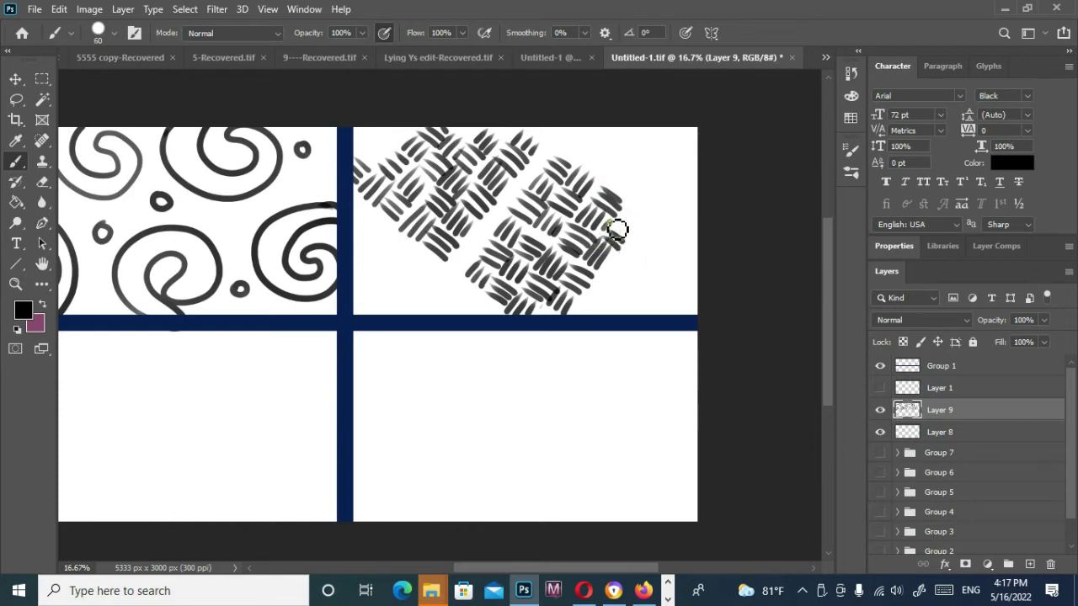
{"action": "left_click_drag", "start_coordinate": [617, 229], "coordinate": [638, 210]}
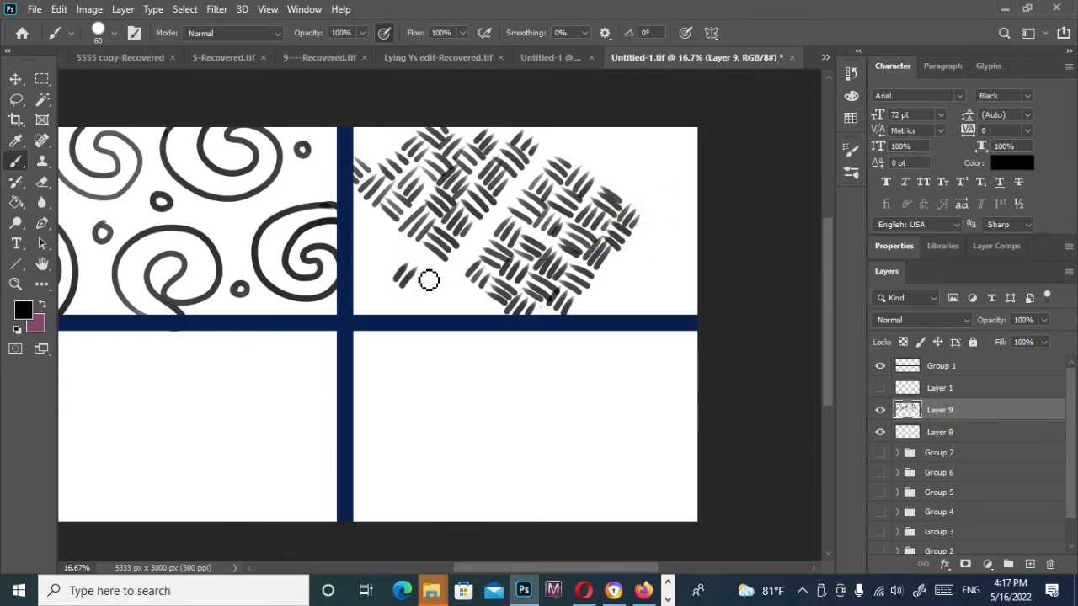
Step: Fill the upper-right panel's lower-left corner with basket-weave dashes and add a small patch along its bottom edge
{"action": "mouse_move", "coordinate": [394, 255]}
{"action": "left_mouse_down"}
{"action": "mouse_move", "coordinate": [377, 244]}
{"action": "mouse_move", "coordinate": [375, 256]}
{"action": "left_mouse_up"}
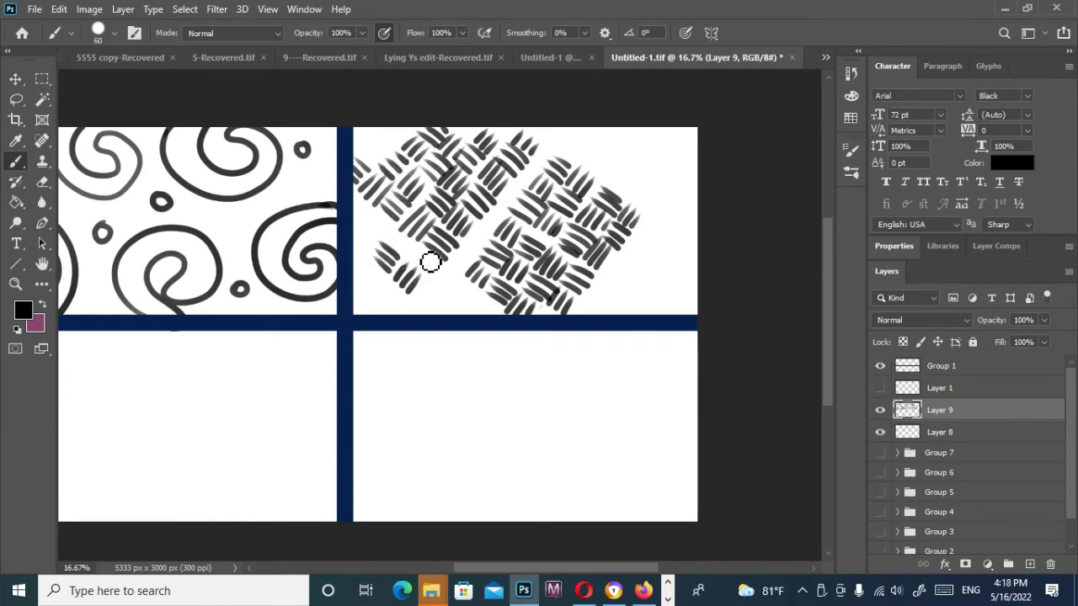
{"action": "key", "text": "ctrl+z"}
{"action": "left_click_drag", "start_coordinate": [357, 251], "coordinate": [373, 231]}
{"action": "left_click_drag", "start_coordinate": [355, 243], "coordinate": [365, 225]}
{"action": "left_click_drag", "start_coordinate": [356, 278], "coordinate": [371, 263]}
{"action": "mouse_move", "coordinate": [359, 286]}
{"action": "left_mouse_down"}
{"action": "mouse_move", "coordinate": [377, 268]}
{"action": "mouse_move", "coordinate": [380, 276]}
{"action": "mouse_move", "coordinate": [356, 267]}
{"action": "left_mouse_up"}
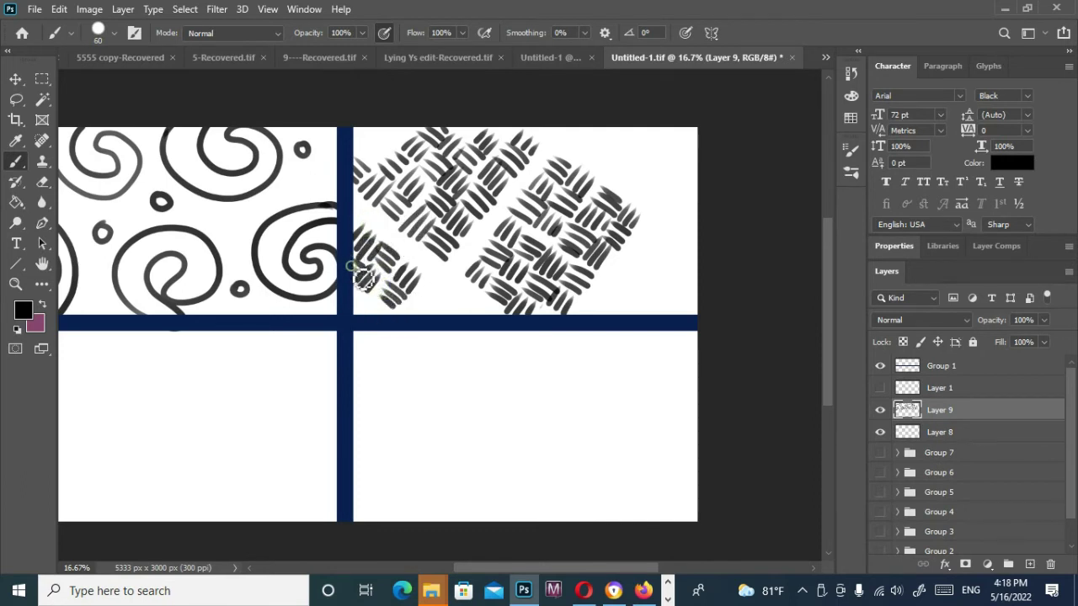
{"action": "mouse_move", "coordinate": [368, 312]}
{"action": "left_mouse_down"}
{"action": "mouse_move", "coordinate": [389, 302]}
{"action": "mouse_move", "coordinate": [352, 284]}
{"action": "mouse_move", "coordinate": [354, 298]}
{"action": "left_mouse_up"}
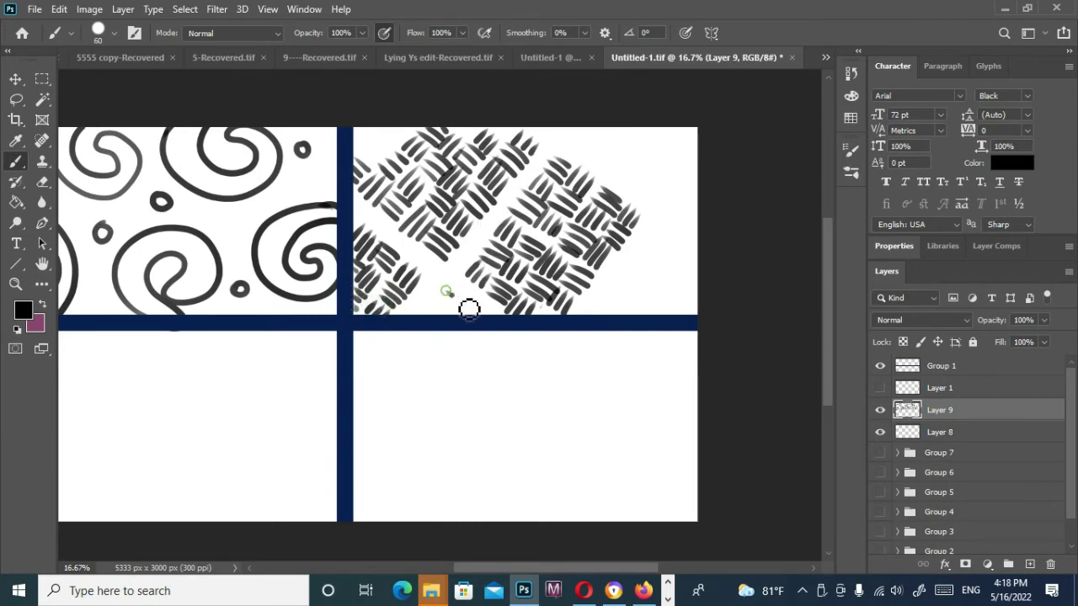
{"action": "mouse_move", "coordinate": [440, 308]}
{"action": "left_mouse_down"}
{"action": "mouse_move", "coordinate": [432, 320]}
{"action": "mouse_move", "coordinate": [479, 311]}
{"action": "mouse_move", "coordinate": [493, 320]}
{"action": "left_mouse_up"}
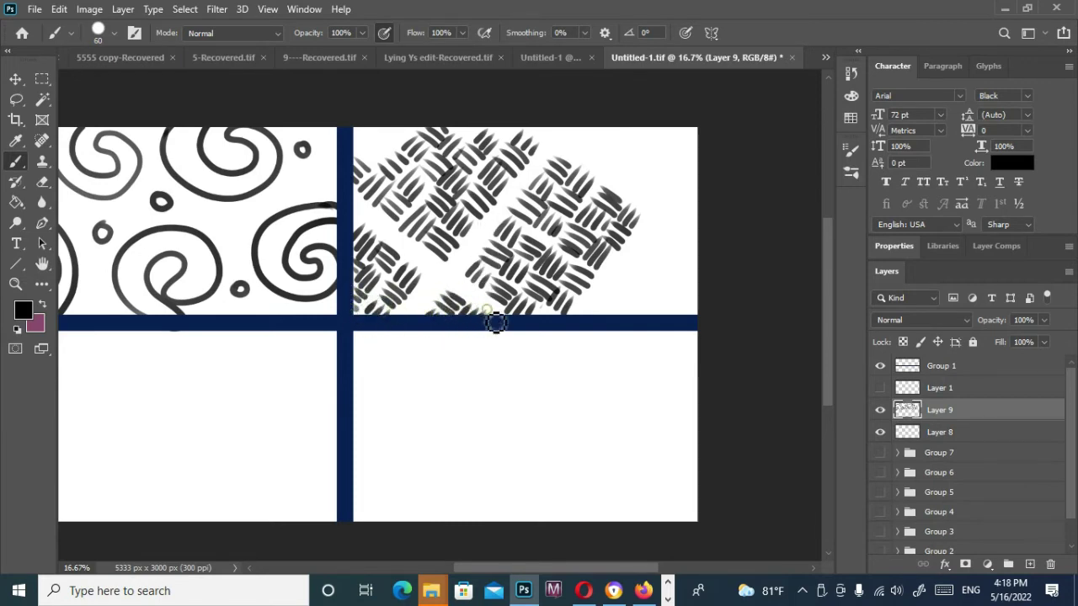
Step: Draw separate basket-weave patches in the top-right and bottom-right corners of the upper-right panel, leaving diagonal white gaps
{"action": "left_click_drag", "start_coordinate": [682, 171], "coordinate": [645, 236]}
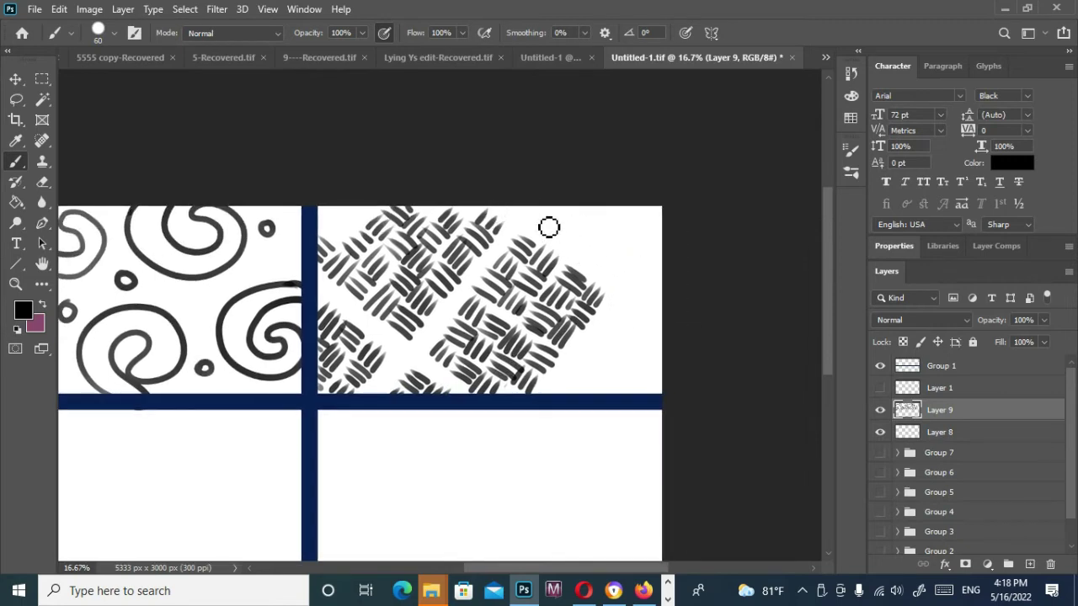
{"action": "left_click_drag", "start_coordinate": [565, 245], "coordinate": [597, 263]}
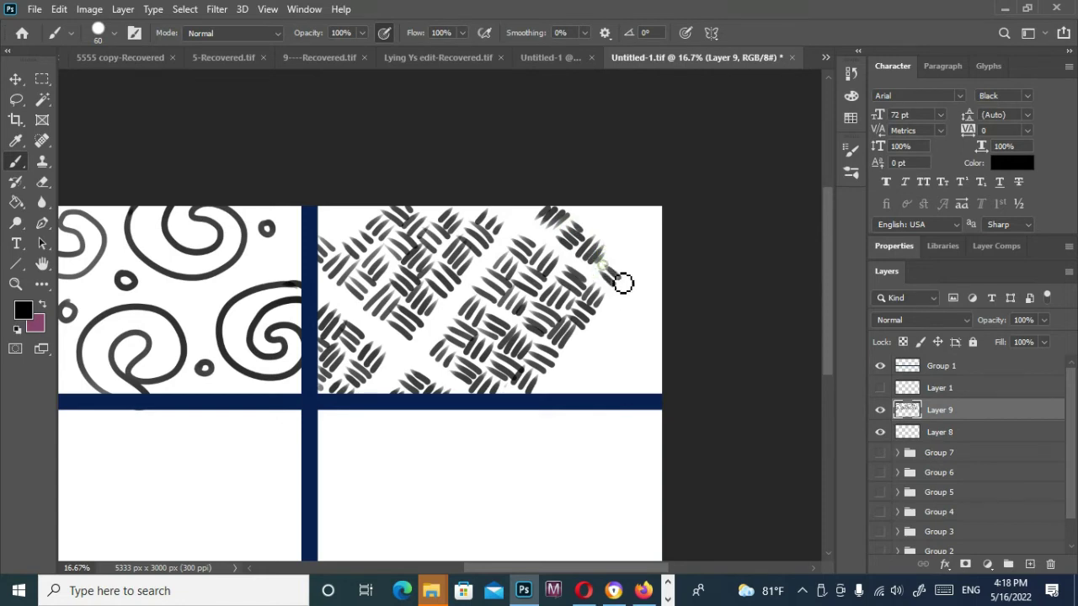
{"action": "left_click_drag", "start_coordinate": [608, 260], "coordinate": [624, 277]}
{"action": "left_click_drag", "start_coordinate": [614, 252], "coordinate": [629, 268]}
{"action": "left_click_drag", "start_coordinate": [656, 328], "coordinate": [650, 299]}
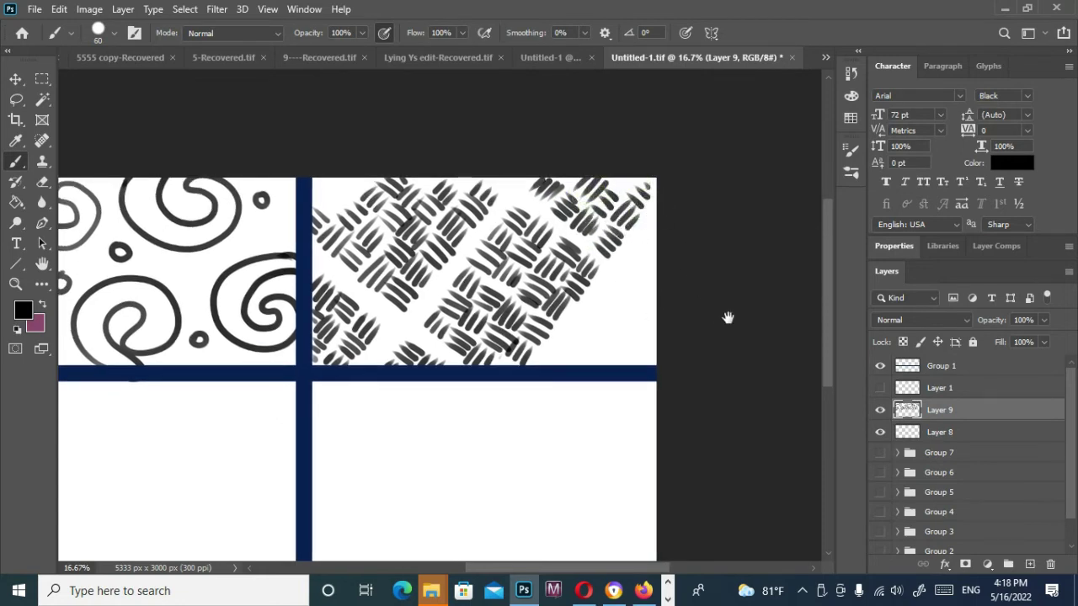
{"action": "left_click_drag", "start_coordinate": [727, 318], "coordinate": [750, 293]}
{"action": "mouse_move", "coordinate": [691, 272]}
{"action": "left_mouse_down"}
{"action": "mouse_move", "coordinate": [700, 255]}
{"action": "mouse_move", "coordinate": [699, 285]}
{"action": "left_mouse_up"}
{"action": "mouse_move", "coordinate": [711, 244]}
{"action": "left_mouse_down"}
{"action": "mouse_move", "coordinate": [728, 225]}
{"action": "mouse_move", "coordinate": [753, 239]}
{"action": "mouse_move", "coordinate": [749, 256]}
{"action": "mouse_move", "coordinate": [723, 264]}
{"action": "mouse_move", "coordinate": [734, 277]}
{"action": "mouse_move", "coordinate": [724, 275]}
{"action": "mouse_move", "coordinate": [724, 297]}
{"action": "mouse_move", "coordinate": [740, 287]}
{"action": "mouse_move", "coordinate": [710, 294]}
{"action": "mouse_move", "coordinate": [717, 305]}
{"action": "mouse_move", "coordinate": [750, 275]}
{"action": "left_mouse_up"}
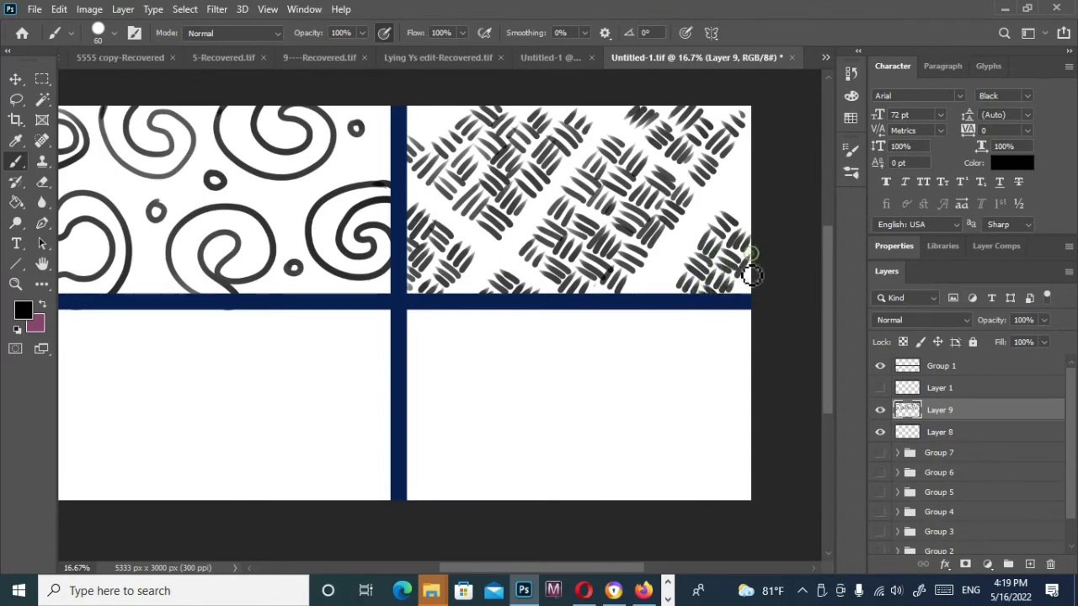
Step: Fill the remaining gaps along the upper-right panel's top edge and lower-right corner with matching dashes
{"action": "left_click_drag", "start_coordinate": [779, 175], "coordinate": [797, 230]}
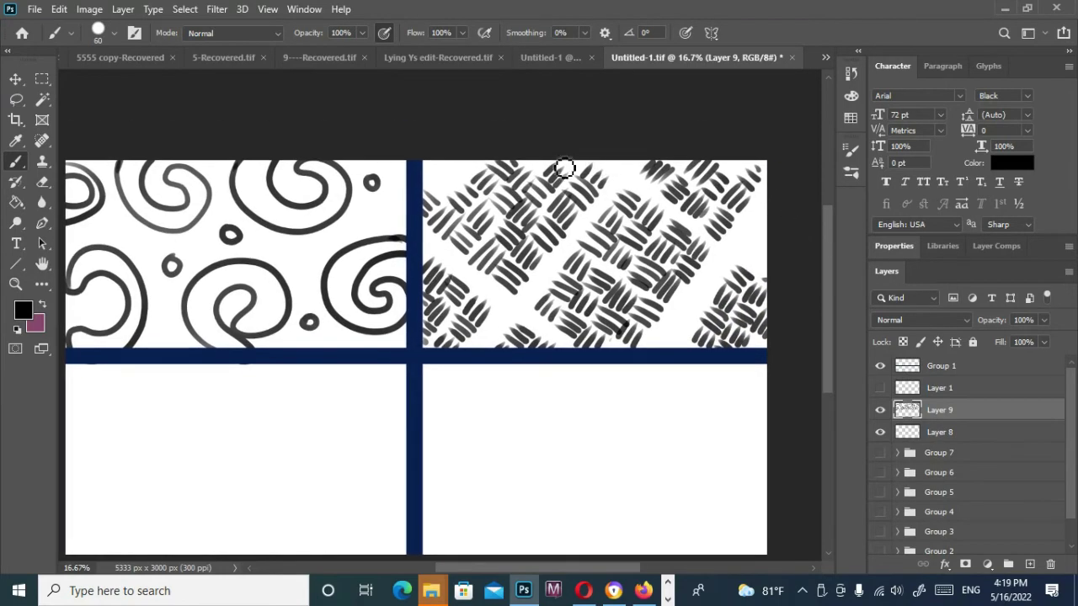
{"action": "left_click_drag", "start_coordinate": [522, 160], "coordinate": [537, 165]}
{"action": "mouse_move", "coordinate": [448, 196]}
{"action": "left_mouse_down"}
{"action": "mouse_move", "coordinate": [467, 183]}
{"action": "mouse_move", "coordinate": [445, 164]}
{"action": "mouse_move", "coordinate": [471, 154]}
{"action": "left_mouse_up"}
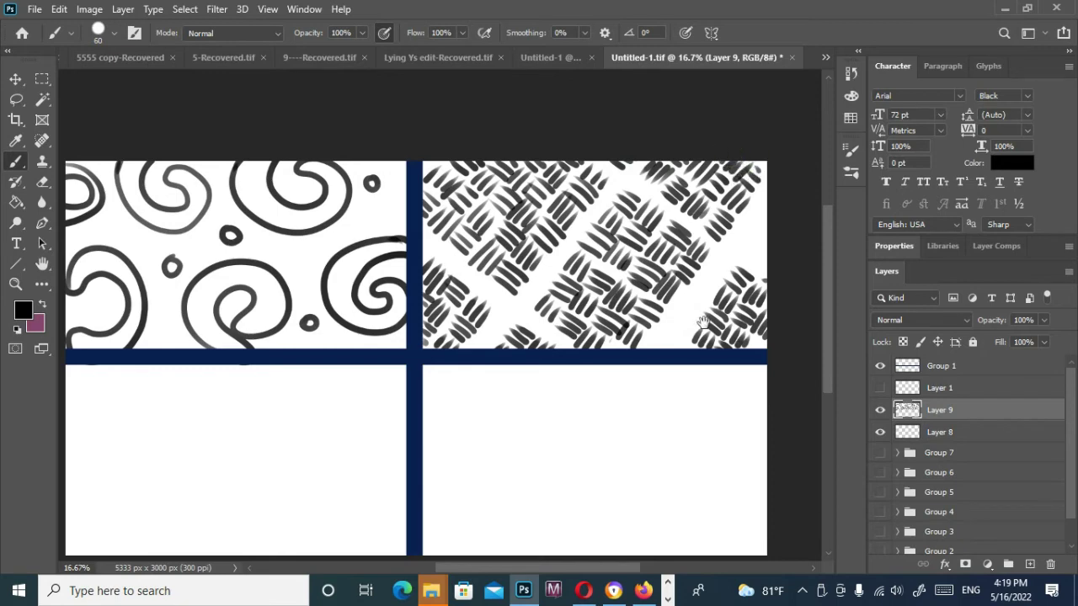
{"action": "left_click_drag", "start_coordinate": [702, 322], "coordinate": [708, 308]}
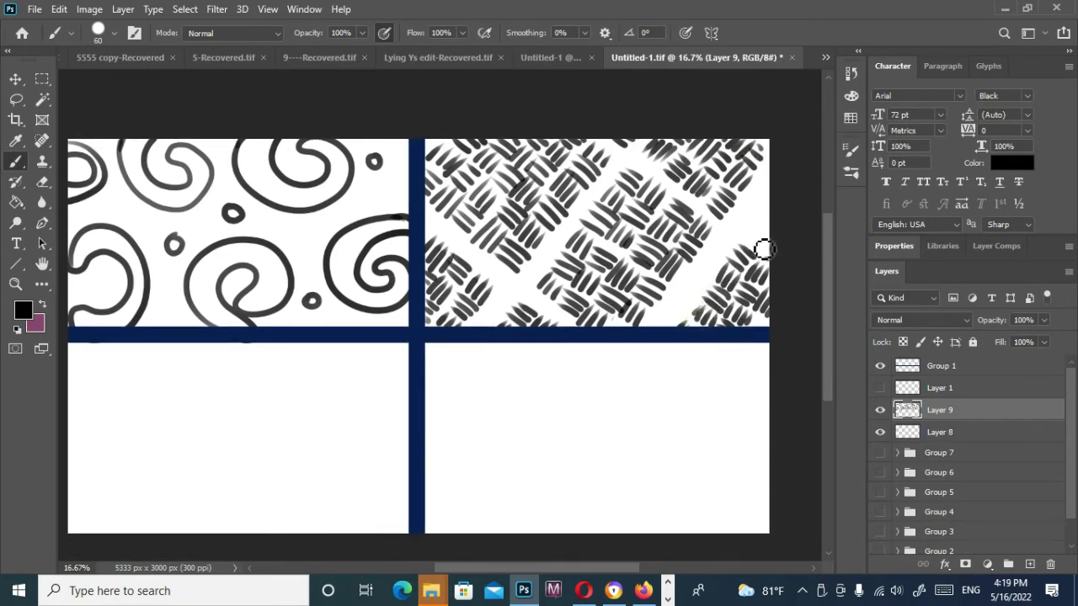
Step: Draw a column of four nested V-shaped marks down the left side of the lower-left panel with the brush
{"action": "left_click_drag", "start_coordinate": [710, 394], "coordinate": [769, 431]}
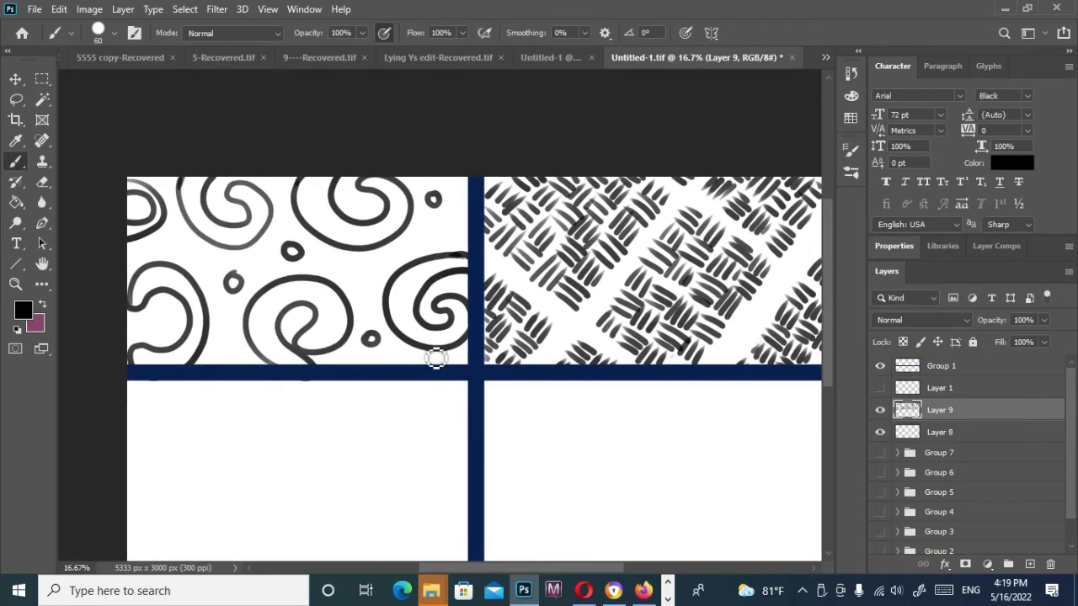
{"action": "left_click", "coordinate": [15, 283]}
{"action": "left_click", "coordinate": [474, 349], "text": "alt"}
{"action": "left_click_drag", "start_coordinate": [477, 390], "coordinate": [516, 335]}
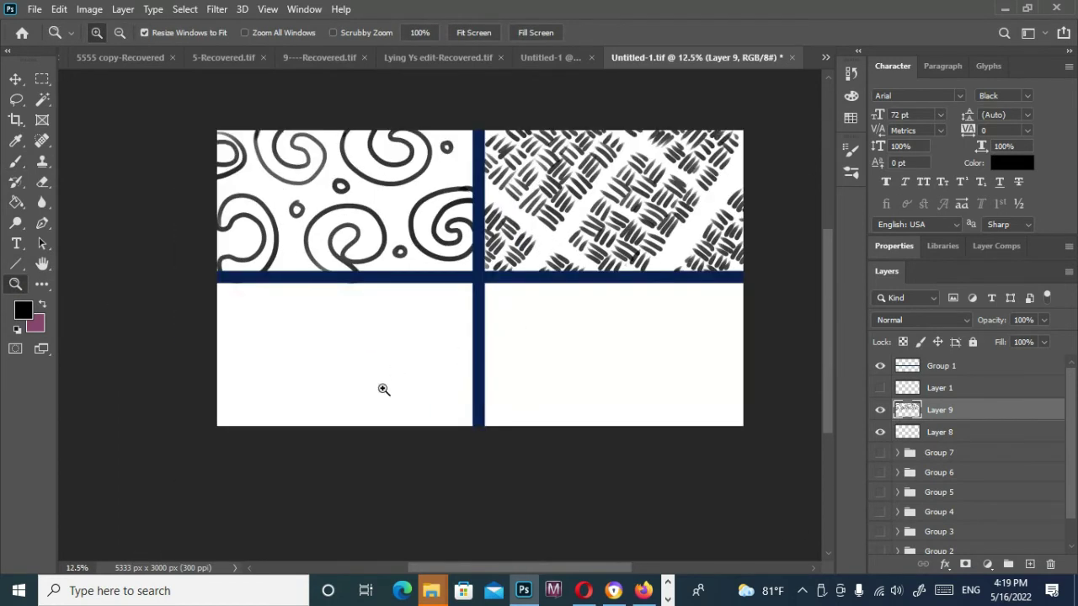
{"action": "left_click", "coordinate": [382, 389]}
{"action": "left_click", "coordinate": [208, 445]}
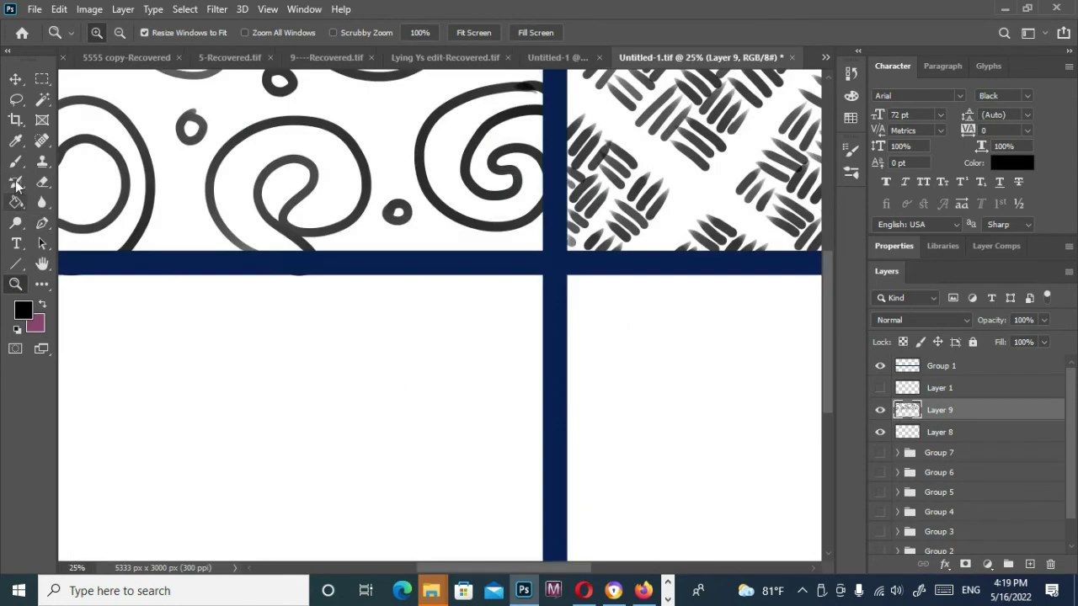
{"action": "key", "text": "b"}
{"action": "mouse_move", "coordinate": [94, 362]}
{"action": "left_mouse_down"}
{"action": "mouse_move", "coordinate": [121, 399]}
{"action": "mouse_move", "coordinate": [131, 359]}
{"action": "left_mouse_up"}
{"action": "left_click_drag", "start_coordinate": [275, 415], "coordinate": [297, 375]}
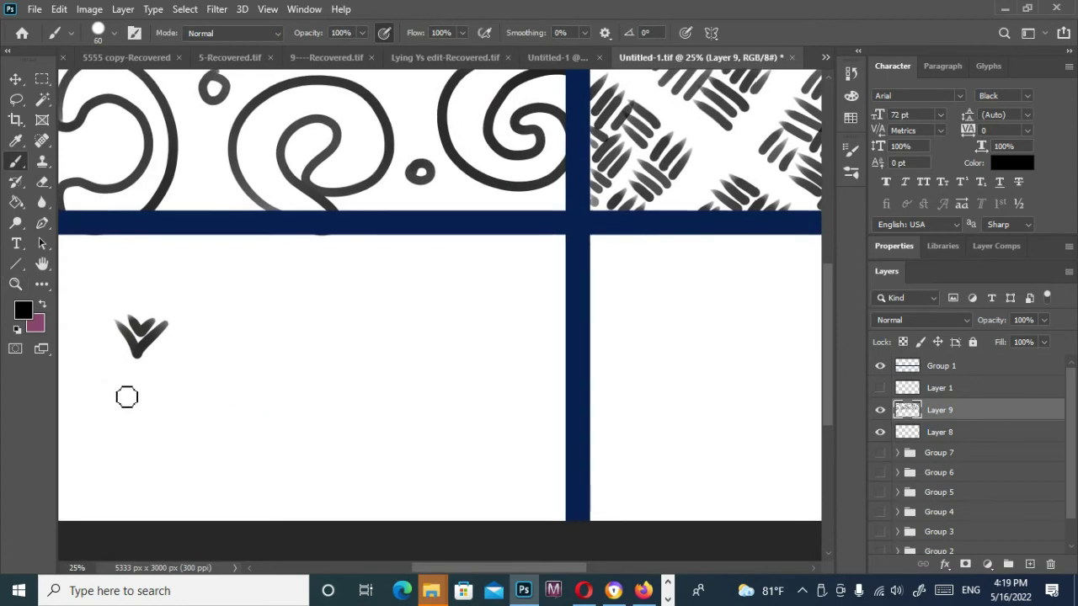
{"action": "left_click_drag", "start_coordinate": [124, 392], "coordinate": [164, 393]}
{"action": "left_click_drag", "start_coordinate": [134, 388], "coordinate": [150, 407]}
{"action": "left_click_drag", "start_coordinate": [152, 490], "coordinate": [163, 469]}
{"action": "left_click_drag", "start_coordinate": [141, 463], "coordinate": [157, 460]}
{"action": "left_click_drag", "start_coordinate": [332, 437], "coordinate": [400, 423]}
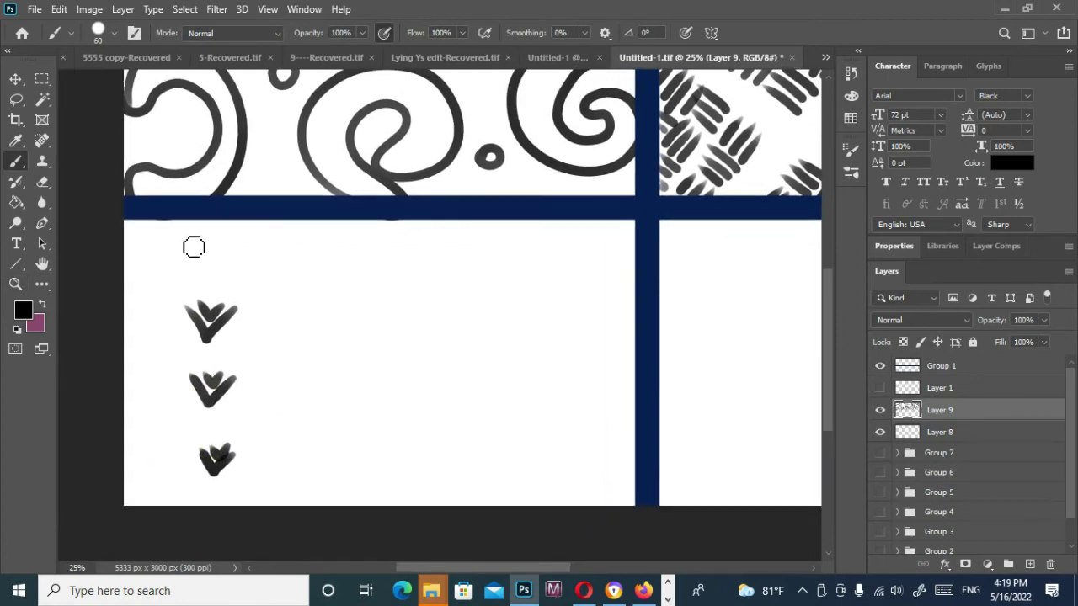
{"action": "left_click_drag", "start_coordinate": [193, 241], "coordinate": [232, 241]}
{"action": "mouse_move", "coordinate": [207, 239]}
{"action": "left_mouse_down"}
{"action": "mouse_move", "coordinate": [226, 234]}
{"action": "mouse_move", "coordinate": [191, 246]}
{"action": "left_mouse_up"}
Step: Fill the rest of the lower-left panel with three more columns of four nested V marks each
{"action": "left_click", "coordinate": [15, 284]}
{"action": "left_click", "coordinate": [300, 373], "text": "alt"}
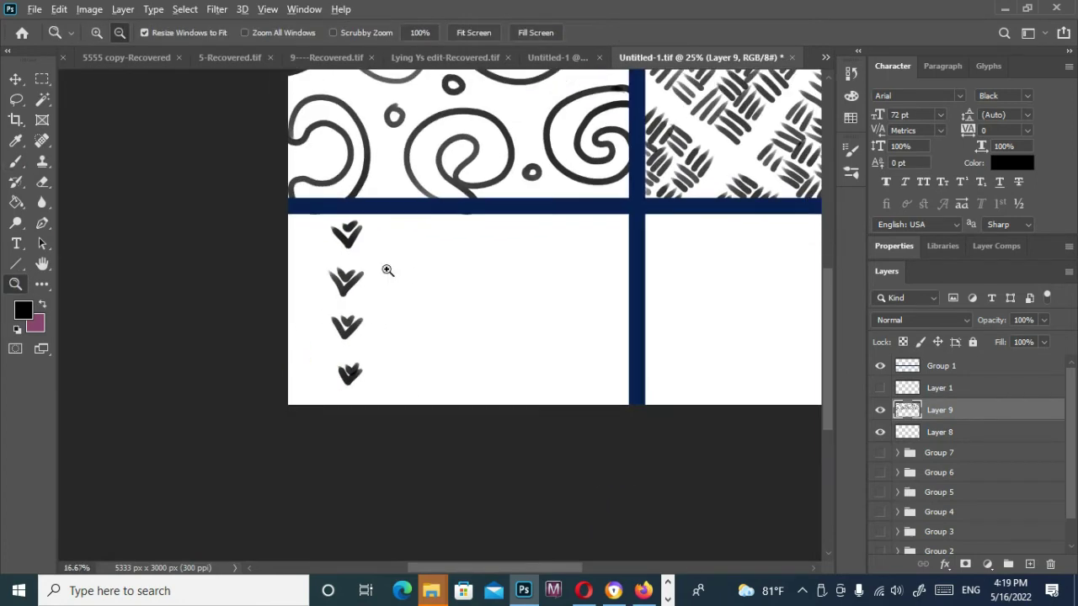
{"action": "left_click_drag", "start_coordinate": [547, 293], "coordinate": [390, 373]}
{"action": "left_click", "coordinate": [16, 163]}
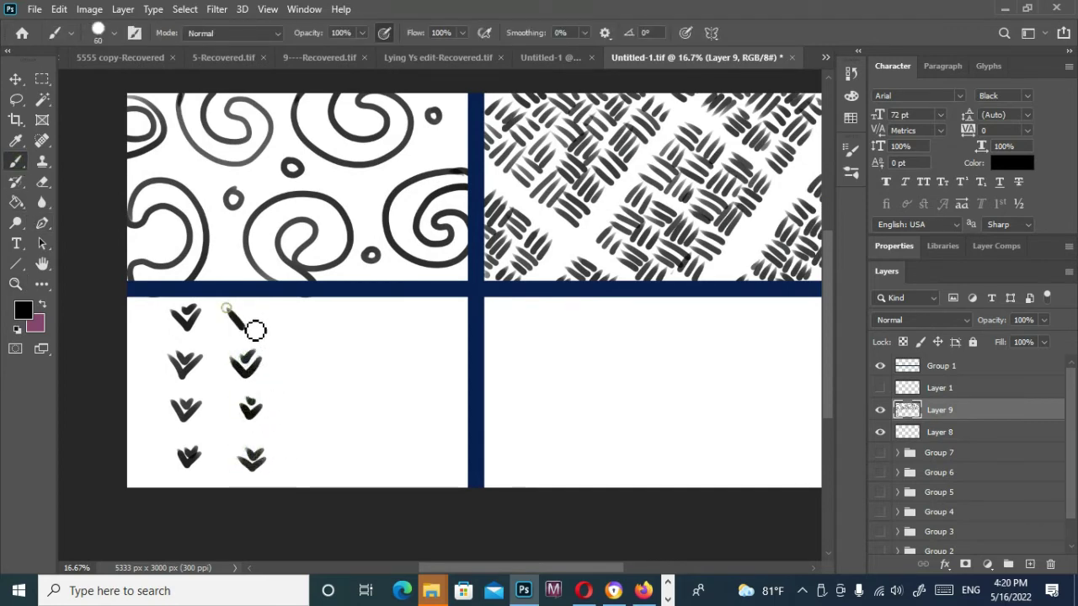
{"action": "left_click_drag", "start_coordinate": [310, 354], "coordinate": [325, 361]}
{"action": "left_click_drag", "start_coordinate": [304, 308], "coordinate": [330, 335]}
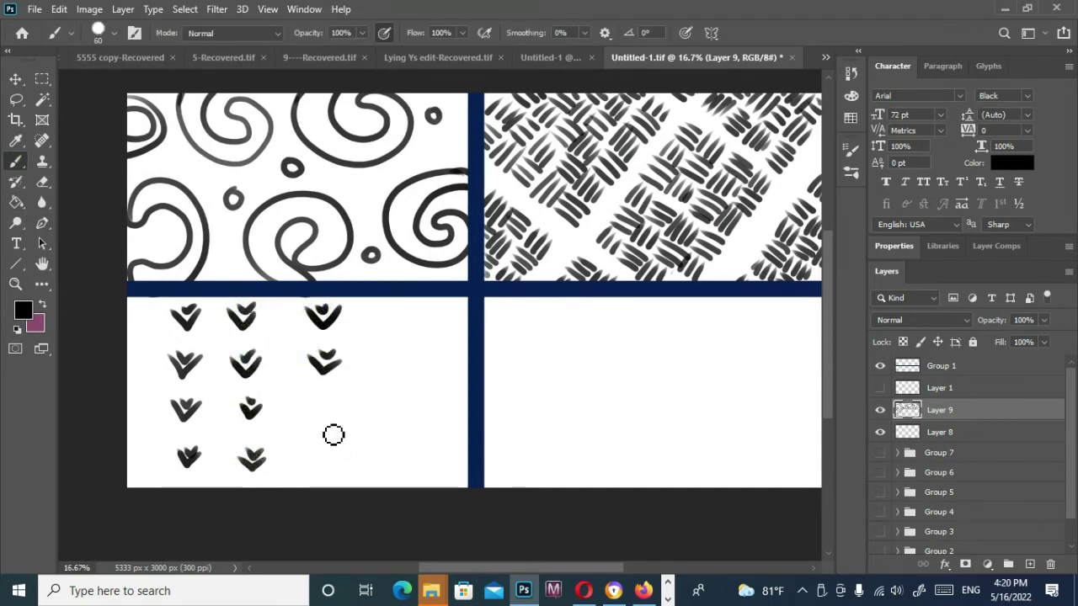
{"action": "mouse_move", "coordinate": [314, 401]}
{"action": "left_mouse_down"}
{"action": "mouse_move", "coordinate": [332, 414]}
{"action": "mouse_move", "coordinate": [339, 403]}
{"action": "left_mouse_up"}
{"action": "left_click_drag", "start_coordinate": [320, 398], "coordinate": [335, 399]}
{"action": "mouse_move", "coordinate": [315, 450]}
{"action": "left_mouse_down"}
{"action": "mouse_move", "coordinate": [328, 467]}
{"action": "mouse_move", "coordinate": [336, 451]}
{"action": "left_mouse_up"}
{"action": "left_click_drag", "start_coordinate": [322, 446], "coordinate": [333, 449]}
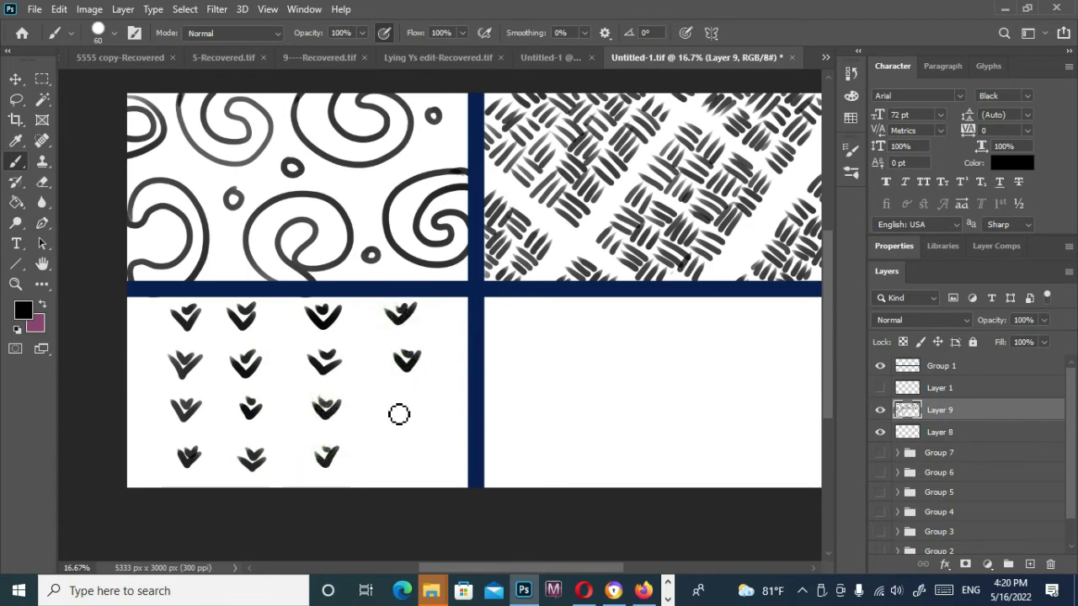
{"action": "left_click_drag", "start_coordinate": [403, 445], "coordinate": [414, 445]}
Step: Draw three long wavy lines running across the lower-right panel and sloping down toward its right edge
{"action": "mouse_move", "coordinate": [634, 395]}
{"action": "left_mouse_down"}
{"action": "mouse_move", "coordinate": [481, 401]}
{"action": "mouse_move", "coordinate": [421, 328]}
{"action": "left_mouse_up"}
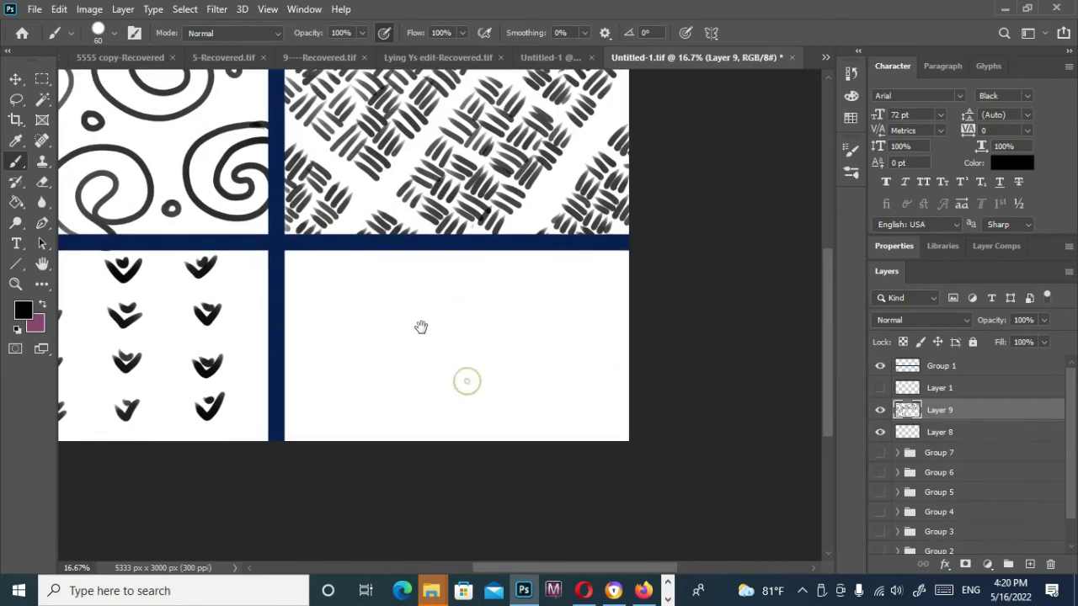
{"action": "mouse_move", "coordinate": [295, 310]}
{"action": "left_mouse_down"}
{"action": "mouse_move", "coordinate": [480, 341]}
{"action": "mouse_move", "coordinate": [522, 370]}
{"action": "mouse_move", "coordinate": [640, 380]}
{"action": "left_mouse_up"}
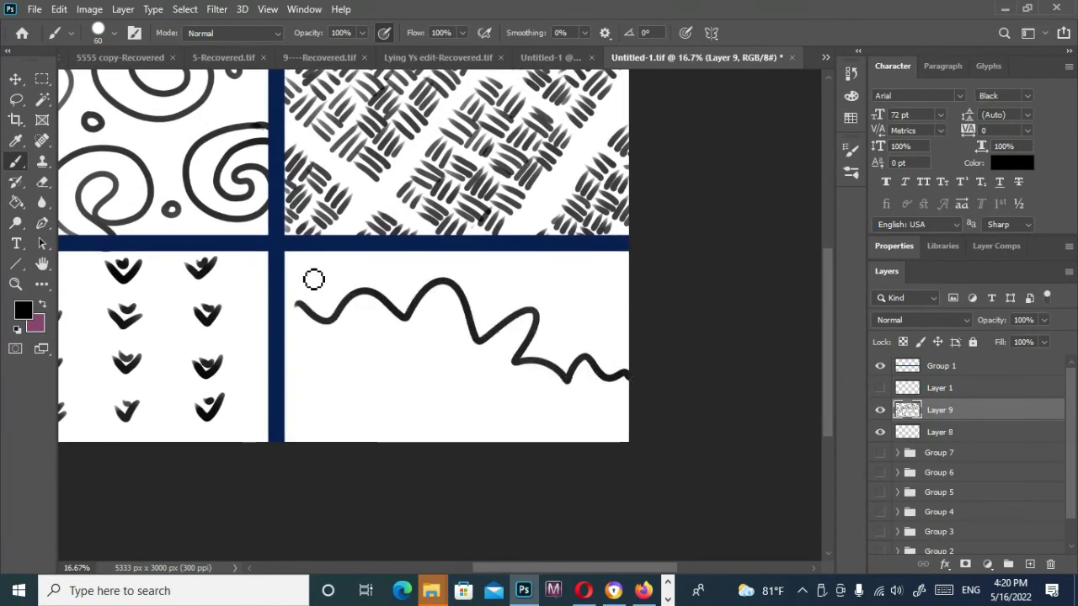
{"action": "mouse_move", "coordinate": [286, 271]}
{"action": "left_mouse_down"}
{"action": "mouse_move", "coordinate": [370, 269]}
{"action": "mouse_move", "coordinate": [421, 286]}
{"action": "mouse_move", "coordinate": [442, 268]}
{"action": "mouse_move", "coordinate": [561, 345]}
{"action": "mouse_move", "coordinate": [632, 368]}
{"action": "left_mouse_up"}
{"action": "mouse_move", "coordinate": [291, 334]}
{"action": "left_mouse_down"}
{"action": "mouse_move", "coordinate": [434, 371]}
{"action": "mouse_move", "coordinate": [423, 362]}
{"action": "mouse_move", "coordinate": [486, 399]}
{"action": "mouse_move", "coordinate": [637, 448]}
{"action": "left_mouse_up"}
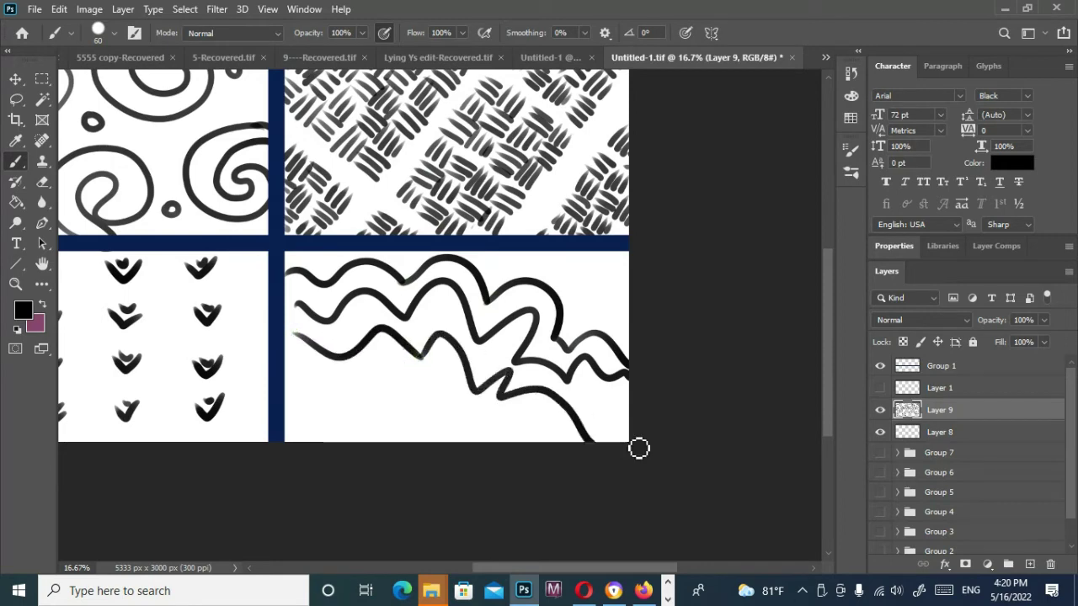
Step: Add curved lines in the lower-right panel's lower-left and upper-right corners, and extend a wavy line to the divider
{"action": "mouse_move", "coordinate": [286, 364]}
{"action": "left_mouse_down"}
{"action": "mouse_move", "coordinate": [459, 421]}
{"action": "mouse_move", "coordinate": [475, 447]}
{"action": "left_mouse_up"}
{"action": "left_click_drag", "start_coordinate": [288, 419], "coordinate": [419, 486]}
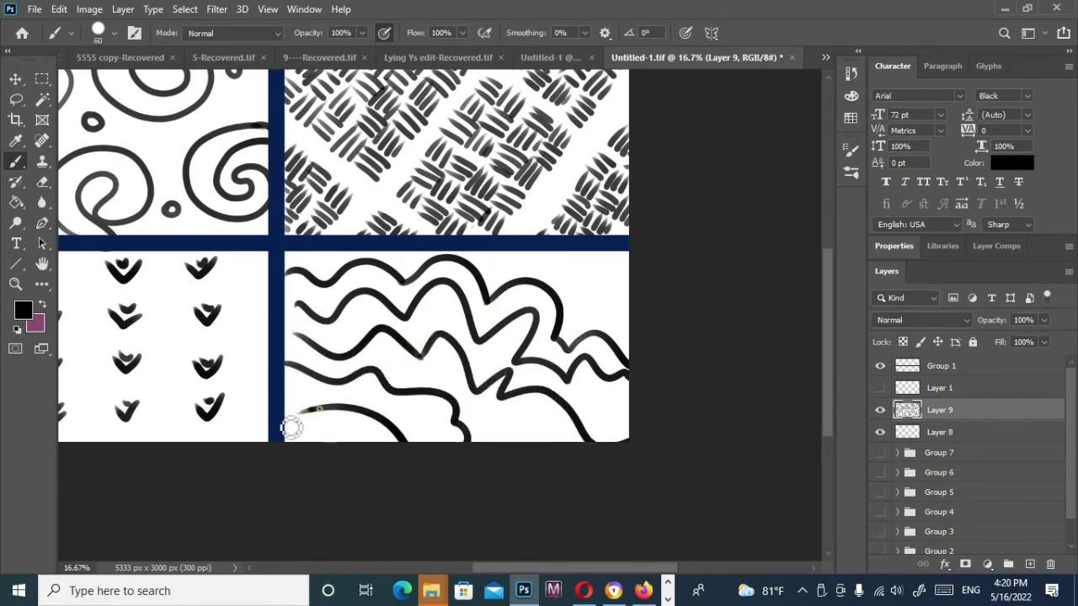
{"action": "left_click_drag", "start_coordinate": [288, 436], "coordinate": [379, 485]}
{"action": "mouse_move", "coordinate": [522, 261]}
{"action": "left_mouse_down"}
{"action": "mouse_move", "coordinate": [601, 292]}
{"action": "mouse_move", "coordinate": [630, 285]}
{"action": "left_mouse_up"}
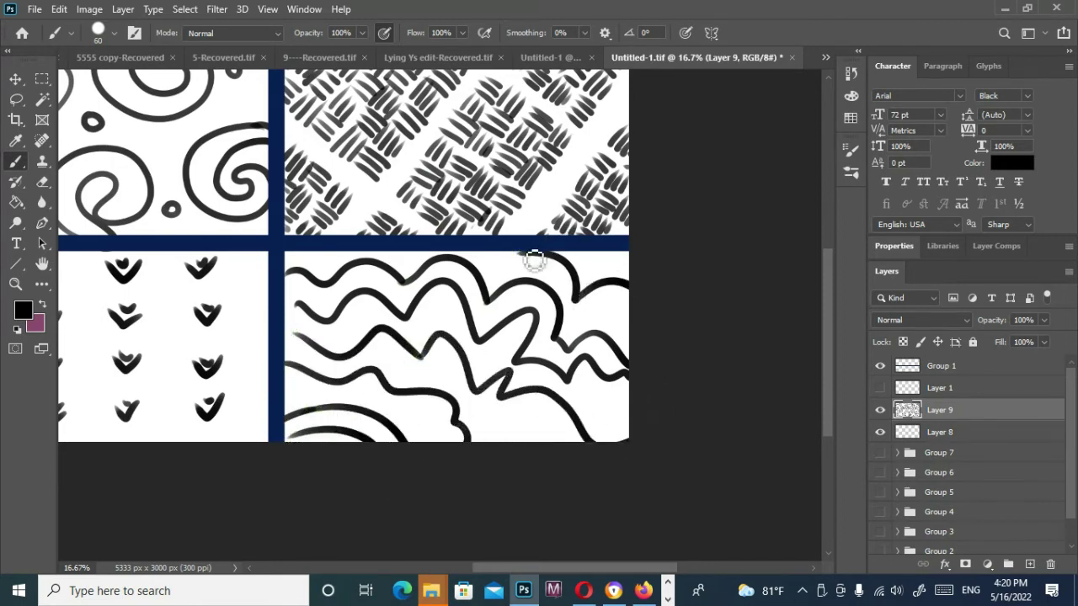
{"action": "left_click_drag", "start_coordinate": [293, 312], "coordinate": [311, 306]}
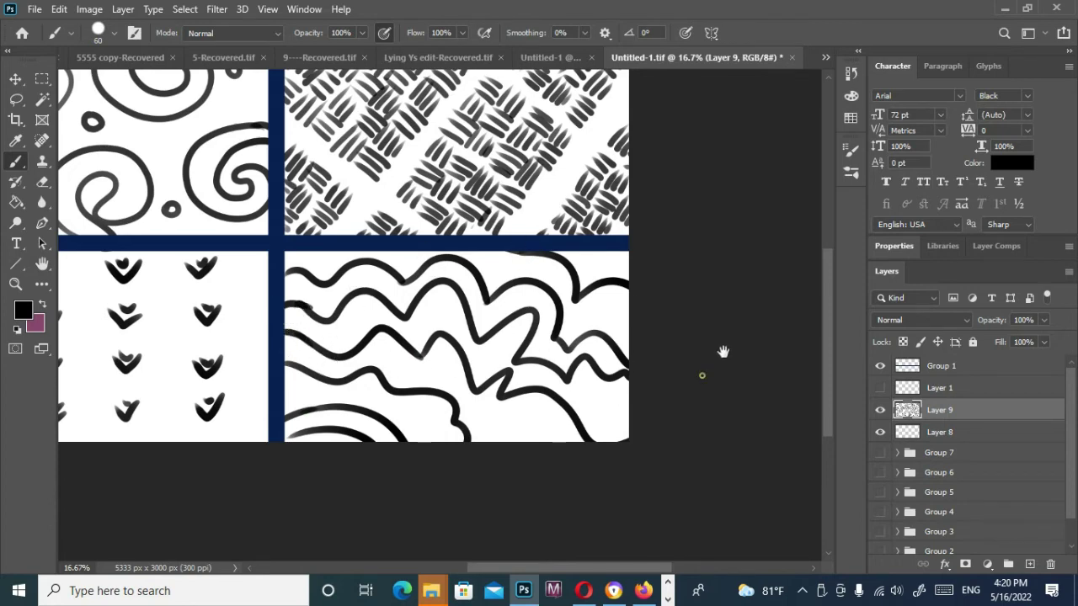
Step: Group Layer 8 and Layer 9 together and hide the finished pattern set
{"action": "left_click_drag", "start_coordinate": [714, 401], "coordinate": [815, 365]}
{"action": "mouse_move", "coordinate": [617, 282]}
{"action": "left_mouse_down"}
{"action": "mouse_move", "coordinate": [685, 365]}
{"action": "mouse_move", "coordinate": [683, 402]}
{"action": "left_mouse_up"}
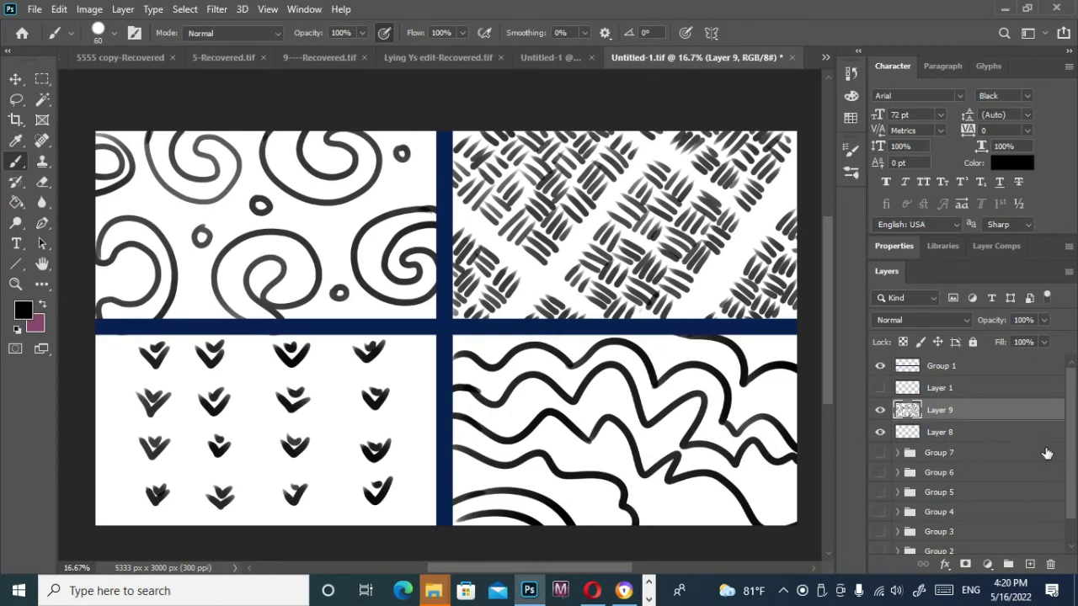
{"action": "left_click", "coordinate": [952, 432], "text": "shift"}
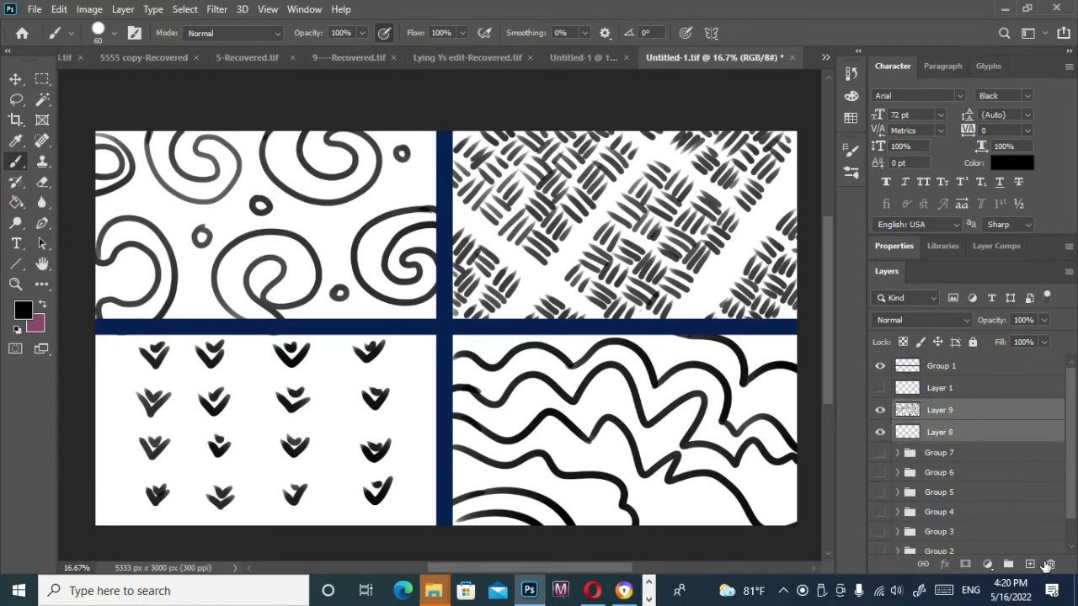
{"action": "key", "text": "ctrl+g"}
{"action": "left_click", "coordinate": [880, 410]}
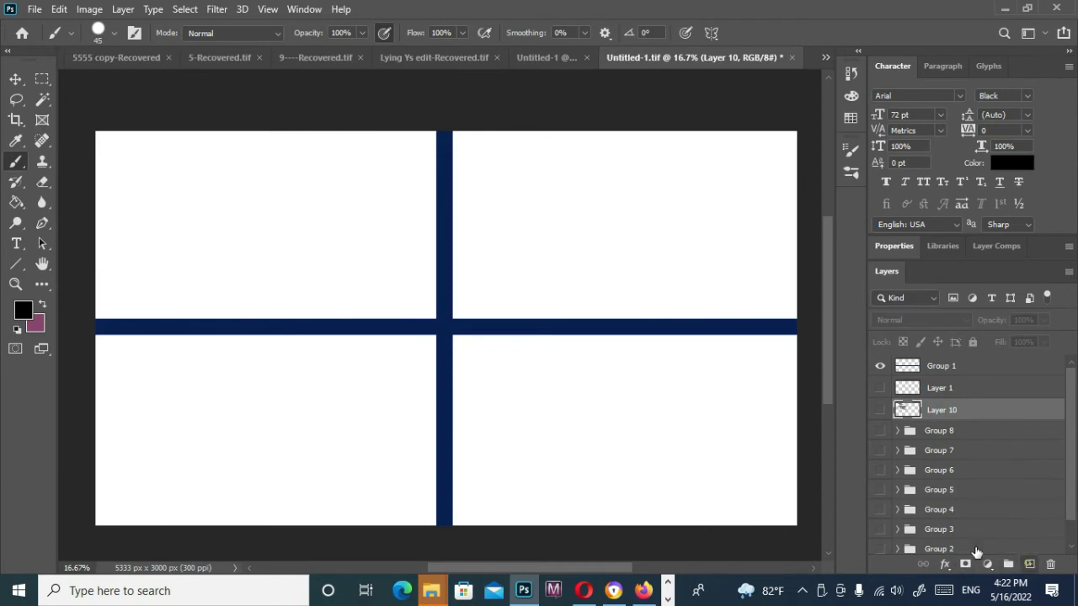
Step: On a new layer, draw long, gently curved vertical grain lines through the middle and right of the upper-left panel
{"action": "key", "text": "ctrl+shift+alt+n"}
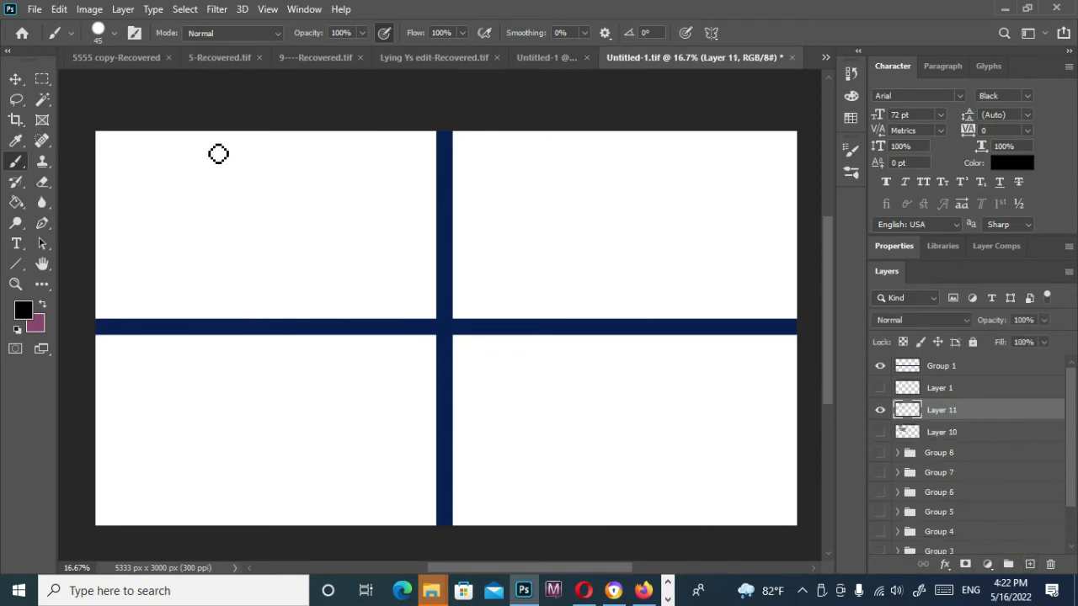
{"action": "left_click_drag", "start_coordinate": [326, 141], "coordinate": [341, 319]}
{"action": "key", "text": "ctrl+z"}
{"action": "left_click_drag", "start_coordinate": [311, 135], "coordinate": [342, 278]}
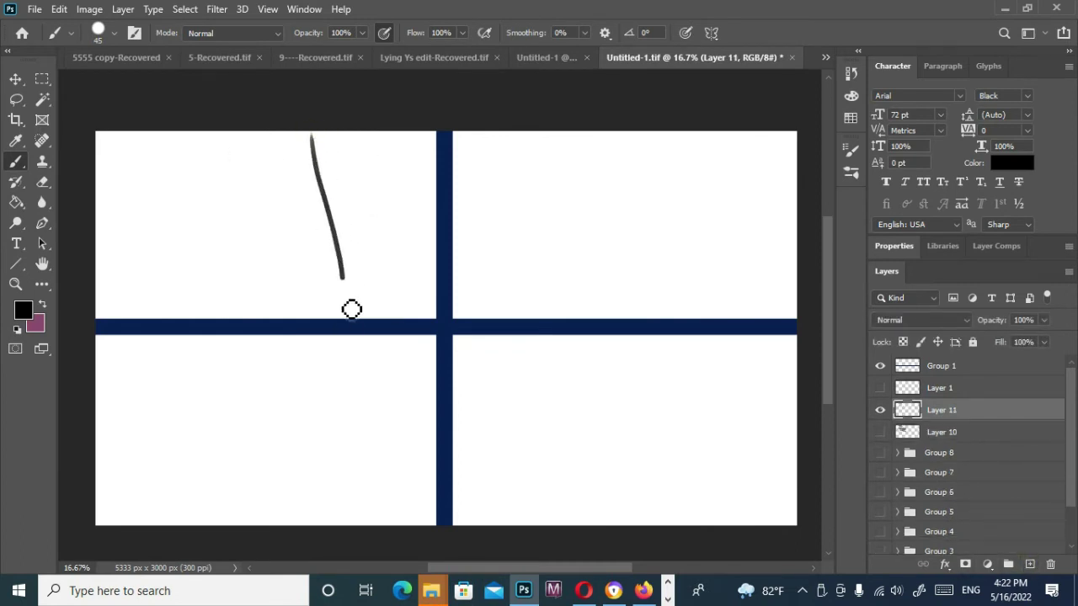
{"action": "mouse_move", "coordinate": [331, 146]}
{"action": "left_mouse_down"}
{"action": "mouse_move", "coordinate": [349, 147]}
{"action": "mouse_move", "coordinate": [380, 325]}
{"action": "left_mouse_up"}
{"action": "left_click_drag", "start_coordinate": [396, 133], "coordinate": [408, 320]}
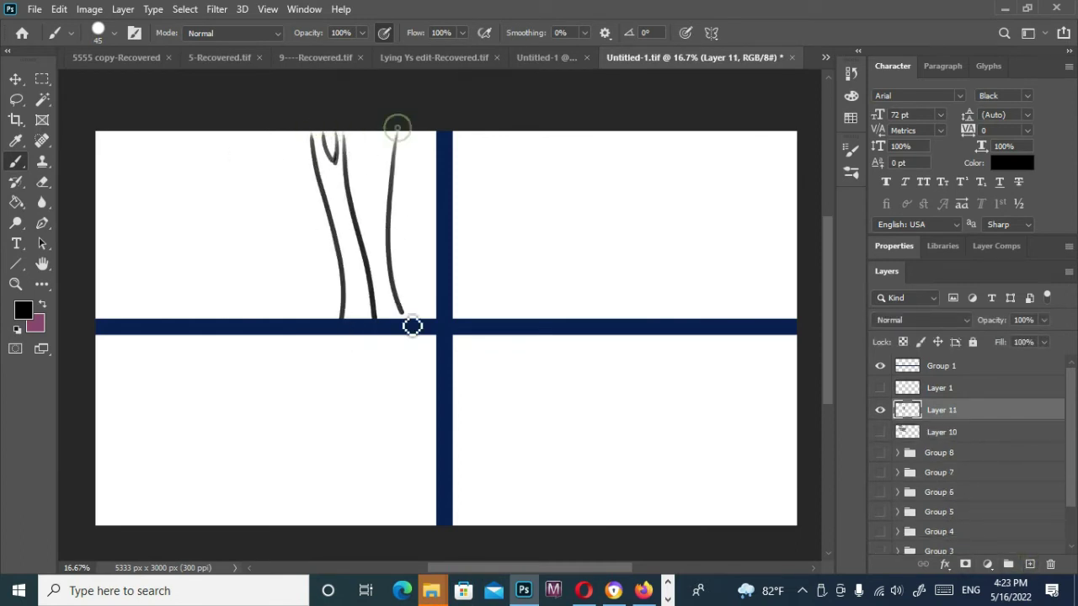
{"action": "mouse_move", "coordinate": [289, 133]}
{"action": "left_mouse_down"}
{"action": "mouse_move", "coordinate": [296, 318]}
{"action": "mouse_move", "coordinate": [241, 289]}
{"action": "mouse_move", "coordinate": [236, 318]}
{"action": "mouse_move", "coordinate": [260, 318]}
{"action": "mouse_move", "coordinate": [270, 340]}
{"action": "left_mouse_up"}
{"action": "mouse_move", "coordinate": [212, 134]}
{"action": "left_mouse_down"}
{"action": "mouse_move", "coordinate": [223, 318]}
{"action": "mouse_move", "coordinate": [220, 270]}
{"action": "left_mouse_up"}
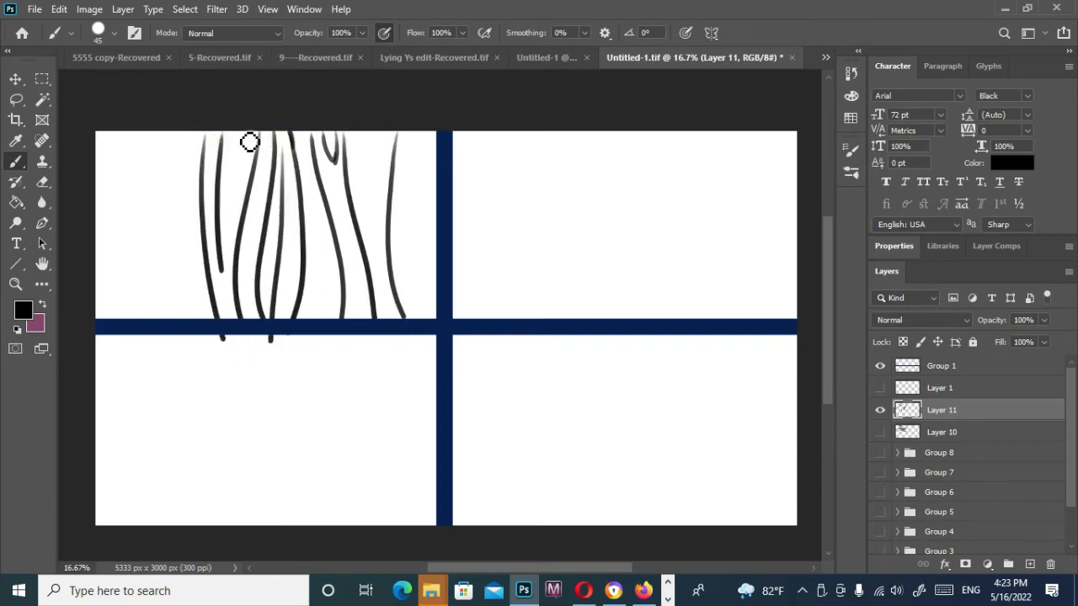
Step: Extend the vertical wood-grain lines out to the left and right edges of the upper-left panel
{"action": "left_click_drag", "start_coordinate": [248, 142], "coordinate": [230, 275]}
{"action": "mouse_move", "coordinate": [181, 137]}
{"action": "left_mouse_down"}
{"action": "mouse_move", "coordinate": [179, 319]}
{"action": "mouse_move", "coordinate": [135, 318]}
{"action": "left_mouse_up"}
{"action": "mouse_move", "coordinate": [133, 135]}
{"action": "left_mouse_down"}
{"action": "mouse_move", "coordinate": [100, 318]}
{"action": "mouse_move", "coordinate": [96, 231]}
{"action": "left_mouse_up"}
{"action": "left_click_drag", "start_coordinate": [421, 132], "coordinate": [436, 315]}
{"action": "left_click_drag", "start_coordinate": [381, 194], "coordinate": [393, 318]}
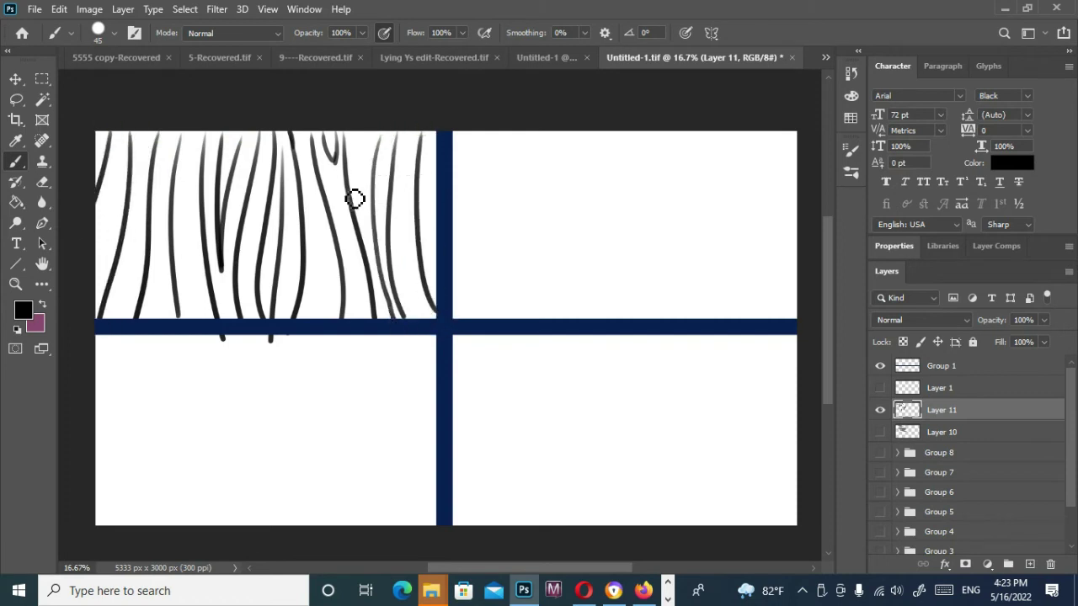
Step: Insert additional grain lines between the existing ones in the center and lower-left part of the upper-left panel
{"action": "mouse_move", "coordinate": [301, 132]}
{"action": "left_mouse_down"}
{"action": "mouse_move", "coordinate": [325, 260]}
{"action": "mouse_move", "coordinate": [313, 335]}
{"action": "left_mouse_up"}
{"action": "left_click_drag", "start_coordinate": [288, 138], "coordinate": [290, 297]}
{"action": "left_click_drag", "start_coordinate": [267, 193], "coordinate": [262, 332]}
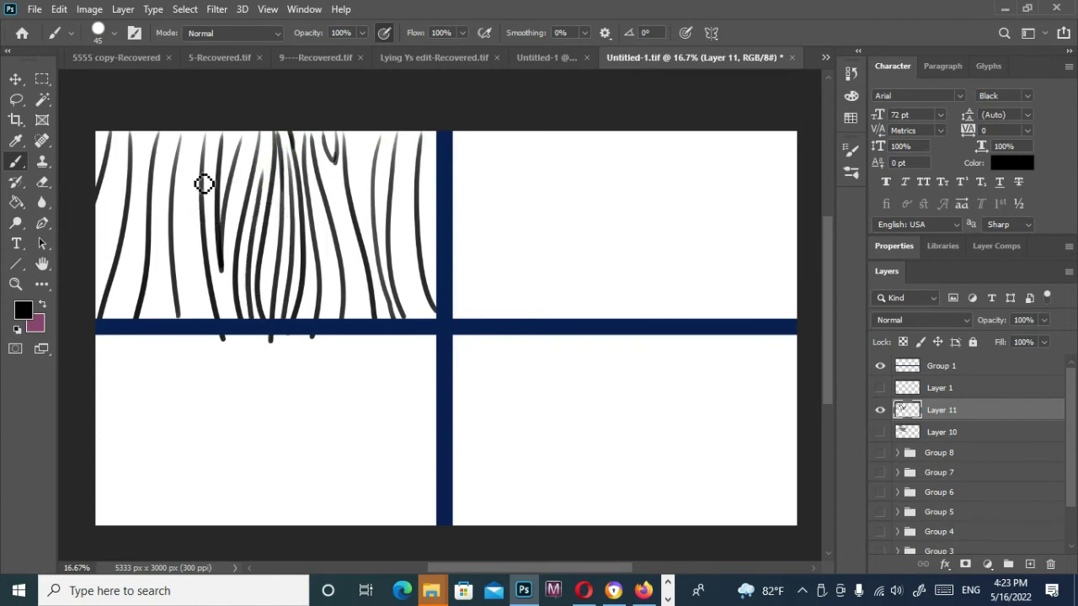
{"action": "left_click_drag", "start_coordinate": [204, 183], "coordinate": [196, 322]}
{"action": "left_click_drag", "start_coordinate": [173, 191], "coordinate": [169, 329]}
{"action": "left_click_drag", "start_coordinate": [135, 211], "coordinate": [116, 331]}
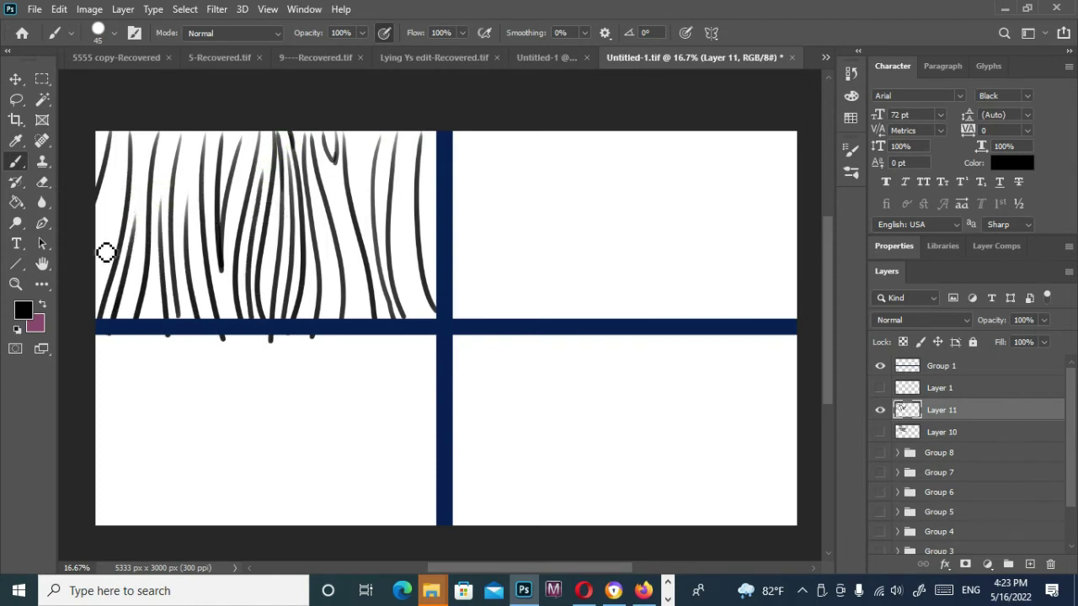
Step: Fill the remaining gaps at the upper-left panel's top edge, left edge and right half with more grain strokes
{"action": "left_click_drag", "start_coordinate": [99, 252], "coordinate": [116, 190]}
{"action": "mouse_move", "coordinate": [174, 135]}
{"action": "left_mouse_down"}
{"action": "mouse_move", "coordinate": [158, 183]}
{"action": "mouse_move", "coordinate": [191, 206]}
{"action": "left_mouse_up"}
{"action": "left_click_drag", "start_coordinate": [257, 135], "coordinate": [238, 187]}
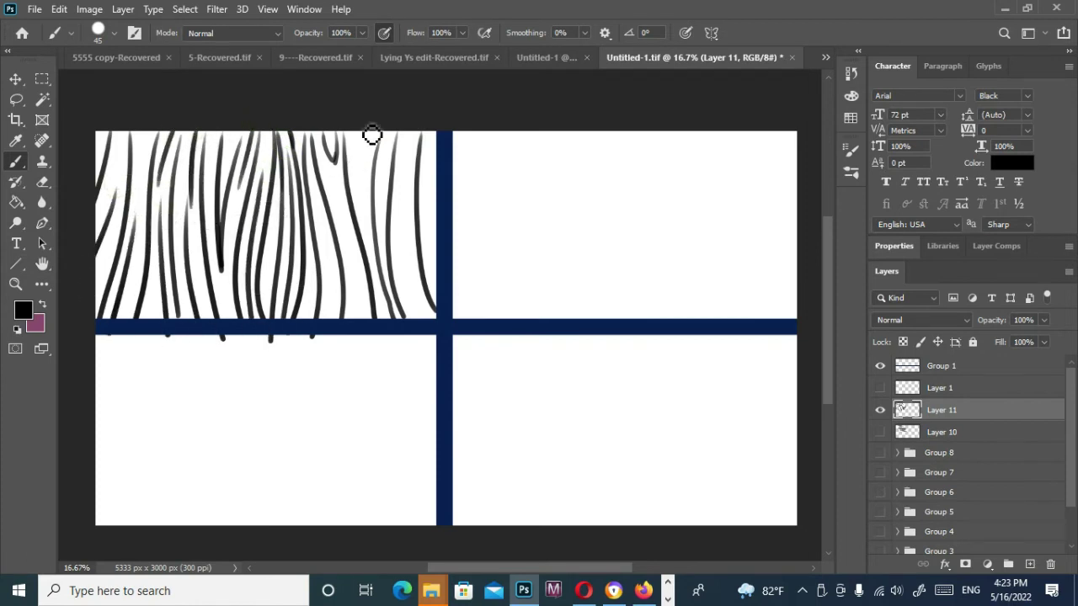
{"action": "left_click_drag", "start_coordinate": [366, 134], "coordinate": [363, 209]}
{"action": "mouse_move", "coordinate": [411, 135]}
{"action": "left_mouse_down"}
{"action": "mouse_move", "coordinate": [407, 233]}
{"action": "mouse_move", "coordinate": [430, 239]}
{"action": "mouse_move", "coordinate": [420, 318]}
{"action": "left_mouse_up"}
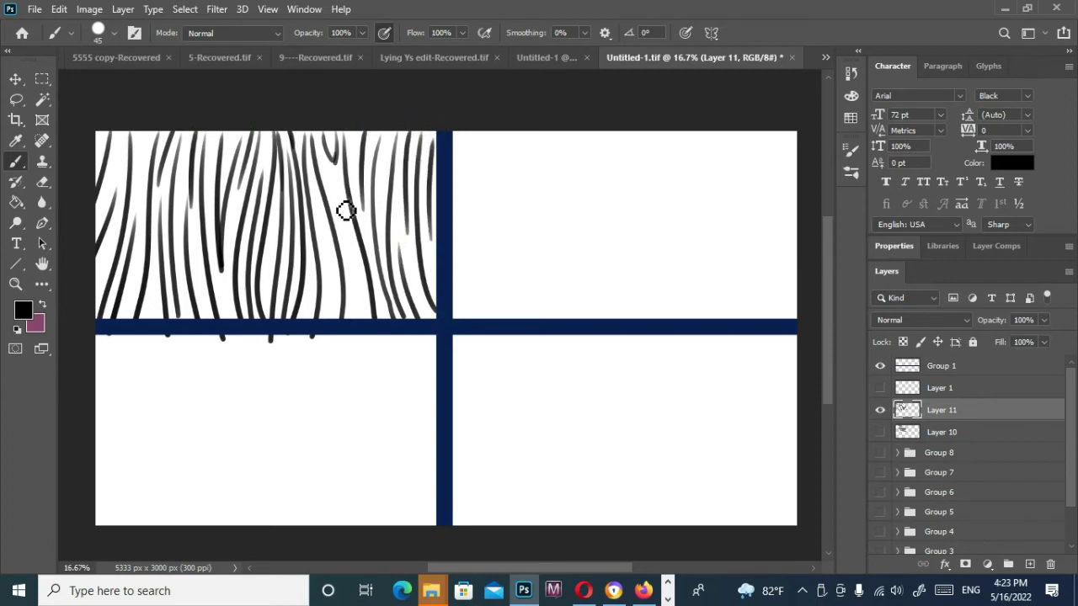
{"action": "left_click_drag", "start_coordinate": [341, 207], "coordinate": [360, 318]}
{"action": "left_click_drag", "start_coordinate": [318, 228], "coordinate": [326, 317]}
{"action": "left_click_drag", "start_coordinate": [122, 126], "coordinate": [118, 192]}
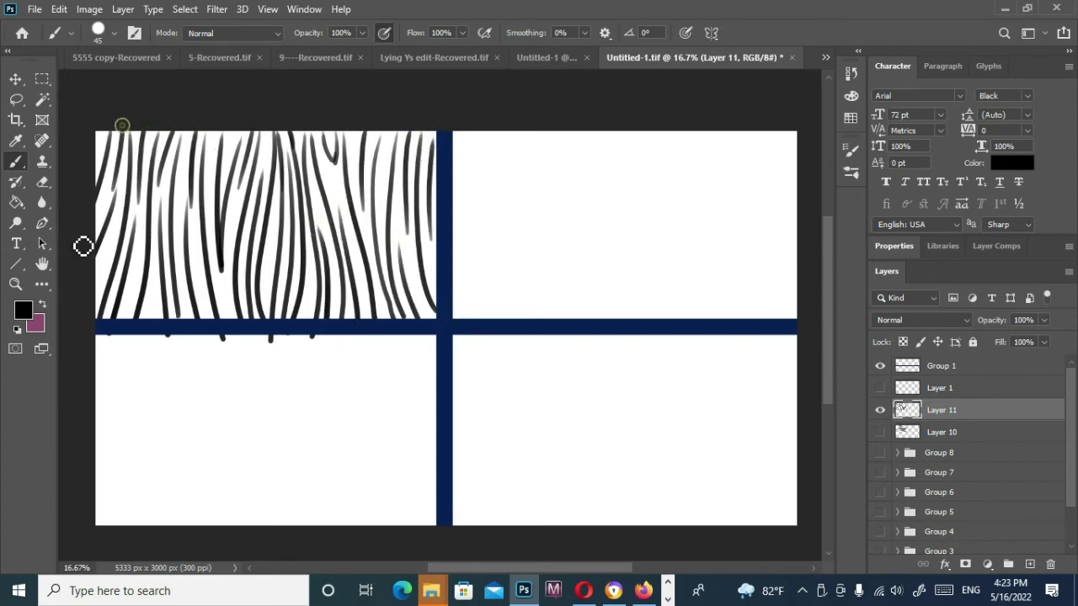
Step: Draw nested wood-knot curves around a small central ring at the top of the upper-right panel
{"action": "left_click_drag", "start_coordinate": [581, 311], "coordinate": [543, 319]}
{"action": "mouse_move", "coordinate": [522, 134]}
{"action": "left_mouse_down"}
{"action": "mouse_move", "coordinate": [514, 228]}
{"action": "mouse_move", "coordinate": [749, 213]}
{"action": "left_mouse_up"}
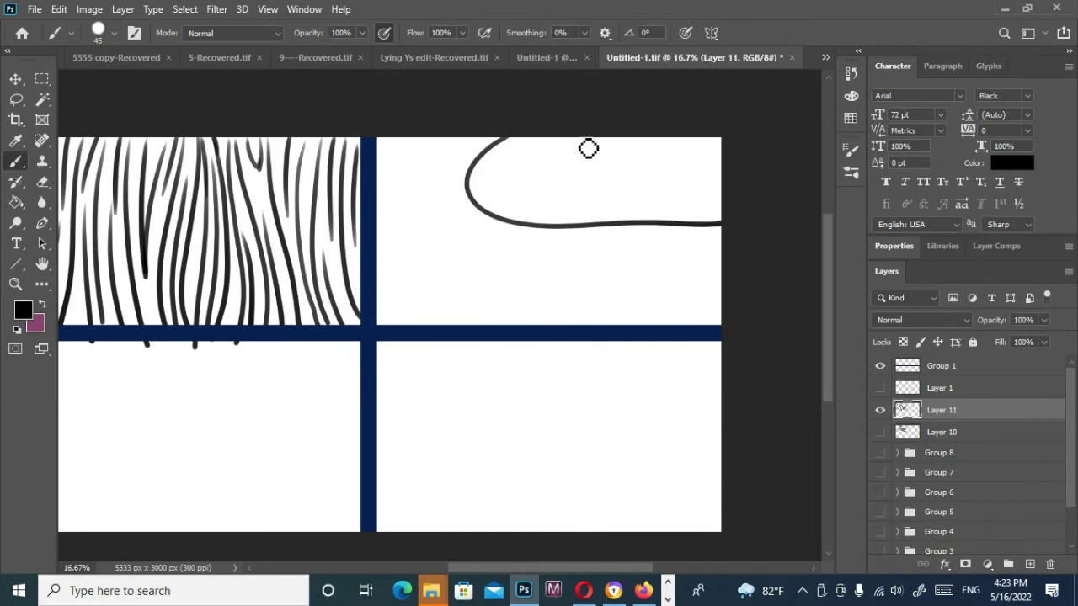
{"action": "left_click_drag", "start_coordinate": [586, 147], "coordinate": [703, 184]}
{"action": "mouse_move", "coordinate": [627, 140]}
{"action": "left_mouse_down"}
{"action": "mouse_move", "coordinate": [688, 164]}
{"action": "mouse_move", "coordinate": [720, 156]}
{"action": "left_mouse_up"}
{"action": "left_click_drag", "start_coordinate": [622, 147], "coordinate": [609, 156]}
Step: Surround the knot with flowing grain lines that fill the upper-right panel's left corner and lower half
{"action": "left_click_drag", "start_coordinate": [506, 137], "coordinate": [402, 249]}
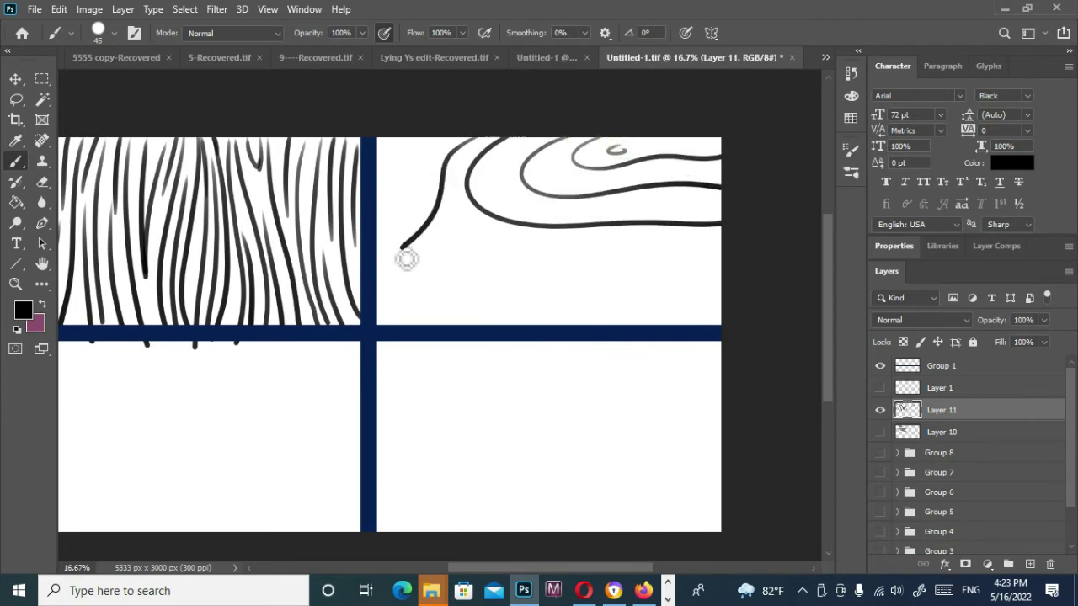
{"action": "mouse_move", "coordinate": [729, 250]}
{"action": "left_mouse_down"}
{"action": "mouse_move", "coordinate": [515, 248]}
{"action": "mouse_move", "coordinate": [354, 316]}
{"action": "left_mouse_up"}
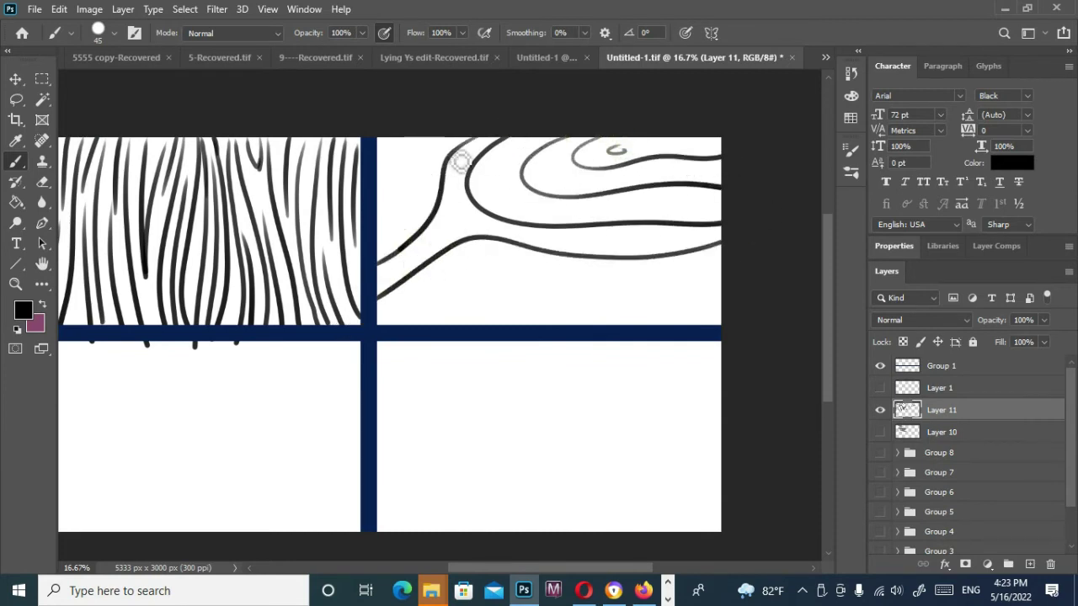
{"action": "mouse_move", "coordinate": [376, 217]}
{"action": "left_mouse_down"}
{"action": "mouse_move", "coordinate": [437, 140]}
{"action": "mouse_move", "coordinate": [375, 178]}
{"action": "left_mouse_up"}
{"action": "mouse_move", "coordinate": [389, 325]}
{"action": "left_mouse_down"}
{"action": "mouse_move", "coordinate": [729, 286]}
{"action": "mouse_move", "coordinate": [415, 346]}
{"action": "left_mouse_up"}
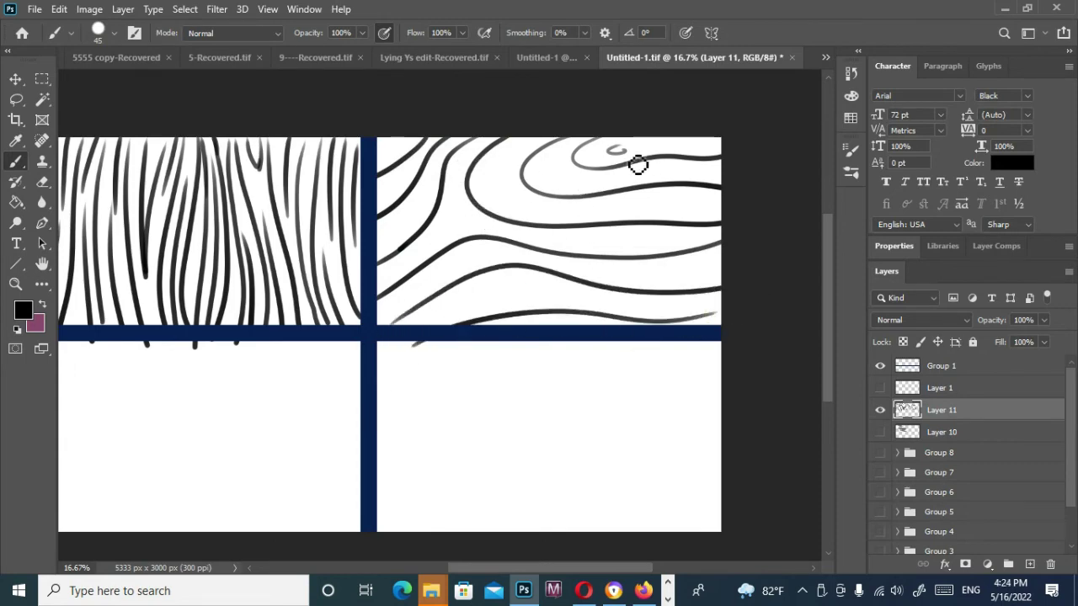
Step: Draw small curls, spirals and dots of varied size across the left half of the lower-left panel
{"action": "scroll", "coordinate": [575, 306], "scroll_direction": "down", "scroll_amount": 2}
{"action": "scroll", "coordinate": [575, 306], "scroll_direction": "left", "scroll_amount": 2}
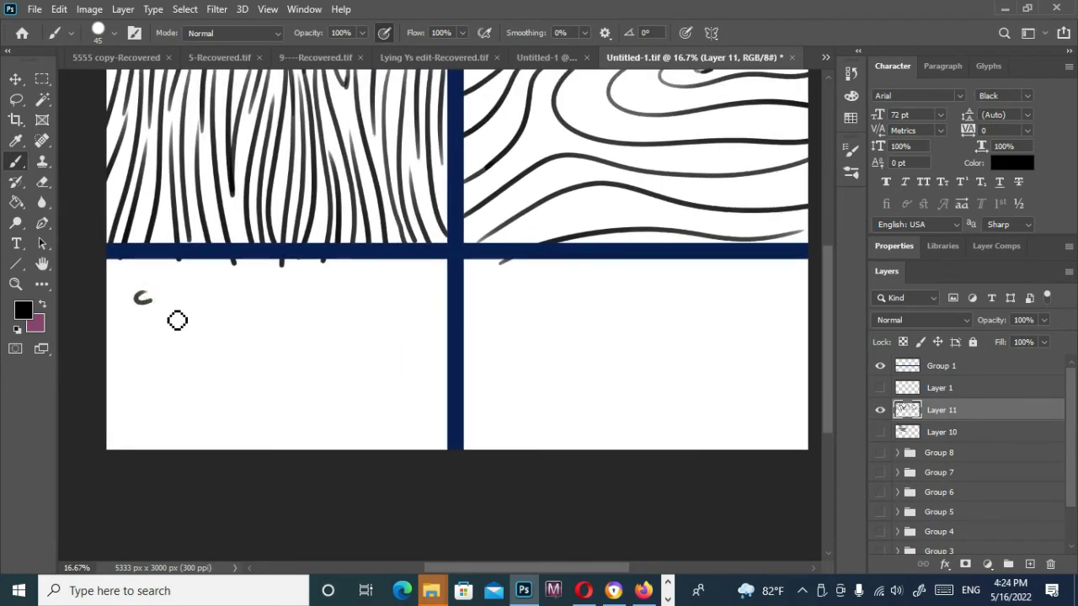
{"action": "left_click_drag", "start_coordinate": [164, 304], "coordinate": [186, 304]}
{"action": "left_click_drag", "start_coordinate": [201, 288], "coordinate": [236, 326]}
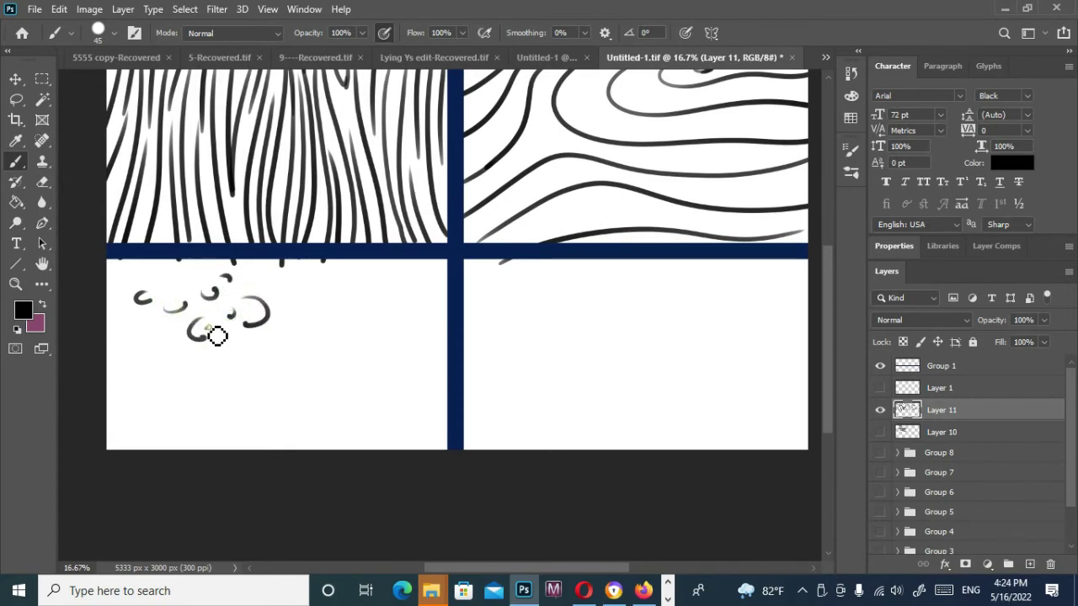
{"action": "mouse_move", "coordinate": [131, 336]}
{"action": "left_mouse_down"}
{"action": "mouse_move", "coordinate": [164, 389]}
{"action": "mouse_move", "coordinate": [213, 377]}
{"action": "left_mouse_up"}
{"action": "left_click", "coordinate": [132, 343]}
{"action": "mouse_move", "coordinate": [236, 346]}
{"action": "left_mouse_down"}
{"action": "mouse_move", "coordinate": [274, 416]}
{"action": "mouse_move", "coordinate": [268, 404]}
{"action": "left_mouse_up"}
{"action": "left_click_drag", "start_coordinate": [201, 412], "coordinate": [211, 421]}
Step: Add larger spirals and open curls through the middle and right of the lower-left panel
{"action": "left_click_drag", "start_coordinate": [299, 332], "coordinate": [280, 353]}
{"action": "left_click_drag", "start_coordinate": [269, 293], "coordinate": [295, 299]}
{"action": "left_click_drag", "start_coordinate": [310, 274], "coordinate": [373, 329]}
{"action": "mouse_move", "coordinate": [335, 373]}
{"action": "left_mouse_down"}
{"action": "mouse_move", "coordinate": [364, 409]}
{"action": "mouse_move", "coordinate": [358, 389]}
{"action": "left_mouse_up"}
{"action": "mouse_move", "coordinate": [310, 392]}
{"action": "left_mouse_down"}
{"action": "mouse_move", "coordinate": [346, 416]}
{"action": "mouse_move", "coordinate": [320, 401]}
{"action": "left_mouse_up"}
Step: Add partial curls along the bottom edge and left edge of the lower-left panel
{"action": "mouse_move", "coordinate": [232, 433]}
{"action": "left_mouse_down"}
{"action": "mouse_move", "coordinate": [272, 447]}
{"action": "mouse_move", "coordinate": [238, 445]}
{"action": "left_mouse_up"}
{"action": "left_click_drag", "start_coordinate": [177, 421], "coordinate": [164, 446]}
{"action": "left_click_drag", "start_coordinate": [110, 418], "coordinate": [123, 409]}
{"action": "left_click_drag", "start_coordinate": [106, 267], "coordinate": [129, 300]}
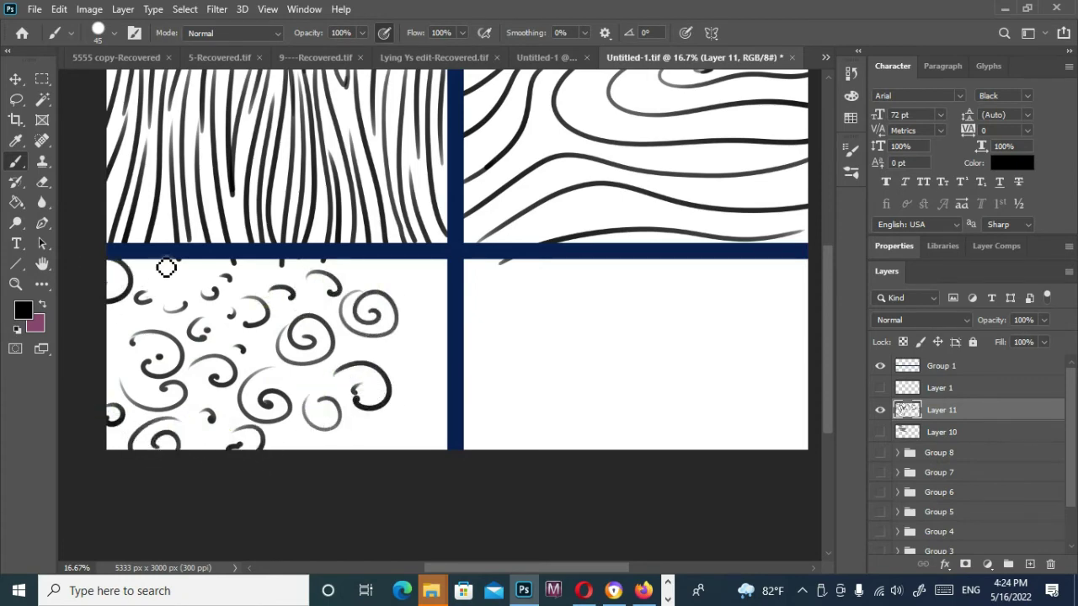
Step: Fill the remaining gaps of the lower-left panel with spirals and partial curls along its top, right and bottom edges
{"action": "left_click_drag", "start_coordinate": [172, 267], "coordinate": [152, 285]}
{"action": "left_click_drag", "start_coordinate": [419, 275], "coordinate": [396, 290]}
{"action": "mouse_move", "coordinate": [451, 342]}
{"action": "left_mouse_down"}
{"action": "mouse_move", "coordinate": [454, 368]}
{"action": "mouse_move", "coordinate": [437, 371]}
{"action": "left_mouse_up"}
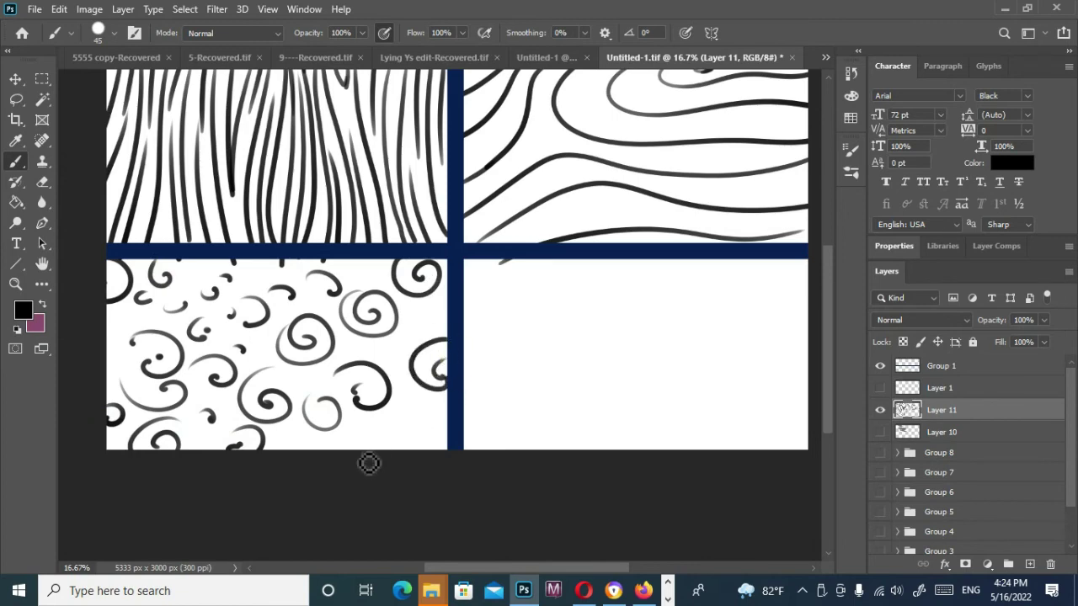
{"action": "left_click_drag", "start_coordinate": [362, 453], "coordinate": [398, 446]}
{"action": "mouse_move", "coordinate": [295, 445]}
{"action": "left_mouse_down"}
{"action": "mouse_move", "coordinate": [321, 447]}
{"action": "mouse_move", "coordinate": [300, 463]}
{"action": "left_mouse_up"}
{"action": "left_click_drag", "start_coordinate": [320, 408], "coordinate": [330, 398]}
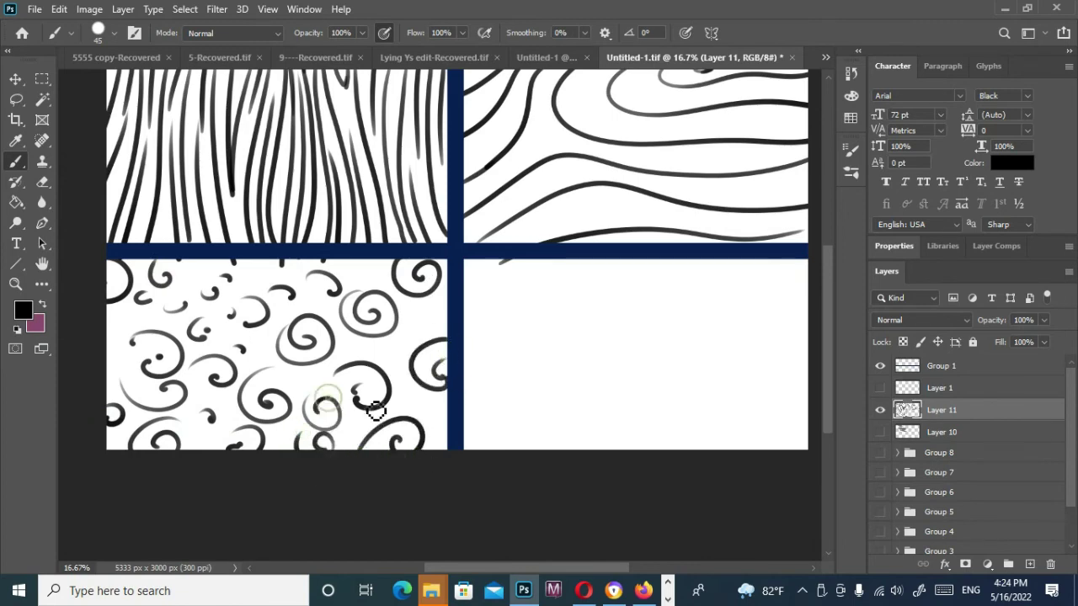
{"action": "left_click_drag", "start_coordinate": [457, 405], "coordinate": [464, 443]}
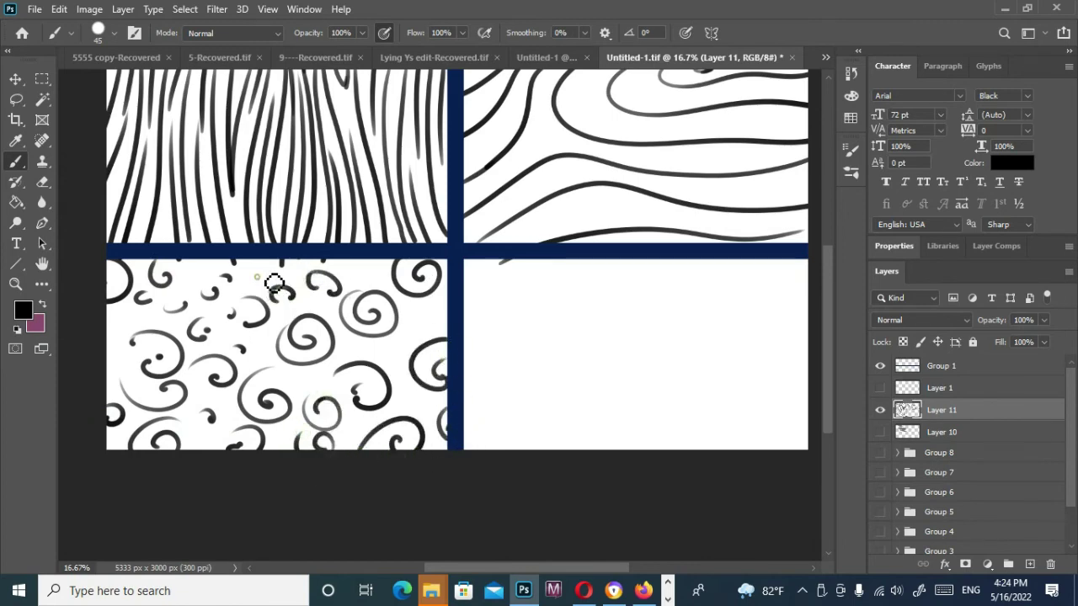
Step: Draw a tall wavy line across the lower-right panel and two gentler wave lines above its peaks
{"action": "scroll", "coordinate": [359, 273], "scroll_direction": "right", "scroll_amount": 5}
{"action": "mouse_move", "coordinate": [338, 442]}
{"action": "left_mouse_down"}
{"action": "mouse_move", "coordinate": [382, 363]}
{"action": "mouse_move", "coordinate": [493, 443]}
{"action": "mouse_move", "coordinate": [522, 322]}
{"action": "mouse_move", "coordinate": [611, 414]}
{"action": "mouse_move", "coordinate": [671, 318]}
{"action": "left_mouse_up"}
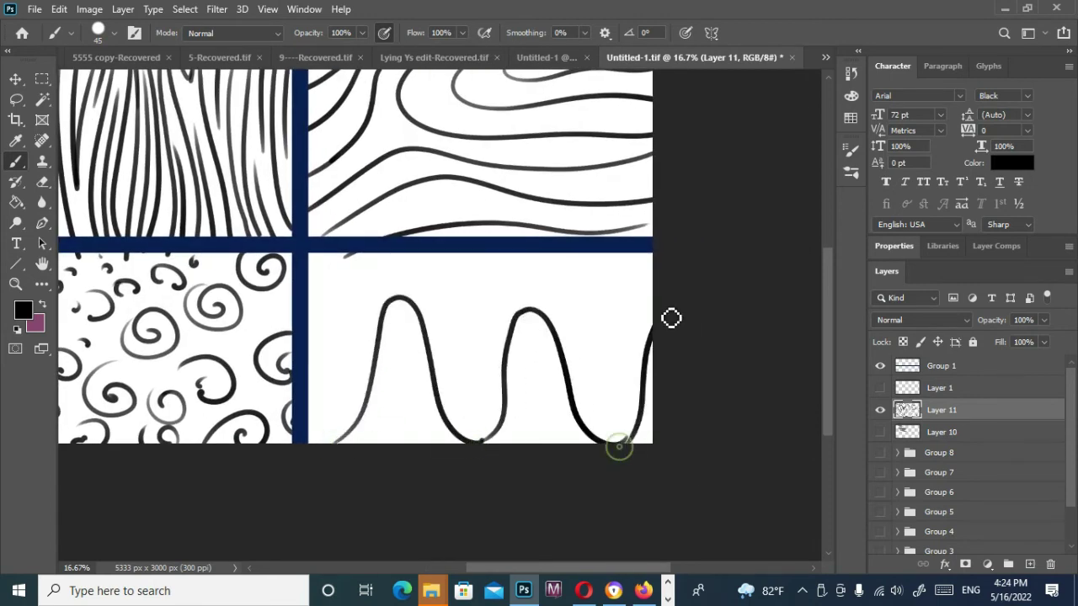
{"action": "left_click_drag", "start_coordinate": [313, 263], "coordinate": [611, 315]}
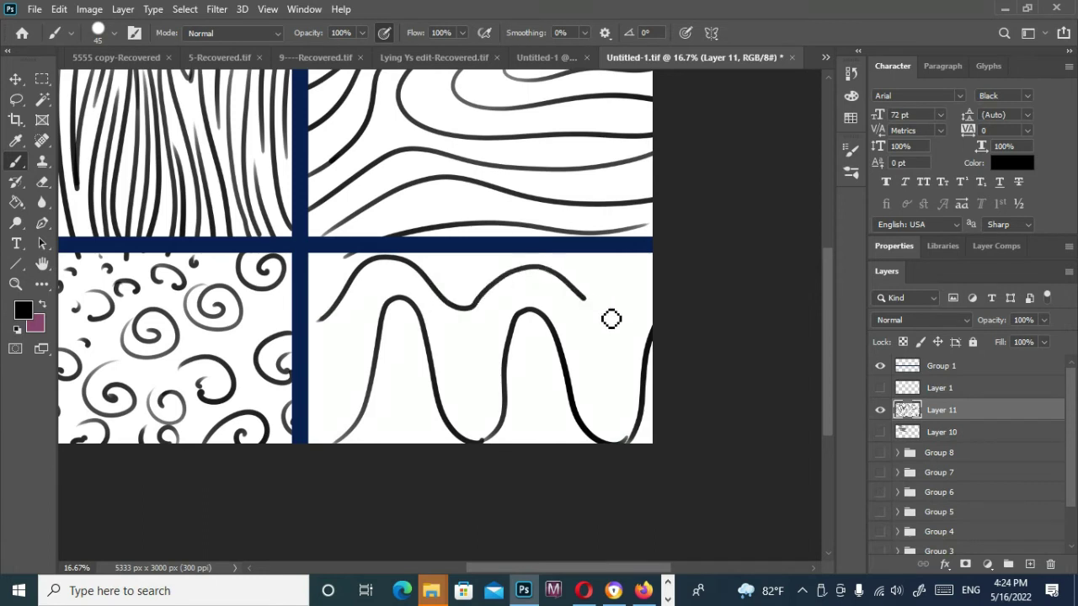
{"action": "key", "text": "ctrl+z"}
{"action": "mouse_move", "coordinate": [313, 318]}
{"action": "left_mouse_down"}
{"action": "mouse_move", "coordinate": [385, 282]}
{"action": "mouse_move", "coordinate": [655, 309]}
{"action": "left_mouse_up"}
{"action": "mouse_move", "coordinate": [334, 381]}
{"action": "left_mouse_down"}
{"action": "mouse_move", "coordinate": [426, 301]}
{"action": "mouse_move", "coordinate": [501, 332]}
{"action": "left_mouse_up"}
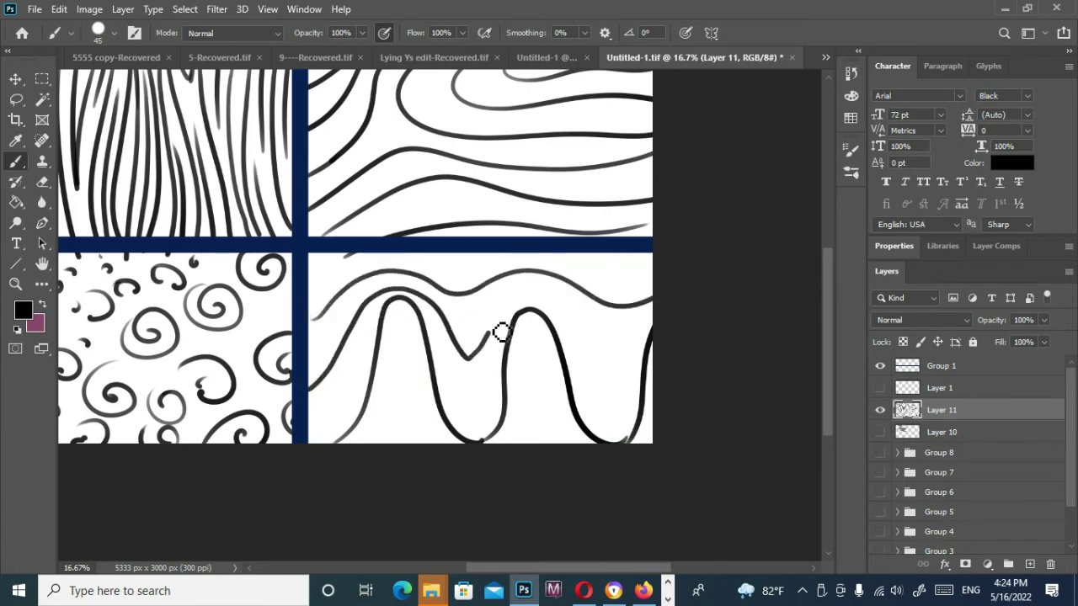
{"action": "key", "text": "ctrl+z"}
{"action": "mouse_move", "coordinate": [308, 384]}
{"action": "left_mouse_down"}
{"action": "mouse_move", "coordinate": [367, 308]}
{"action": "mouse_move", "coordinate": [445, 320]}
{"action": "mouse_move", "coordinate": [489, 343]}
{"action": "mouse_move", "coordinate": [570, 306]}
{"action": "mouse_move", "coordinate": [615, 361]}
{"action": "mouse_move", "coordinate": [673, 289]}
{"action": "left_mouse_up"}
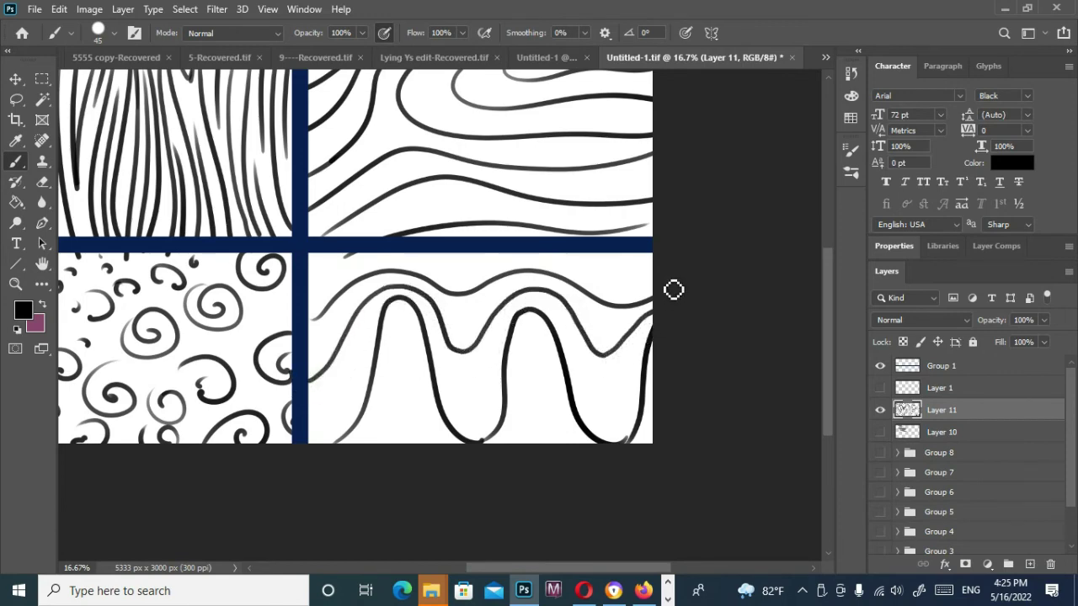
Step: Fill the lower-right panel's gaps with a side curve, U-shapes in the valleys, top-edge wave pieces and nested arches under the peaks
{"action": "left_click_drag", "start_coordinate": [352, 385], "coordinate": [310, 419]}
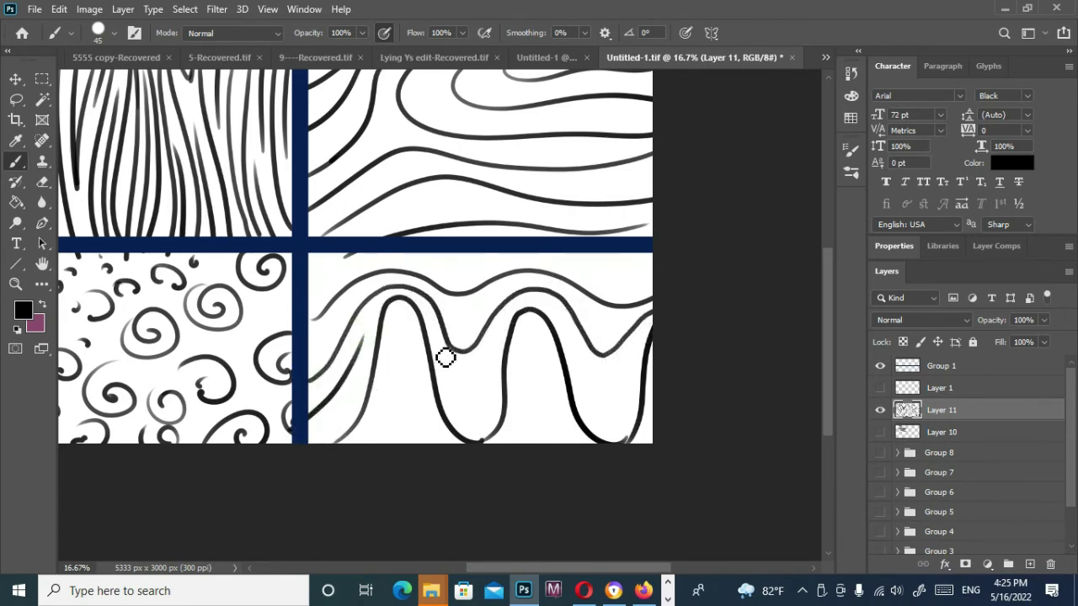
{"action": "mouse_move", "coordinate": [572, 338]}
{"action": "left_mouse_down"}
{"action": "mouse_move", "coordinate": [621, 402]}
{"action": "mouse_move", "coordinate": [627, 345]}
{"action": "left_mouse_up"}
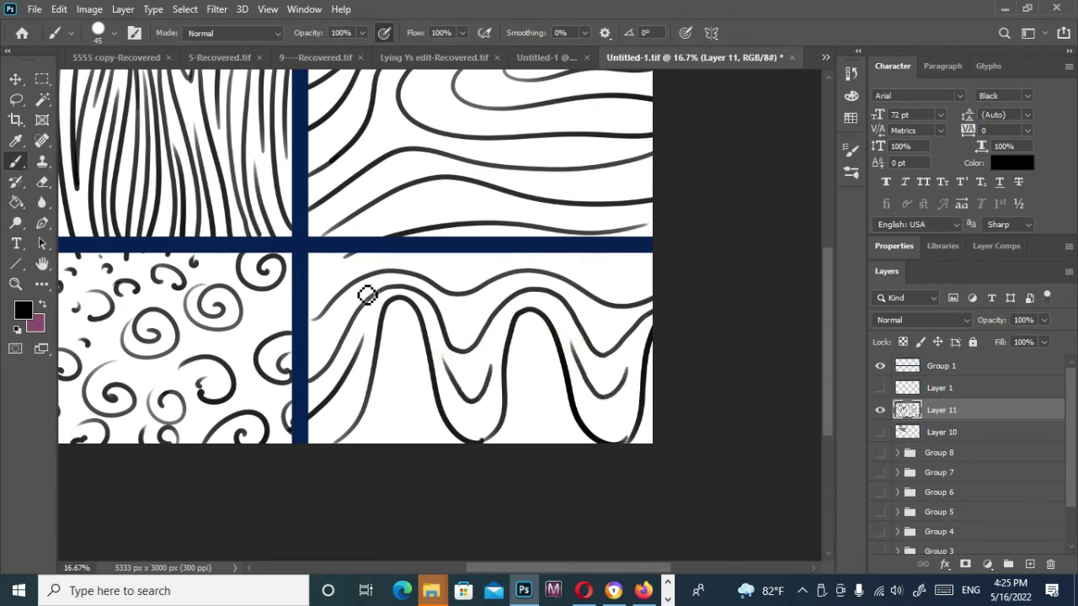
{"action": "left_click_drag", "start_coordinate": [308, 277], "coordinate": [367, 253]}
{"action": "mouse_move", "coordinate": [433, 262]}
{"action": "left_mouse_down"}
{"action": "mouse_move", "coordinate": [543, 252]}
{"action": "mouse_move", "coordinate": [644, 273]}
{"action": "left_mouse_up"}
{"action": "scroll", "coordinate": [400, 327], "scroll_direction": "down", "scroll_amount": 1}
{"action": "mouse_move", "coordinate": [376, 400]}
{"action": "left_mouse_down"}
{"action": "mouse_move", "coordinate": [414, 373]}
{"action": "mouse_move", "coordinate": [421, 401]}
{"action": "left_mouse_up"}
{"action": "left_click_drag", "start_coordinate": [509, 401], "coordinate": [547, 372]}
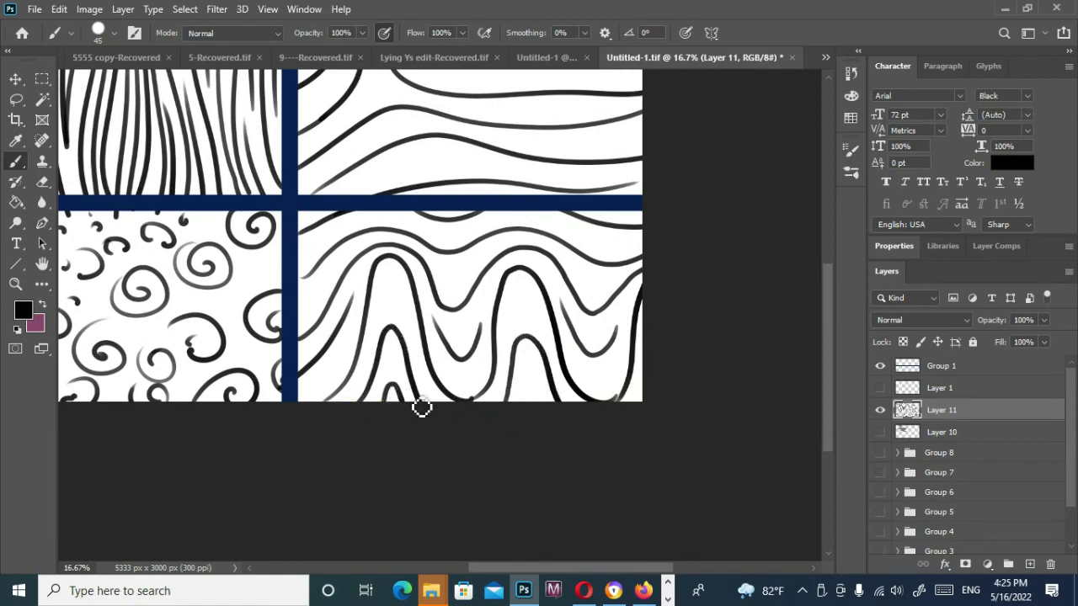
Step: Reduce the brush size to 30 and add a thinner wave line near the top of the lower-right panel
{"action": "scroll", "coordinate": [537, 410], "scroll_direction": "right", "scroll_amount": 2}
{"action": "left_click_drag", "start_coordinate": [494, 340], "coordinate": [585, 367]}
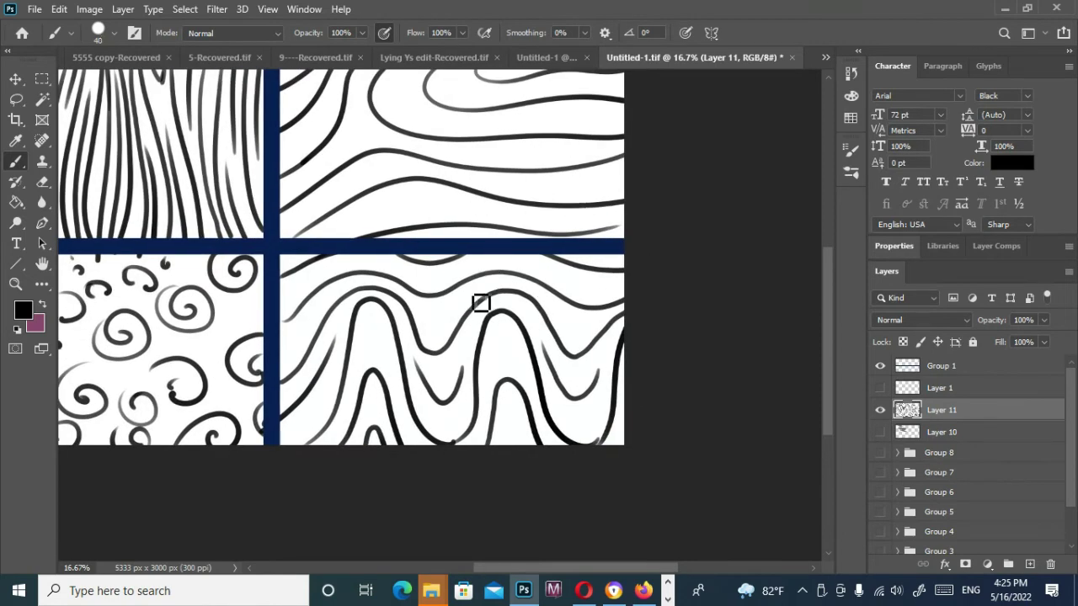
{"action": "mouse_move", "coordinate": [286, 326]}
{"action": "left_mouse_down"}
{"action": "mouse_move", "coordinate": [288, 308]}
{"action": "mouse_move", "coordinate": [345, 272]}
{"action": "mouse_move", "coordinate": [460, 284]}
{"action": "mouse_move", "coordinate": [663, 281]}
{"action": "left_mouse_up"}
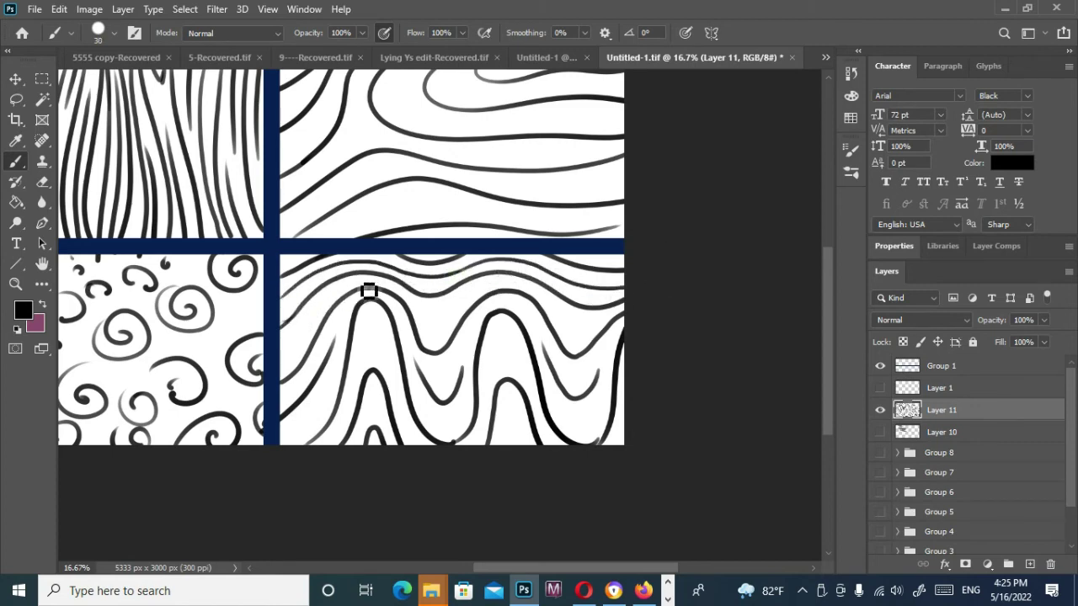
{"action": "left_click_drag", "start_coordinate": [365, 287], "coordinate": [275, 368]}
{"action": "left_click_drag", "start_coordinate": [353, 289], "coordinate": [411, 300]}
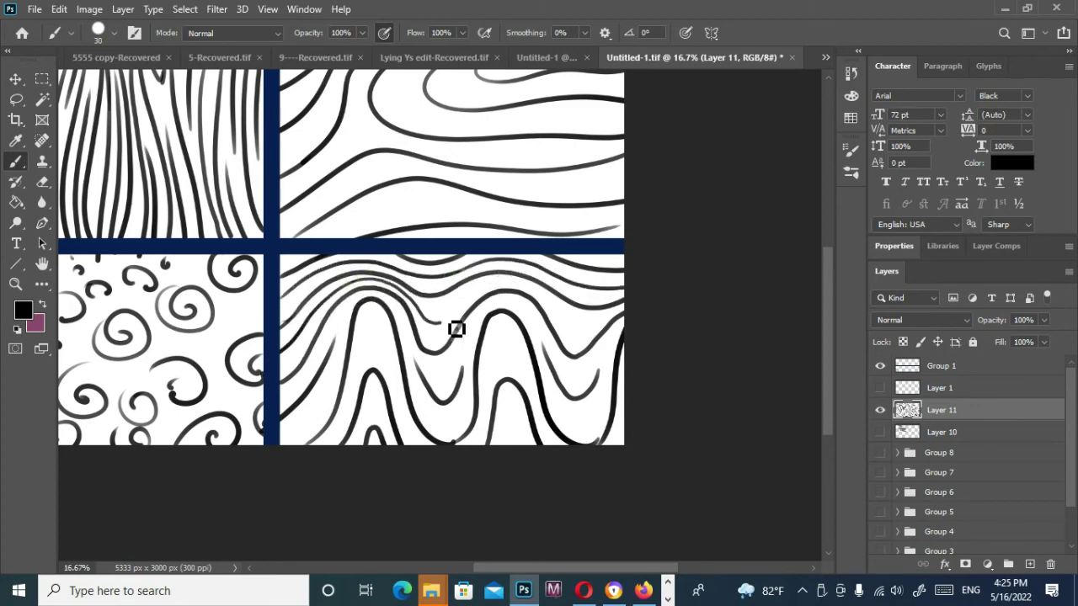
{"action": "left_click_drag", "start_coordinate": [455, 328], "coordinate": [523, 292]}
{"action": "left_click_drag", "start_coordinate": [587, 339], "coordinate": [595, 288]}
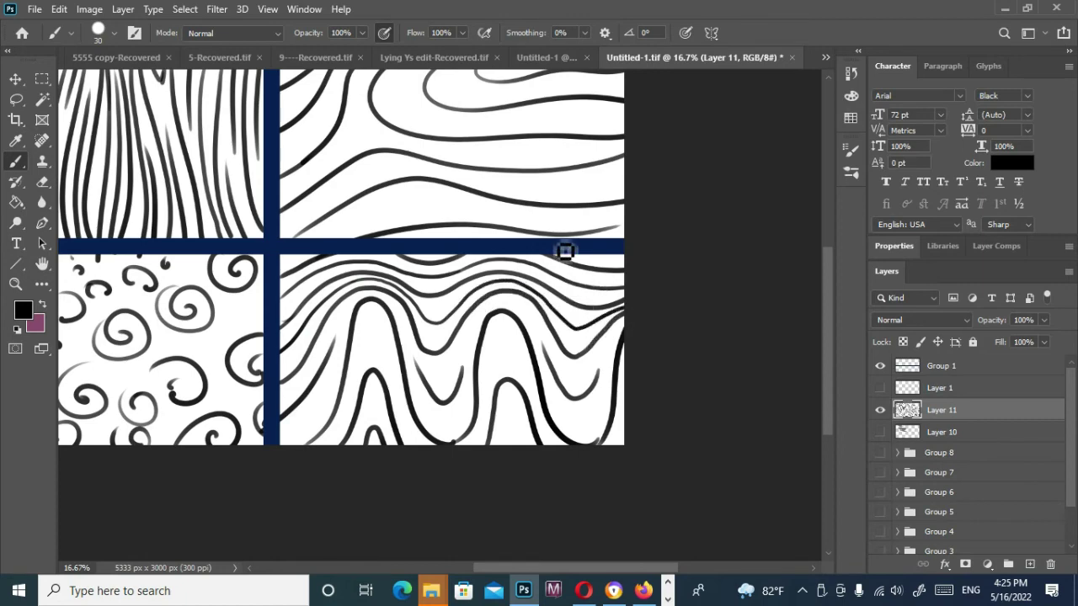
{"action": "key", "text": "ctrl+z"}
{"action": "mouse_move", "coordinate": [365, 289]}
{"action": "left_mouse_down"}
{"action": "mouse_move", "coordinate": [426, 320]}
{"action": "mouse_move", "coordinate": [499, 294]}
{"action": "mouse_move", "coordinate": [595, 329]}
{"action": "mouse_move", "coordinate": [678, 284]}
{"action": "left_mouse_up"}
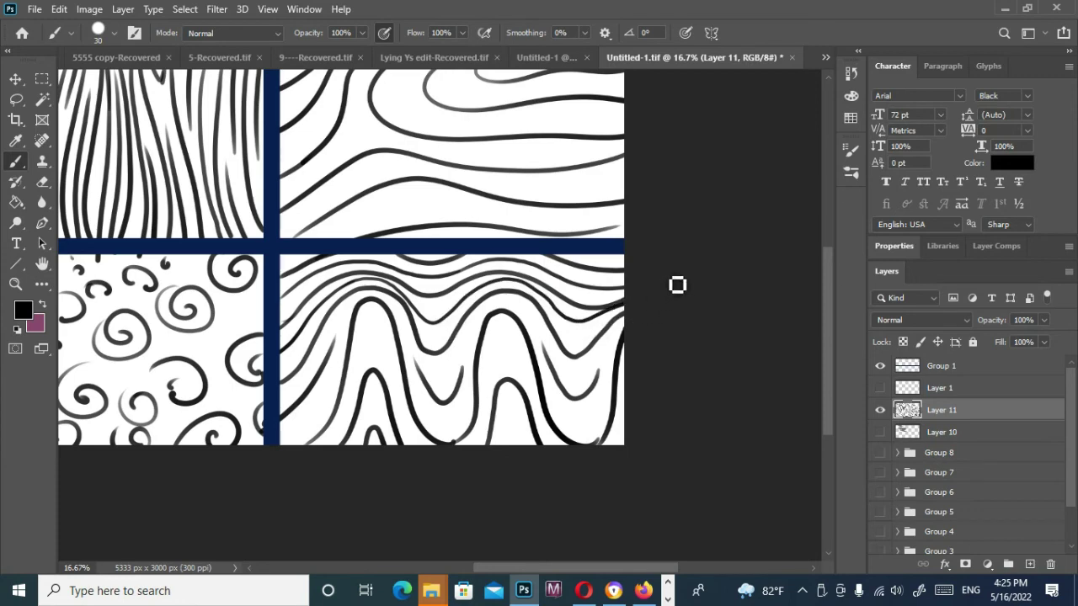
{"action": "scroll", "coordinate": [715, 360], "scroll_direction": "down", "scroll_amount": 1}
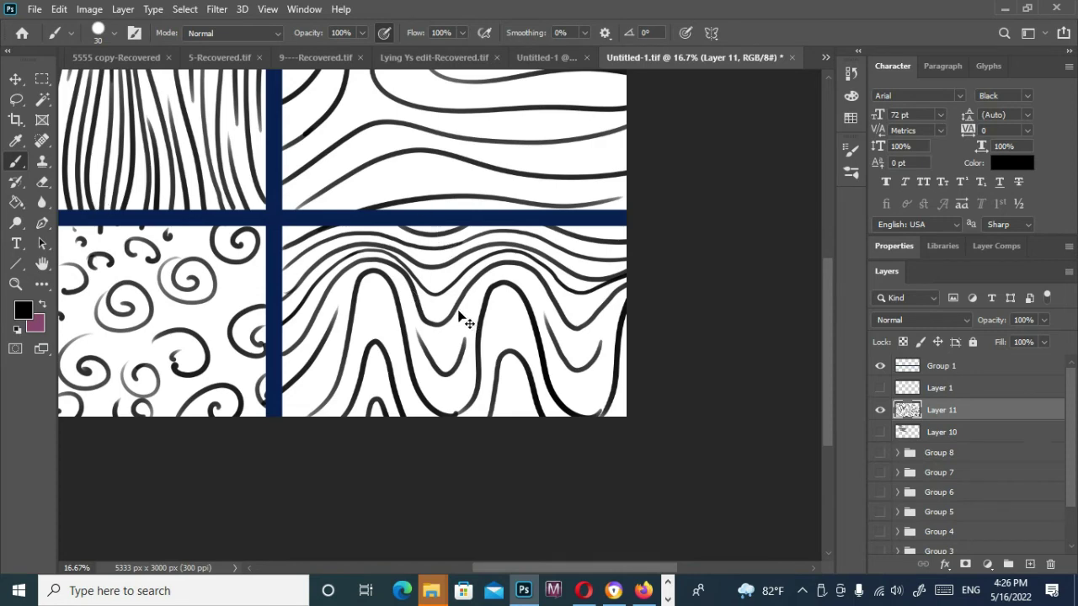
{"action": "key", "text": "ctrl+z"}
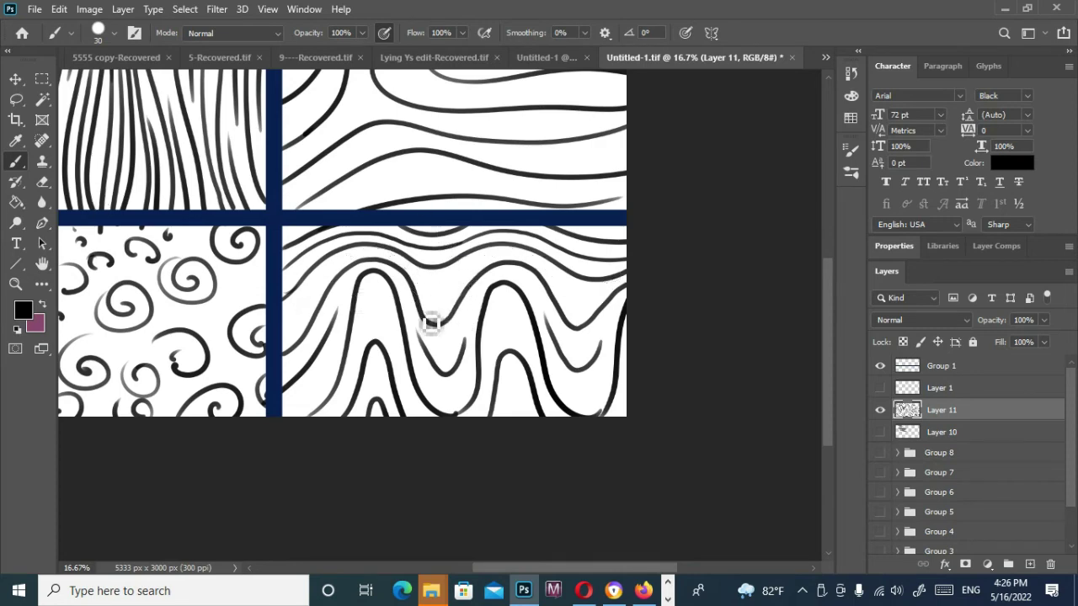
{"action": "left_click_drag", "start_coordinate": [370, 254], "coordinate": [275, 355]}
{"action": "key", "text": "ctrl+z"}
Step: Draw a thin contour line between the upper waves, following the peaks and valleys across the lower-right panel
{"action": "left_click_drag", "start_coordinate": [371, 262], "coordinate": [304, 320]}
{"action": "left_click_drag", "start_coordinate": [349, 259], "coordinate": [394, 258]}
{"action": "key", "text": "ctrl+z"}
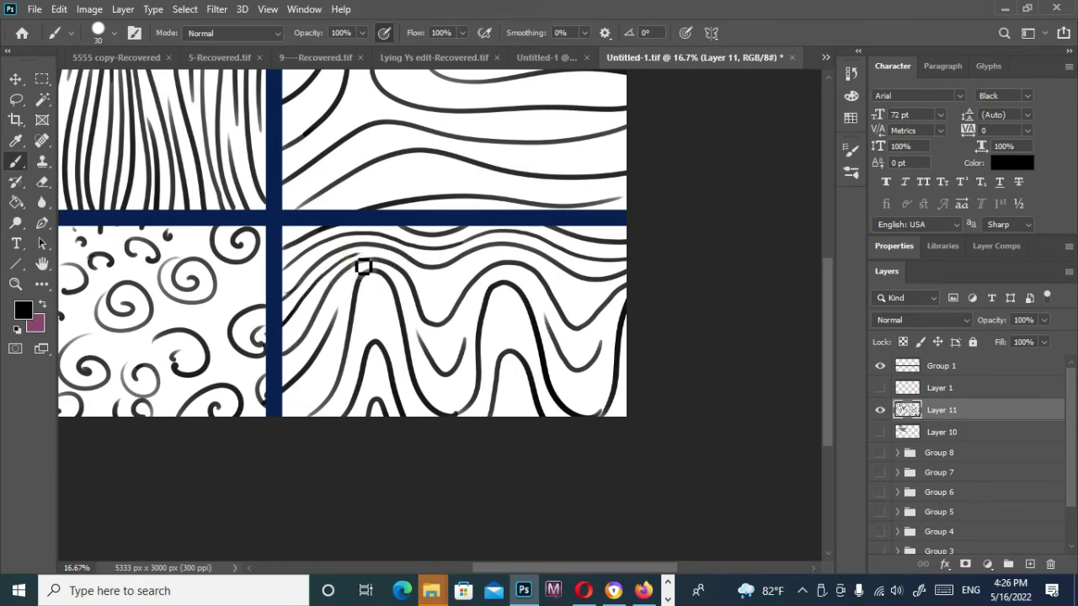
{"action": "mouse_move", "coordinate": [431, 292]}
{"action": "left_mouse_down"}
{"action": "mouse_move", "coordinate": [493, 260]}
{"action": "mouse_move", "coordinate": [556, 277]}
{"action": "left_mouse_up"}
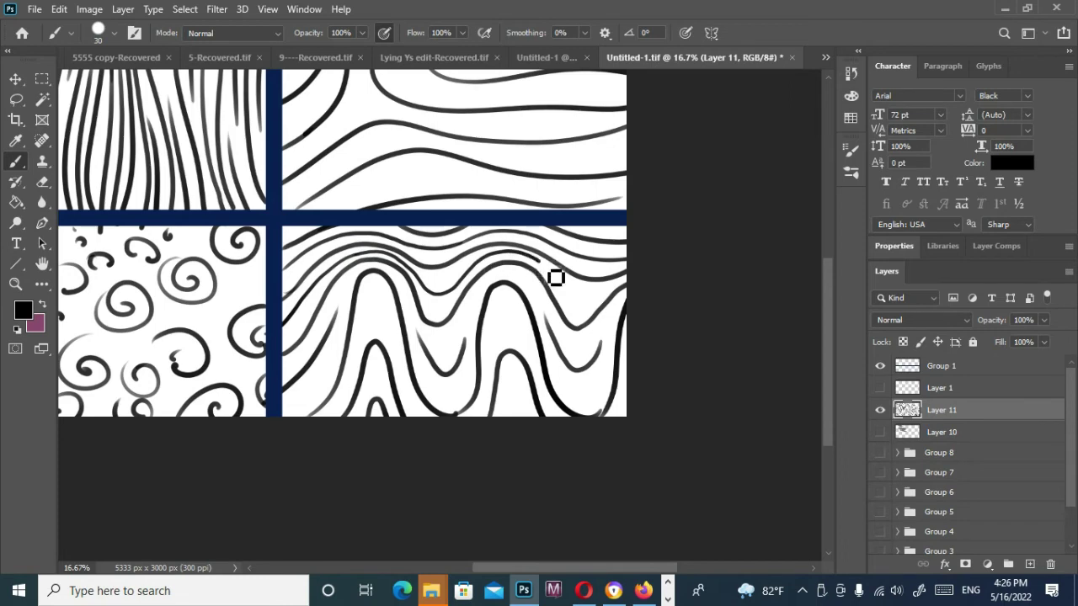
Step: Move Layer 11 and Layer 10 into a new layer group and hide the group
{"action": "left_click_drag", "start_coordinate": [701, 352], "coordinate": [775, 390]}
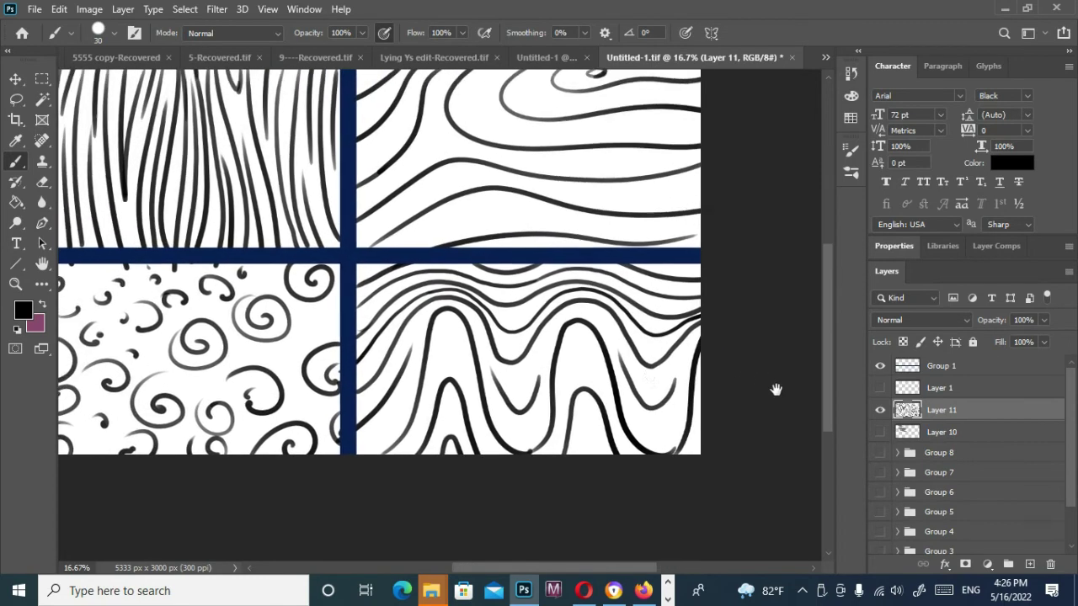
{"action": "left_click", "coordinate": [15, 284]}
{"action": "left_click", "coordinate": [365, 339], "text": "alt"}
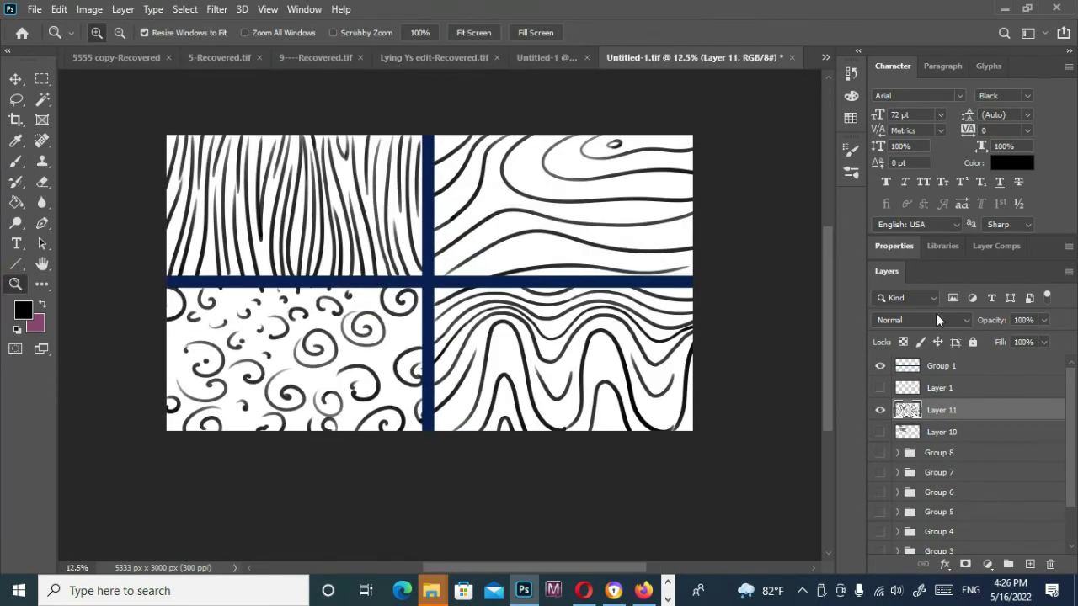
{"action": "left_click", "coordinate": [1008, 563]}
{"action": "left_click", "coordinate": [935, 431]}
{"action": "left_click", "coordinate": [935, 449], "text": "shift"}
{"action": "left_click_drag", "start_coordinate": [931, 429], "coordinate": [930, 411]}
{"action": "left_click", "coordinate": [879, 410]}
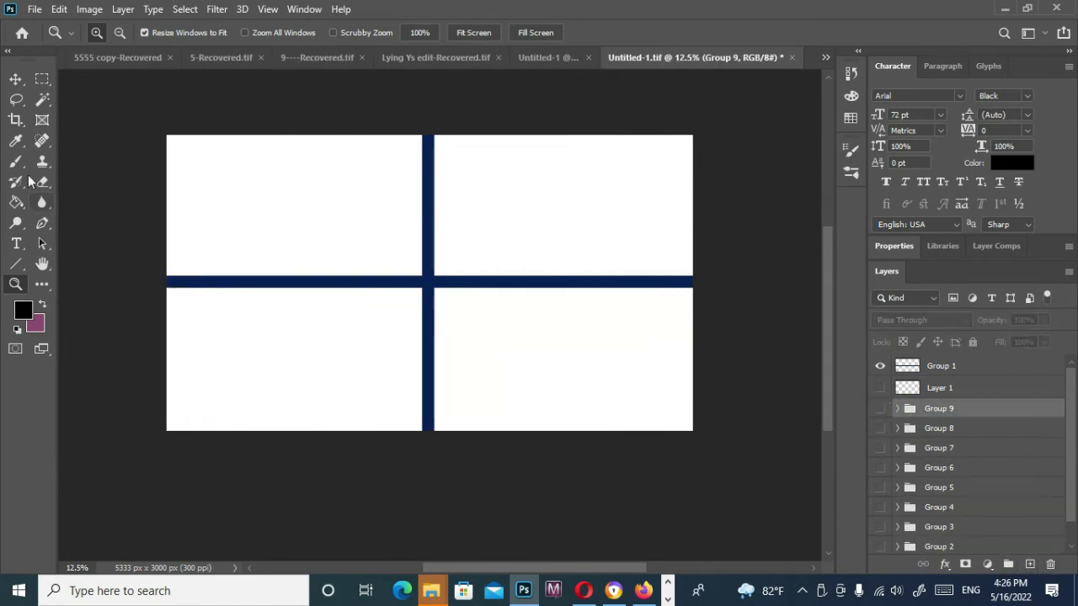
Step: Add a new empty layer above the layer groups and make the Brush tool active
{"action": "key", "text": "b"}
{"action": "key", "text": "z"}
{"action": "left_click", "coordinate": [128, 285]}
{"action": "key", "text": "b"}
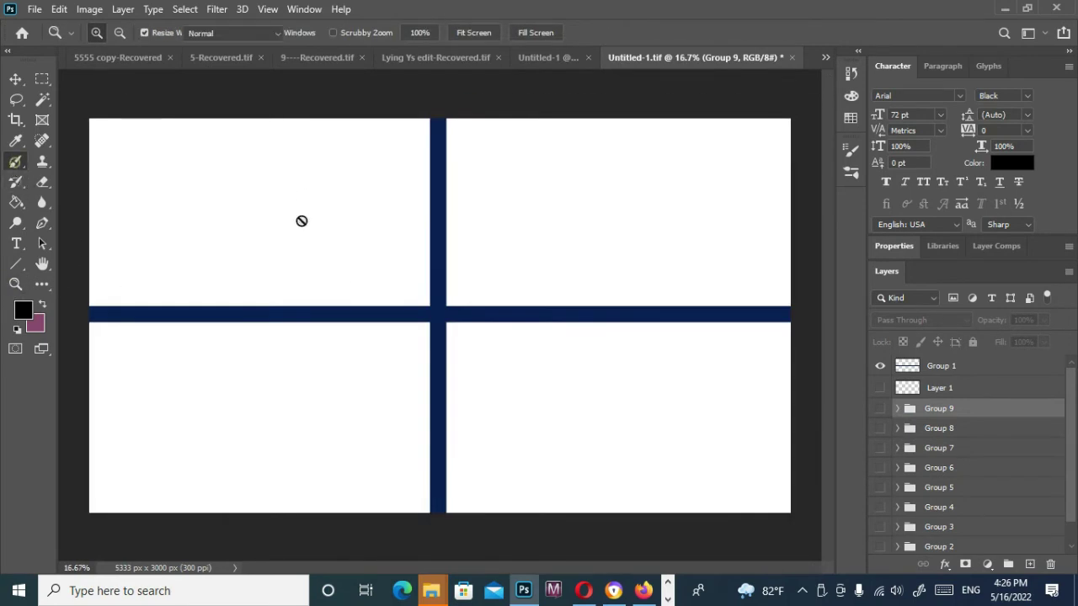
{"action": "left_click", "coordinate": [1029, 564]}
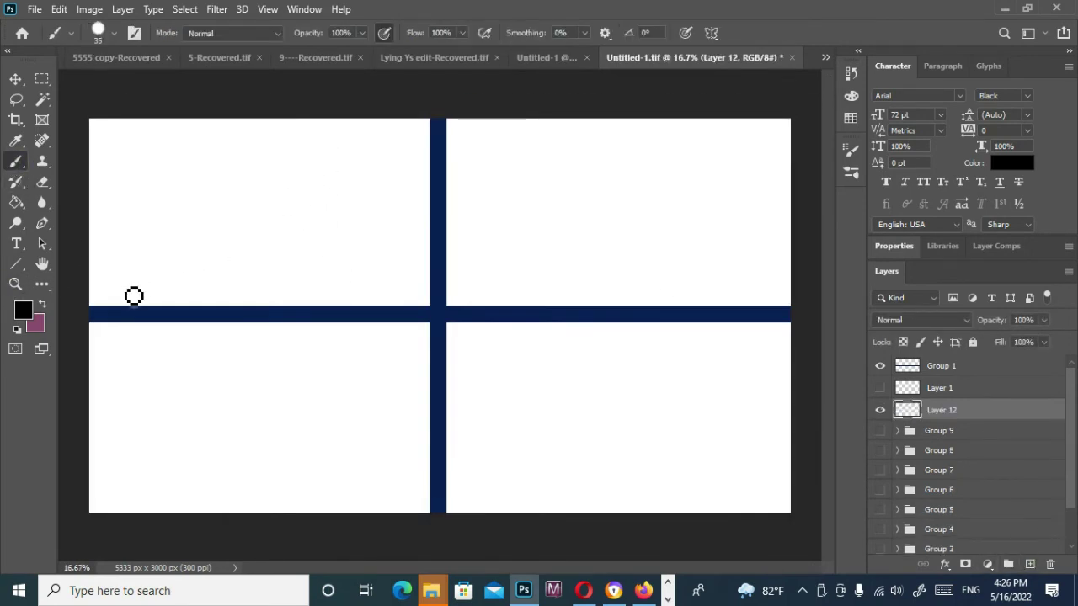
Step: Draw pointed leaf outlines in different directions across the upper-left panel, some cut off by the panel's edges
{"action": "mouse_move", "coordinate": [134, 296]}
{"action": "left_mouse_down"}
{"action": "mouse_move", "coordinate": [180, 281]}
{"action": "mouse_move", "coordinate": [126, 291]}
{"action": "left_mouse_up"}
{"action": "mouse_move", "coordinate": [164, 111]}
{"action": "left_mouse_down"}
{"action": "mouse_move", "coordinate": [205, 173]}
{"action": "mouse_move", "coordinate": [202, 118]}
{"action": "left_mouse_up"}
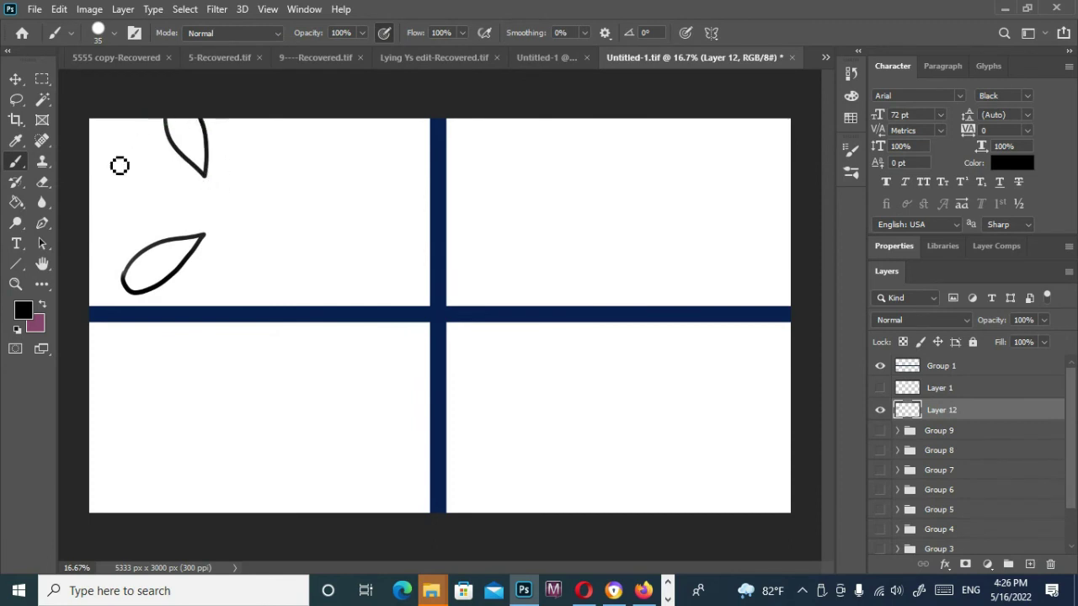
{"action": "mouse_move", "coordinate": [91, 158]}
{"action": "left_mouse_down"}
{"action": "mouse_move", "coordinate": [155, 203]}
{"action": "mouse_move", "coordinate": [89, 203]}
{"action": "left_mouse_up"}
{"action": "left_click_drag", "start_coordinate": [324, 118], "coordinate": [394, 122]}
{"action": "mouse_move", "coordinate": [276, 251]}
{"action": "left_mouse_down"}
{"action": "mouse_move", "coordinate": [298, 308]}
{"action": "mouse_move", "coordinate": [340, 305]}
{"action": "left_mouse_up"}
{"action": "left_click_drag", "start_coordinate": [247, 288], "coordinate": [206, 303]}
{"action": "left_click_drag", "start_coordinate": [236, 217], "coordinate": [233, 166]}
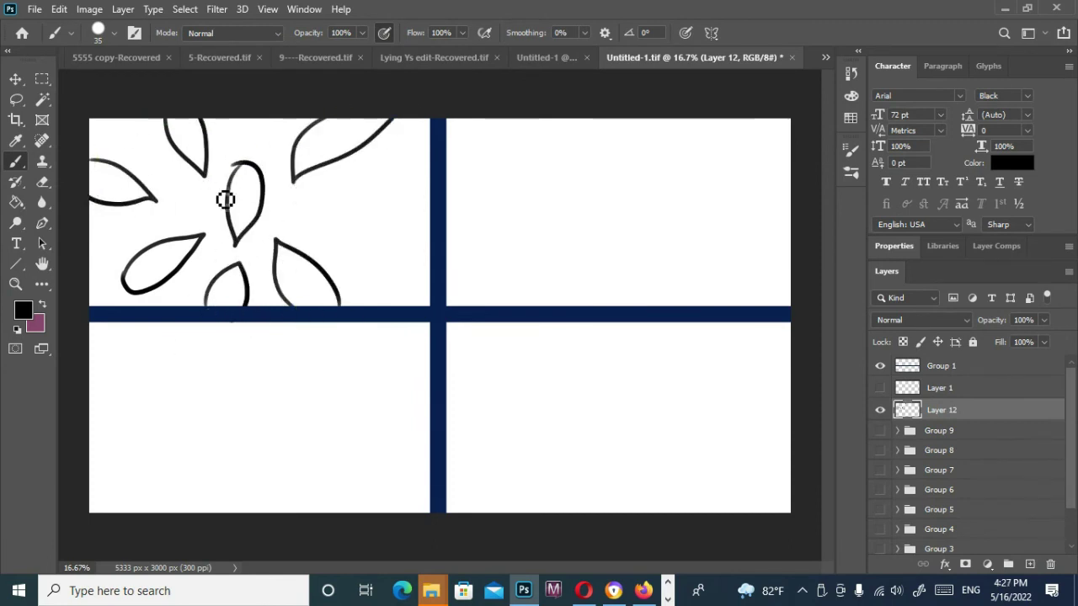
{"action": "mouse_move", "coordinate": [435, 209]}
{"action": "left_mouse_down"}
{"action": "mouse_move", "coordinate": [364, 221]}
{"action": "mouse_move", "coordinate": [448, 231]}
{"action": "left_mouse_up"}
{"action": "left_click_drag", "start_coordinate": [389, 307], "coordinate": [439, 309]}
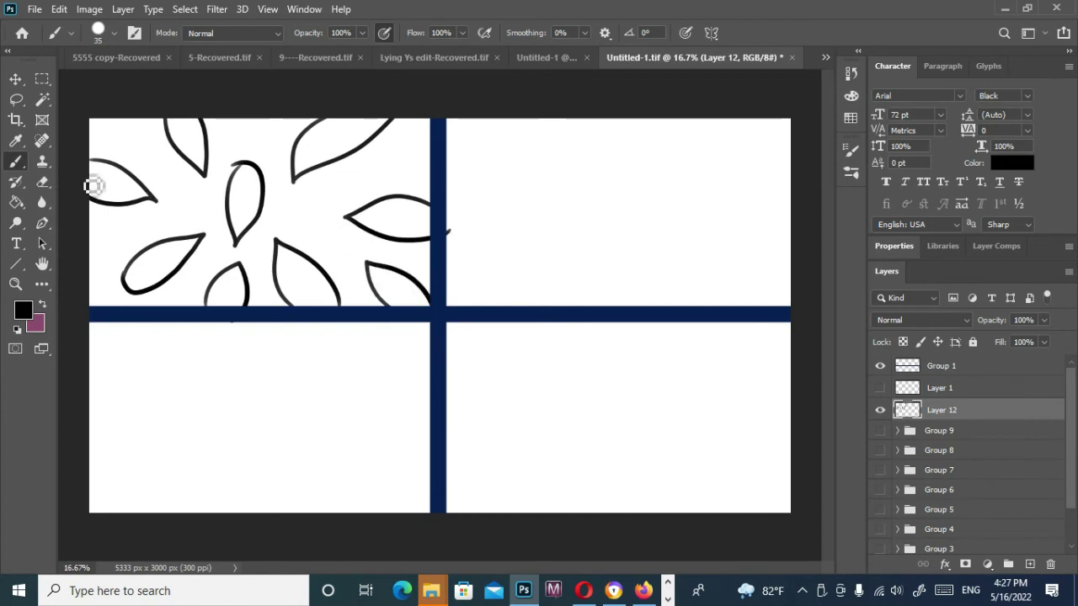
Step: Draw a central vein along the length of most leaves in the upper-left panel
{"action": "left_click_drag", "start_coordinate": [86, 176], "coordinate": [143, 196]}
{"action": "left_click_drag", "start_coordinate": [189, 238], "coordinate": [127, 299]}
{"action": "left_click_drag", "start_coordinate": [229, 274], "coordinate": [234, 297]}
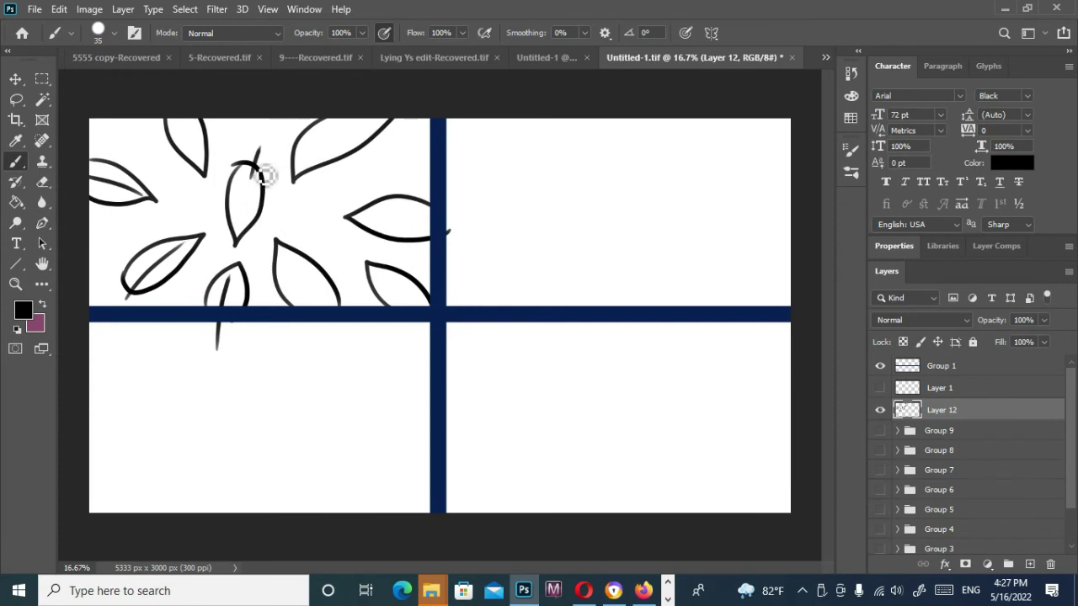
{"action": "left_click_drag", "start_coordinate": [263, 168], "coordinate": [239, 236]}
{"action": "left_click_drag", "start_coordinate": [299, 172], "coordinate": [389, 119]}
{"action": "left_click_drag", "start_coordinate": [358, 215], "coordinate": [430, 235]}
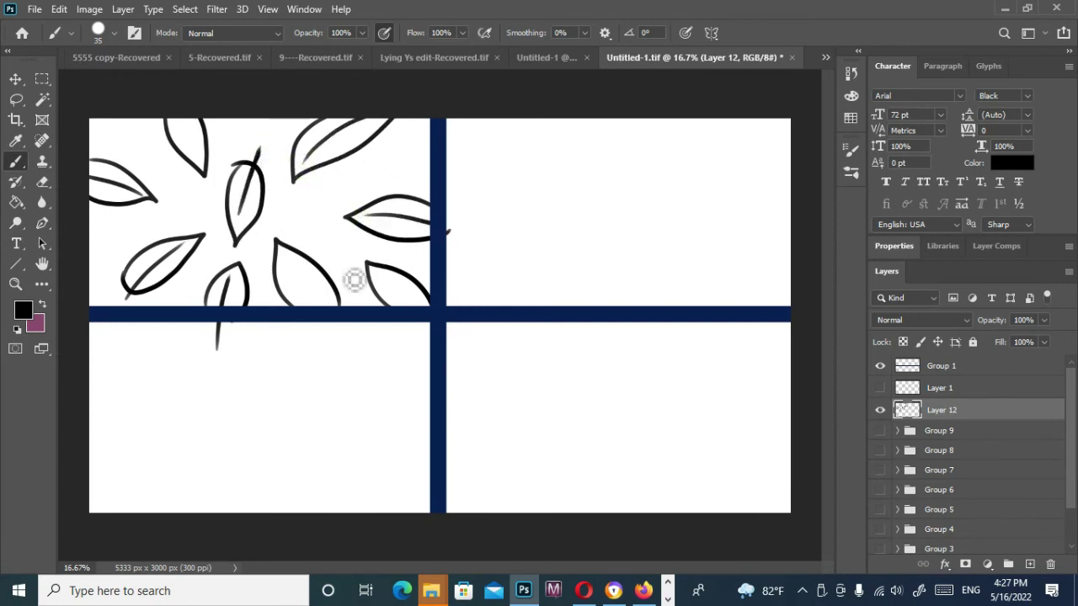
{"action": "left_click_drag", "start_coordinate": [276, 243], "coordinate": [336, 336]}
Step: Add short side veins to the three leaves in the lower left and middle of the upper-left panel
{"action": "mouse_move", "coordinate": [296, 280]}
{"action": "left_mouse_down"}
{"action": "mouse_move", "coordinate": [282, 295]}
{"action": "mouse_move", "coordinate": [290, 305]}
{"action": "mouse_move", "coordinate": [276, 283]}
{"action": "left_mouse_up"}
{"action": "mouse_move", "coordinate": [283, 264]}
{"action": "left_mouse_down"}
{"action": "mouse_move", "coordinate": [320, 296]}
{"action": "mouse_move", "coordinate": [349, 305]}
{"action": "left_mouse_up"}
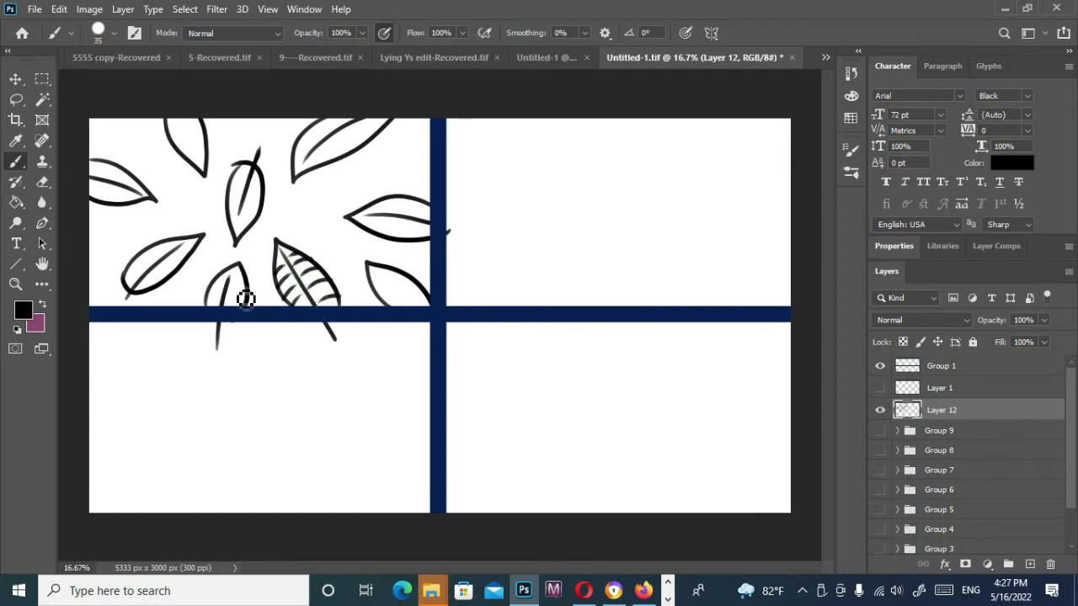
{"action": "mouse_move", "coordinate": [243, 298]}
{"action": "left_mouse_down"}
{"action": "mouse_move", "coordinate": [235, 310]}
{"action": "mouse_move", "coordinate": [244, 286]}
{"action": "mouse_move", "coordinate": [211, 295]}
{"action": "mouse_move", "coordinate": [210, 307]}
{"action": "left_mouse_up"}
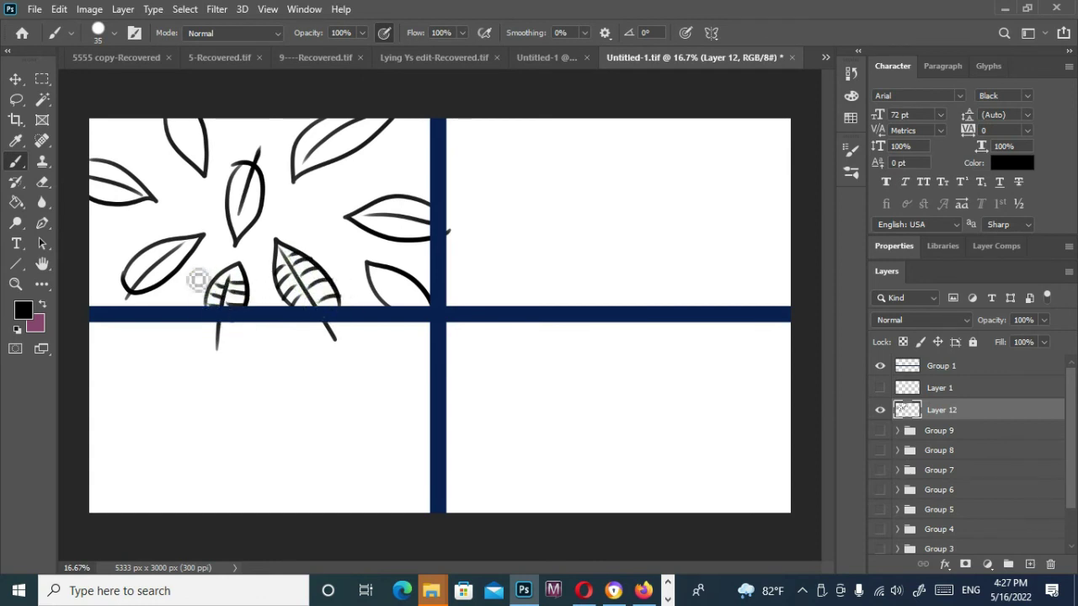
{"action": "mouse_move", "coordinate": [152, 274]}
{"action": "left_mouse_down"}
{"action": "mouse_move", "coordinate": [163, 283]}
{"action": "mouse_move", "coordinate": [154, 297]}
{"action": "mouse_move", "coordinate": [192, 252]}
{"action": "mouse_move", "coordinate": [182, 250]}
{"action": "left_mouse_up"}
{"action": "mouse_move", "coordinate": [162, 245]}
{"action": "left_mouse_down"}
{"action": "mouse_move", "coordinate": [168, 258]}
{"action": "mouse_move", "coordinate": [156, 265]}
{"action": "left_mouse_up"}
{"action": "mouse_move", "coordinate": [137, 260]}
{"action": "left_mouse_down"}
{"action": "mouse_move", "coordinate": [145, 274]}
{"action": "mouse_move", "coordinate": [135, 280]}
{"action": "left_mouse_up"}
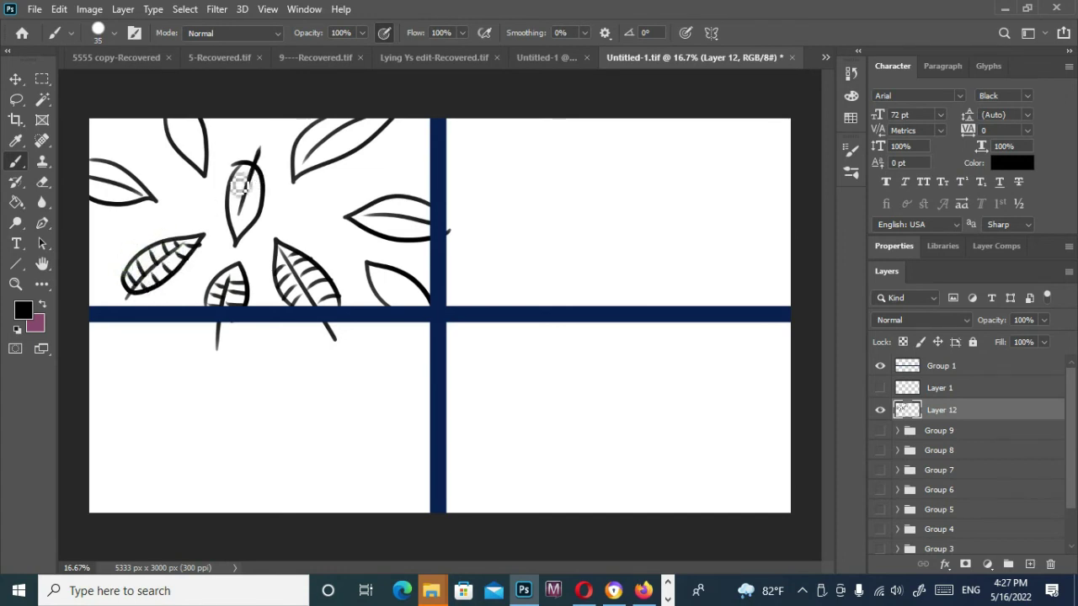
Step: Add side veins to the upright central leaf and the leaf at the right edge of the upper-left panel
{"action": "left_click_drag", "start_coordinate": [254, 167], "coordinate": [237, 180]}
{"action": "left_click_drag", "start_coordinate": [255, 179], "coordinate": [232, 209]}
{"action": "mouse_move", "coordinate": [251, 205]}
{"action": "left_mouse_down"}
{"action": "mouse_move", "coordinate": [230, 220]}
{"action": "mouse_move", "coordinate": [234, 233]}
{"action": "mouse_move", "coordinate": [256, 206]}
{"action": "left_mouse_up"}
{"action": "left_click_drag", "start_coordinate": [246, 187], "coordinate": [261, 191]}
{"action": "left_click_drag", "start_coordinate": [251, 173], "coordinate": [259, 178]}
{"action": "mouse_move", "coordinate": [379, 217]}
{"action": "left_mouse_down"}
{"action": "mouse_move", "coordinate": [377, 234]}
{"action": "mouse_move", "coordinate": [390, 238]}
{"action": "left_mouse_up"}
{"action": "left_click_drag", "start_coordinate": [414, 223], "coordinate": [412, 239]}
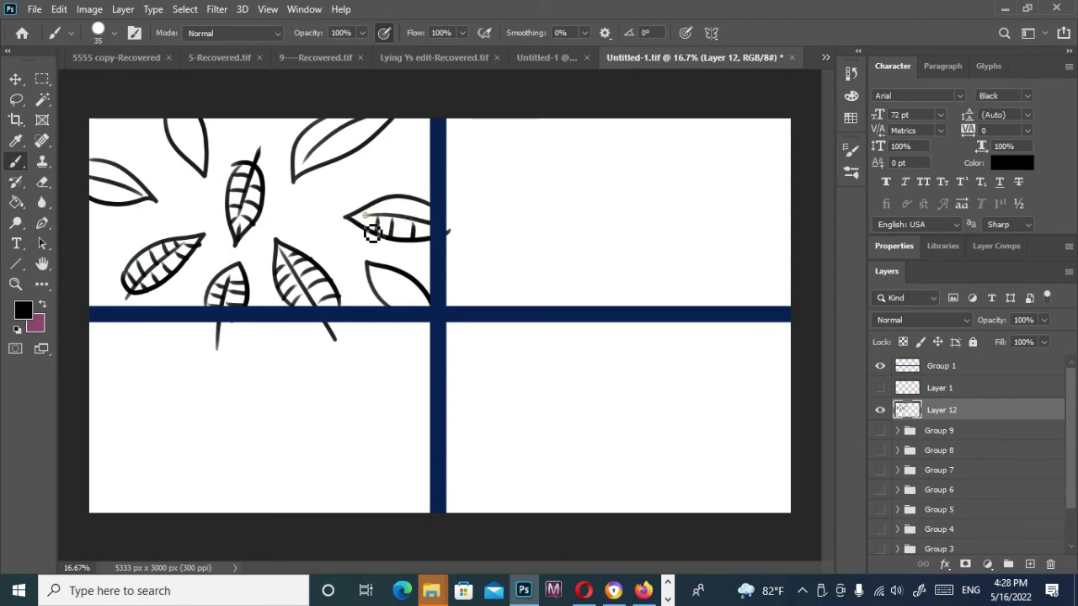
{"action": "left_click_drag", "start_coordinate": [367, 207], "coordinate": [368, 215]}
{"action": "left_click_drag", "start_coordinate": [382, 201], "coordinate": [384, 216]}
{"action": "mouse_move", "coordinate": [402, 198]}
{"action": "left_mouse_down"}
{"action": "mouse_move", "coordinate": [402, 215]}
{"action": "mouse_move", "coordinate": [423, 220]}
{"action": "left_mouse_up"}
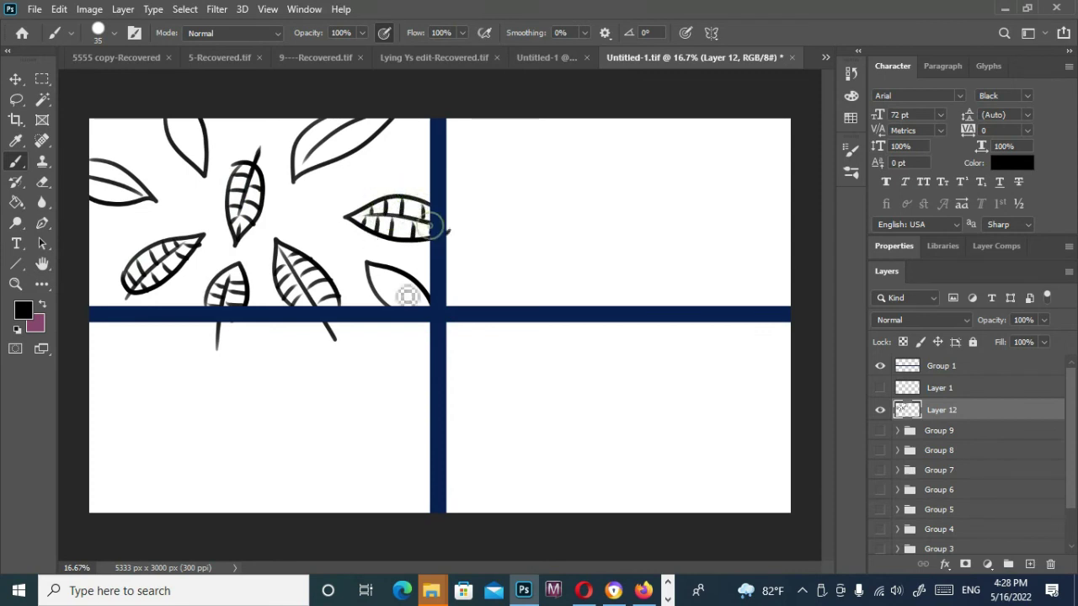
Step: Complete the veins of the lower-right corner leaf and the leaves along the upper-left panel's top and left edges
{"action": "mouse_move", "coordinate": [377, 276]}
{"action": "left_mouse_down"}
{"action": "mouse_move", "coordinate": [400, 313]}
{"action": "mouse_move", "coordinate": [409, 304]}
{"action": "left_mouse_up"}
{"action": "mouse_move", "coordinate": [402, 280]}
{"action": "left_mouse_down"}
{"action": "mouse_move", "coordinate": [392, 292]}
{"action": "mouse_move", "coordinate": [382, 283]}
{"action": "left_mouse_up"}
{"action": "mouse_move", "coordinate": [337, 139]}
{"action": "left_mouse_down"}
{"action": "mouse_move", "coordinate": [348, 168]}
{"action": "mouse_move", "coordinate": [305, 157]}
{"action": "mouse_move", "coordinate": [321, 171]}
{"action": "mouse_move", "coordinate": [323, 135]}
{"action": "mouse_move", "coordinate": [377, 141]}
{"action": "left_mouse_up"}
{"action": "mouse_move", "coordinate": [178, 122]}
{"action": "left_mouse_down"}
{"action": "mouse_move", "coordinate": [176, 151]}
{"action": "mouse_move", "coordinate": [195, 145]}
{"action": "mouse_move", "coordinate": [192, 166]}
{"action": "mouse_move", "coordinate": [214, 161]}
{"action": "mouse_move", "coordinate": [183, 129]}
{"action": "left_mouse_up"}
{"action": "mouse_move", "coordinate": [104, 183]}
{"action": "left_mouse_down"}
{"action": "mouse_move", "coordinate": [104, 203]}
{"action": "mouse_move", "coordinate": [125, 190]}
{"action": "mouse_move", "coordinate": [115, 183]}
{"action": "left_mouse_up"}
{"action": "left_click_drag", "start_coordinate": [133, 180], "coordinate": [139, 194]}
{"action": "left_click_drag", "start_coordinate": [100, 165], "coordinate": [98, 177]}
{"action": "left_click_drag", "start_coordinate": [92, 198], "coordinate": [92, 182]}
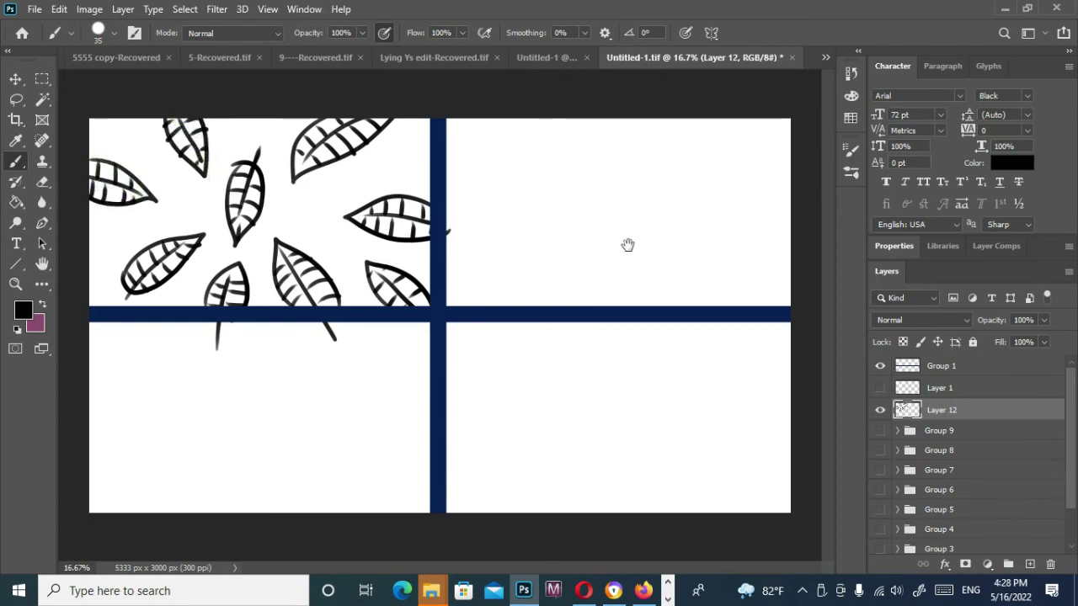
Step: Draw several round bubbles of varied size across the middle and top of the upper-right panel, each with a small inner circle
{"action": "mouse_move", "coordinate": [505, 141]}
{"action": "left_mouse_down"}
{"action": "mouse_move", "coordinate": [544, 189]}
{"action": "mouse_move", "coordinate": [528, 153]}
{"action": "mouse_move", "coordinate": [538, 202]}
{"action": "mouse_move", "coordinate": [504, 197]}
{"action": "mouse_move", "coordinate": [510, 150]}
{"action": "left_mouse_up"}
{"action": "key", "text": "ctrl+z"}
{"action": "mouse_move", "coordinate": [515, 223]}
{"action": "left_mouse_down"}
{"action": "mouse_move", "coordinate": [542, 242]}
{"action": "mouse_move", "coordinate": [515, 223]}
{"action": "mouse_move", "coordinate": [515, 238]}
{"action": "left_mouse_up"}
{"action": "left_click_drag", "start_coordinate": [637, 201], "coordinate": [652, 202]}
{"action": "mouse_move", "coordinate": [621, 122]}
{"action": "left_mouse_down"}
{"action": "mouse_move", "coordinate": [613, 160]}
{"action": "mouse_move", "coordinate": [595, 127]}
{"action": "mouse_move", "coordinate": [627, 129]}
{"action": "left_mouse_up"}
{"action": "mouse_move", "coordinate": [557, 222]}
{"action": "left_mouse_down"}
{"action": "mouse_move", "coordinate": [545, 215]}
{"action": "mouse_move", "coordinate": [568, 217]}
{"action": "left_mouse_up"}
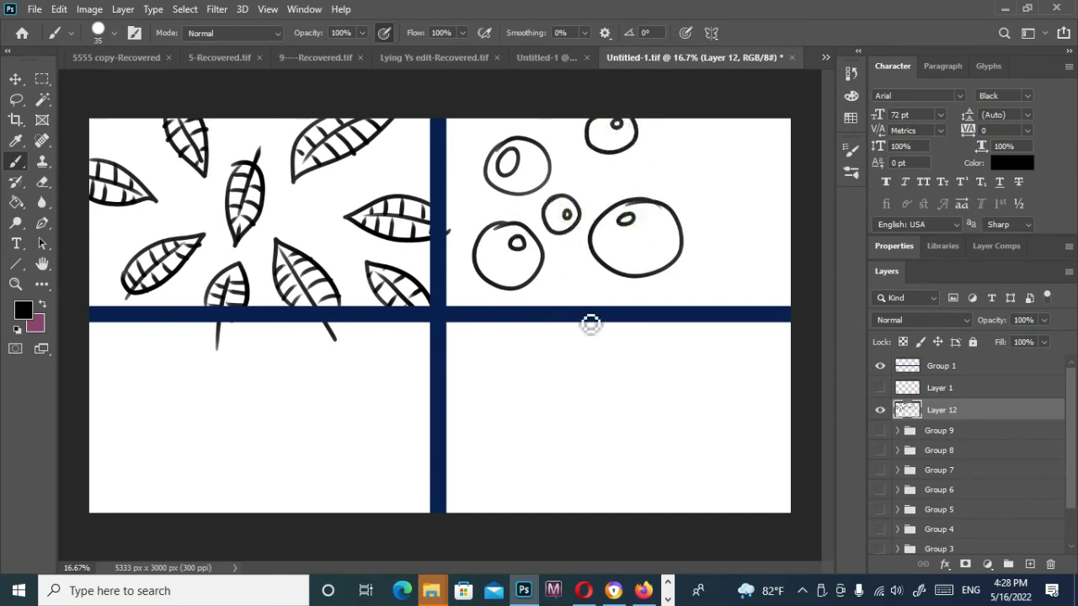
Step: Add bubbles with inner circles along the left, bottom, top and right sides of the upper-right panel, cropping some at its borders
{"action": "left_click_drag", "start_coordinate": [563, 308], "coordinate": [618, 305]}
{"action": "mouse_move", "coordinate": [476, 197]}
{"action": "left_mouse_down"}
{"action": "mouse_move", "coordinate": [447, 237]}
{"action": "mouse_move", "coordinate": [458, 192]}
{"action": "left_mouse_up"}
{"action": "left_click_drag", "start_coordinate": [474, 122], "coordinate": [448, 146]}
{"action": "mouse_move", "coordinate": [706, 120]}
{"action": "left_mouse_down"}
{"action": "mouse_move", "coordinate": [749, 159]}
{"action": "mouse_move", "coordinate": [706, 129]}
{"action": "left_mouse_up"}
{"action": "mouse_move", "coordinate": [717, 202]}
{"action": "left_mouse_down"}
{"action": "mouse_move", "coordinate": [786, 240]}
{"action": "mouse_move", "coordinate": [718, 200]}
{"action": "left_mouse_up"}
{"action": "left_click", "coordinate": [723, 218]}
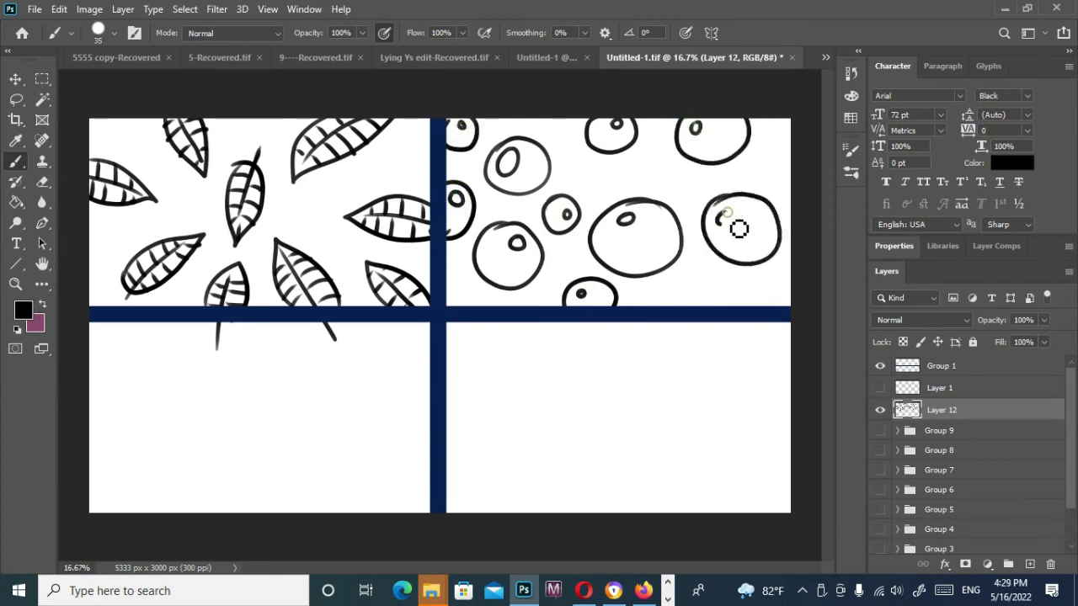
{"action": "left_click_drag", "start_coordinate": [650, 308], "coordinate": [709, 307]}
{"action": "left_click", "coordinate": [677, 292]}
Step: Fill the remaining gaps of the upper-right panel with small bubbles and dots
{"action": "mouse_move", "coordinate": [626, 168]}
{"action": "left_mouse_down"}
{"action": "mouse_move", "coordinate": [662, 168]}
{"action": "mouse_move", "coordinate": [656, 140]}
{"action": "left_mouse_up"}
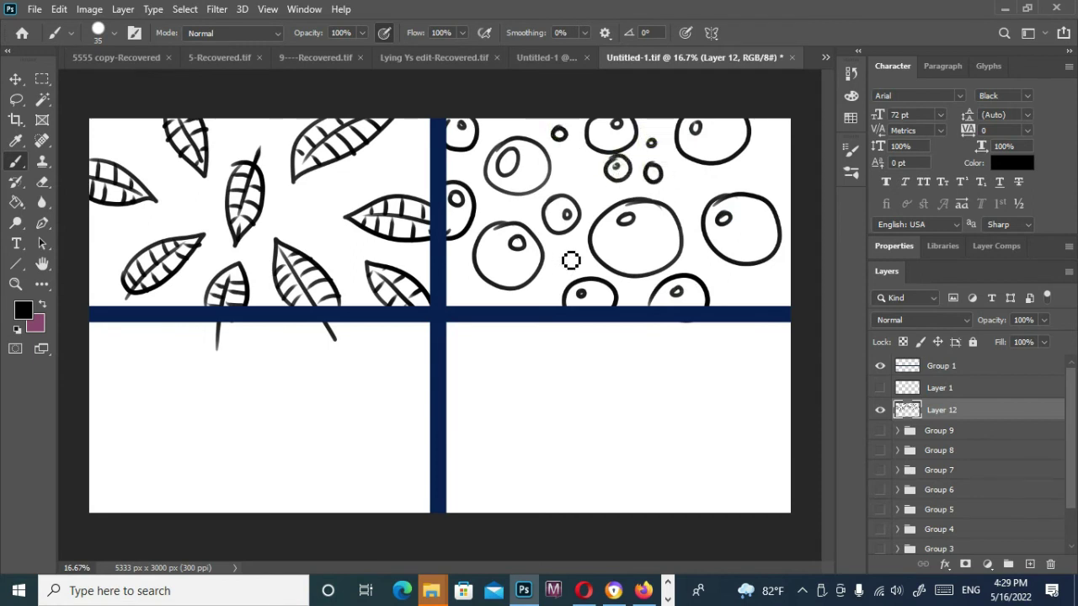
{"action": "left_click_drag", "start_coordinate": [566, 253], "coordinate": [563, 251]}
{"action": "mouse_move", "coordinate": [474, 296]}
{"action": "left_mouse_down"}
{"action": "mouse_move", "coordinate": [445, 301]}
{"action": "mouse_move", "coordinate": [467, 306]}
{"action": "left_mouse_up"}
{"action": "left_click", "coordinate": [460, 293]}
{"action": "left_click_drag", "start_coordinate": [534, 301], "coordinate": [539, 305]}
{"action": "mouse_move", "coordinate": [745, 287]}
{"action": "left_mouse_down"}
{"action": "mouse_move", "coordinate": [767, 282]}
{"action": "mouse_move", "coordinate": [749, 284]}
{"action": "left_mouse_up"}
{"action": "left_click_drag", "start_coordinate": [782, 146], "coordinate": [779, 144]}
{"action": "left_click", "coordinate": [771, 156]}
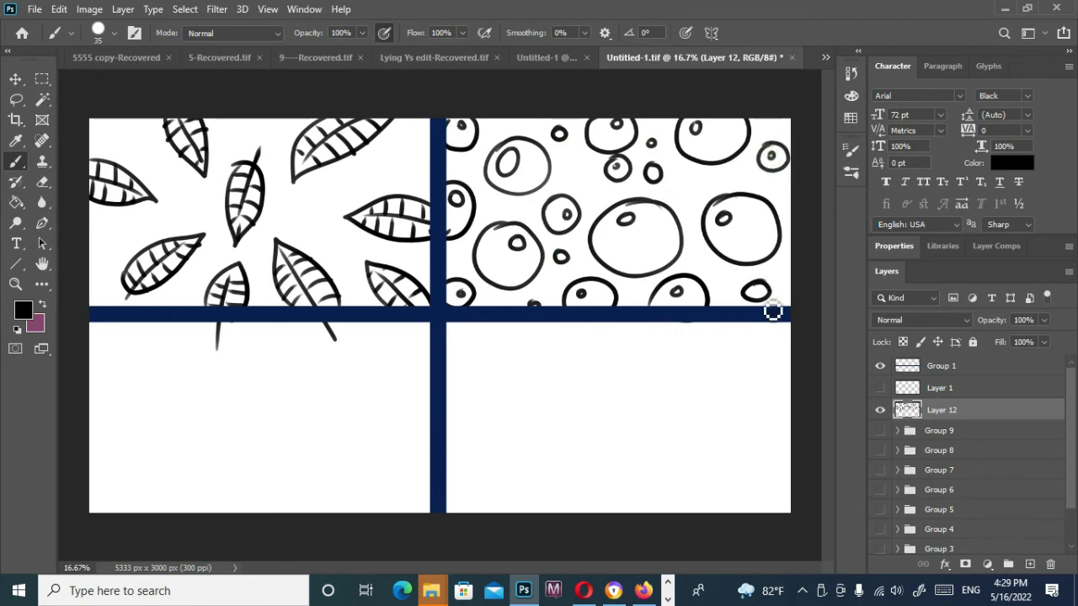
{"action": "left_click", "coordinate": [755, 290]}
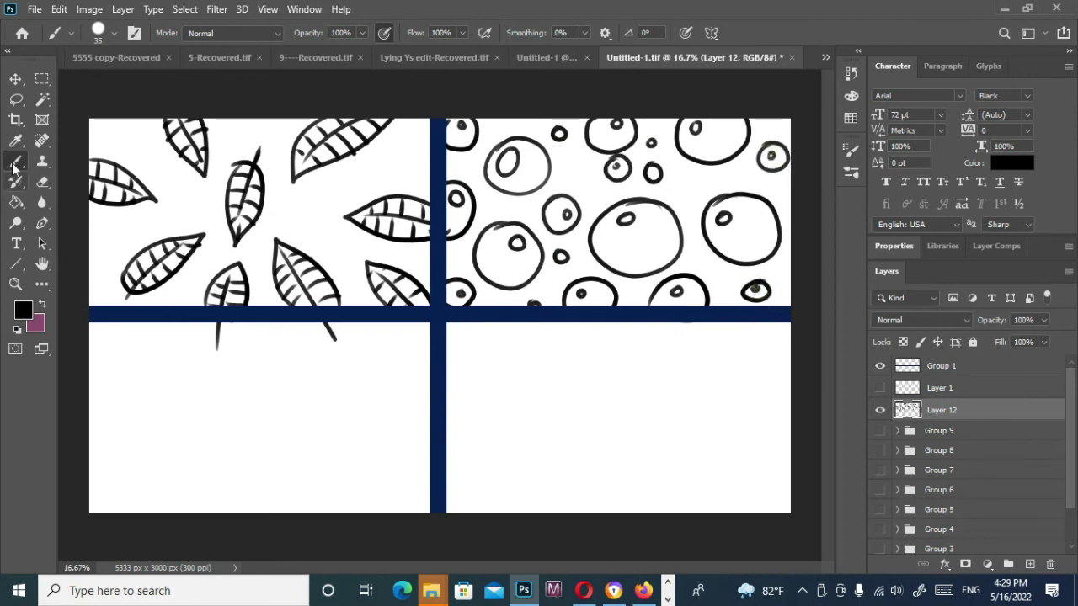
Step: Draw large touching spirals from the lower-left corner across the middle of the lower-left panel up to its upper right
{"action": "left_click_drag", "start_coordinate": [135, 322], "coordinate": [151, 474]}
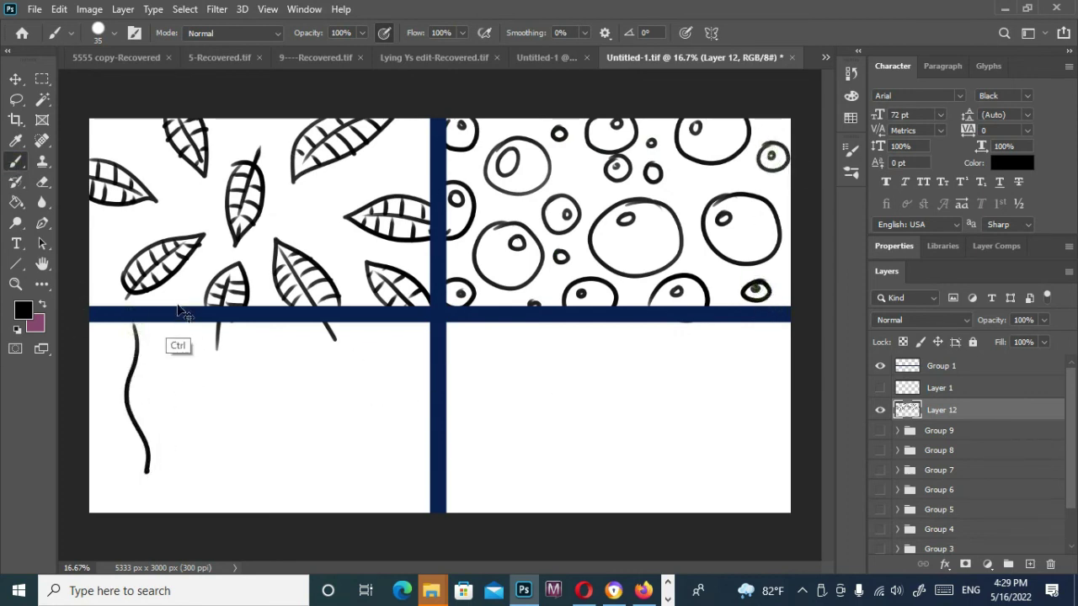
{"action": "key", "text": "ctrl+z"}
{"action": "mouse_move", "coordinate": [144, 514]}
{"action": "left_mouse_down"}
{"action": "mouse_move", "coordinate": [204, 447]}
{"action": "mouse_move", "coordinate": [160, 480]}
{"action": "mouse_move", "coordinate": [181, 500]}
{"action": "left_mouse_up"}
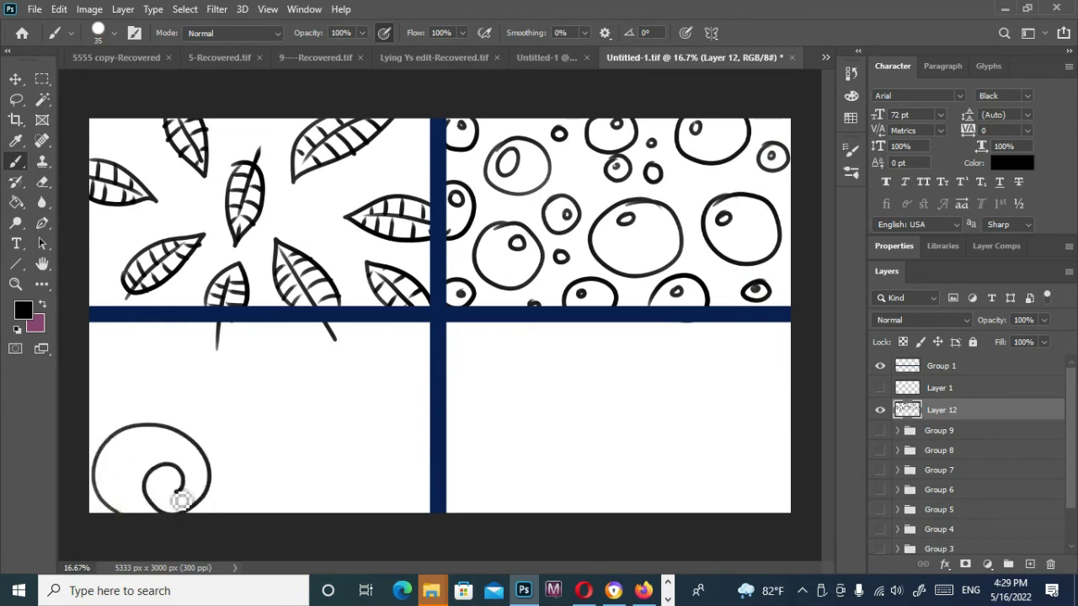
{"action": "mouse_move", "coordinate": [187, 441]}
{"action": "left_mouse_down"}
{"action": "mouse_move", "coordinate": [137, 388]}
{"action": "mouse_move", "coordinate": [163, 385]}
{"action": "mouse_move", "coordinate": [168, 402]}
{"action": "mouse_move", "coordinate": [157, 394]}
{"action": "left_mouse_up"}
{"action": "mouse_move", "coordinate": [235, 404]}
{"action": "left_mouse_down"}
{"action": "mouse_move", "coordinate": [311, 375]}
{"action": "mouse_move", "coordinate": [270, 388]}
{"action": "mouse_move", "coordinate": [288, 396]}
{"action": "left_mouse_up"}
{"action": "mouse_move", "coordinate": [229, 447]}
{"action": "left_mouse_down"}
{"action": "mouse_move", "coordinate": [292, 452]}
{"action": "mouse_move", "coordinate": [269, 453]}
{"action": "mouse_move", "coordinate": [263, 467]}
{"action": "mouse_move", "coordinate": [303, 442]}
{"action": "mouse_move", "coordinate": [345, 442]}
{"action": "mouse_move", "coordinate": [325, 434]}
{"action": "left_mouse_up"}
{"action": "mouse_move", "coordinate": [334, 396]}
{"action": "left_mouse_down"}
{"action": "mouse_move", "coordinate": [324, 329]}
{"action": "mouse_move", "coordinate": [357, 362]}
{"action": "left_mouse_up"}
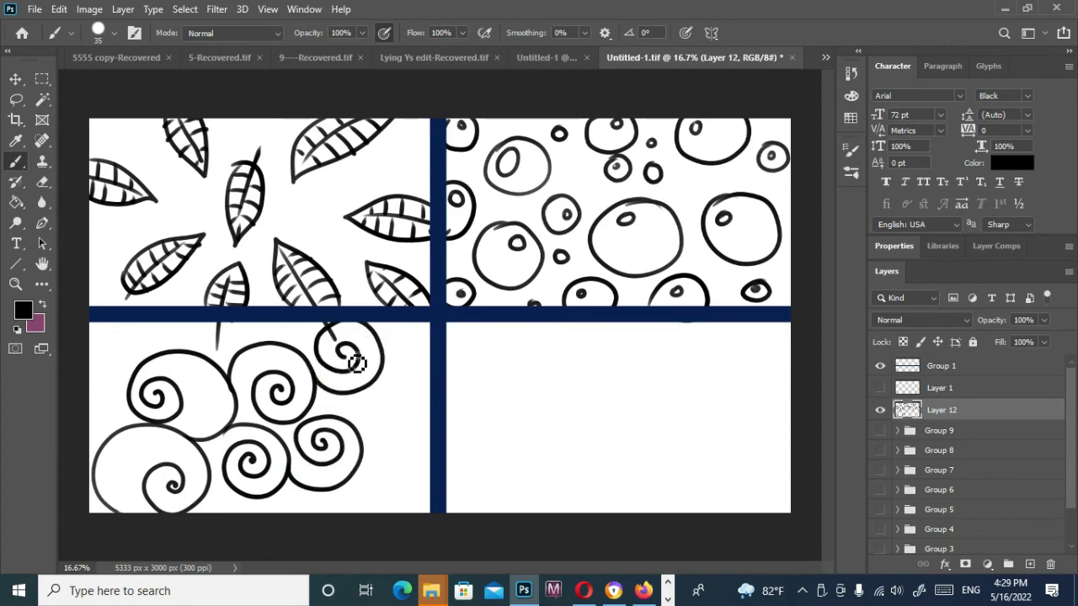
Step: Add spirals along the top, right and bottom of the lower-left panel, tucked behind the large ones
{"action": "mouse_move", "coordinate": [167, 362]}
{"action": "left_mouse_down"}
{"action": "mouse_move", "coordinate": [211, 339]}
{"action": "mouse_move", "coordinate": [181, 337]}
{"action": "left_mouse_up"}
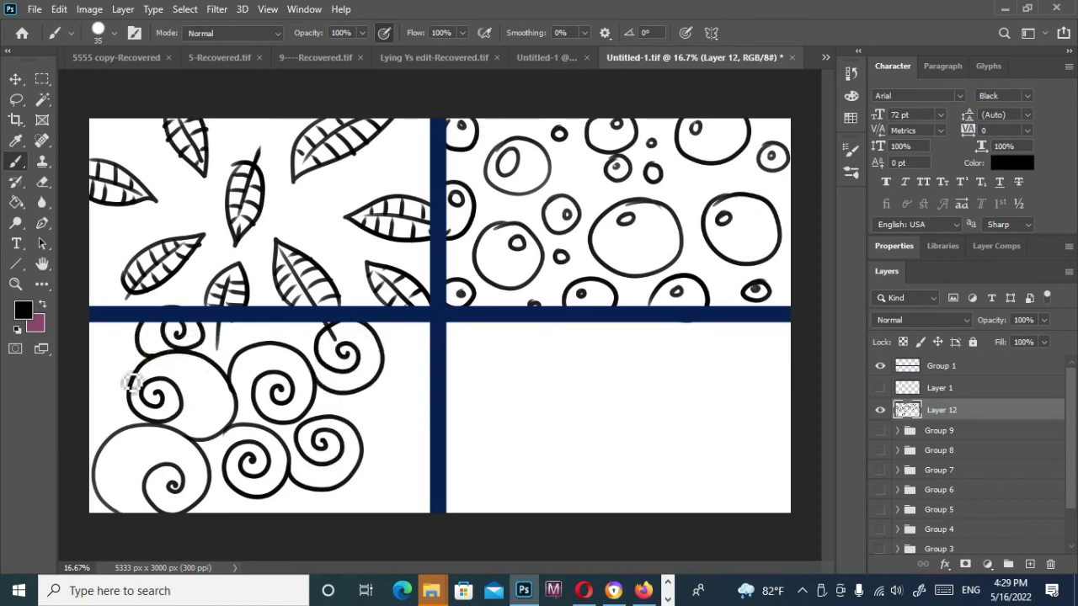
{"action": "mouse_move", "coordinate": [250, 363]}
{"action": "left_mouse_down"}
{"action": "mouse_move", "coordinate": [267, 330]}
{"action": "mouse_move", "coordinate": [246, 334]}
{"action": "left_mouse_up"}
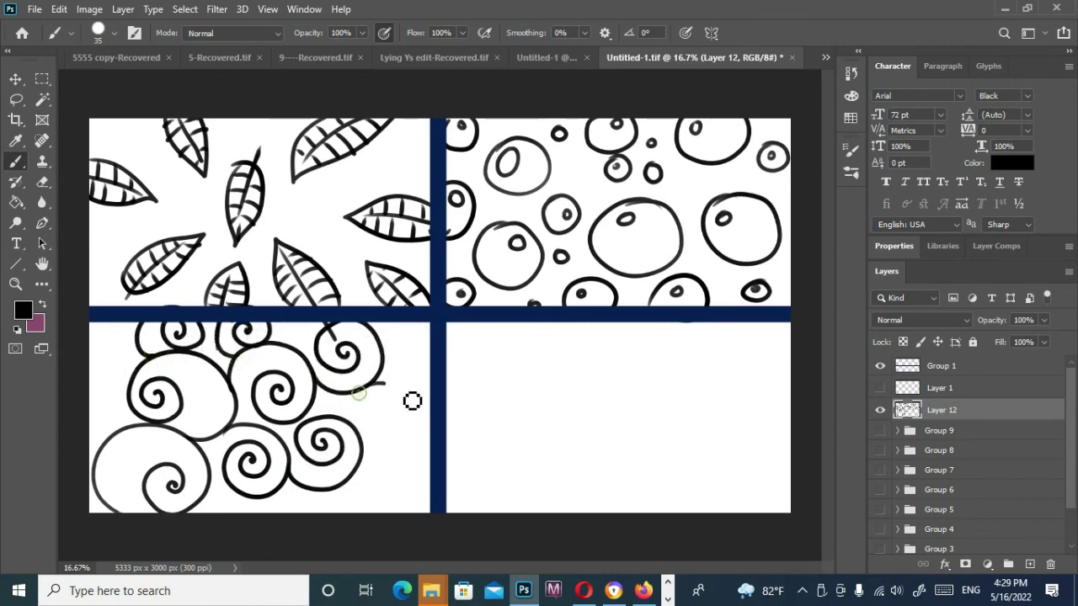
{"action": "left_click_drag", "start_coordinate": [412, 401], "coordinate": [389, 418]}
{"action": "mouse_move", "coordinate": [347, 482]}
{"action": "left_mouse_down"}
{"action": "mouse_move", "coordinate": [404, 494]}
{"action": "mouse_move", "coordinate": [368, 505]}
{"action": "left_mouse_up"}
{"action": "mouse_move", "coordinate": [294, 483]}
{"action": "left_mouse_down"}
{"action": "mouse_move", "coordinate": [299, 540]}
{"action": "mouse_move", "coordinate": [308, 524]}
{"action": "left_mouse_up"}
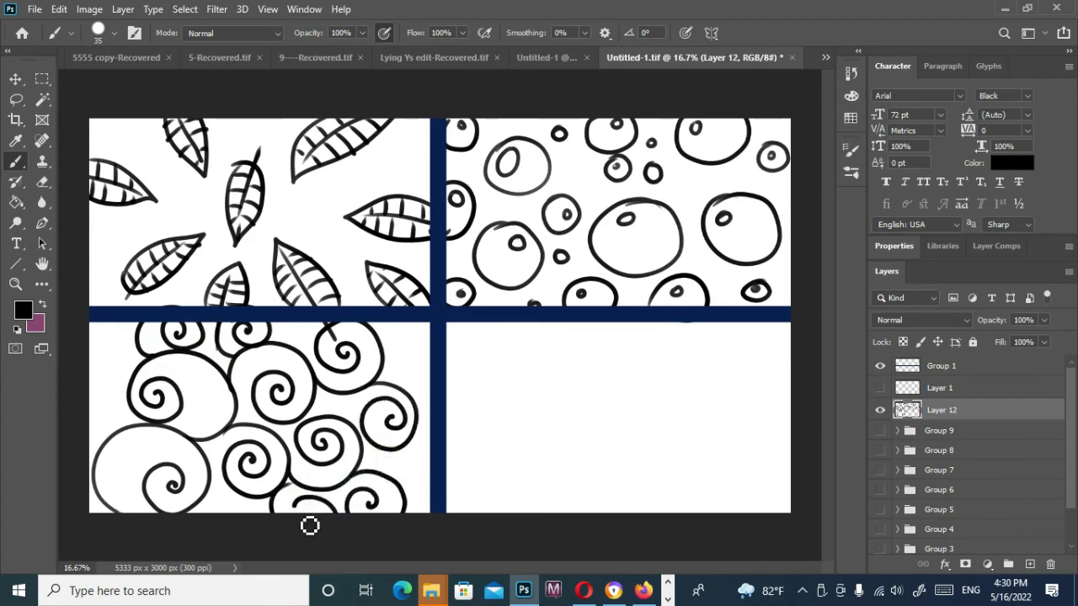
{"action": "left_click_drag", "start_coordinate": [202, 498], "coordinate": [244, 553]}
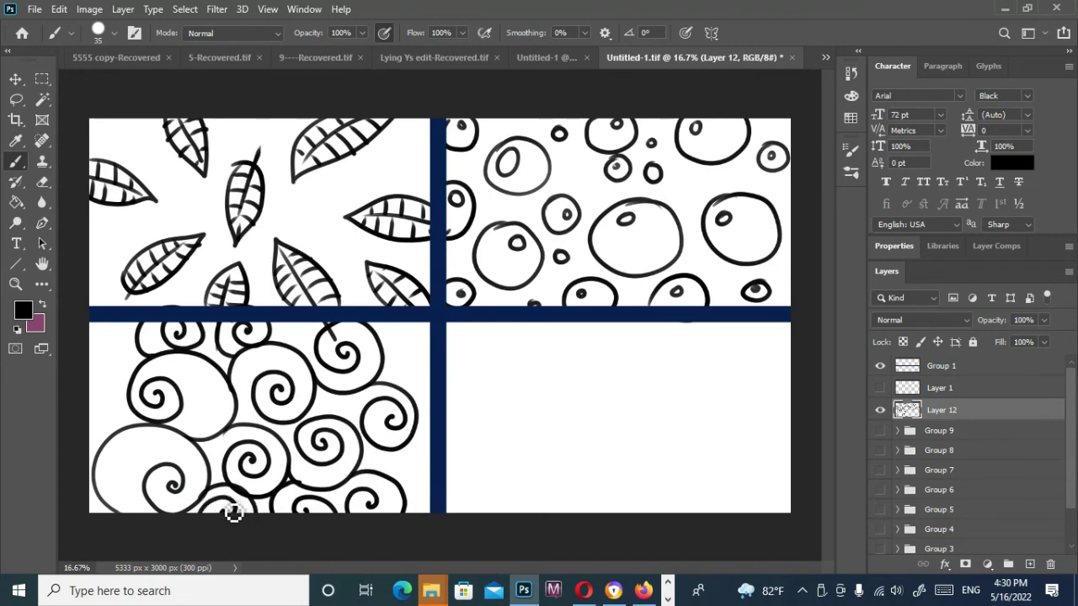
Step: Fill the left edge and the remaining top gaps of the lower-left panel with partial spirals
{"action": "mouse_move", "coordinate": [93, 349]}
{"action": "left_mouse_down"}
{"action": "mouse_move", "coordinate": [128, 384]}
{"action": "mouse_move", "coordinate": [91, 429]}
{"action": "left_mouse_up"}
{"action": "left_click_drag", "start_coordinate": [111, 394], "coordinate": [94, 397]}
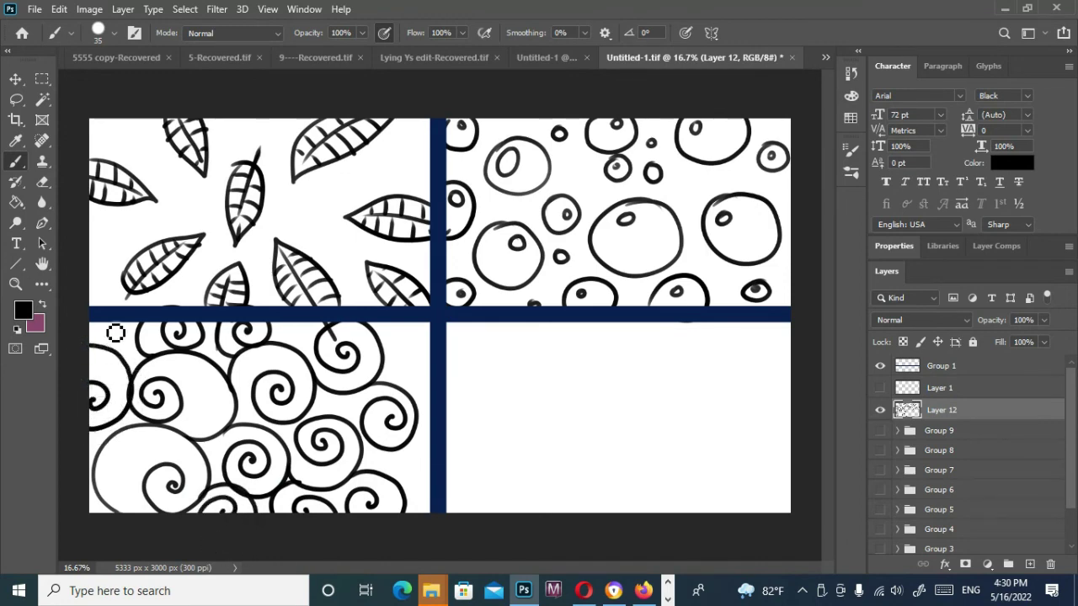
{"action": "mouse_move", "coordinate": [97, 325]}
{"action": "left_mouse_down"}
{"action": "mouse_move", "coordinate": [137, 330]}
{"action": "mouse_move", "coordinate": [118, 331]}
{"action": "left_mouse_up"}
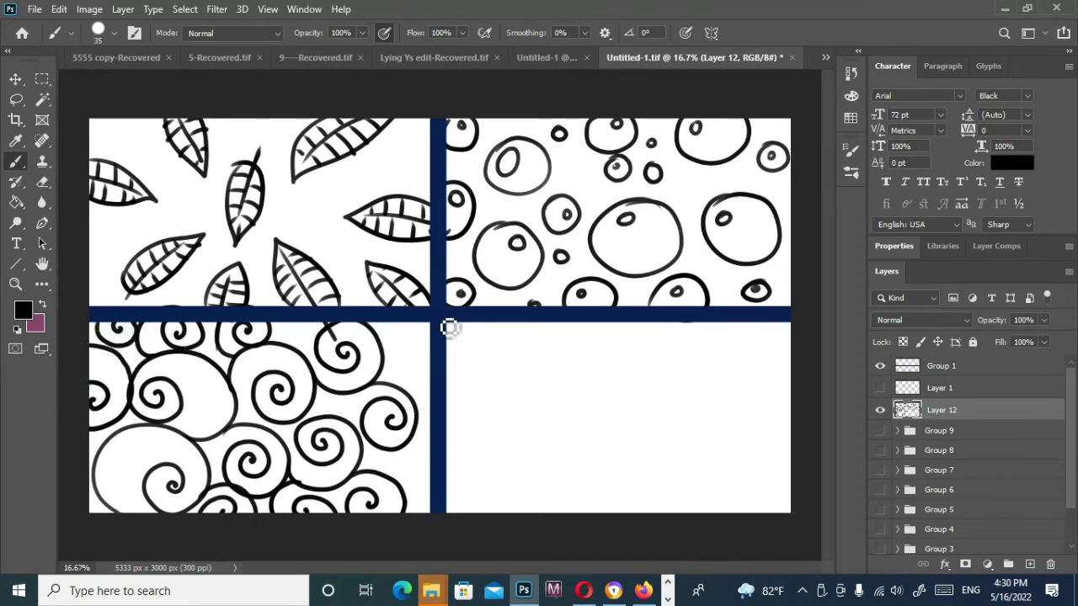
{"action": "left_click_drag", "start_coordinate": [109, 434], "coordinate": [96, 498]}
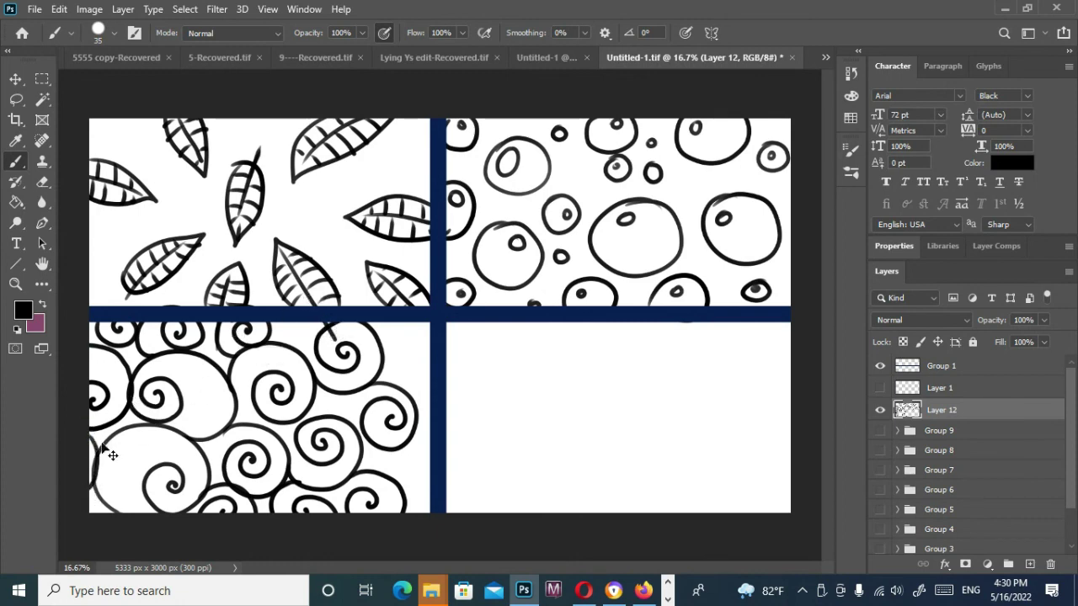
{"action": "left_click_drag", "start_coordinate": [91, 443], "coordinate": [92, 507]}
{"action": "left_click_drag", "start_coordinate": [305, 350], "coordinate": [296, 333]}
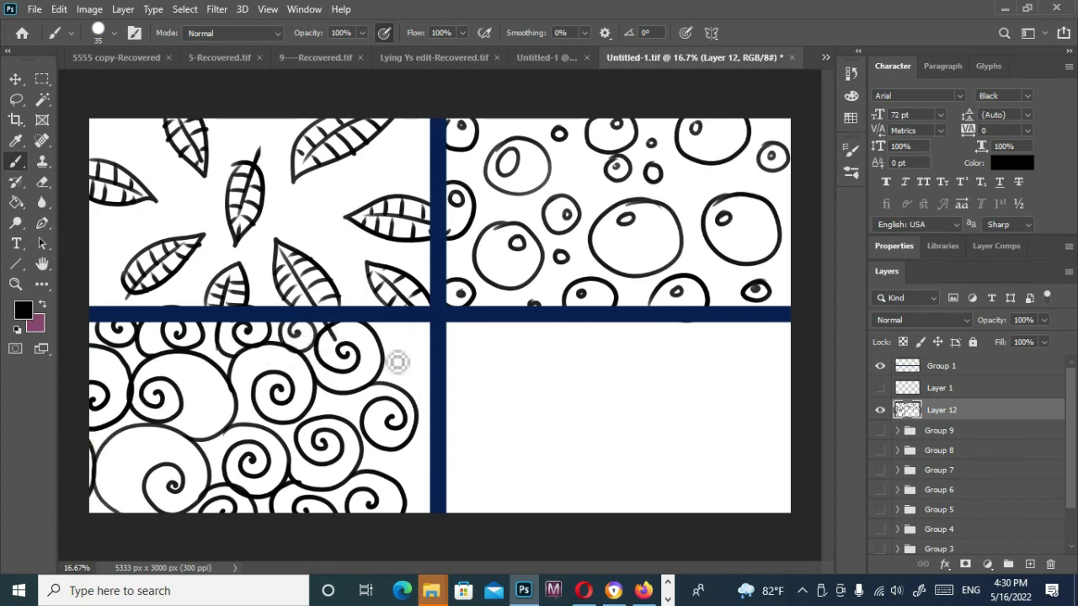
Step: Fill the right edge of the lower-left panel with smaller spirals and add an outer arc to the adjacent spiral
{"action": "mouse_move", "coordinate": [381, 342]}
{"action": "left_mouse_down"}
{"action": "mouse_move", "coordinate": [402, 340]}
{"action": "mouse_move", "coordinate": [397, 365]}
{"action": "mouse_move", "coordinate": [441, 426]}
{"action": "mouse_move", "coordinate": [438, 474]}
{"action": "mouse_move", "coordinate": [415, 481]}
{"action": "left_mouse_up"}
{"action": "mouse_move", "coordinate": [377, 445]}
{"action": "left_mouse_down"}
{"action": "mouse_move", "coordinate": [387, 467]}
{"action": "mouse_move", "coordinate": [421, 481]}
{"action": "mouse_move", "coordinate": [419, 498]}
{"action": "left_mouse_up"}
{"action": "left_click_drag", "start_coordinate": [380, 396], "coordinate": [361, 433]}
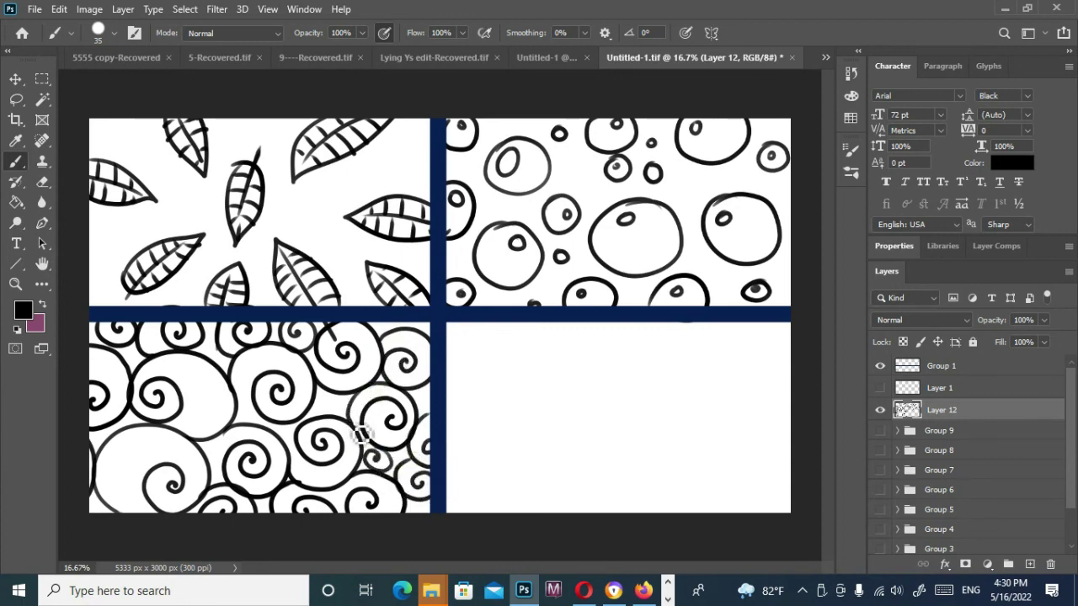
Step: Hatch the gaps between the central spirals and along the top of the lower-left panel with short parallel lines
{"action": "left_click_drag", "start_coordinate": [331, 394], "coordinate": [345, 427]}
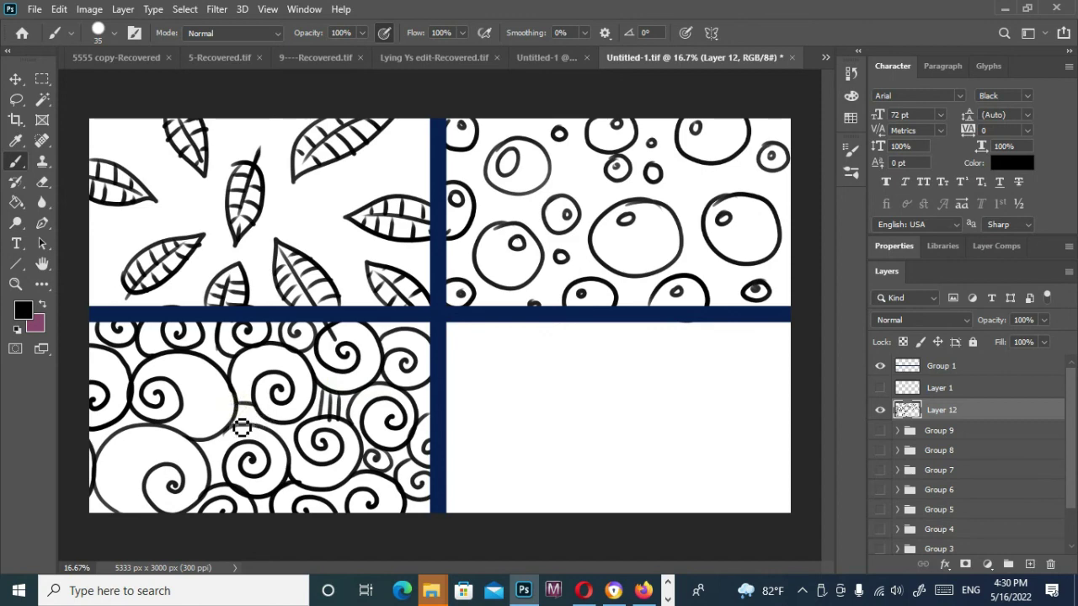
{"action": "mouse_move", "coordinate": [234, 414]}
{"action": "left_mouse_down"}
{"action": "mouse_move", "coordinate": [270, 428]}
{"action": "mouse_move", "coordinate": [219, 476]}
{"action": "left_mouse_up"}
{"action": "left_click_drag", "start_coordinate": [221, 432], "coordinate": [220, 482]}
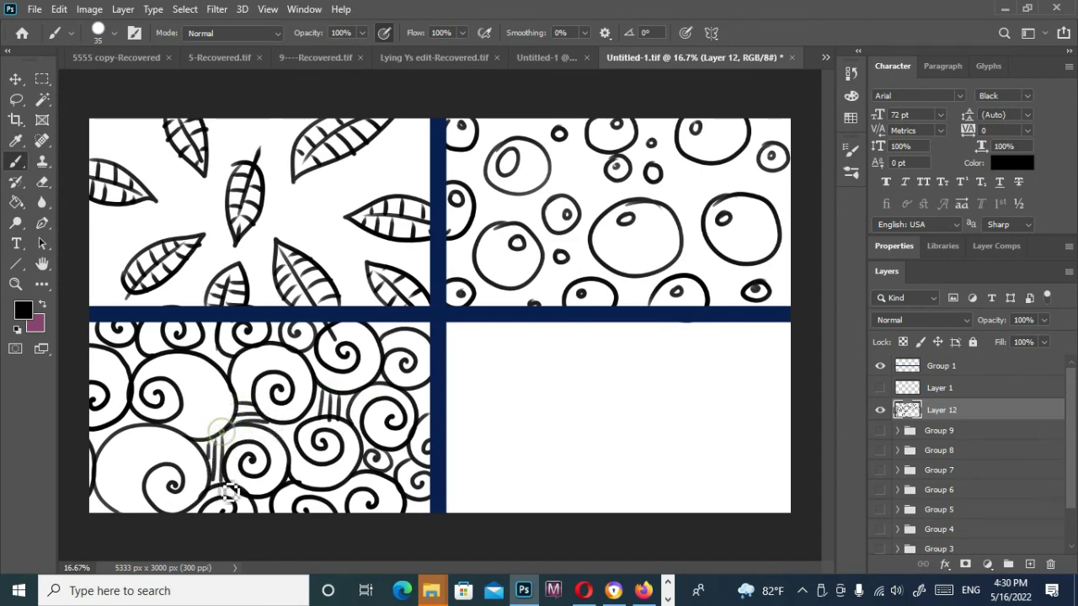
{"action": "mouse_move", "coordinate": [123, 350]}
{"action": "left_mouse_down"}
{"action": "mouse_move", "coordinate": [144, 355]}
{"action": "mouse_move", "coordinate": [147, 373]}
{"action": "left_mouse_up"}
{"action": "left_click_drag", "start_coordinate": [209, 327], "coordinate": [217, 357]}
{"action": "left_click_drag", "start_coordinate": [220, 328], "coordinate": [224, 361]}
{"action": "left_click_drag", "start_coordinate": [392, 323], "coordinate": [392, 335]}
{"action": "left_click_drag", "start_coordinate": [400, 323], "coordinate": [400, 334]}
{"action": "left_click_drag", "start_coordinate": [408, 325], "coordinate": [409, 332]}
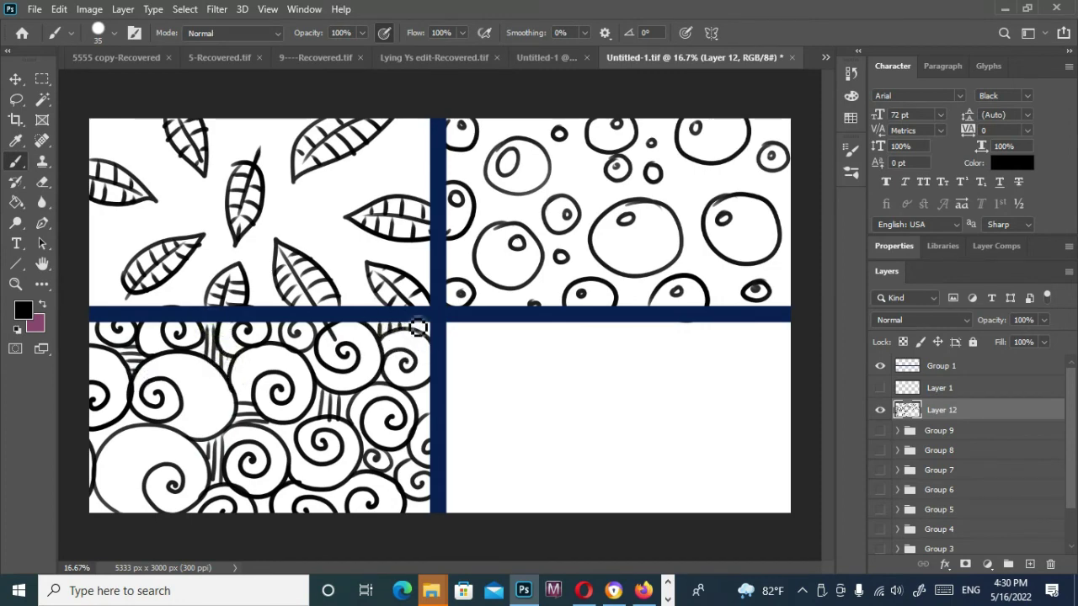
Step: Hatch the remaining gaps along the right, bottom and left edges of the lower-left panel with short lines
{"action": "left_click_drag", "start_coordinate": [417, 393], "coordinate": [429, 394]}
{"action": "left_click_drag", "start_coordinate": [416, 402], "coordinate": [429, 404]}
{"action": "left_click_drag", "start_coordinate": [419, 409], "coordinate": [429, 412]}
{"action": "left_click_drag", "start_coordinate": [256, 501], "coordinate": [270, 511]}
{"action": "left_click_drag", "start_coordinate": [92, 492], "coordinate": [92, 511]}
{"action": "left_click_drag", "start_coordinate": [97, 496], "coordinate": [106, 512]}
{"action": "mouse_move", "coordinate": [100, 438]}
{"action": "left_mouse_down"}
{"action": "mouse_move", "coordinate": [84, 432]}
{"action": "mouse_move", "coordinate": [120, 440]}
{"action": "mouse_move", "coordinate": [148, 418]}
{"action": "left_mouse_up"}
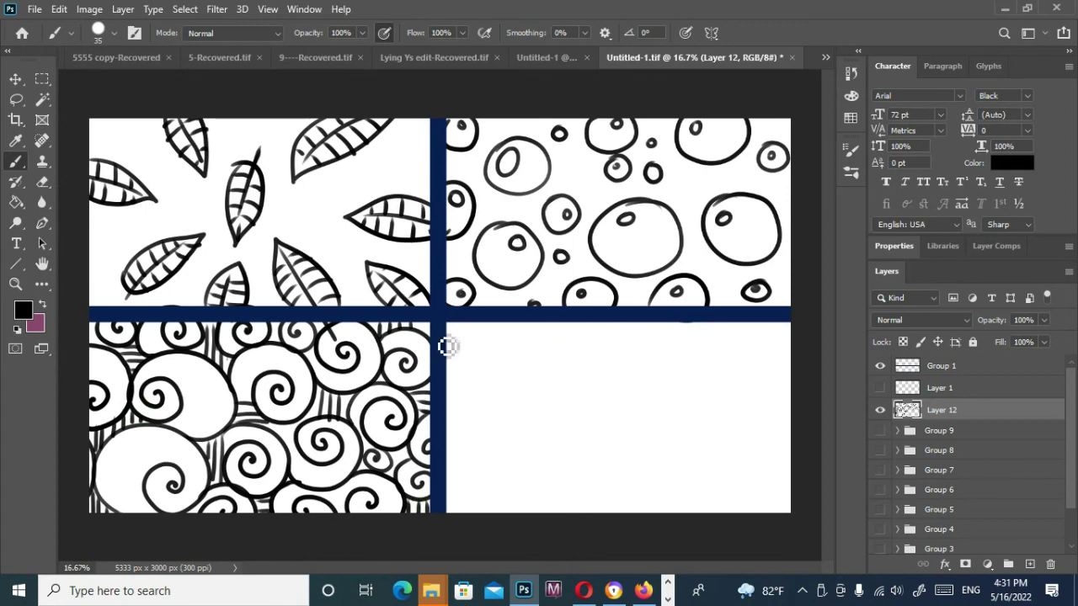
Step: Draw curved diagonal bands across both upper corners of the lower-right panel
{"action": "mouse_move", "coordinate": [453, 408]}
{"action": "left_mouse_down"}
{"action": "mouse_move", "coordinate": [592, 358]}
{"action": "mouse_move", "coordinate": [522, 383]}
{"action": "mouse_move", "coordinate": [544, 313]}
{"action": "mouse_move", "coordinate": [446, 357]}
{"action": "left_mouse_up"}
{"action": "left_click_drag", "start_coordinate": [659, 316], "coordinate": [791, 407]}
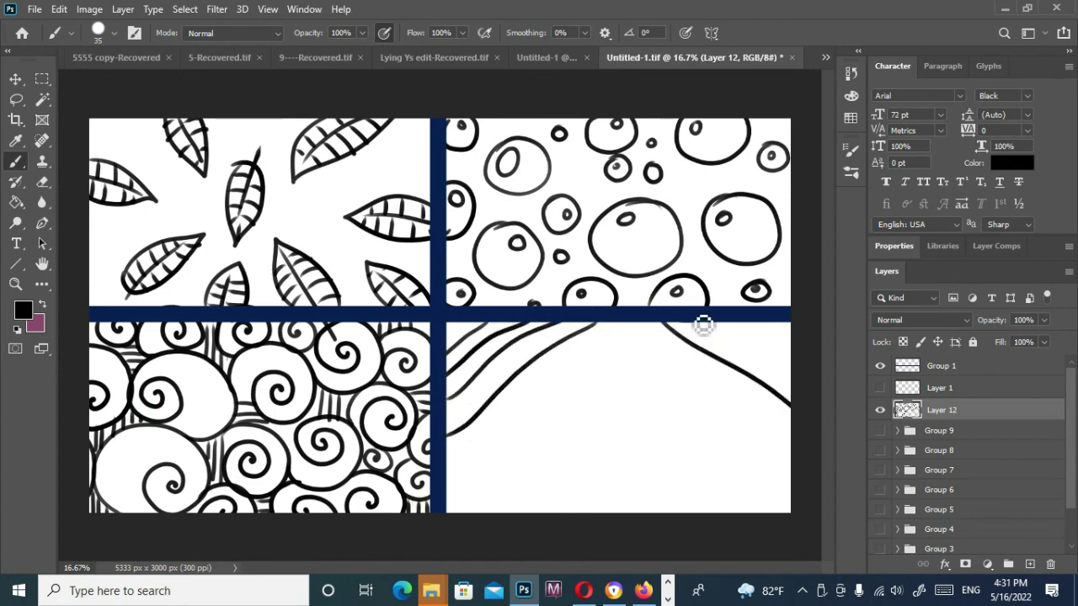
{"action": "left_click_drag", "start_coordinate": [701, 322], "coordinate": [794, 377]}
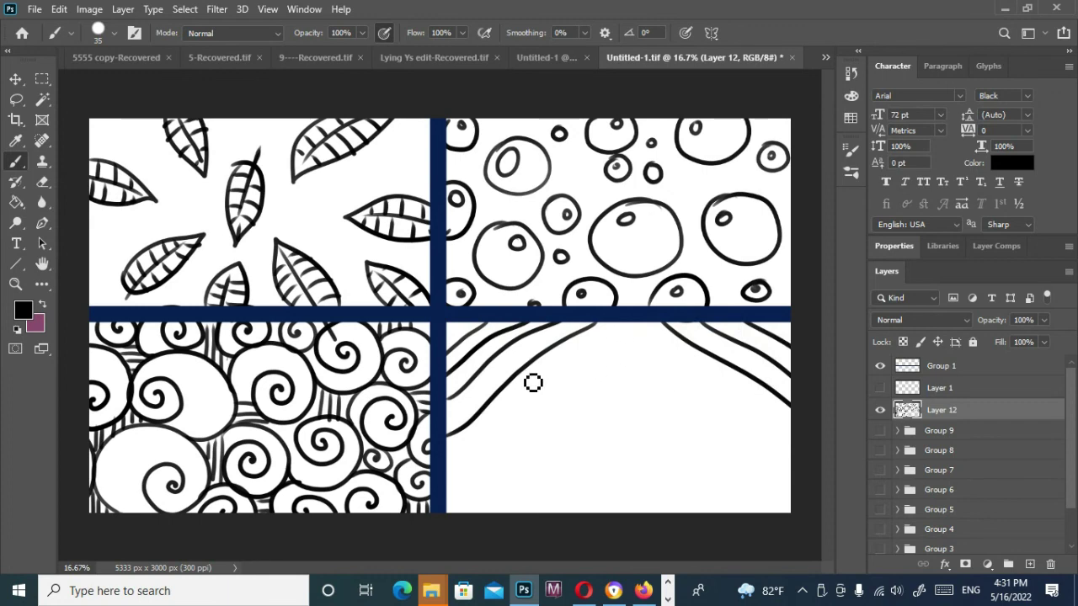
Step: Draw wavy horizontal lines and a deep sagging curve between the diagonal bands of the lower-right panel
{"action": "left_click_drag", "start_coordinate": [527, 372], "coordinate": [728, 376]}
{"action": "left_click_drag", "start_coordinate": [488, 405], "coordinate": [773, 405]}
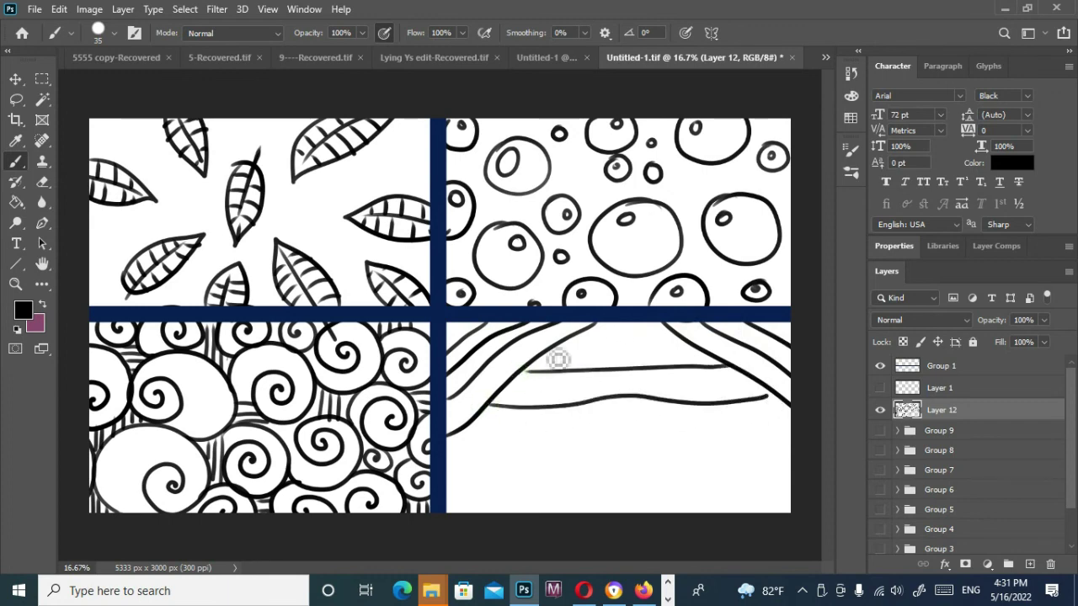
{"action": "mouse_move", "coordinate": [554, 346]}
{"action": "left_mouse_down"}
{"action": "mouse_move", "coordinate": [698, 349]}
{"action": "mouse_move", "coordinate": [686, 341]}
{"action": "left_mouse_up"}
{"action": "mouse_move", "coordinate": [468, 423]}
{"action": "left_mouse_down"}
{"action": "mouse_move", "coordinate": [690, 432]}
{"action": "mouse_move", "coordinate": [796, 410]}
{"action": "left_mouse_up"}
{"action": "left_click_drag", "start_coordinate": [478, 426], "coordinate": [808, 439]}
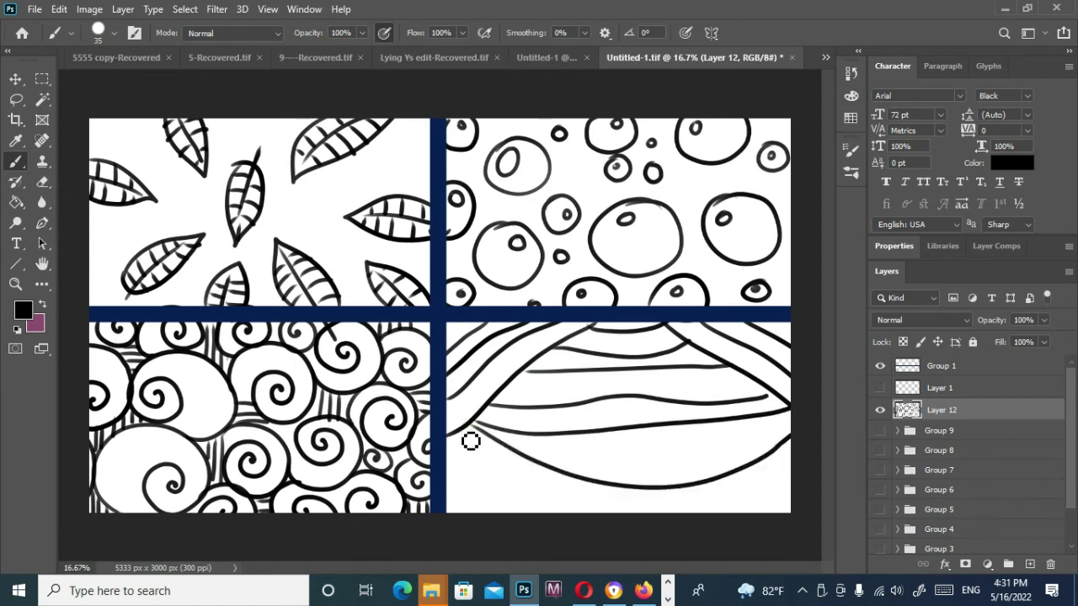
Step: Add fanning curves in the lower corners of the lower-right panel and wood-grain lines between its horizontal curves
{"action": "mouse_move", "coordinate": [467, 433]}
{"action": "left_mouse_down"}
{"action": "mouse_move", "coordinate": [665, 542]}
{"action": "mouse_move", "coordinate": [586, 560]}
{"action": "mouse_move", "coordinate": [471, 522]}
{"action": "left_mouse_up"}
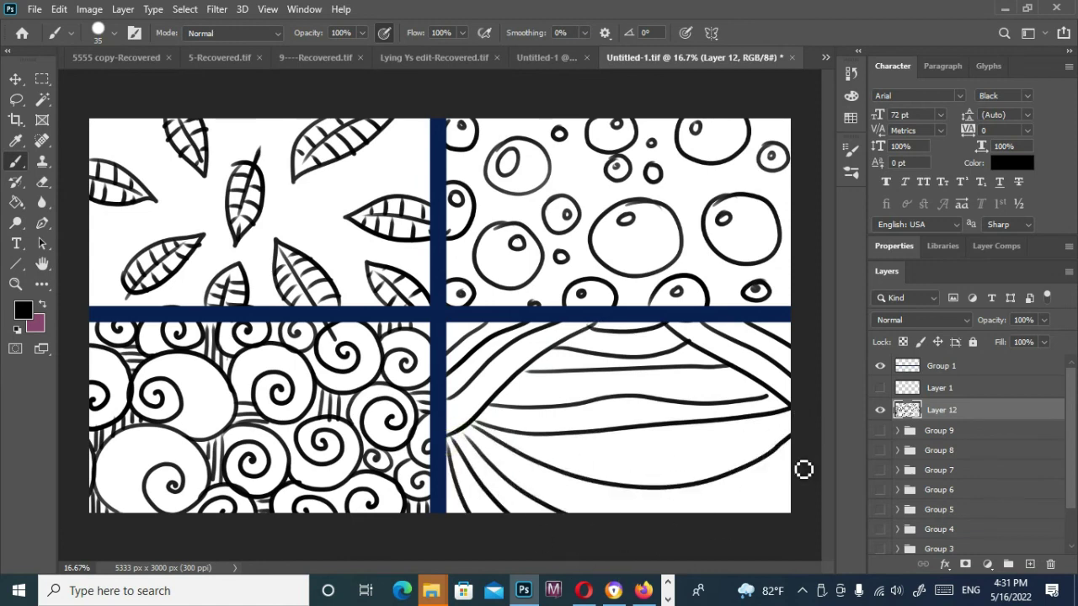
{"action": "left_click_drag", "start_coordinate": [554, 452], "coordinate": [730, 440]}
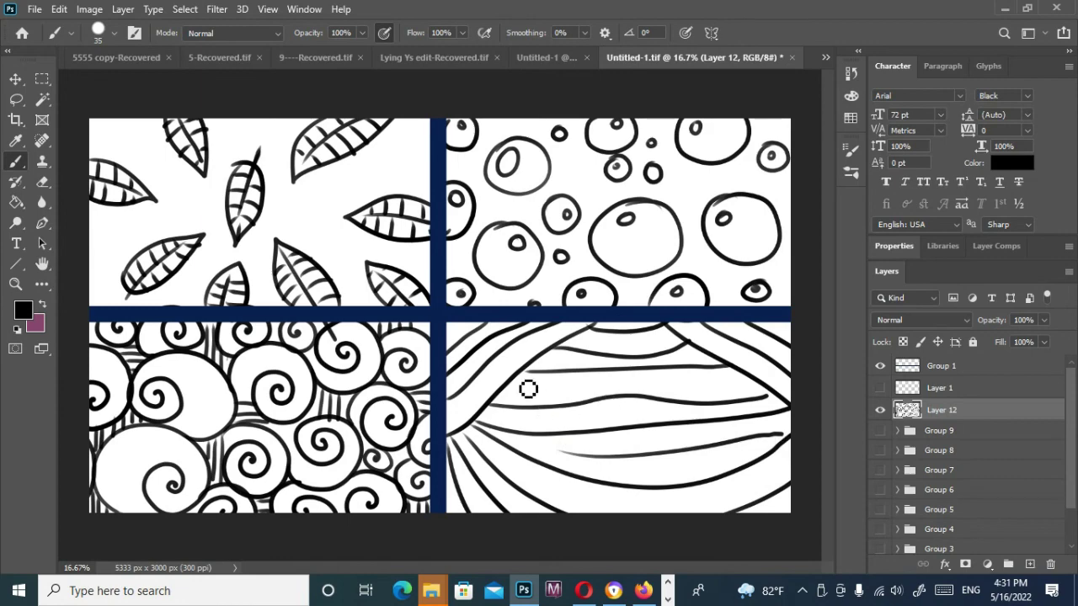
{"action": "left_click_drag", "start_coordinate": [559, 384], "coordinate": [558, 398]}
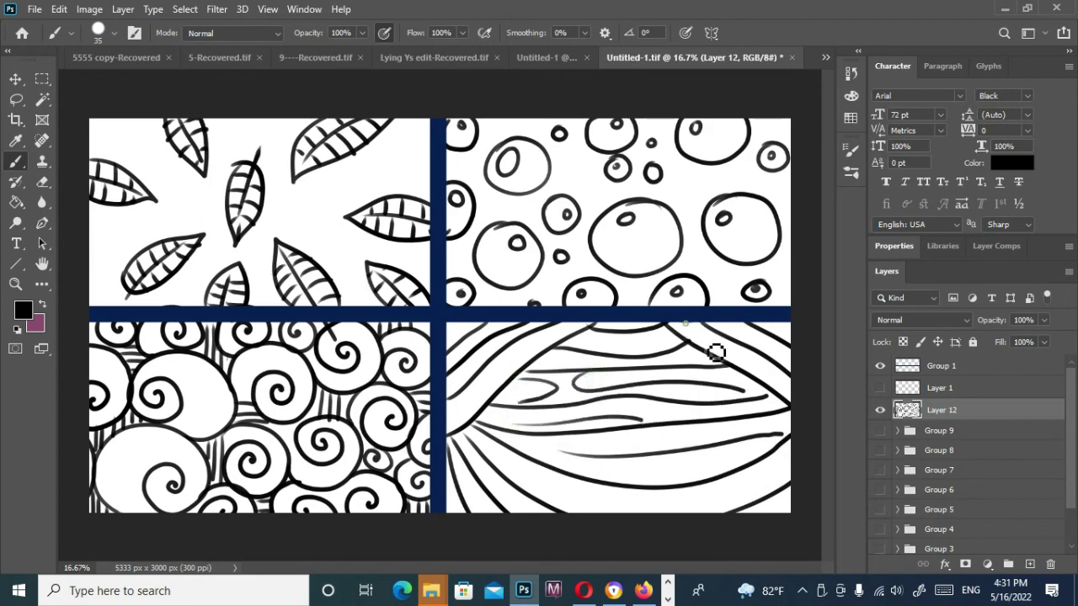